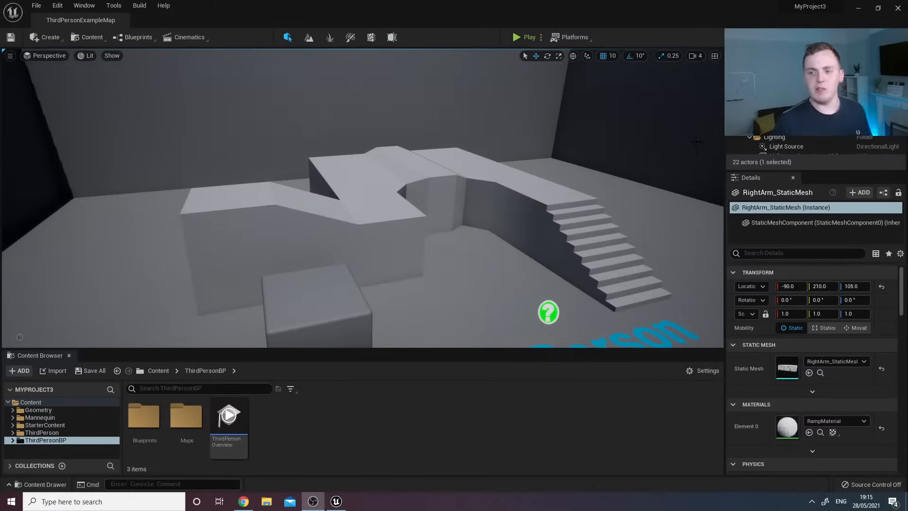
# Create a new level from the Default template.
pyautogui.moveTo(365, 164)
pyautogui.mouseDown(button='right')
pyautogui.moveTo(379, 168)
pyautogui.moveTo(426, 104)
pyautogui.moveTo(421, 166)
pyautogui.moveTo(365, 163)
pyautogui.mouseUp(button='right')
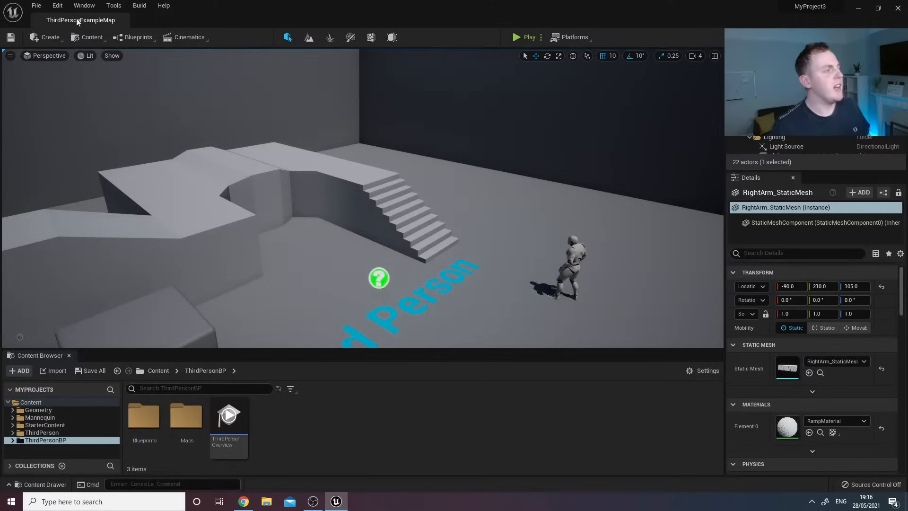
pyautogui.click(37, 6)
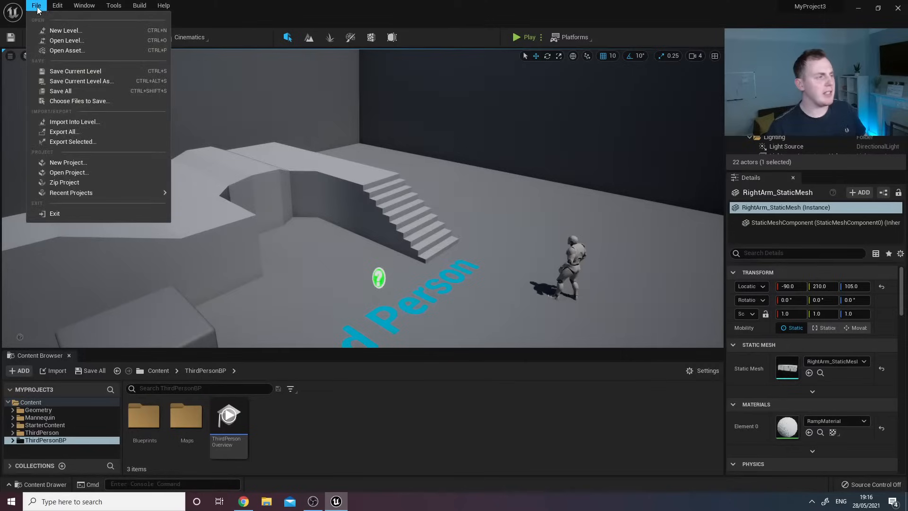
pyautogui.click(55, 32)
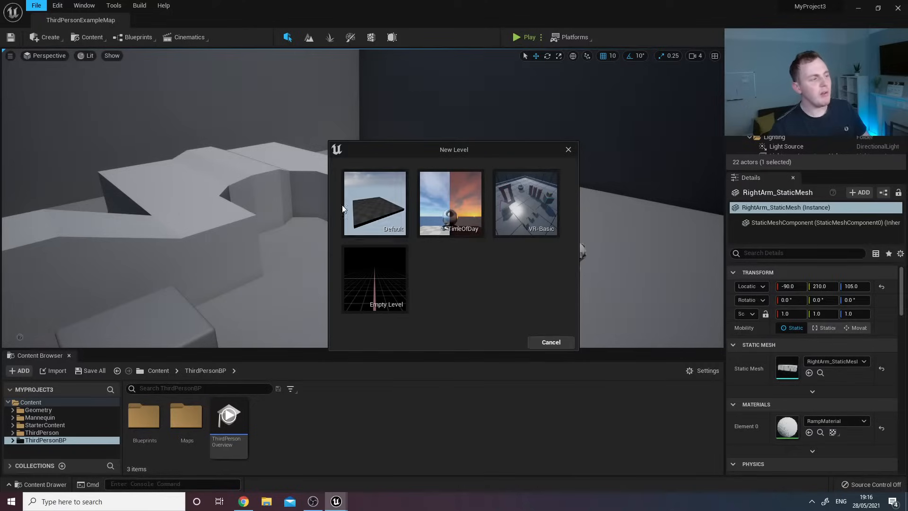
pyautogui.click(383, 206)
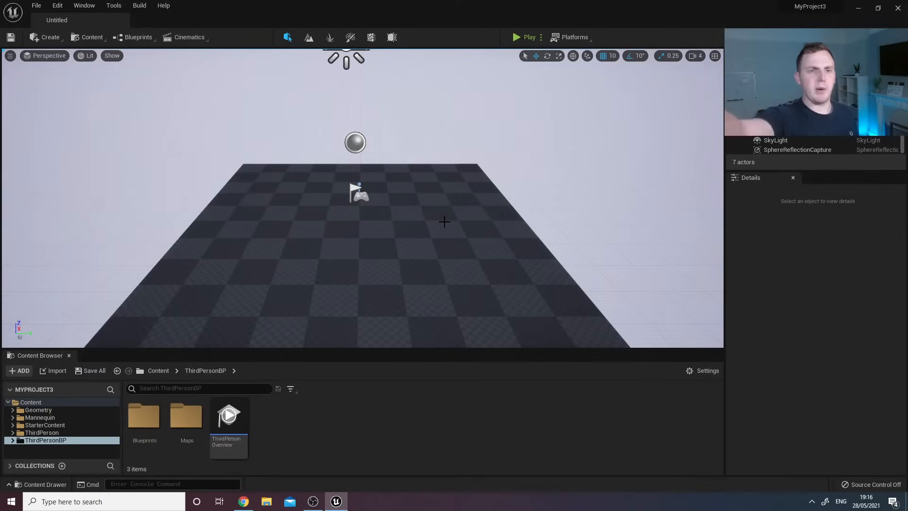
# Scale the floor to about 3.5 in X, 4.0 in Y and 0.5 in Z.
pyautogui.moveTo(523, 212); pyautogui.dragTo(587, 182, button='right')
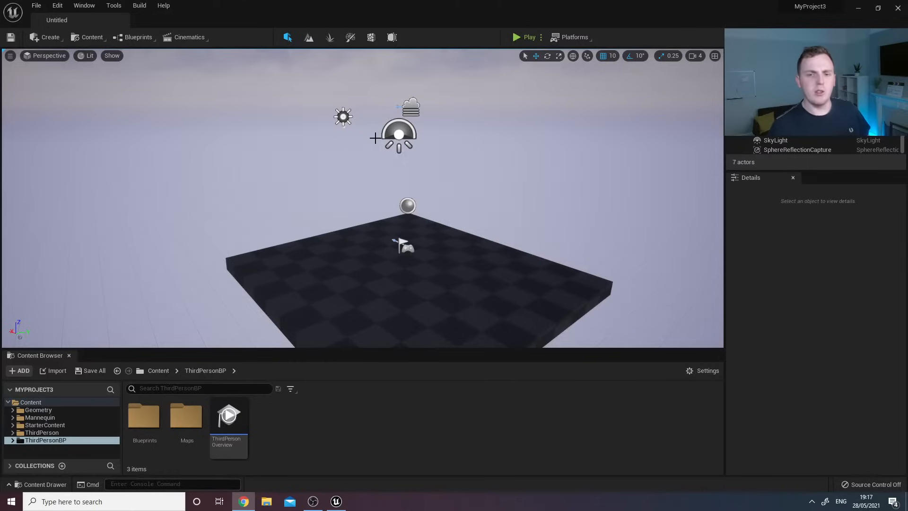
pyautogui.click(430, 295)
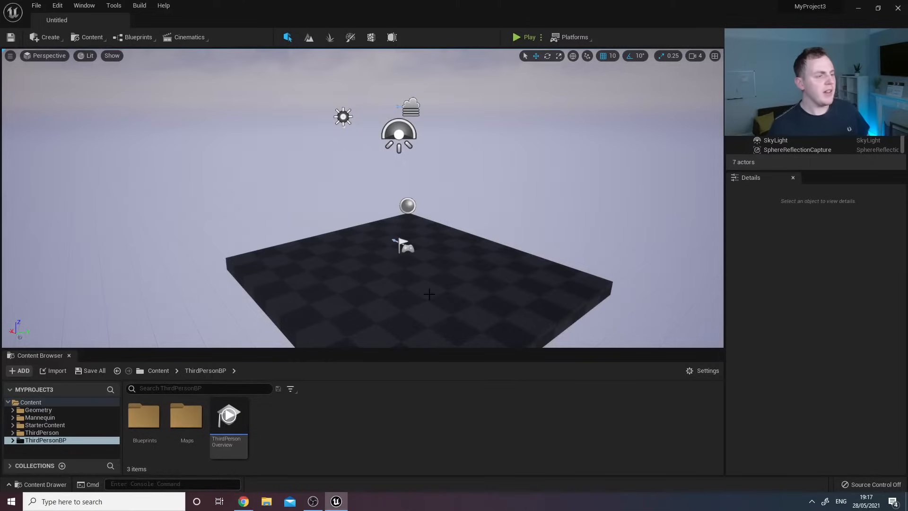
pyautogui.click(460, 266)
pyautogui.scroll(-5, 473, 265)
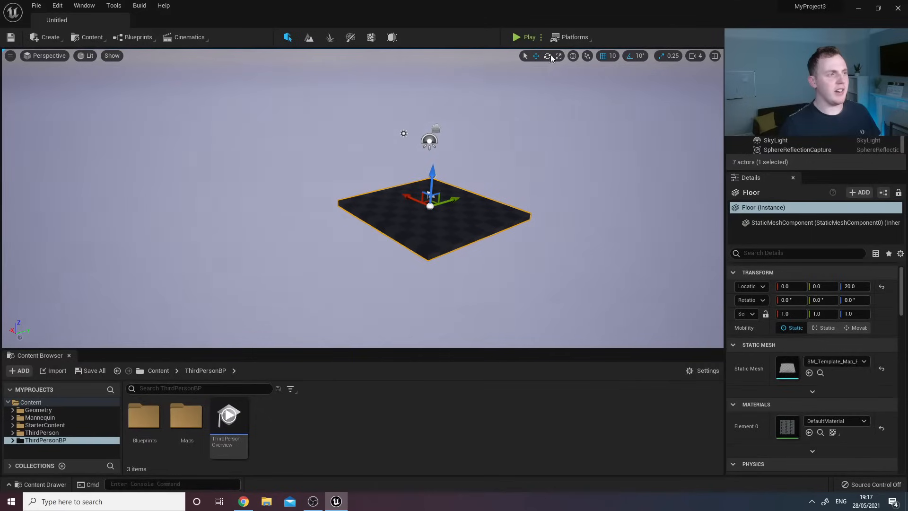
pyautogui.press('r')
pyautogui.moveTo(430, 202)
pyautogui.mouseDown()
pyautogui.moveTo(428, 195)
pyautogui.moveTo(483, 165)
pyautogui.moveTo(418, 204)
pyautogui.mouseUp()
pyautogui.moveTo(418, 204)
pyautogui.mouseDown(button='right')
pyautogui.moveTo(426, 218)
pyautogui.moveTo(392, 199)
pyautogui.moveTo(408, 203)
pyautogui.mouseUp(button='right')
pyautogui.press('w')
pyautogui.moveTo(505, 245); pyautogui.dragTo(582, 247)
pyautogui.moveTo(452, 248)
pyautogui.mouseDown(button='right')
pyautogui.moveTo(458, 251)
pyautogui.moveTo(443, 248)
pyautogui.mouseUp(button='right')
pyautogui.press('s')
pyautogui.moveTo(458, 188); pyautogui.dragTo(391, 157)
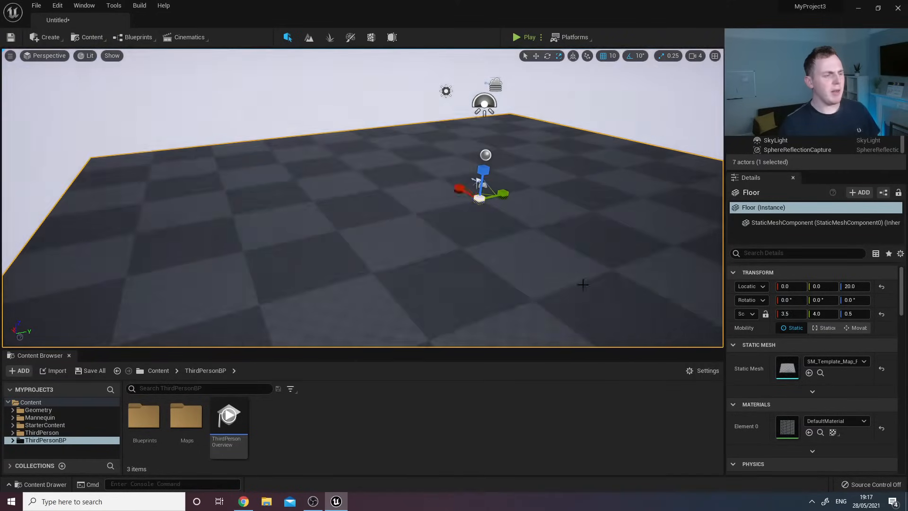
# Set the intensity of the directional Light Source to 0.5 lux.
pyautogui.press('w')
pyautogui.moveTo(494, 286); pyautogui.dragTo(511, 275, button='right')
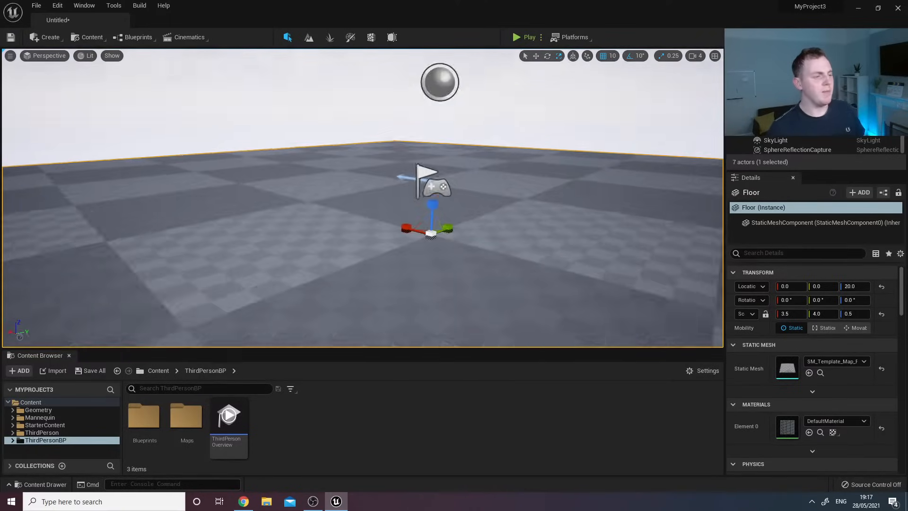
pyautogui.moveTo(534, 142); pyautogui.dragTo(553, 149, button='right')
pyautogui.press('s')
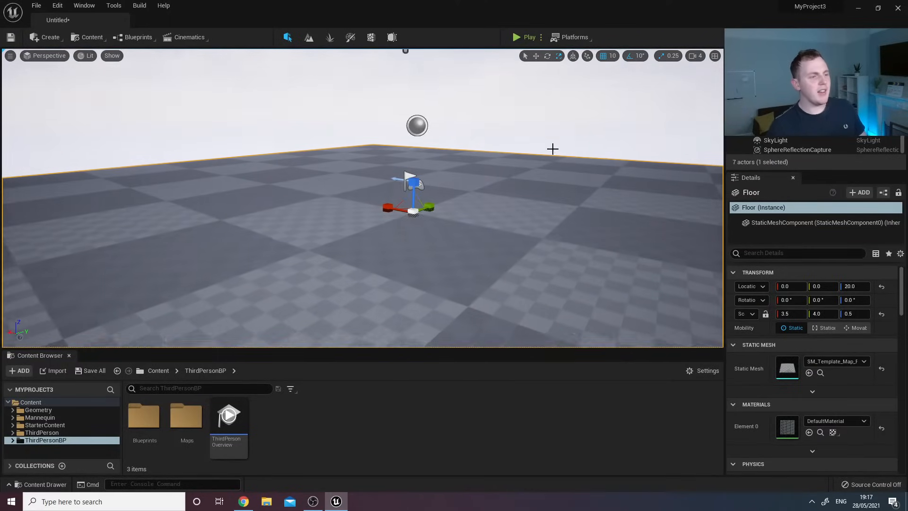
pyautogui.click(766, 134)
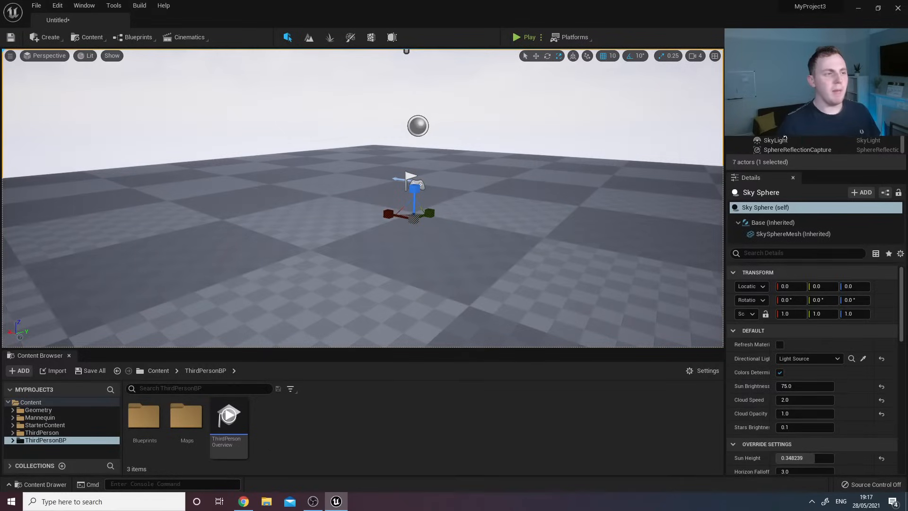
pyautogui.click(781, 121)
pyautogui.click(778, 103)
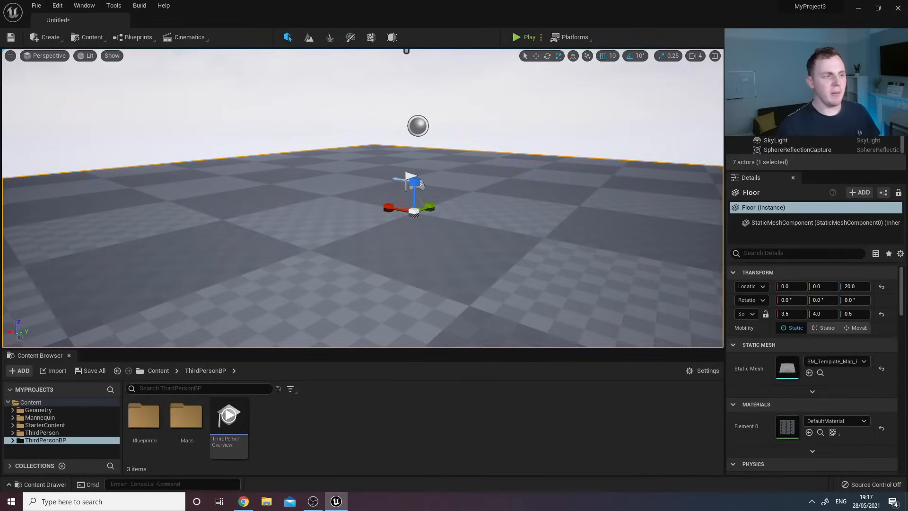
pyautogui.click(778, 112)
pyautogui.click(812, 358)
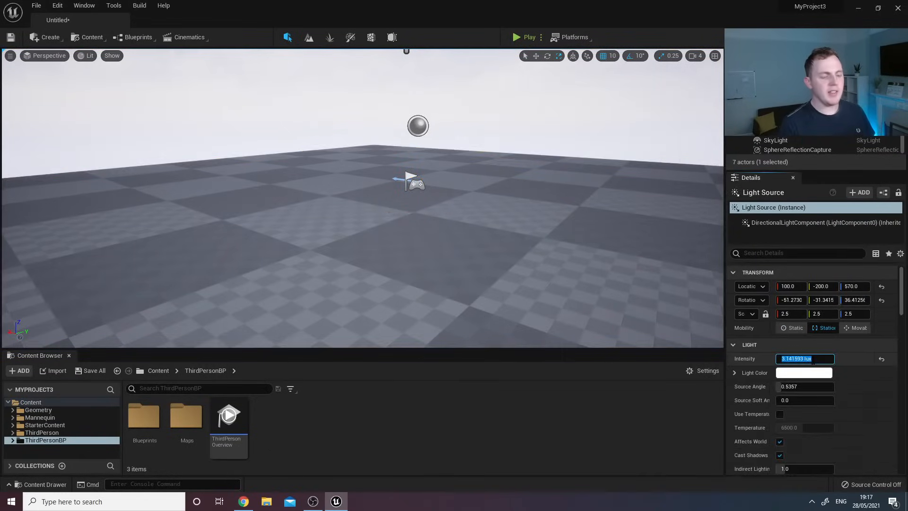
pyautogui.write('0.5')
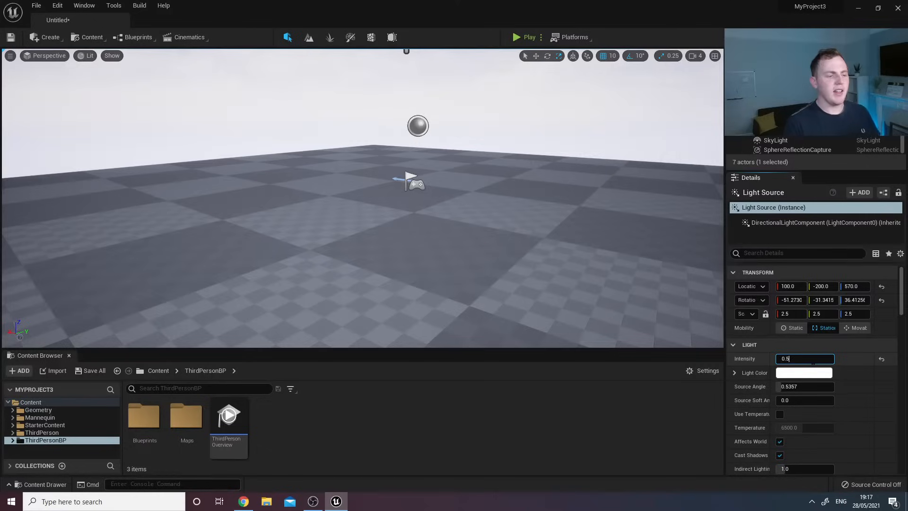
pyautogui.press('Return')
# Search the level's actors for "pos" to look for an existing post process volume, and clear the search.
pyautogui.press('s')
pyautogui.moveTo(552, 194)
pyautogui.mouseDown(button='right')
pyautogui.moveTo(566, 190)
pyautogui.moveTo(529, 210)
pyautogui.moveTo(563, 205)
pyautogui.mouseUp(button='right')
pyautogui.press('d')
pyautogui.press('s')
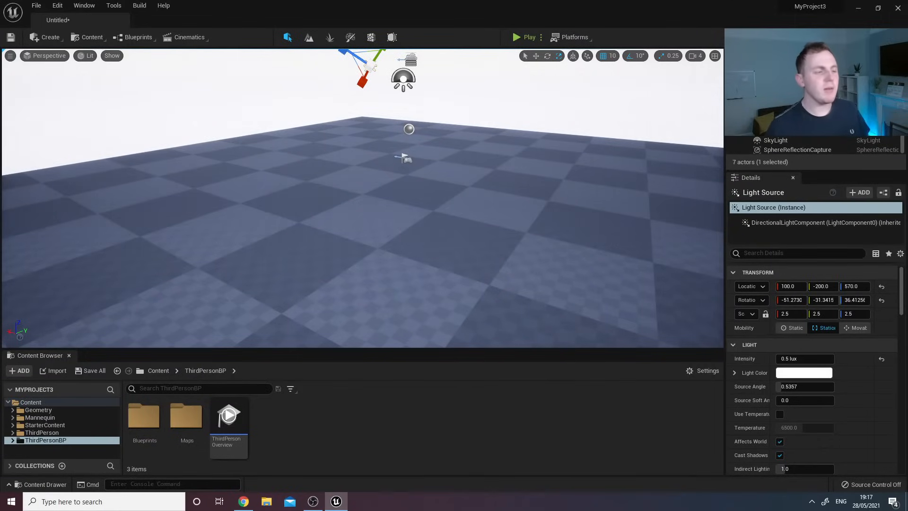
pyautogui.write('pos')
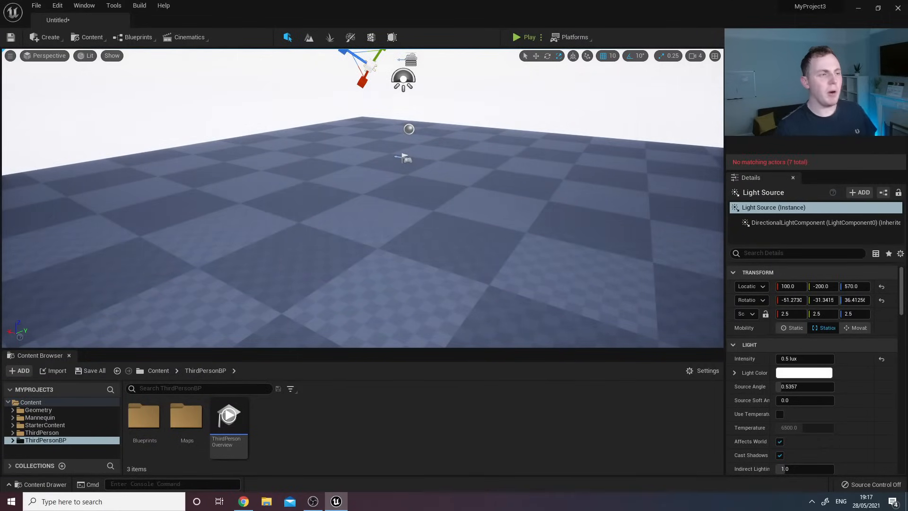
pyautogui.press('BackSpace')
pyautogui.press('BackSpace')
pyautogui.press('BackSpace')
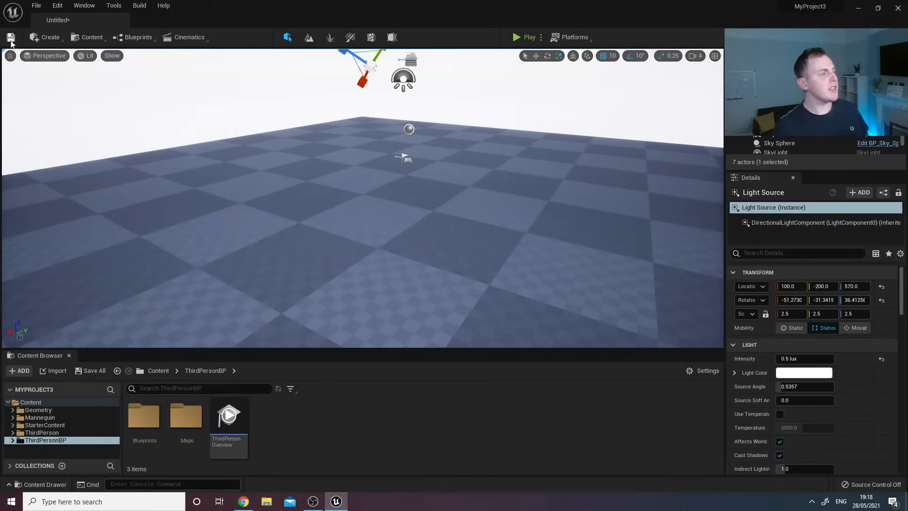
# Try to add a Post Process Volume to the level by searching the volume types for "post".
pyautogui.click(42, 38)
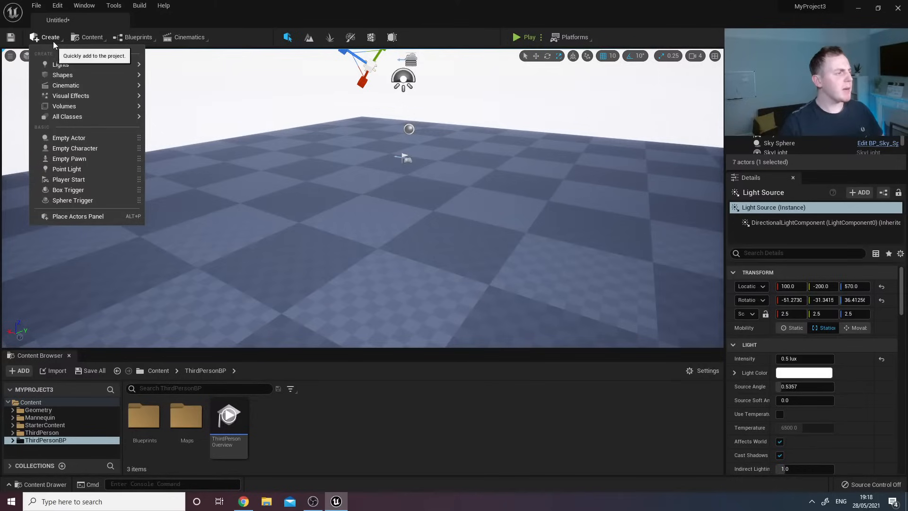
pyautogui.moveTo(84, 105)
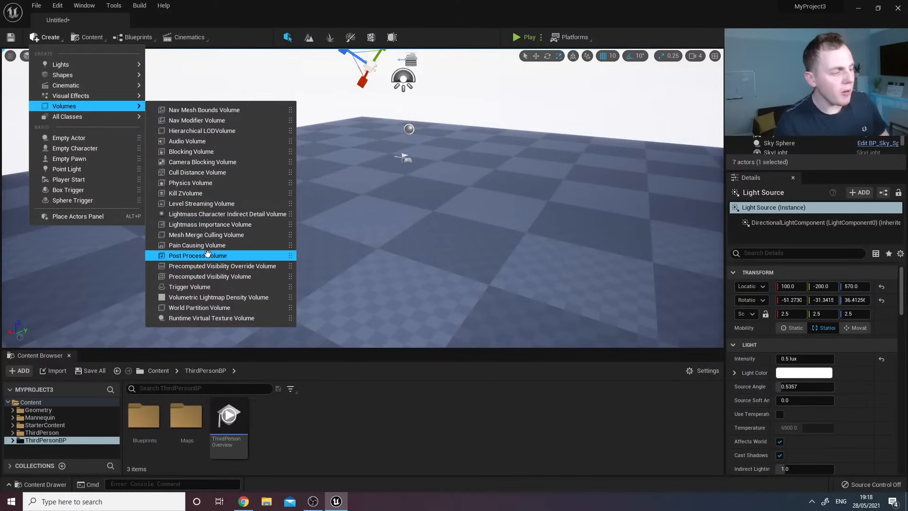
pyautogui.write('post')
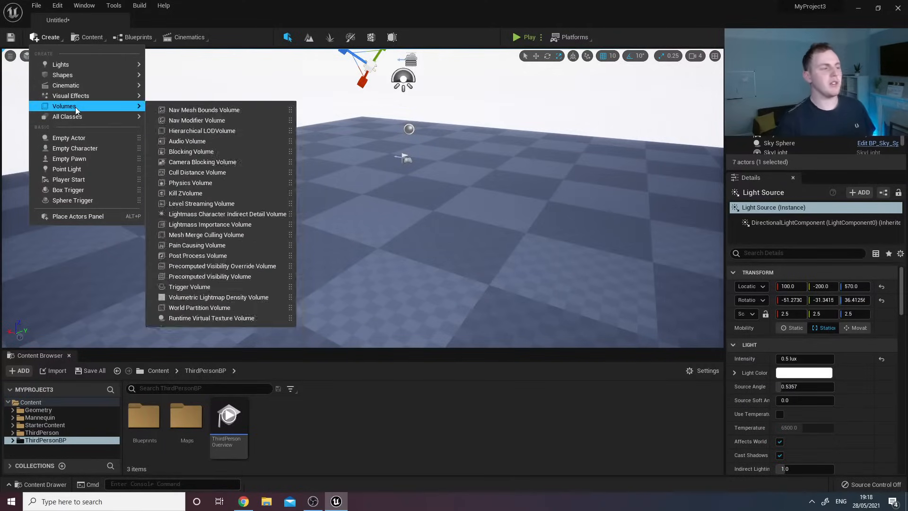
pyautogui.write('postpr')
pyautogui.press('BackSpace')
pyautogui.press('BackSpace')
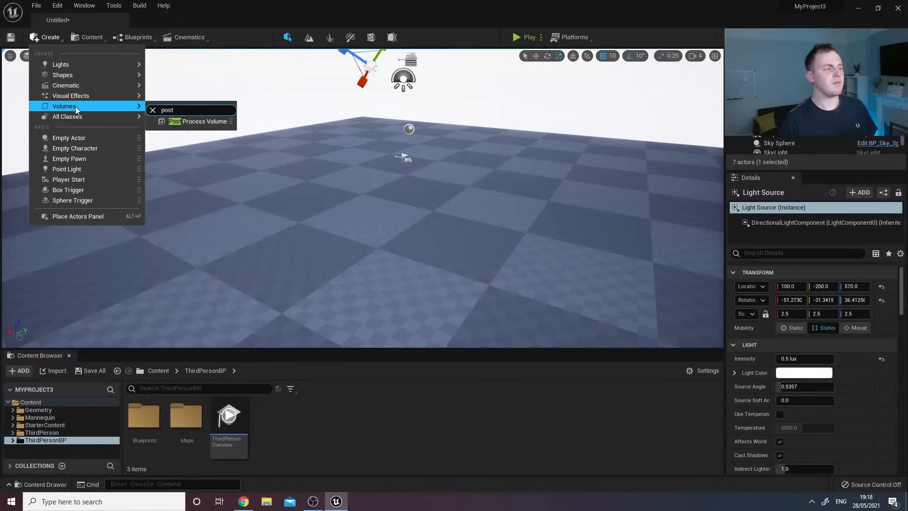
pyautogui.click(183, 122)
pyautogui.press('s')
pyautogui.moveTo(413, 148); pyautogui.dragTo(390, 129, button='right')
# Search the placed volume's details for the infinite setting, clear the search and delete the Nav Modifier Volume.
pyautogui.click(759, 254)
pyautogui.write('infinte')
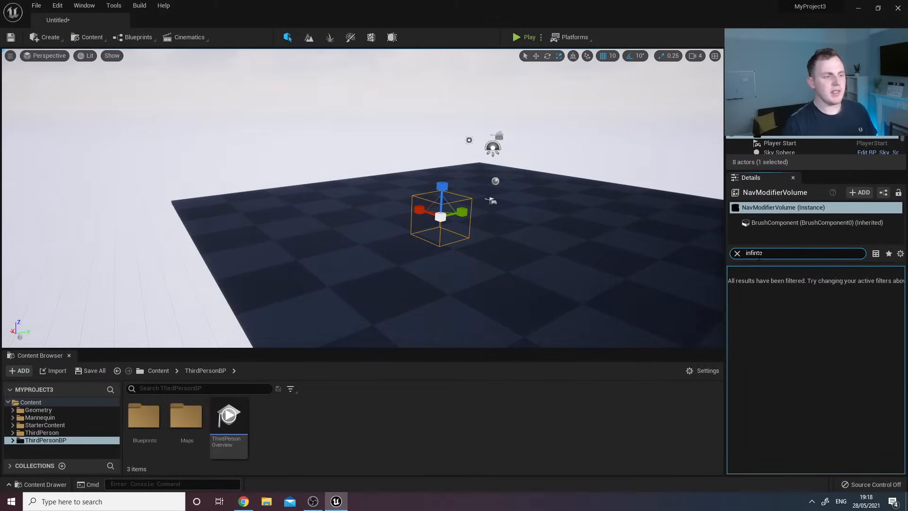
pyautogui.doubleClick(759, 254)
pyautogui.write('in')
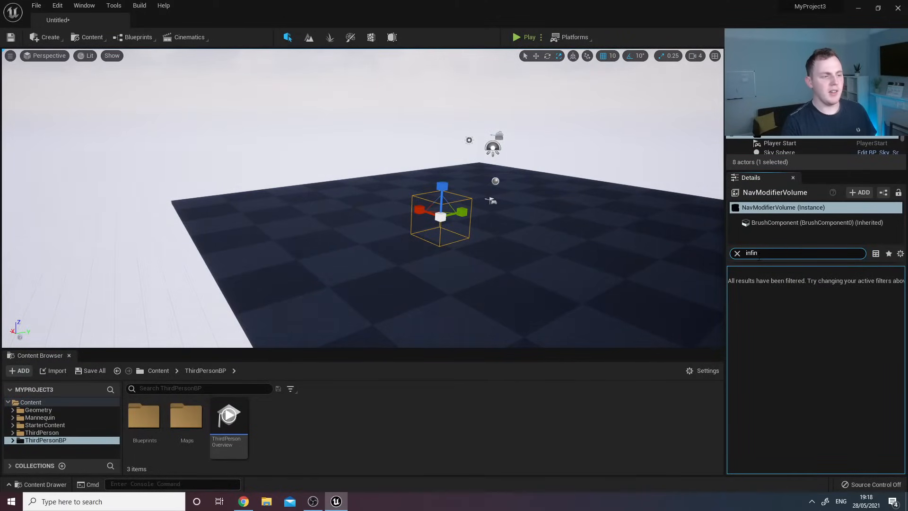
pyautogui.write('f')
pyautogui.doubleClick(759, 256)
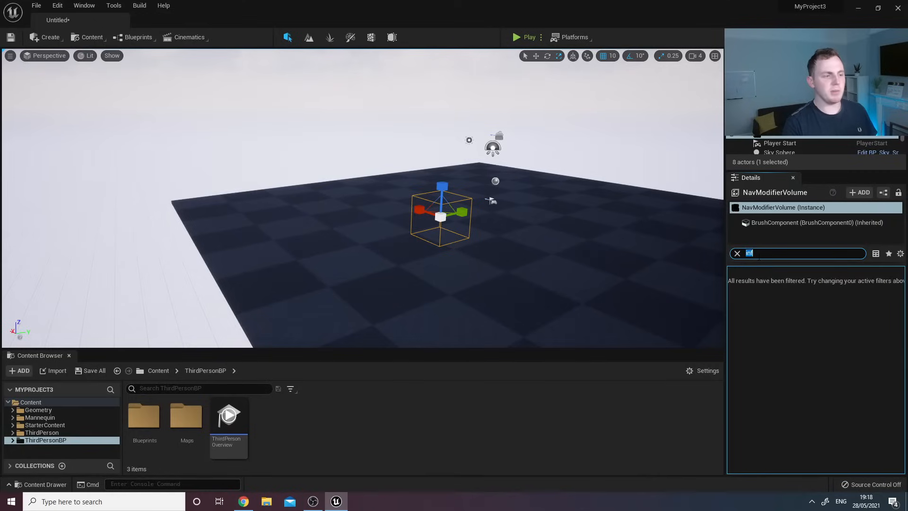
pyautogui.press('BackSpace')
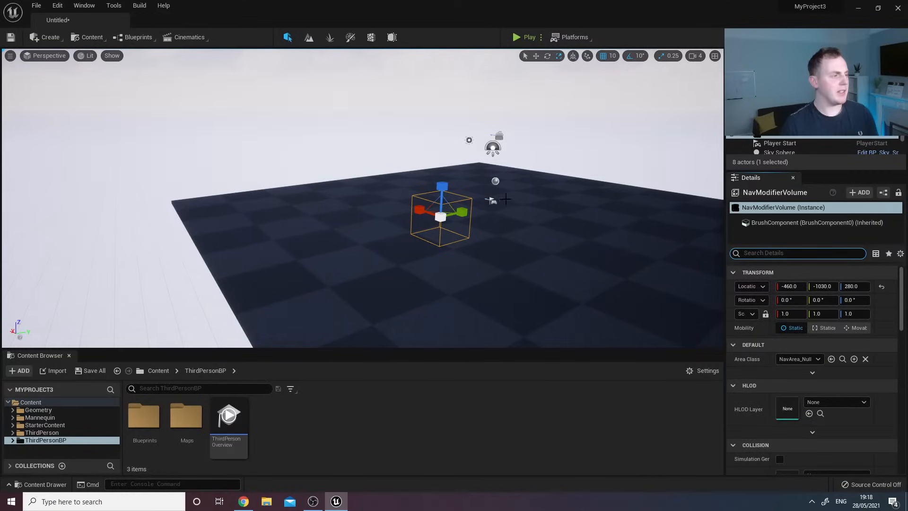
pyautogui.moveTo(358, 190); pyautogui.dragTo(387, 190, button='right')
pyautogui.press('Delete')
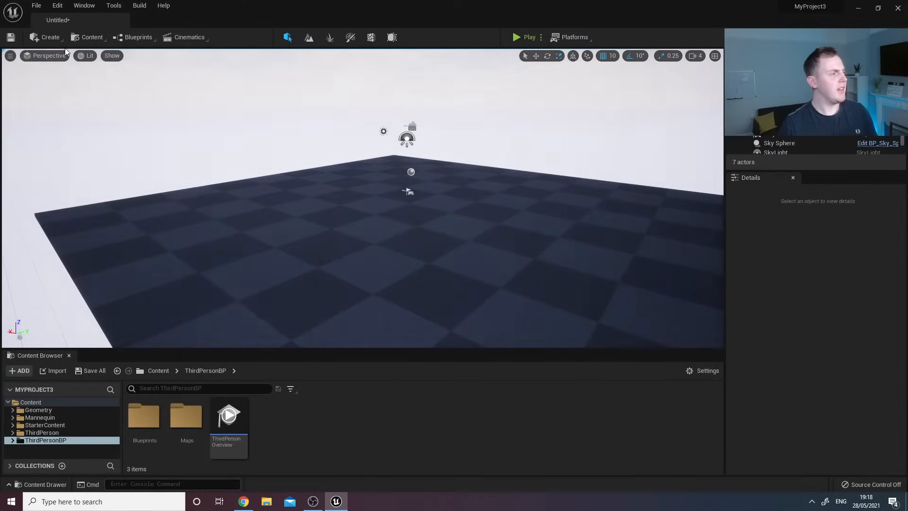
# Add a Post Process Volume to the level and enable its Infinite Extent option.
pyautogui.click(49, 37)
pyautogui.write('post')
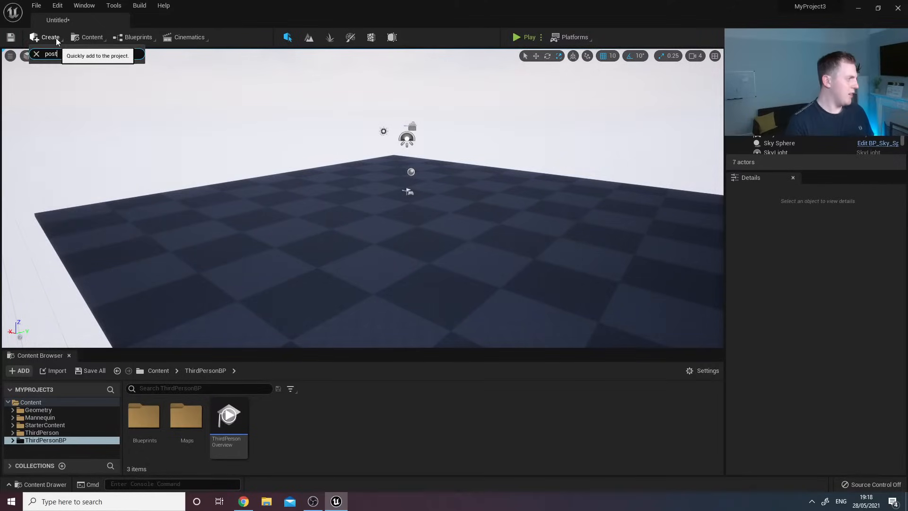
pyautogui.write('pro')
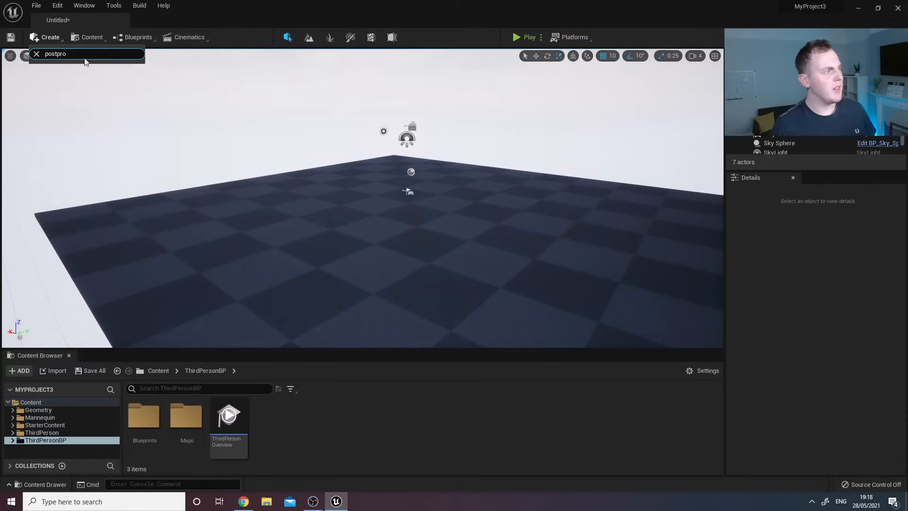
pyautogui.press('BackSpace')
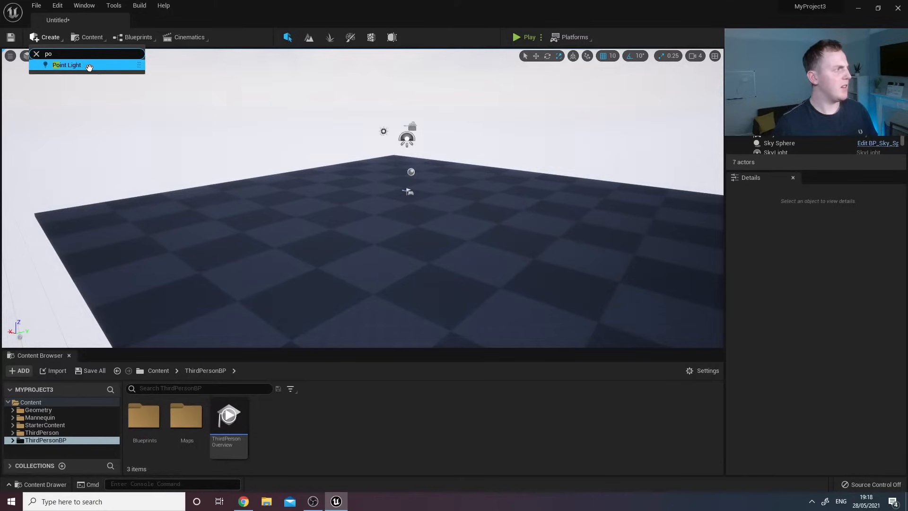
pyautogui.press('BackSpace')
pyautogui.press('BackSpace')
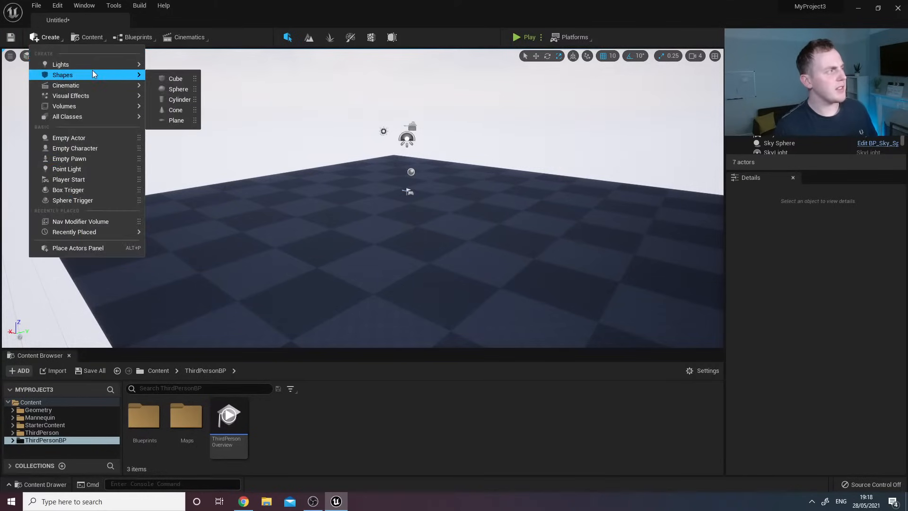
pyautogui.moveTo(87, 104)
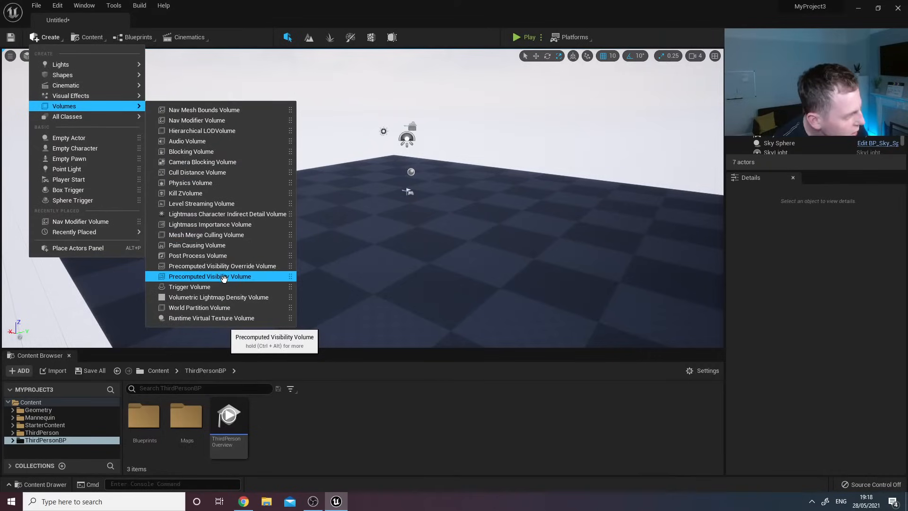
pyautogui.click(212, 256)
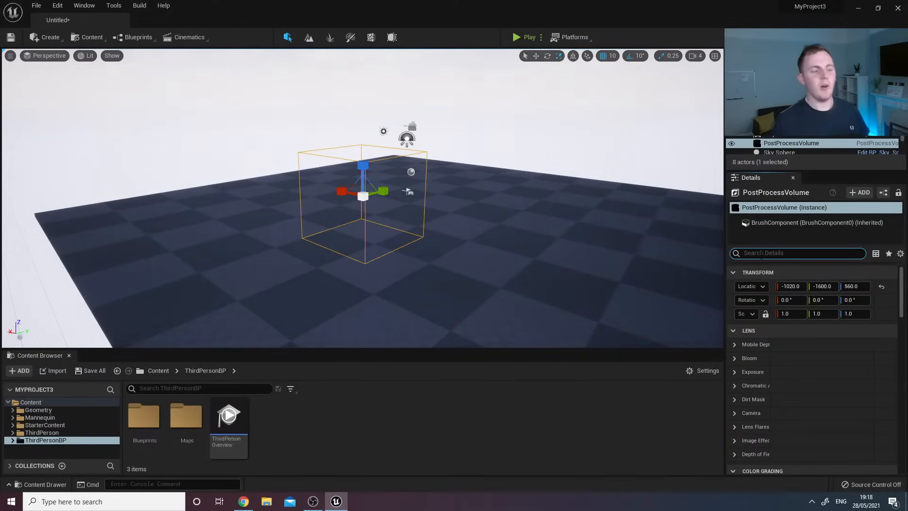
pyautogui.write('infinite')
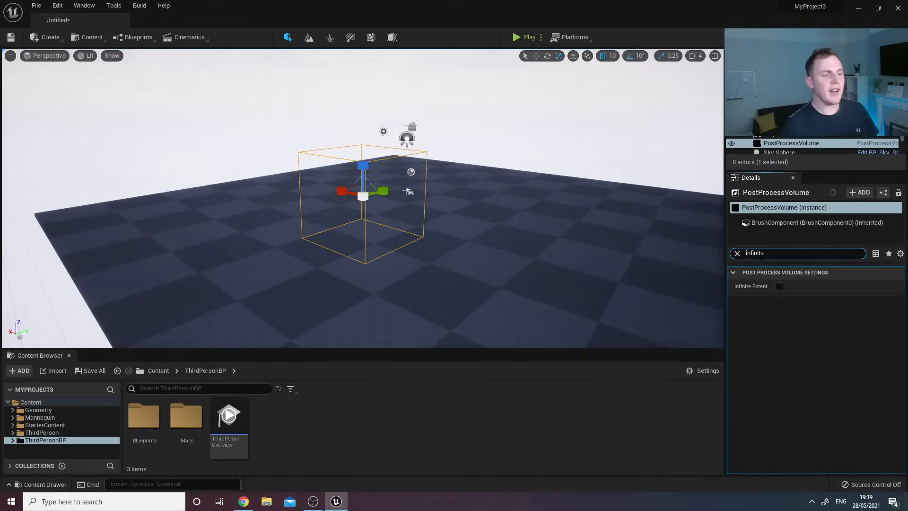
pyautogui.click(781, 286)
# Find the Post Process Volume's exposure settings and override both Min Brightness and Max Brightness with 1.0.
pyautogui.click(778, 254)
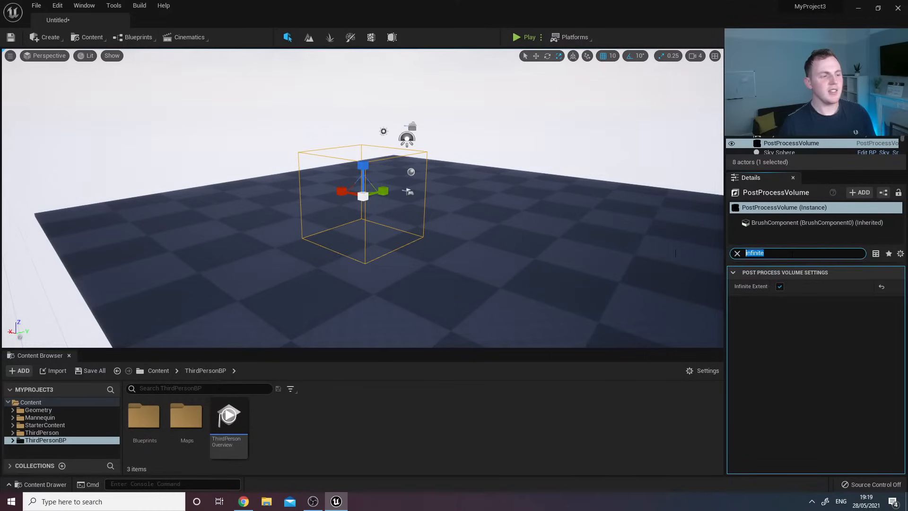
pyautogui.press('BackSpace')
pyautogui.write('exp')
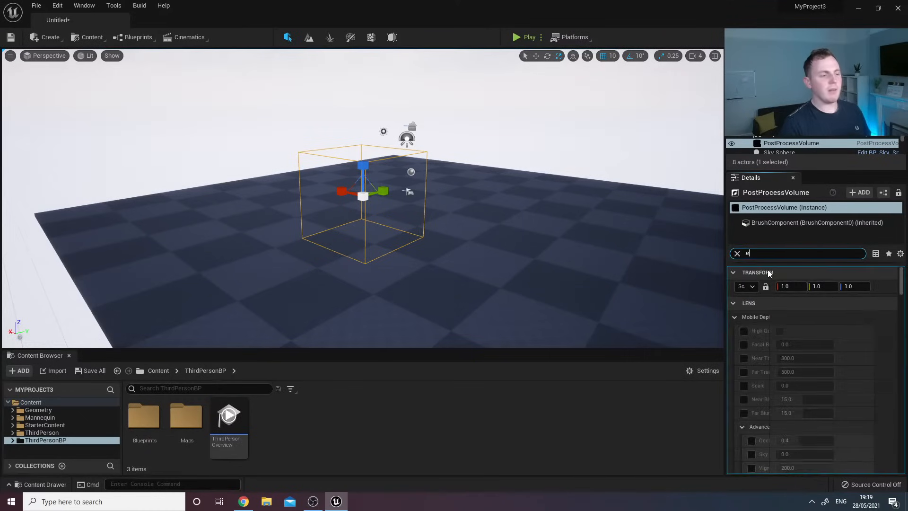
pyautogui.write('osure')
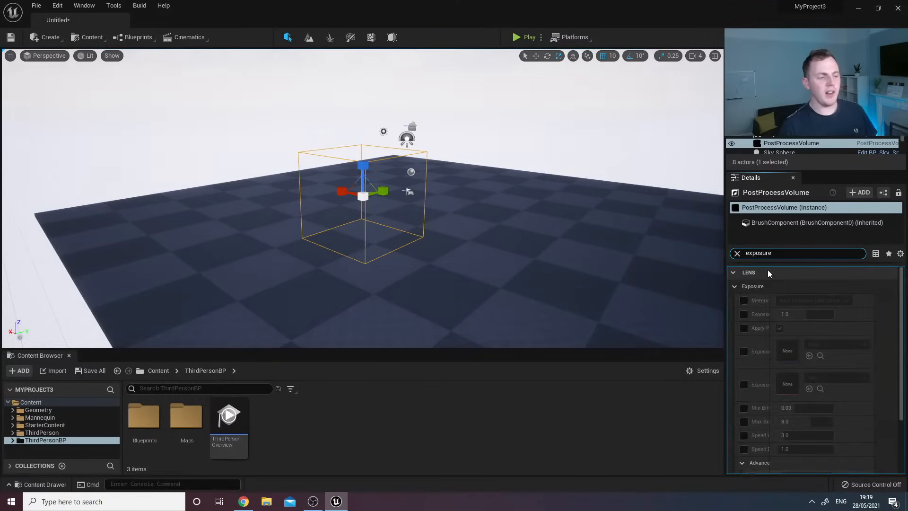
pyautogui.click(743, 421)
pyautogui.click(744, 408)
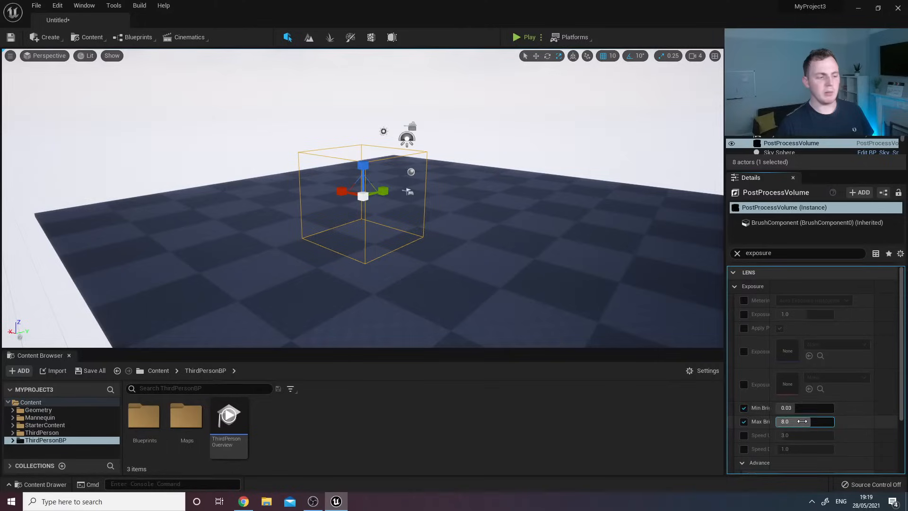
pyautogui.moveTo(803, 421); pyautogui.dragTo(777, 408)
pyautogui.write('1')
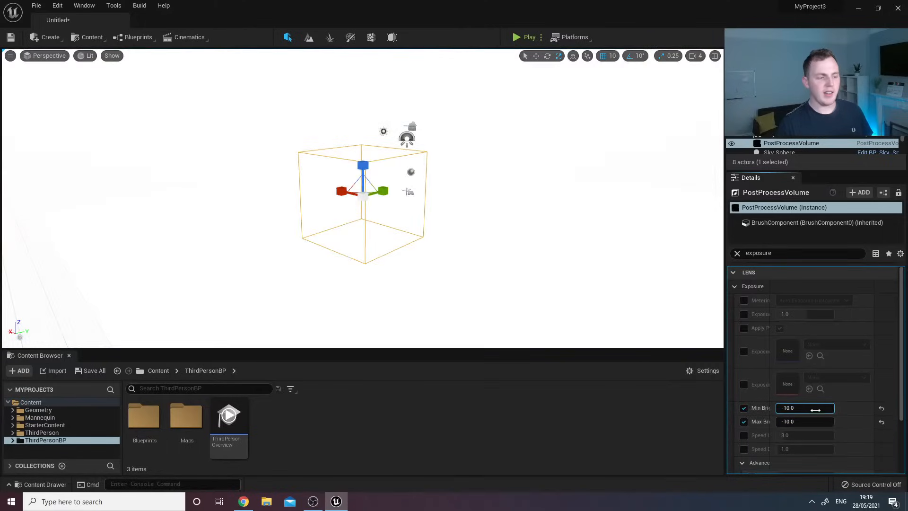
pyautogui.press('Tab')
pyautogui.write('1')
pyautogui.press('Return')
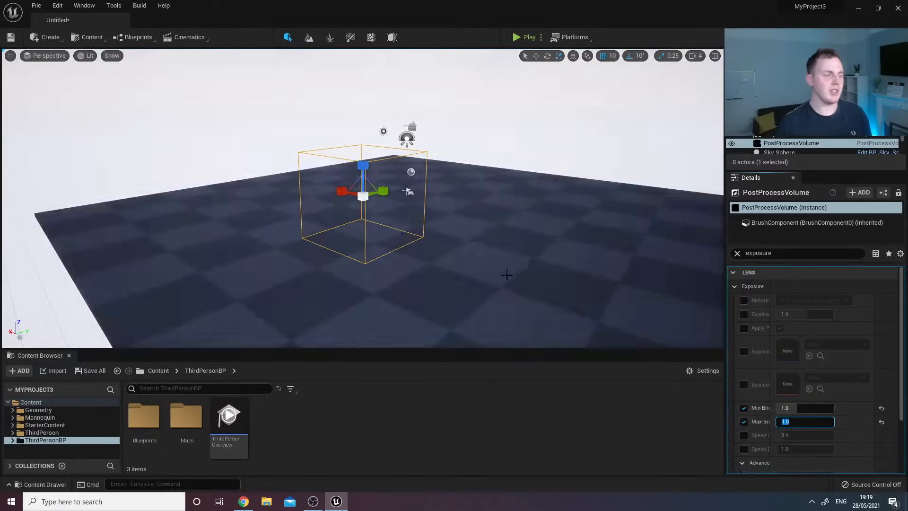
# Filter the volume's details for "lumin" and enable the Global Illumination Method (Lumen), Indirect Lighting Color and Final Gather Quality overrides.
pyautogui.moveTo(529, 267); pyautogui.dragTo(555, 239)
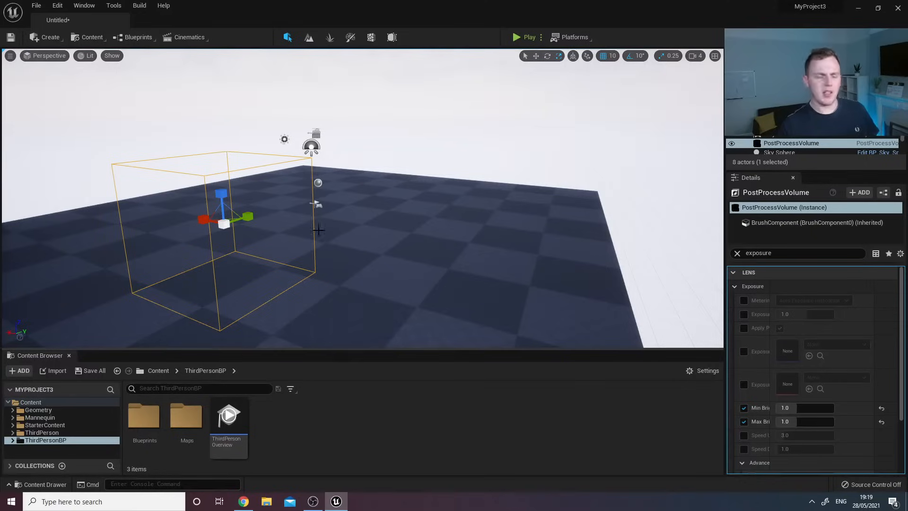
pyautogui.moveTo(435, 222); pyautogui.dragTo(409, 227, button='right')
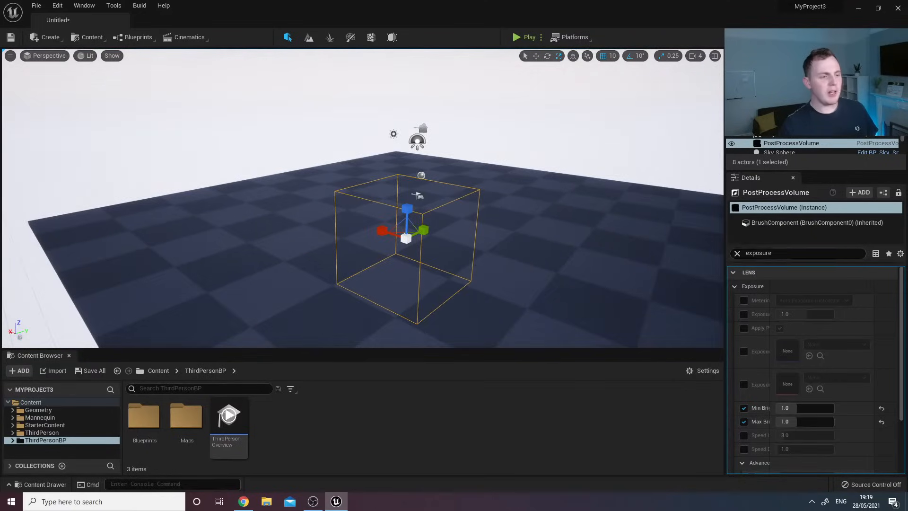
pyautogui.moveTo(783, 254); pyautogui.dragTo(610, 262)
pyautogui.write('lumin')
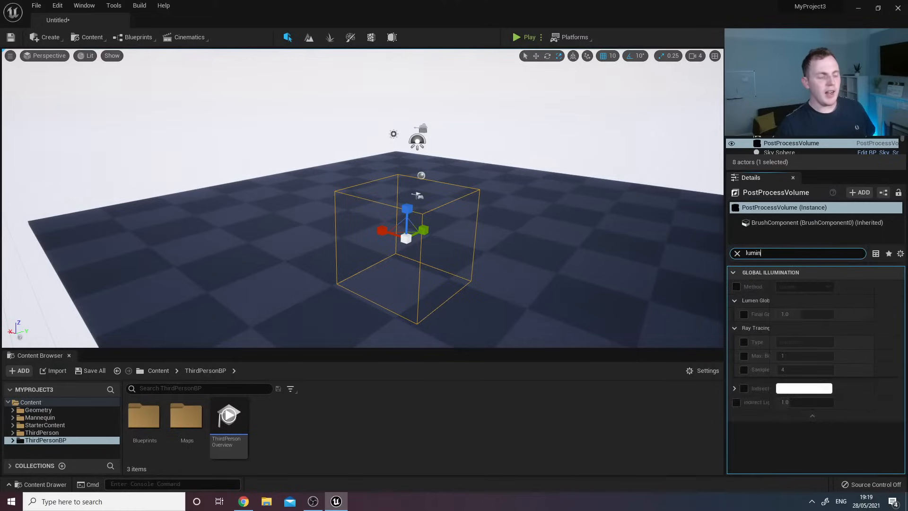
pyautogui.click(735, 288)
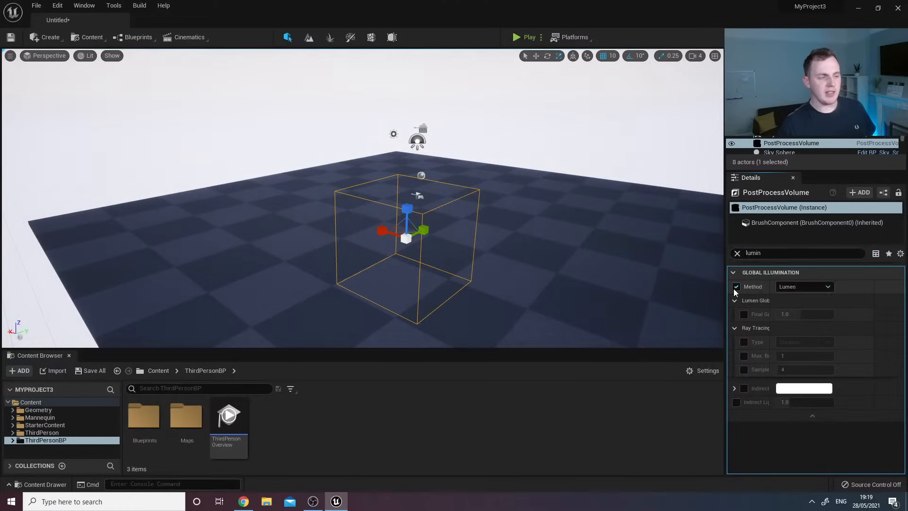
pyautogui.click(793, 286)
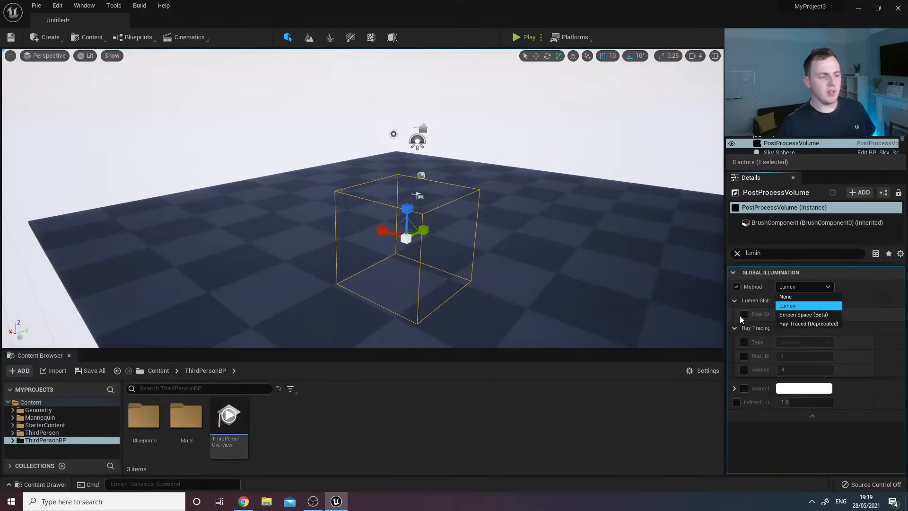
pyautogui.click(744, 388)
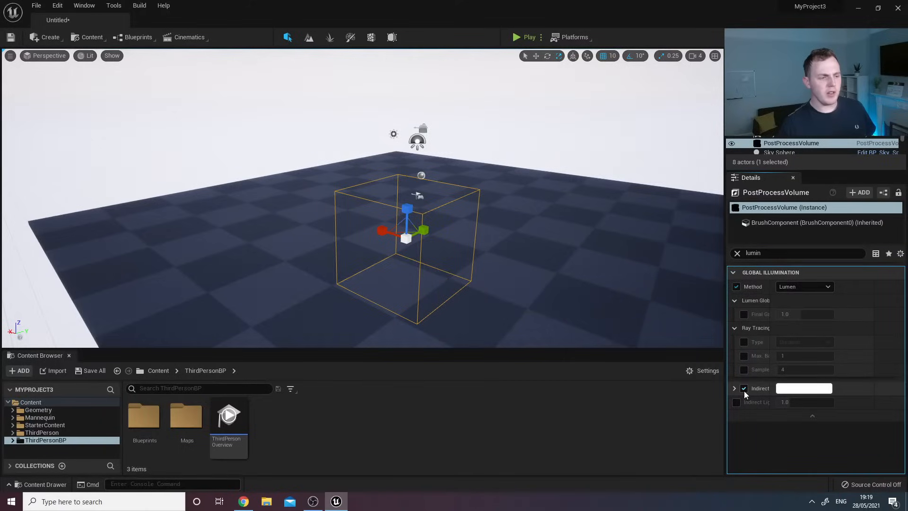
pyautogui.moveTo(774, 313); pyautogui.dragTo(799, 312)
pyautogui.click(745, 314)
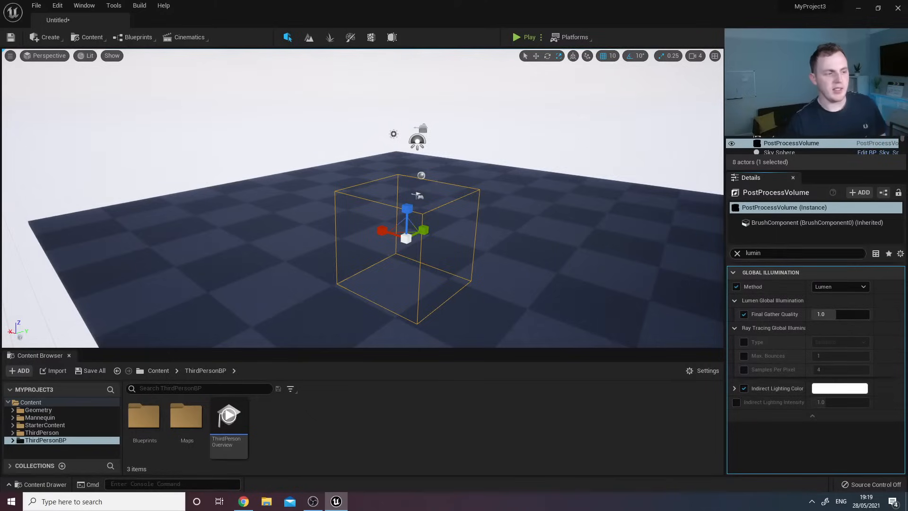
# Enable the Indirect Lighting Intensity override and the ray tracing global illumination Type, Max Bounces and Samples Per Pixel overrides.
pyautogui.moveTo(776, 254); pyautogui.dragTo(668, 266)
pyautogui.click(737, 402)
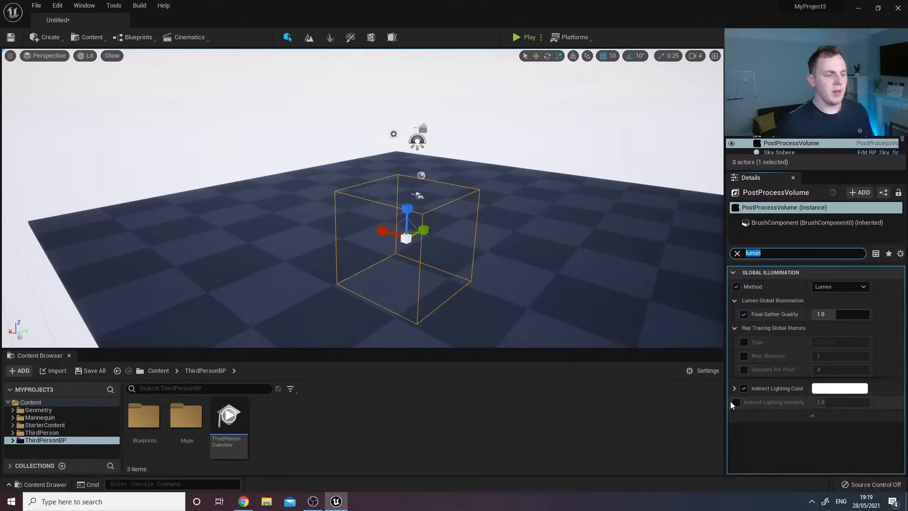
pyautogui.click(744, 342)
pyautogui.click(744, 356)
pyautogui.click(744, 369)
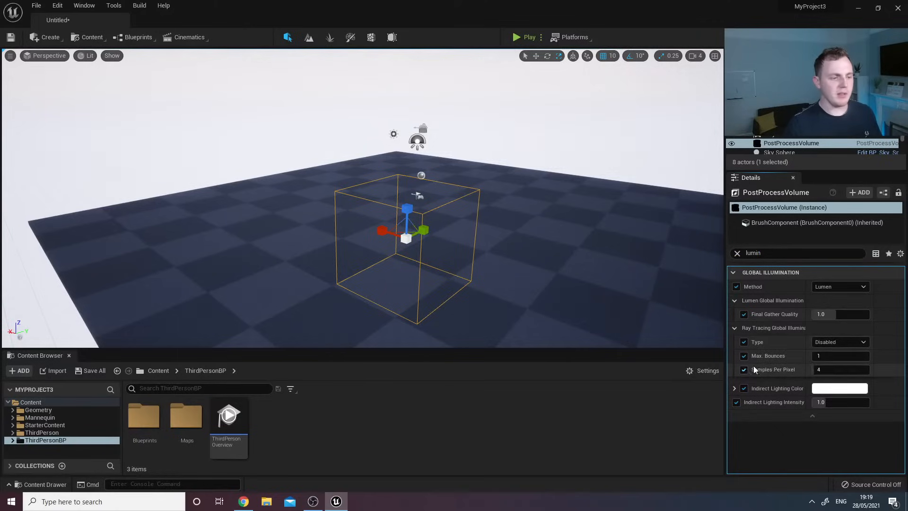
pyautogui.click(836, 341)
pyautogui.click(836, 342)
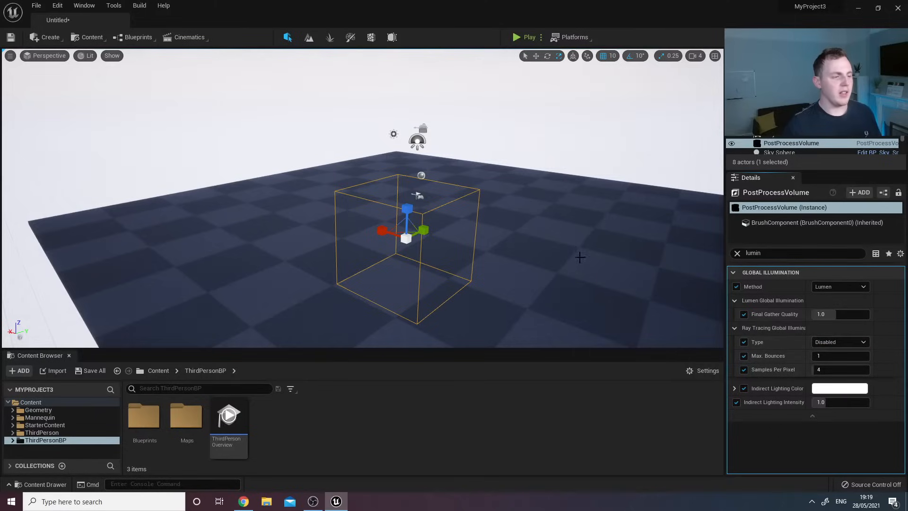
# Create a new material named Emmisive in the ThirdPersonBP folder.
pyautogui.moveTo(520, 227); pyautogui.dragTo(514, 268, button='right')
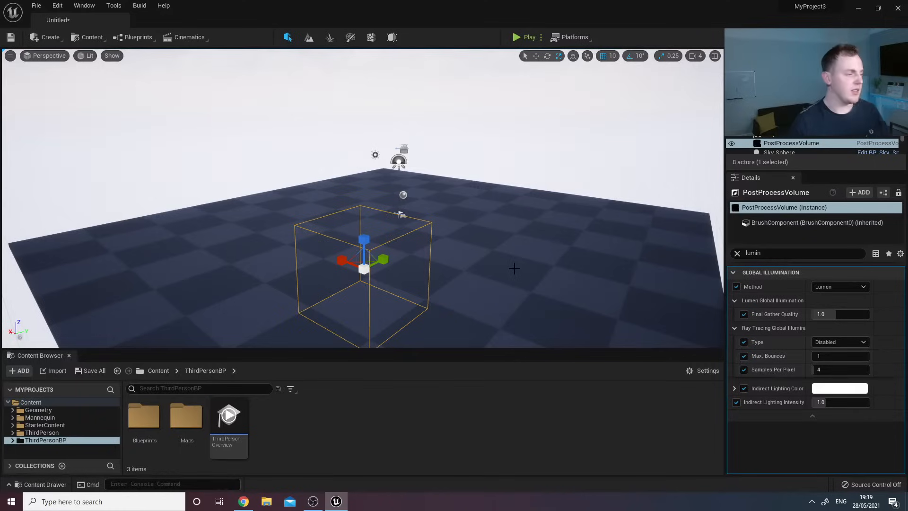
pyautogui.rightClick(316, 445)
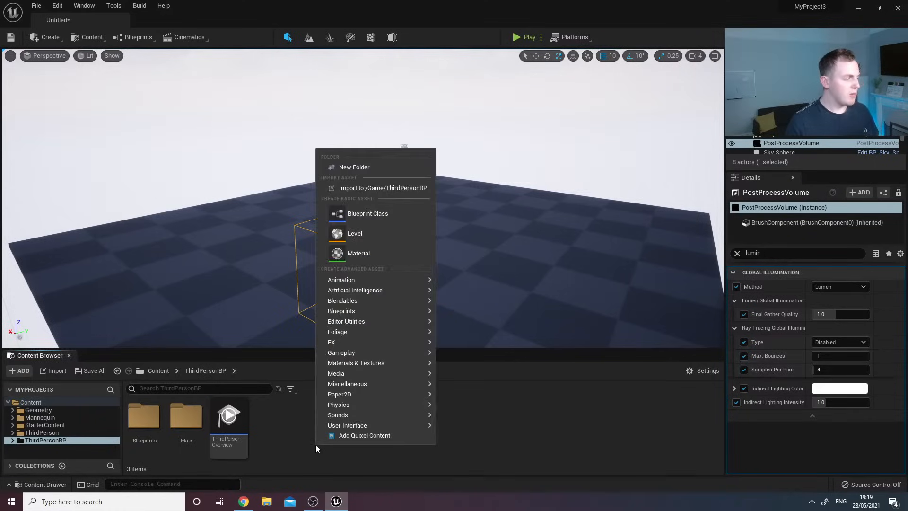
pyautogui.click(350, 259)
pyautogui.write('E')
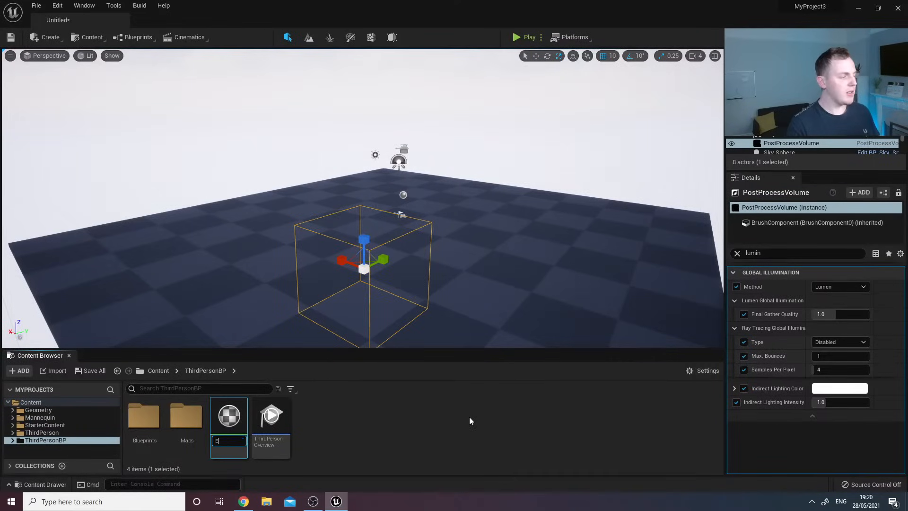
pyautogui.write('mmisive')
pyautogui.press('Return')
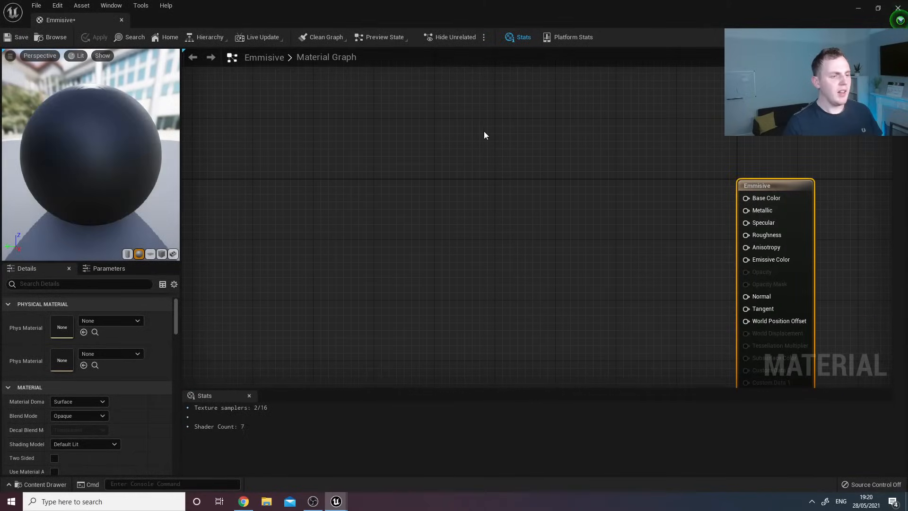
# Add a Constant3Vector node to the Emmisive material graph and connect it to the Emissive Color input.
pyautogui.rightClick(484, 133)
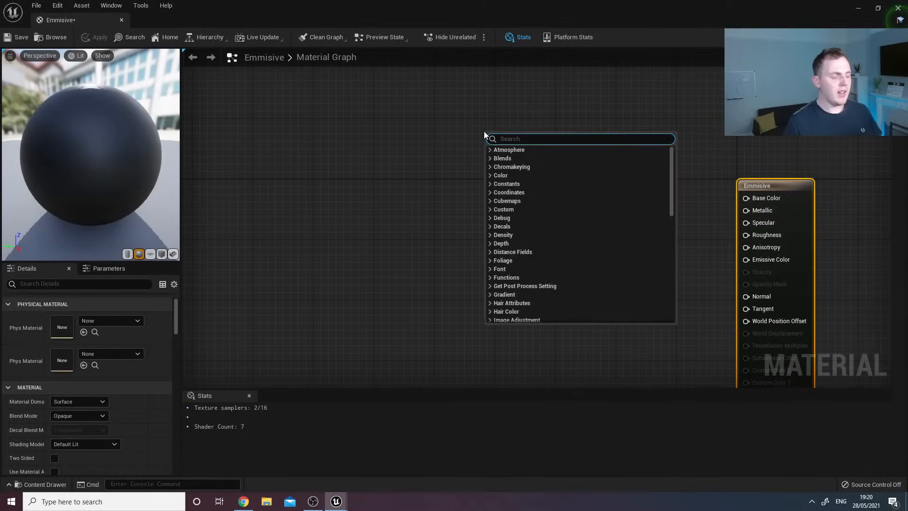
pyautogui.write('constant')
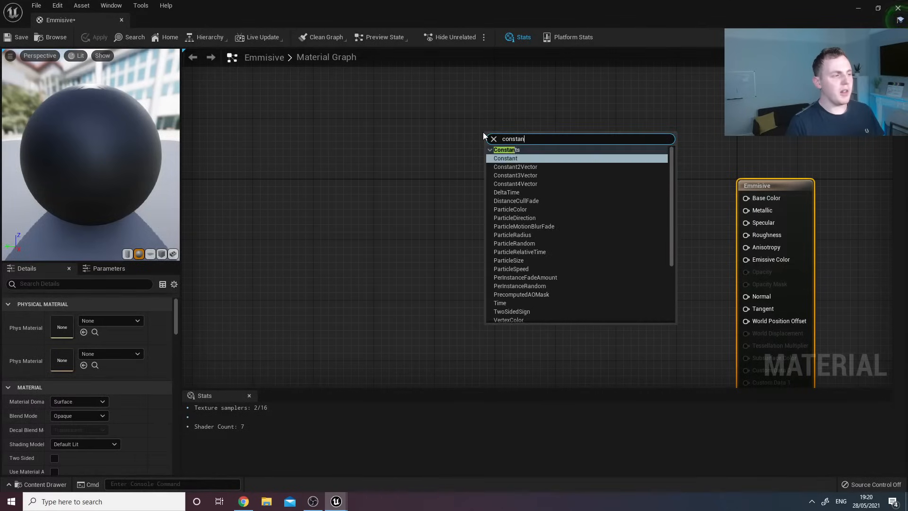
pyautogui.press('Down')
pyautogui.press('Down')
pyautogui.press('Return')
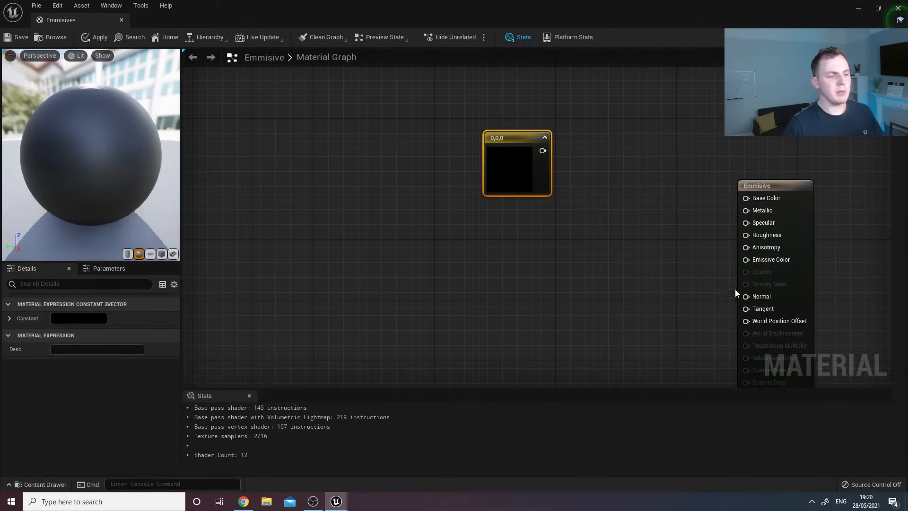
pyautogui.moveTo(747, 260); pyautogui.dragTo(530, 283)
# Set the constant's colour to R 50, G 5, B 5, then apply the material and close its editor.
pyautogui.click(10, 319)
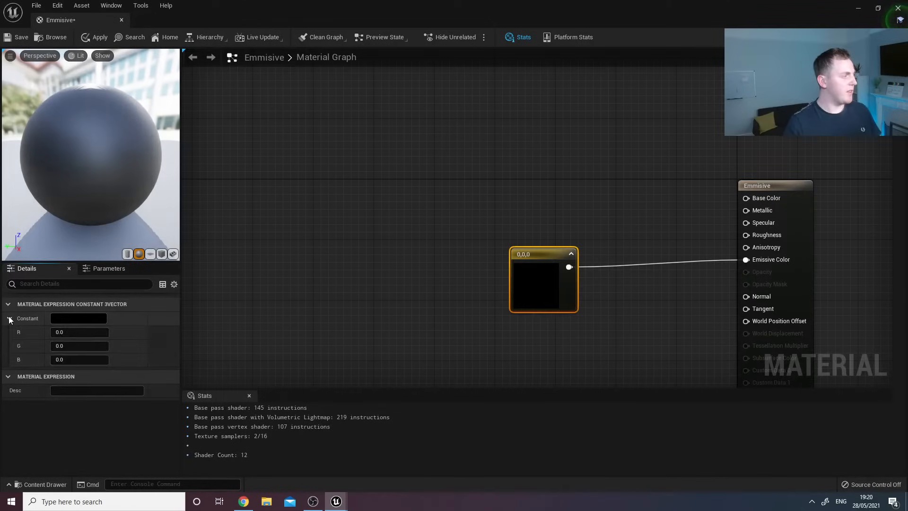
pyautogui.click(71, 335)
pyautogui.write('50')
pyautogui.press('Tab')
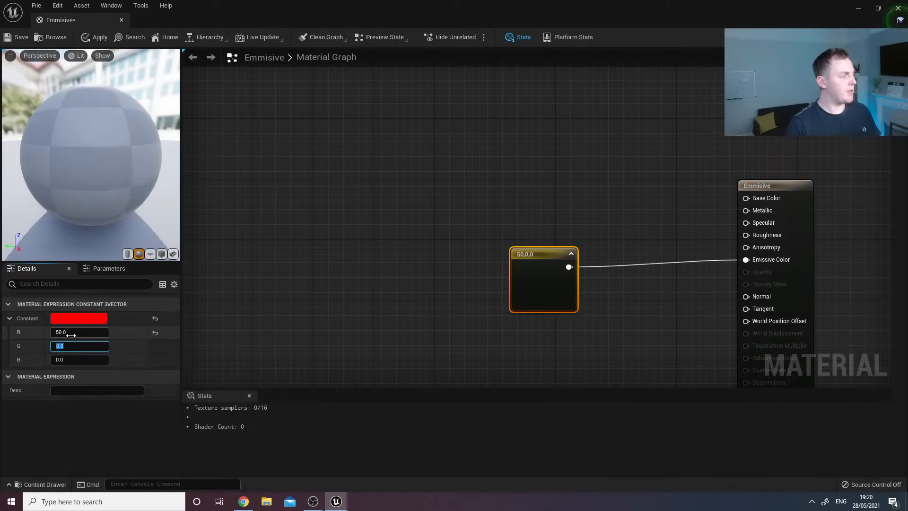
pyautogui.write('5')
pyautogui.press('Tab')
pyautogui.write('5')
pyautogui.press('Return')
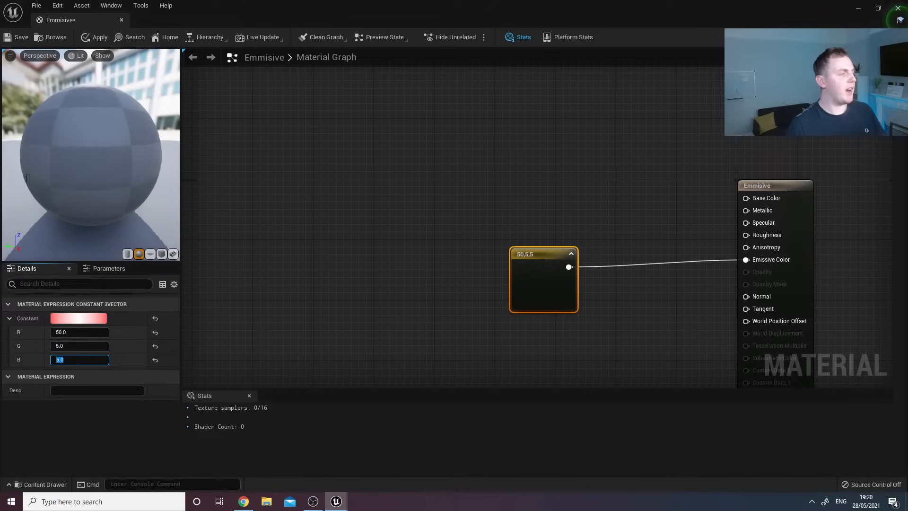
pyautogui.click(97, 37)
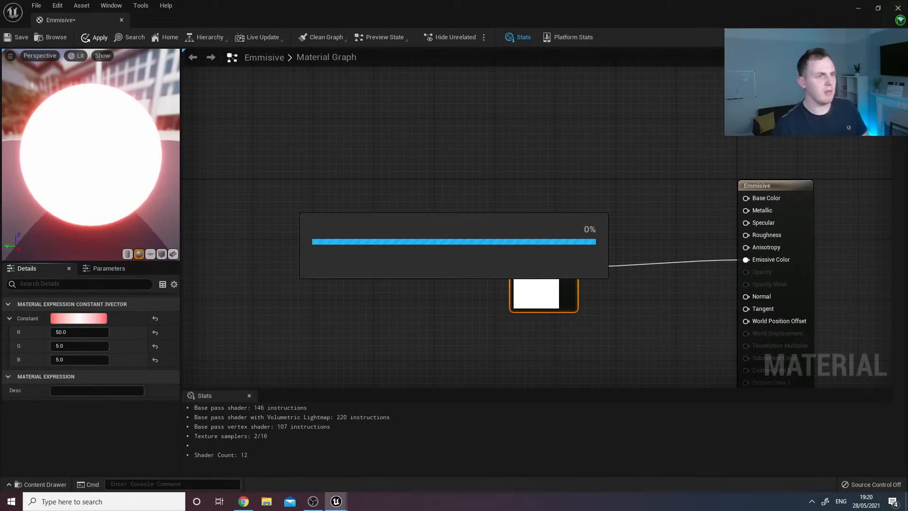
pyautogui.click(904, 7)
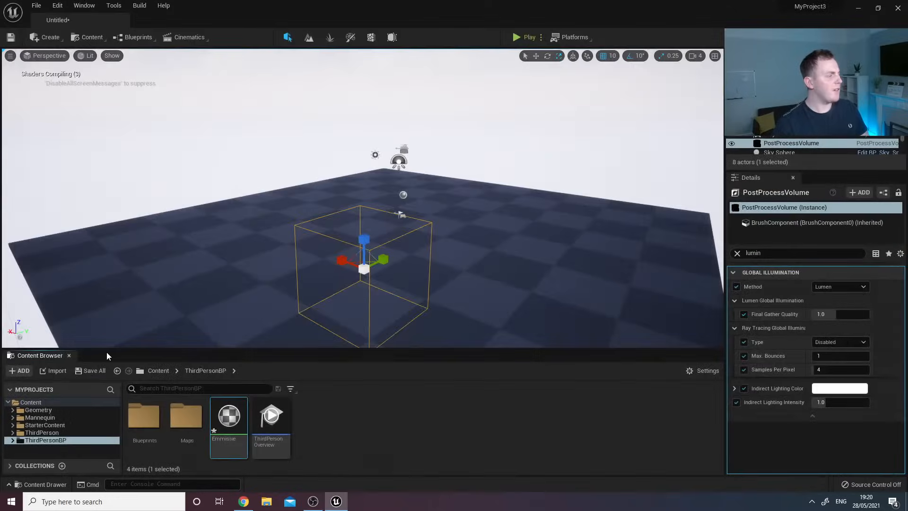
# Add a sphere to the level and assign the Emmisive material to it.
pyautogui.click(53, 38)
pyautogui.moveTo(82, 66)
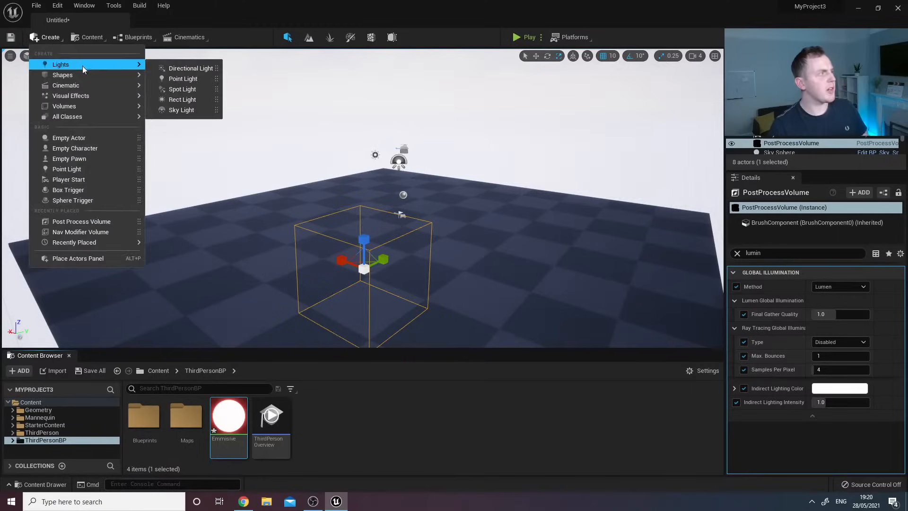
pyautogui.click(180, 89)
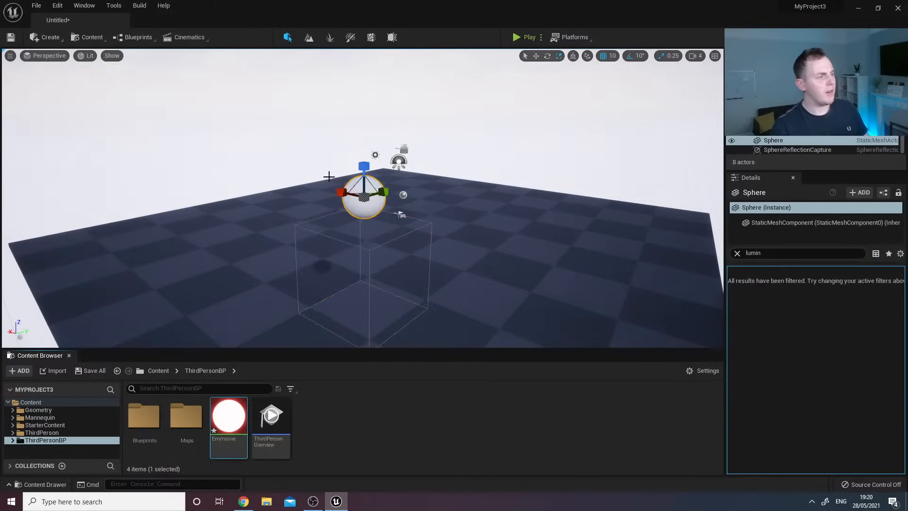
pyautogui.moveTo(329, 177); pyautogui.dragTo(283, 166, button='right')
pyautogui.press('d')
pyautogui.moveTo(229, 415); pyautogui.dragTo(320, 232)
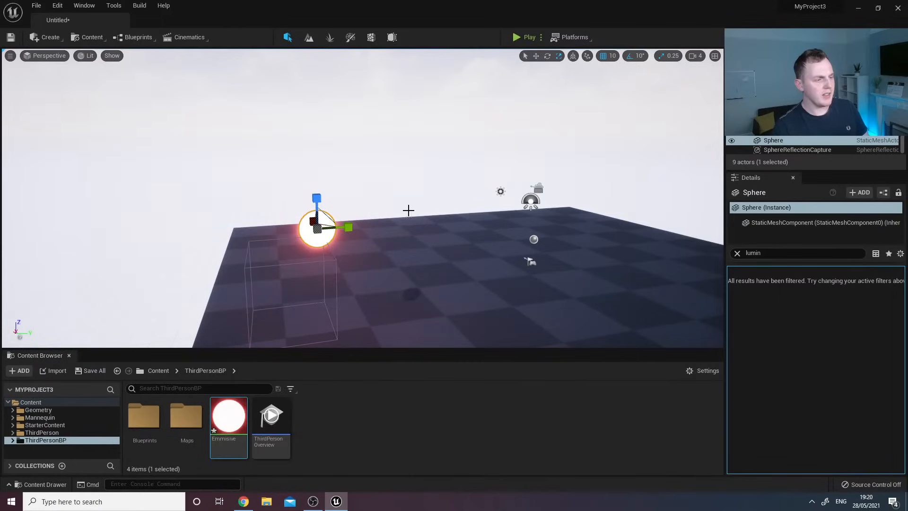
# Move the glowing sphere down close to the floor and shift it along the Y axis.
pyautogui.click(535, 56)
pyautogui.moveTo(487, 210); pyautogui.dragTo(482, 237, button='right')
pyautogui.press('a')
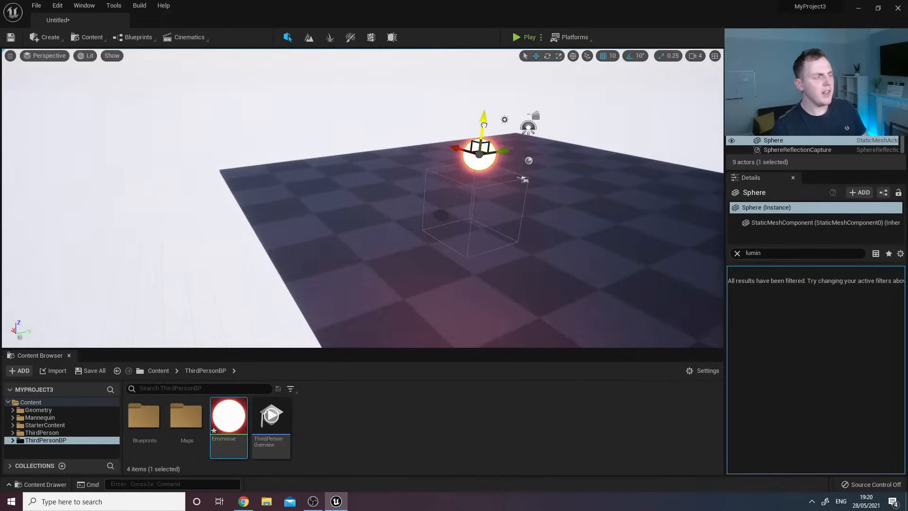
pyautogui.moveTo(482, 127); pyautogui.dragTo(475, 273)
pyautogui.moveTo(475, 273); pyautogui.dragTo(457, 206, button='right')
pyautogui.press('d')
pyautogui.press('s')
pyautogui.press('a')
pyautogui.press('w')
pyautogui.press('s')
pyautogui.keyDown('shift'); pyautogui.moveTo(449, 197); pyautogui.dragTo(723, 347); pyautogui.keyUp('shift')
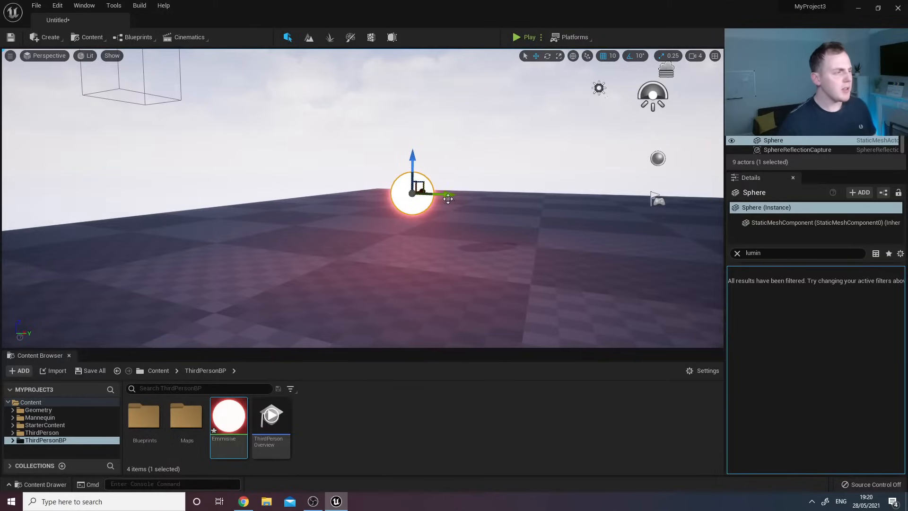
pyautogui.moveTo(439, 195)
pyautogui.keyDown('shift'); pyautogui.mouseDown()
pyautogui.moveTo(462, 195)
pyautogui.moveTo(444, 196)
pyautogui.mouseUp(); pyautogui.keyUp('shift')
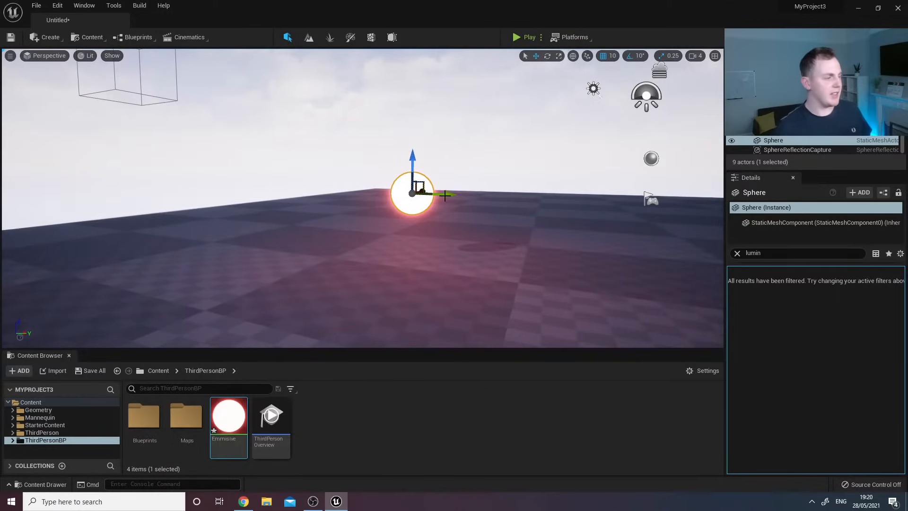
# Reopen the Emmisive material, set the colour constant's R value to 250, apply the change and close its editor.
pyautogui.doubleClick(228, 417)
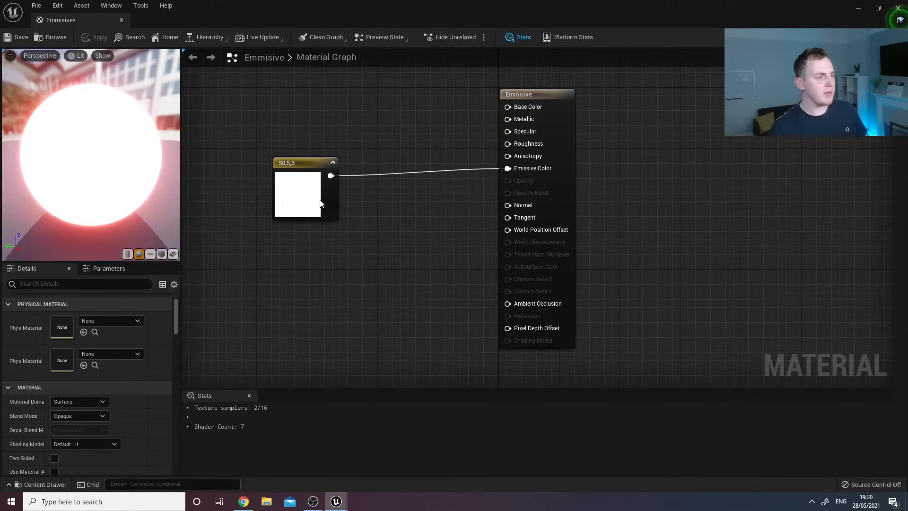
pyautogui.click(278, 218)
pyautogui.click(80, 332)
pyautogui.write('250')
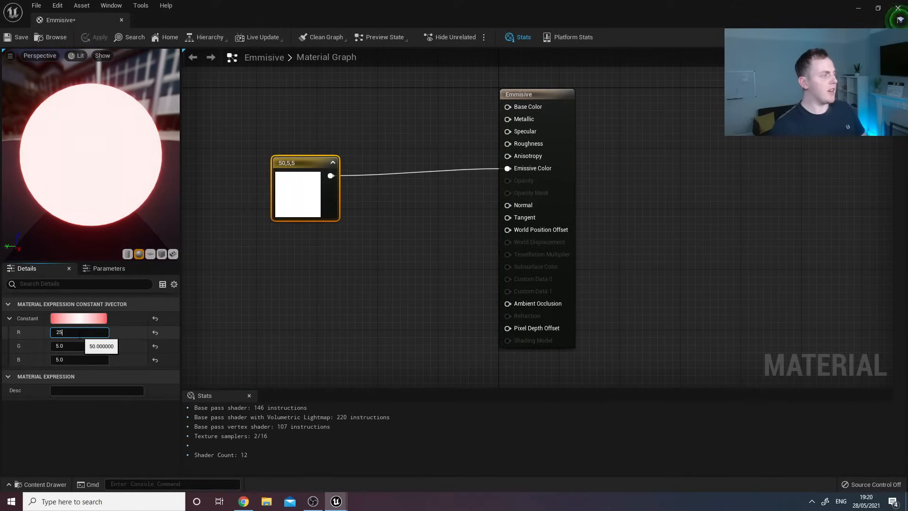
pyautogui.press('Return')
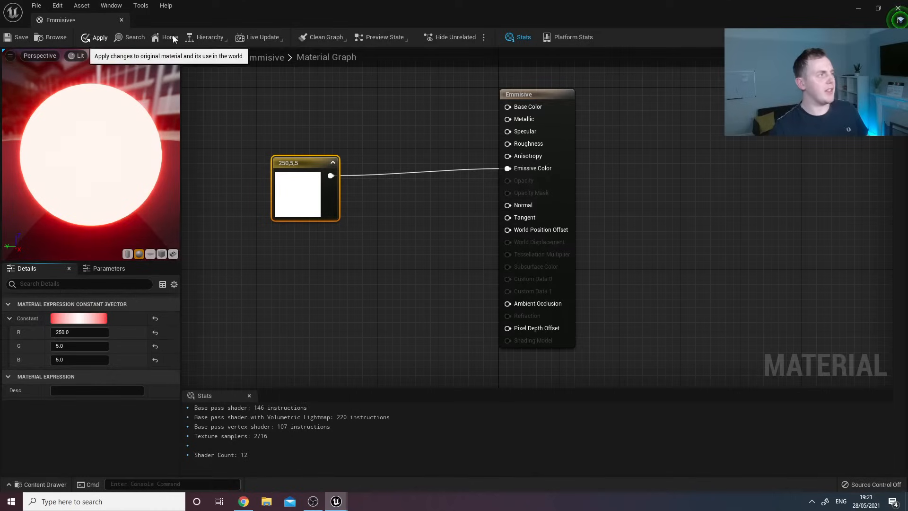
pyautogui.click(96, 37)
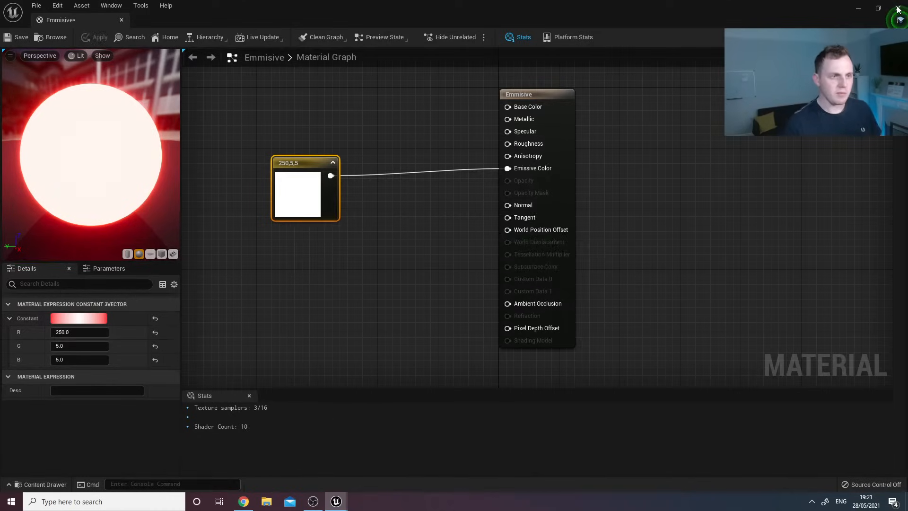
pyautogui.click(898, 9)
# Move the glowing sphere across the floor towards the middle of the level and slightly adjust its height.
pyautogui.moveTo(363, 199); pyautogui.dragTo(265, 225, button='right')
pyautogui.moveTo(474, 235)
pyautogui.mouseDown(button='right')
pyautogui.moveTo(506, 227)
pyautogui.moveTo(477, 213)
pyautogui.moveTo(473, 235)
pyautogui.mouseUp(button='right')
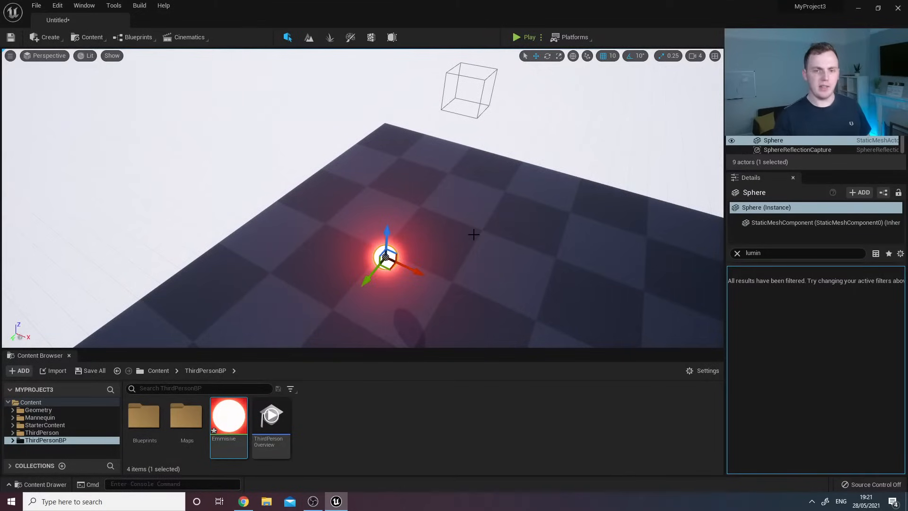
pyautogui.moveTo(831, 169); pyautogui.dragTo(832, 152)
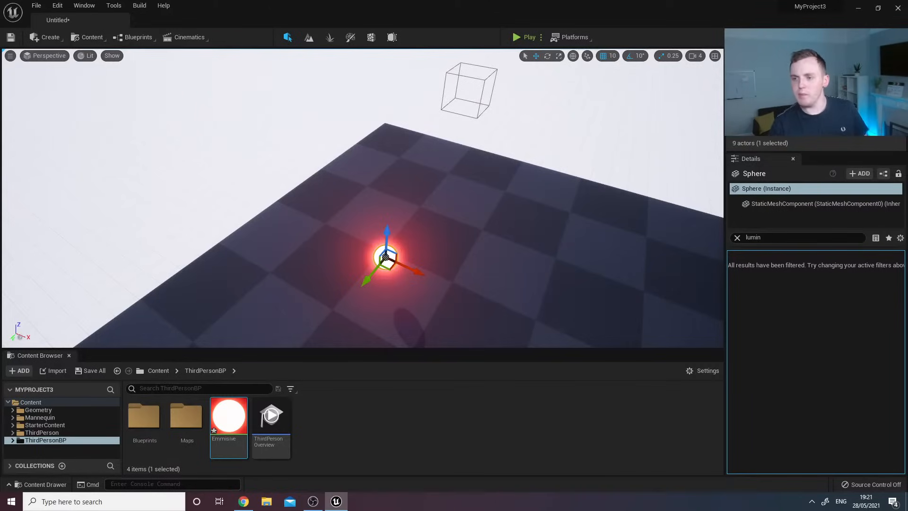
pyautogui.moveTo(506, 193); pyautogui.dragTo(514, 227, button='right')
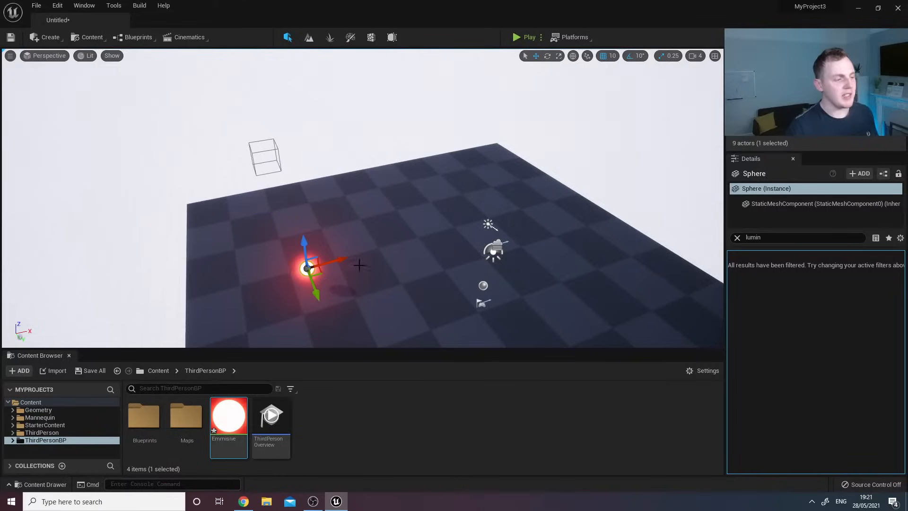
pyautogui.moveTo(345, 254); pyautogui.dragTo(394, 242)
pyautogui.moveTo(377, 275); pyautogui.dragTo(419, 263)
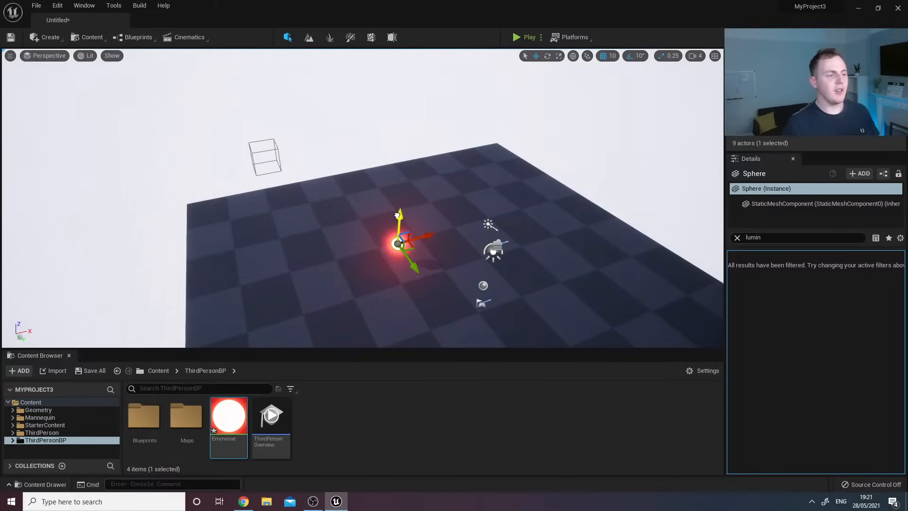
pyautogui.moveTo(402, 216)
pyautogui.mouseDown()
pyautogui.moveTo(404, 246)
pyautogui.moveTo(404, 224)
pyautogui.mouseUp()
pyautogui.press('w')
pyautogui.moveTo(404, 225); pyautogui.dragTo(449, 255, button='right')
pyautogui.moveTo(392, 262); pyautogui.dragTo(424, 251, button='right')
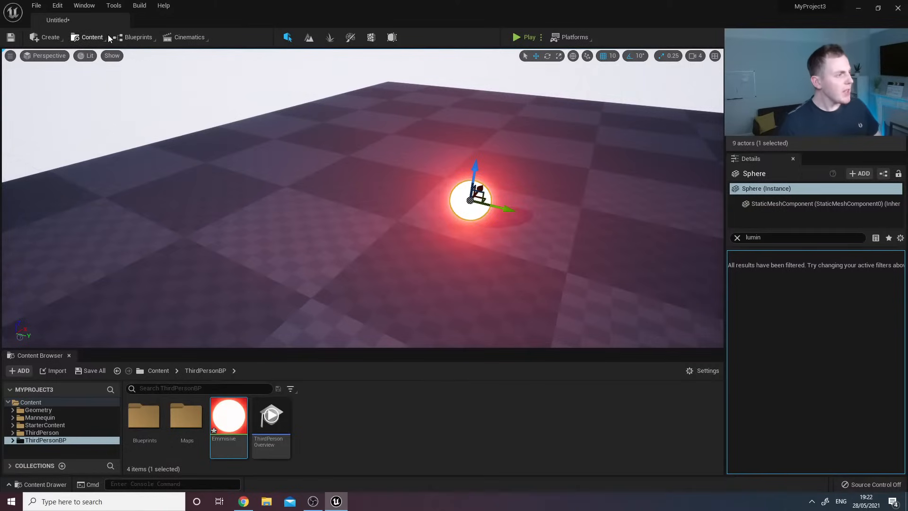
# Launch Quixel Bridge and clear the search filter from the sphere's details.
pyautogui.click(90, 37)
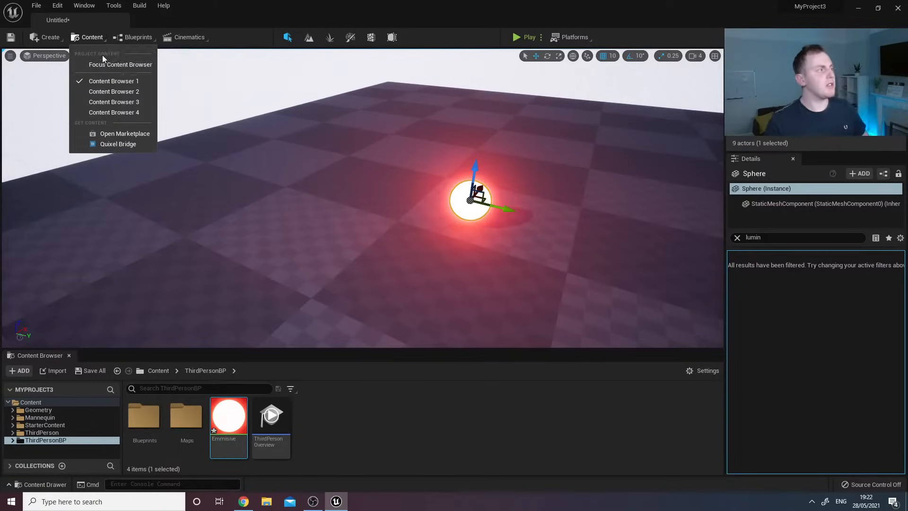
pyautogui.click(106, 145)
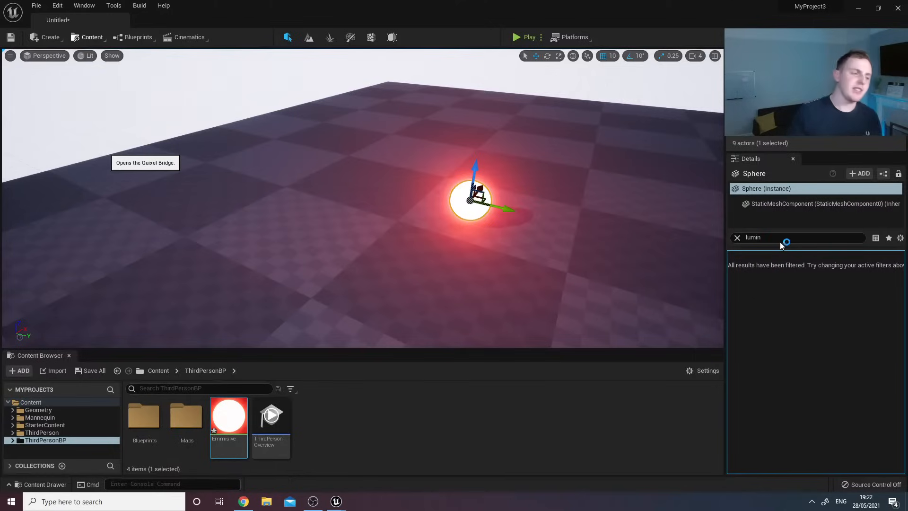
pyautogui.press('BackSpace')
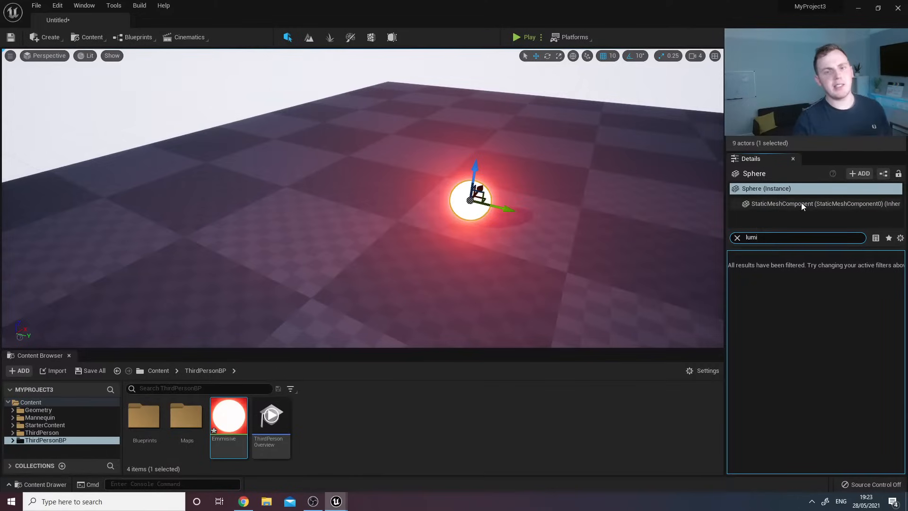
pyautogui.press('Escape')
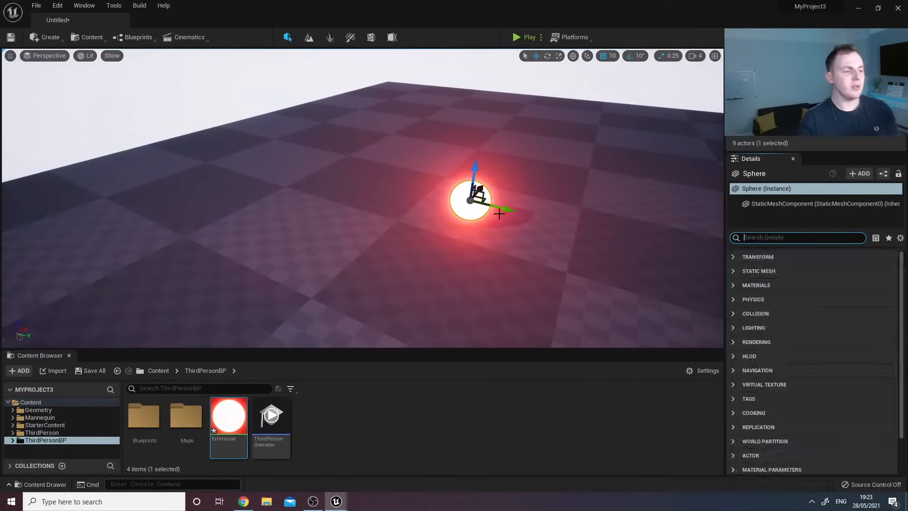
# Switch to the Bridge window, enlarge it and position it over the level viewport.
pyautogui.moveTo(340, 502)
pyautogui.click(397, 466)
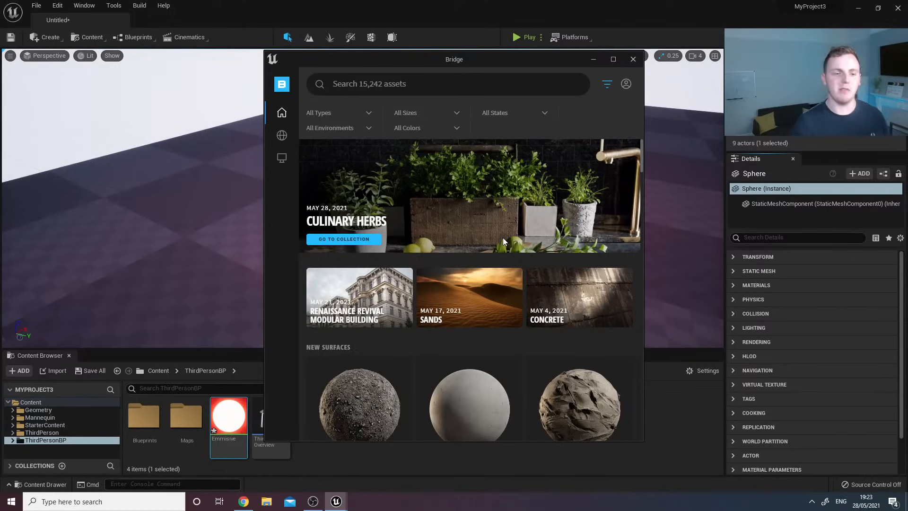
pyautogui.moveTo(441, 59); pyautogui.dragTo(502, 37)
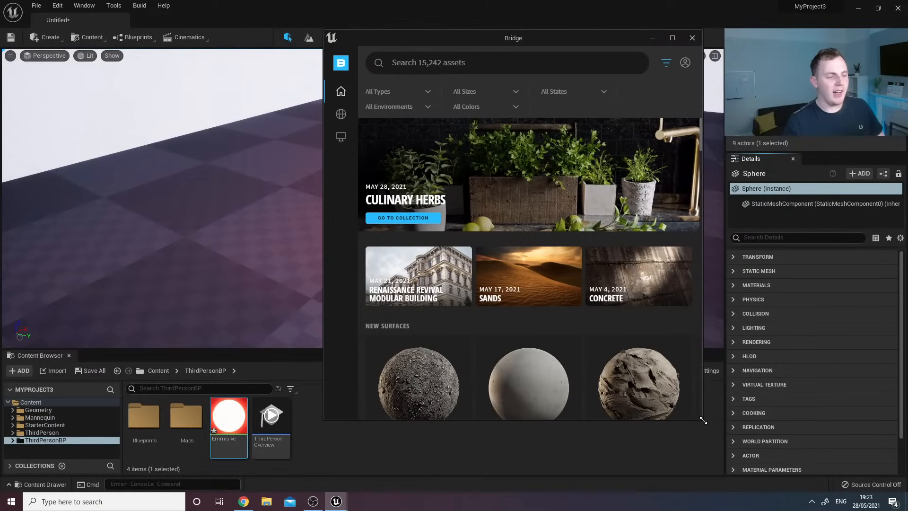
pyautogui.moveTo(702, 420); pyautogui.dragTo(842, 437)
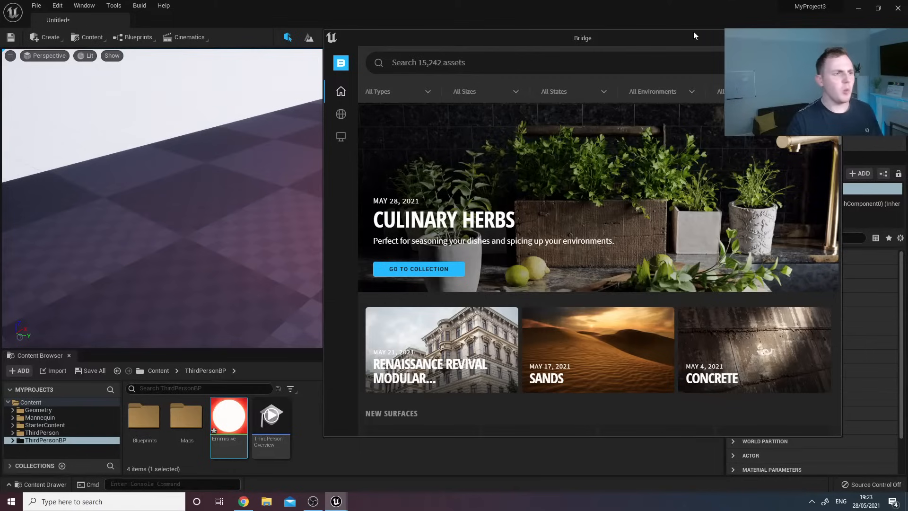
pyautogui.moveTo(689, 38); pyautogui.dragTo(538, 39)
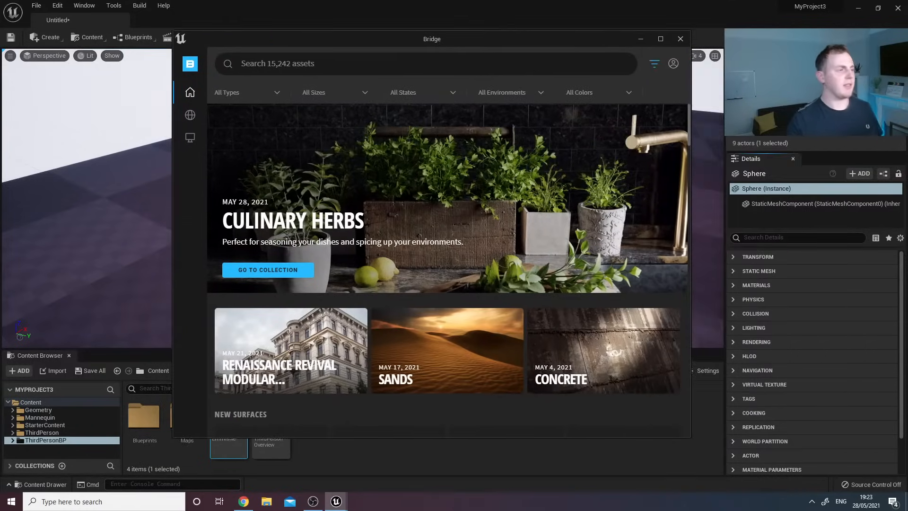
# Browse the 3D Assets library down to Nature, Rock, Boulder and look through the boulder models.
pyautogui.moveTo(190, 116)
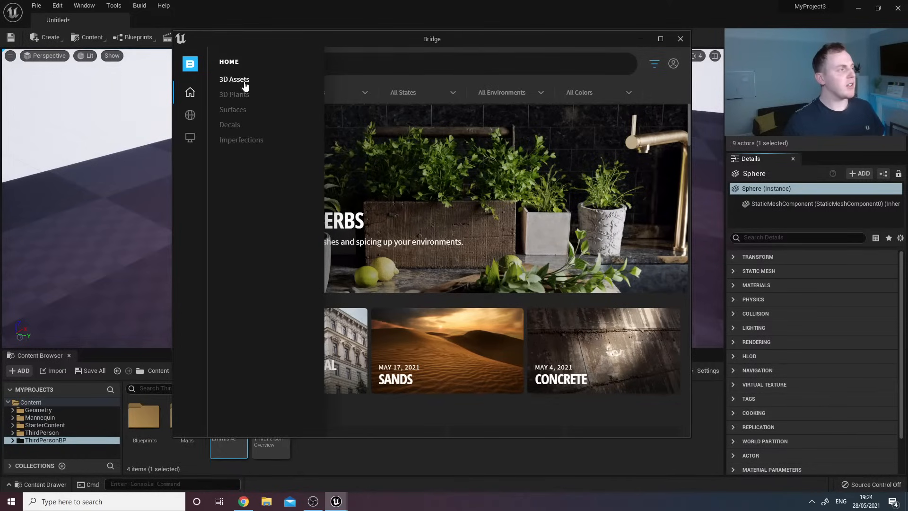
pyautogui.moveTo(190, 93)
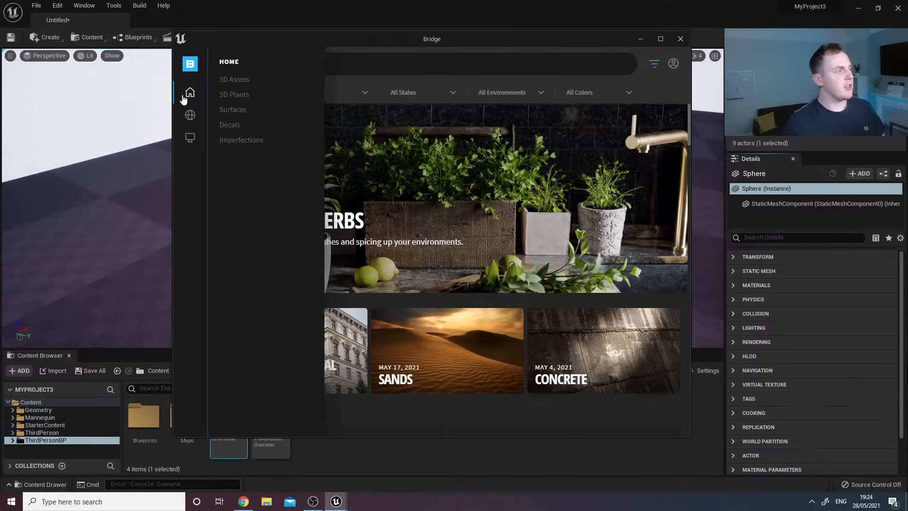
pyautogui.click(224, 80)
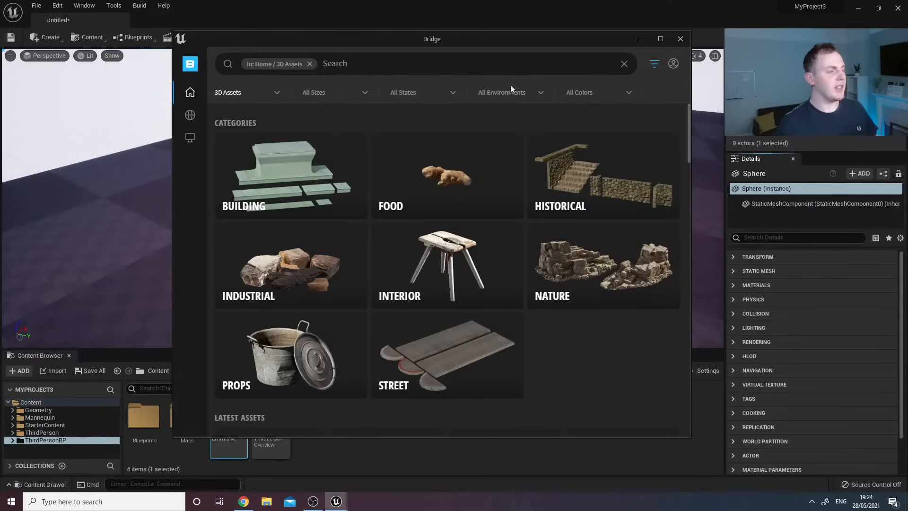
pyautogui.click(593, 285)
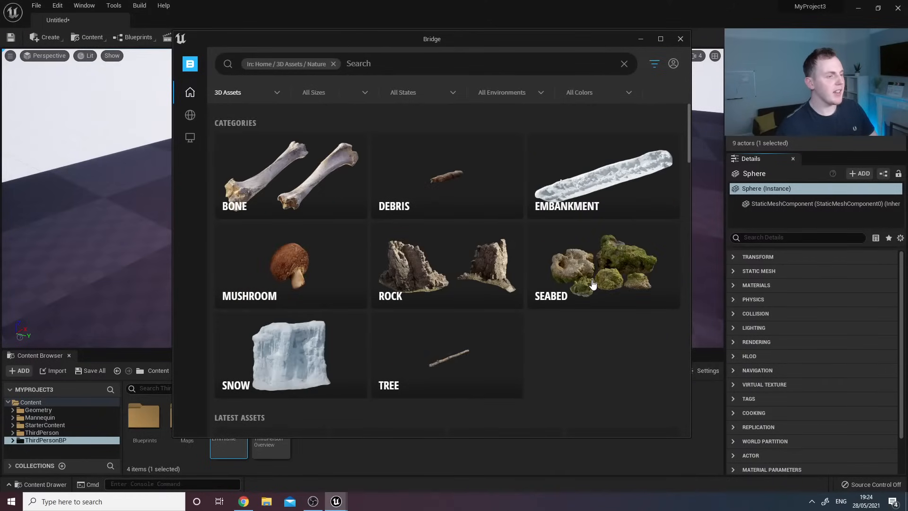
pyautogui.click(463, 270)
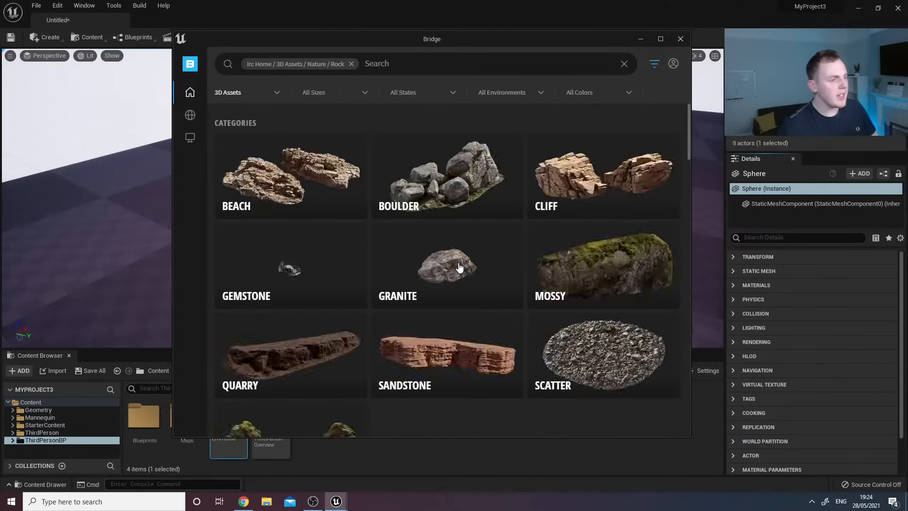
pyautogui.click(449, 186)
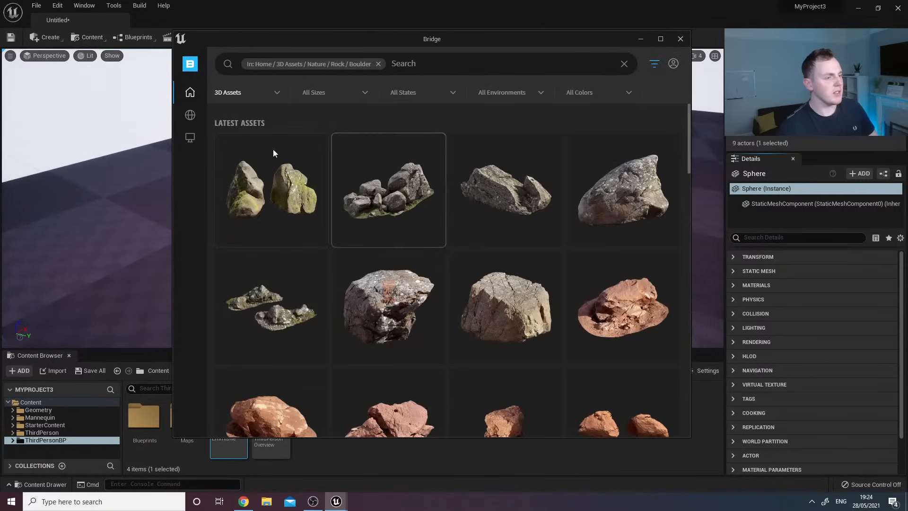
pyautogui.scroll(-1, 503, 288)
pyautogui.scroll(-15, 501, 293)
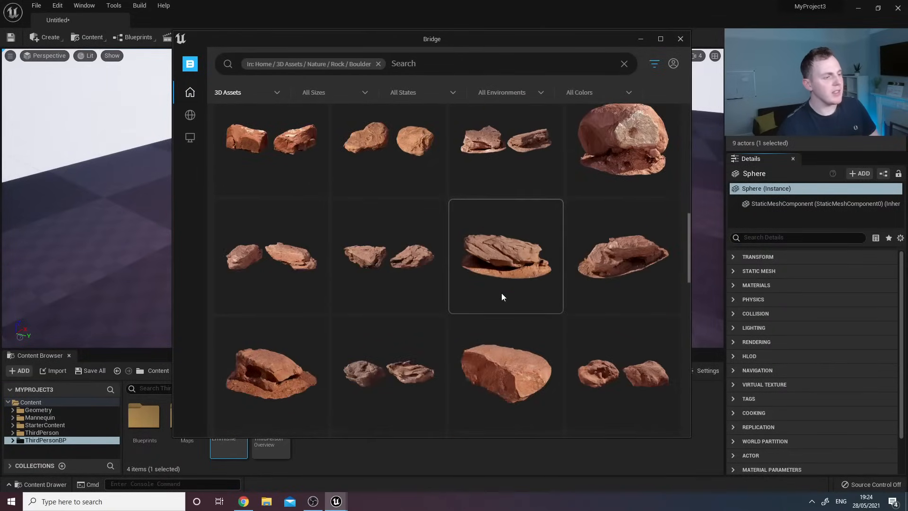
pyautogui.scroll(20, 523, 348)
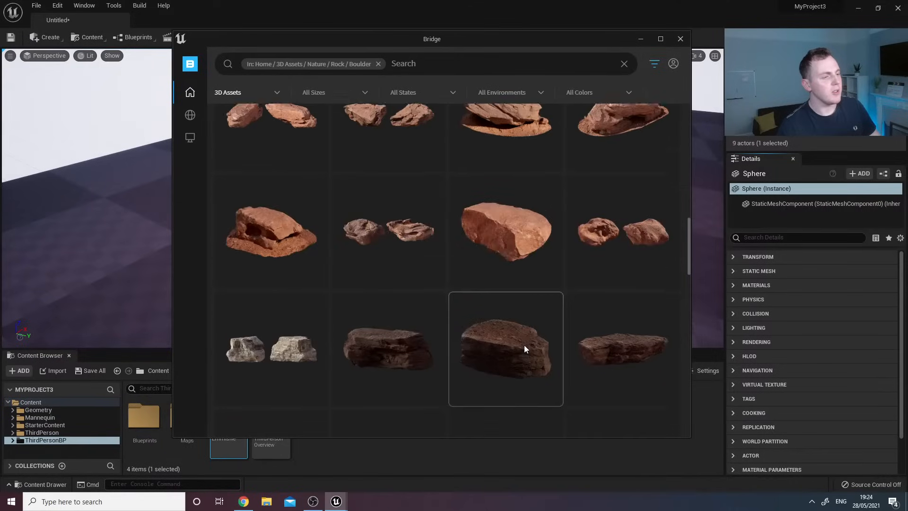
pyautogui.scroll(2, 490, 348)
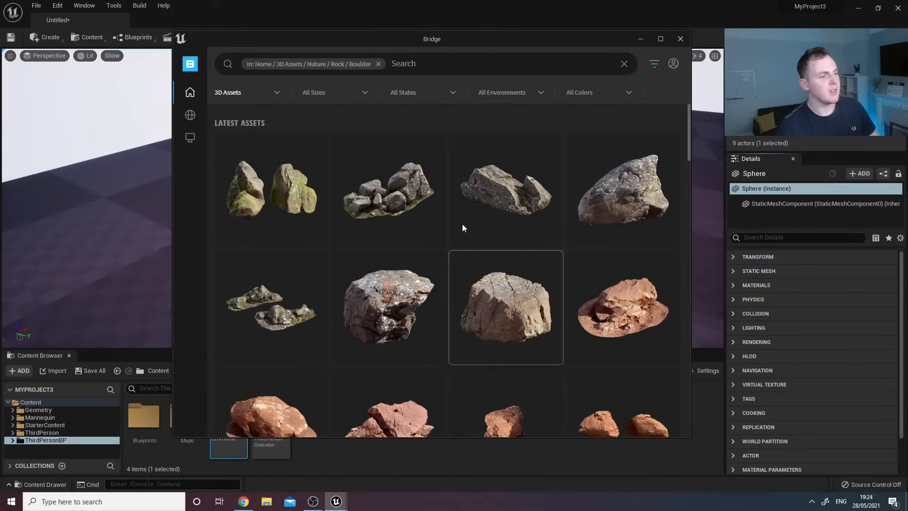
# Return to the Bridge home page and look through its new surfaces, latest collections, asset types and individual assets.
pyautogui.click(190, 92)
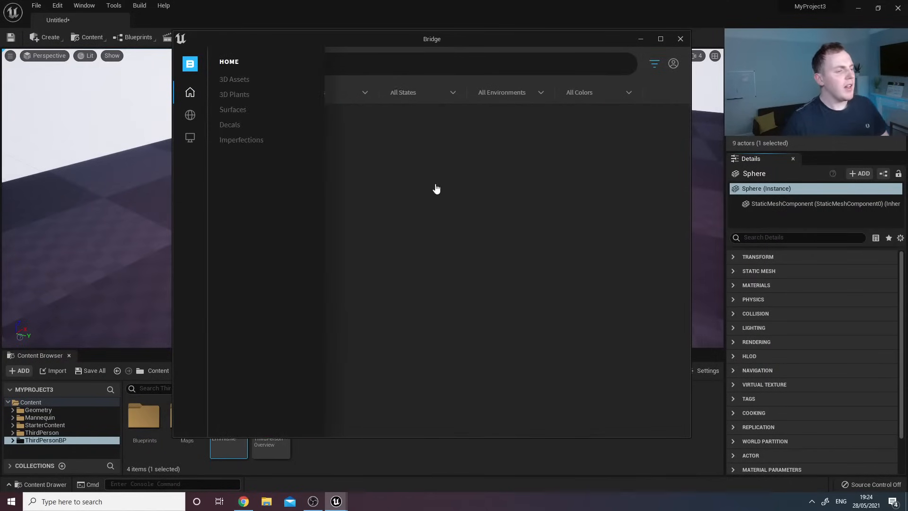
pyautogui.scroll(-3, 456, 348)
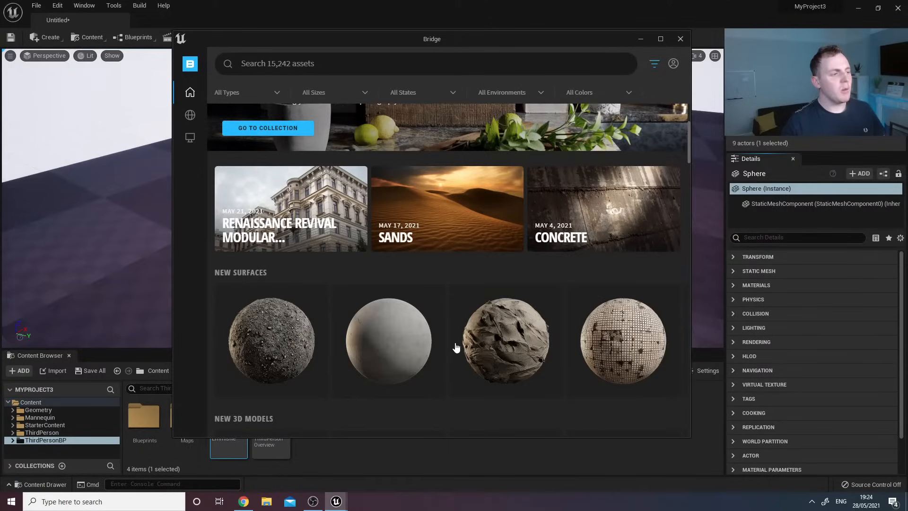
pyautogui.scroll(-5, 418, 245)
pyautogui.scroll(-10, 419, 245)
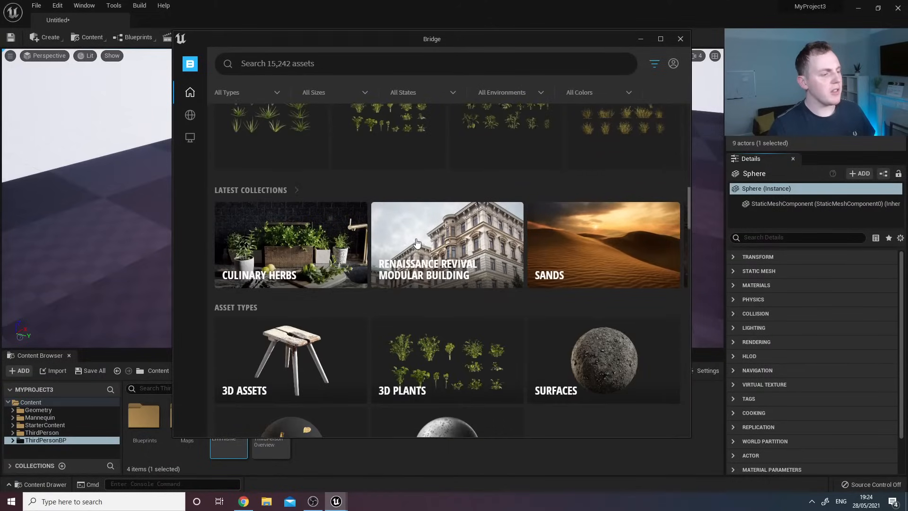
pyautogui.scroll(6, 416, 275)
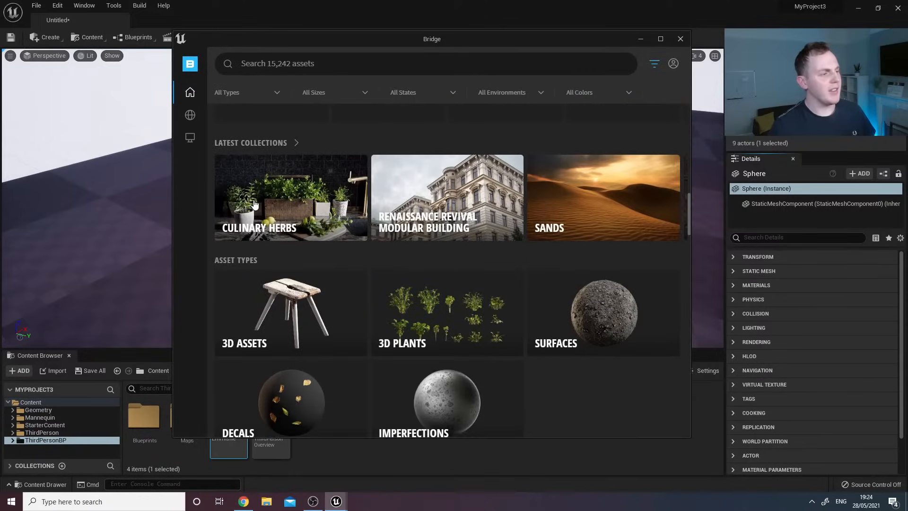
pyautogui.scroll(-5, 451, 239)
pyautogui.scroll(-10, 454, 215)
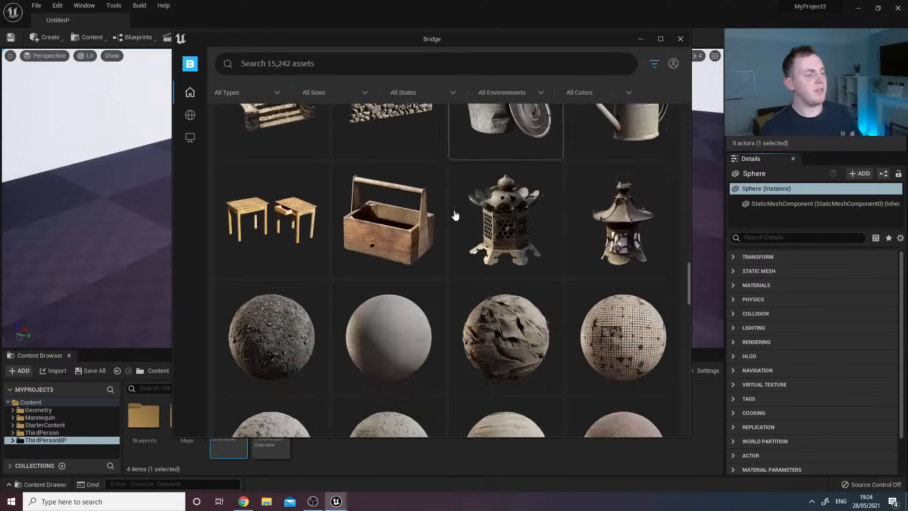
pyautogui.scroll(-6, 505, 252)
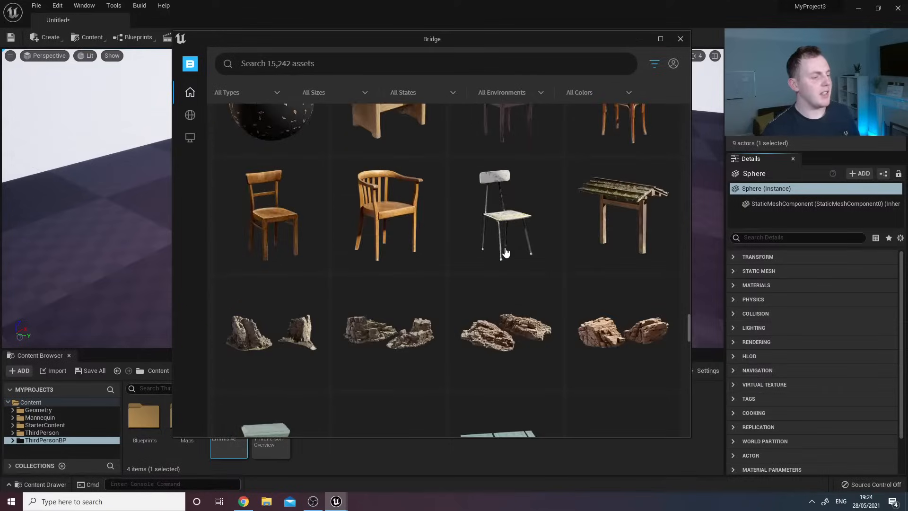
# Show the details of the Nordic Beach Rock Formation asset and look through the neighbouring assets.
pyautogui.scroll(3, 506, 244)
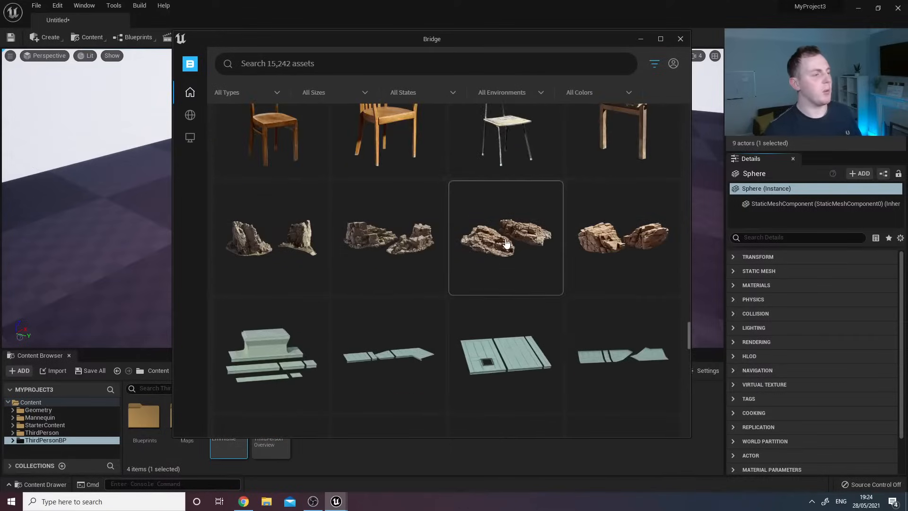
pyautogui.click(414, 252)
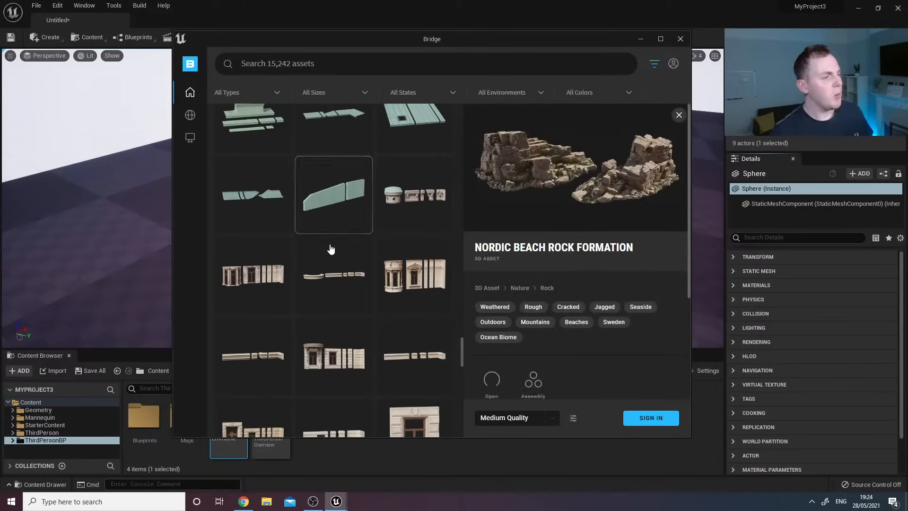
pyautogui.scroll(3, 284, 213)
pyautogui.scroll(-3, 364, 271)
pyautogui.scroll(10, 362, 270)
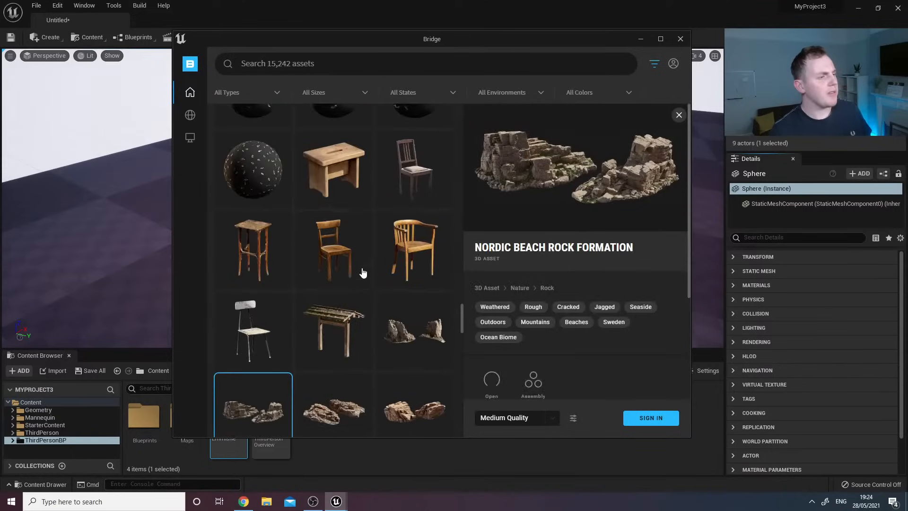
# Look through the categories and latest assets of the Surfaces library and return to the Bridge home page.
pyautogui.moveTo(190, 93)
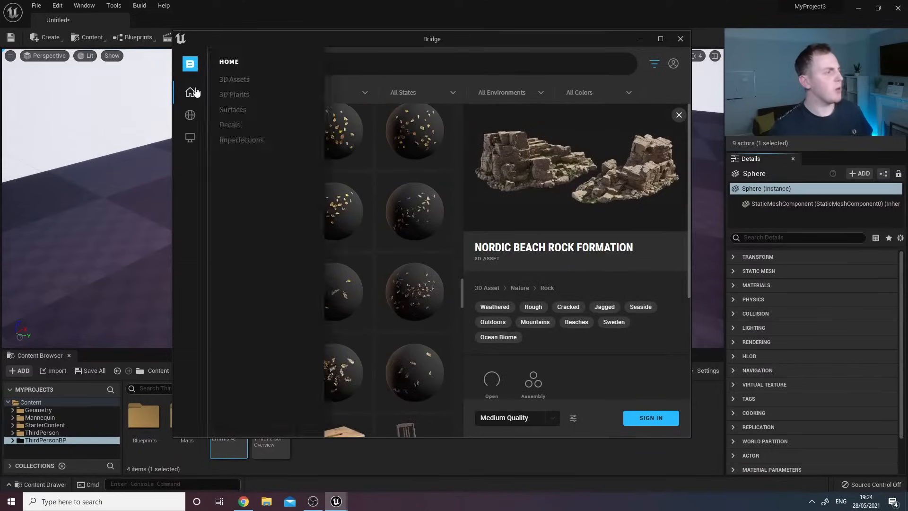
pyautogui.click(243, 109)
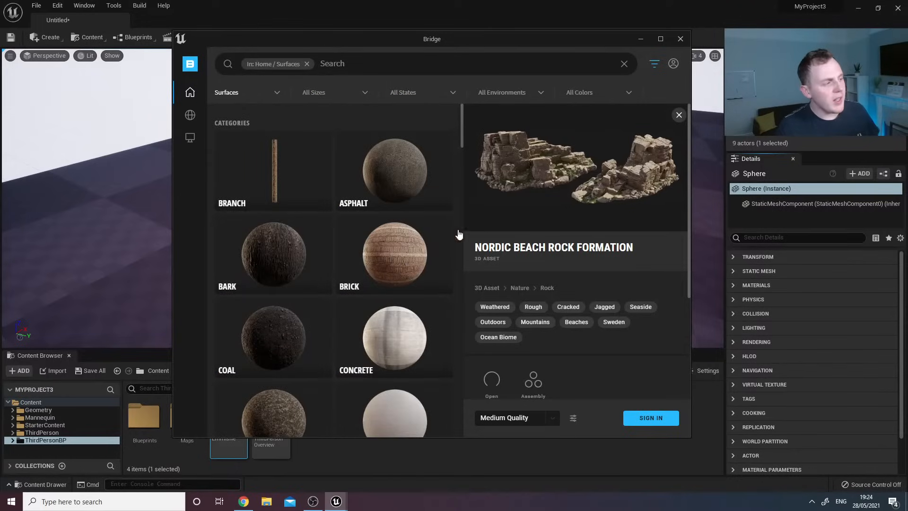
pyautogui.scroll(-8, 378, 264)
pyautogui.scroll(-10, 396, 316)
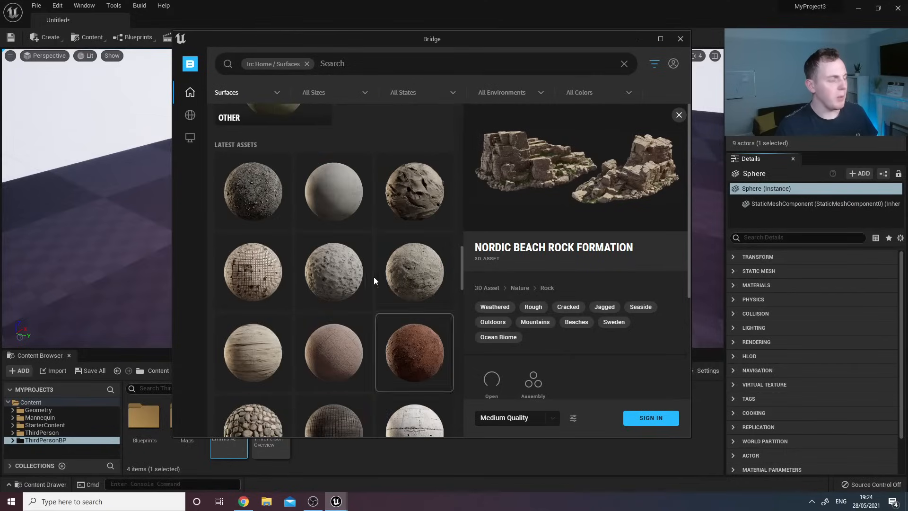
pyautogui.click(189, 92)
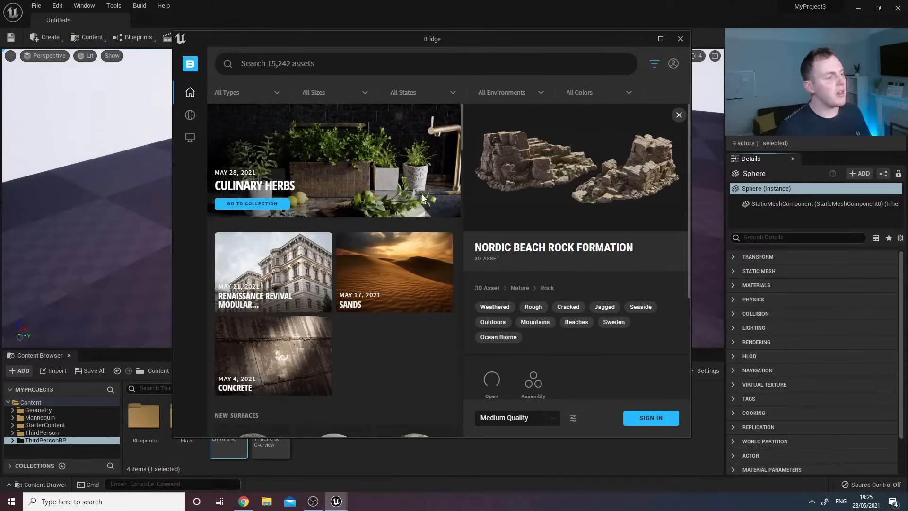
# Look through the categories and latest assets of the 3D Assets library.
pyautogui.moveTo(190, 94)
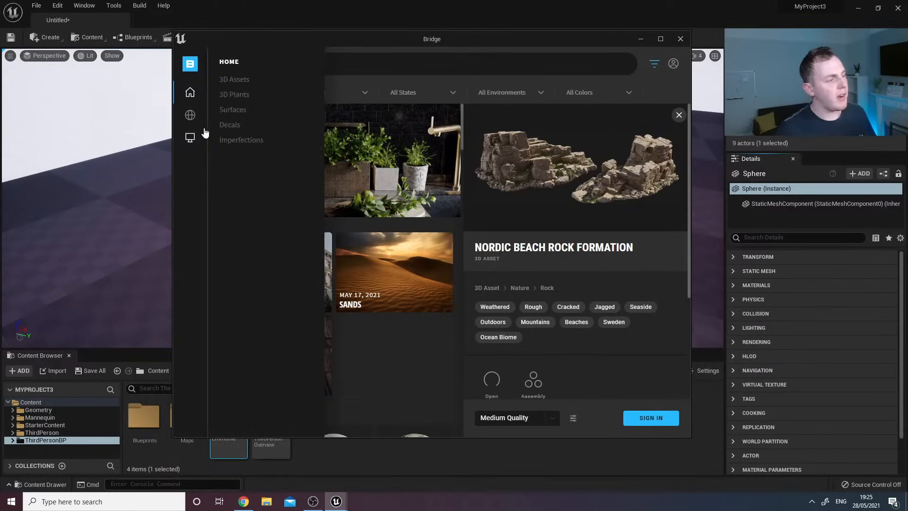
pyautogui.click(244, 81)
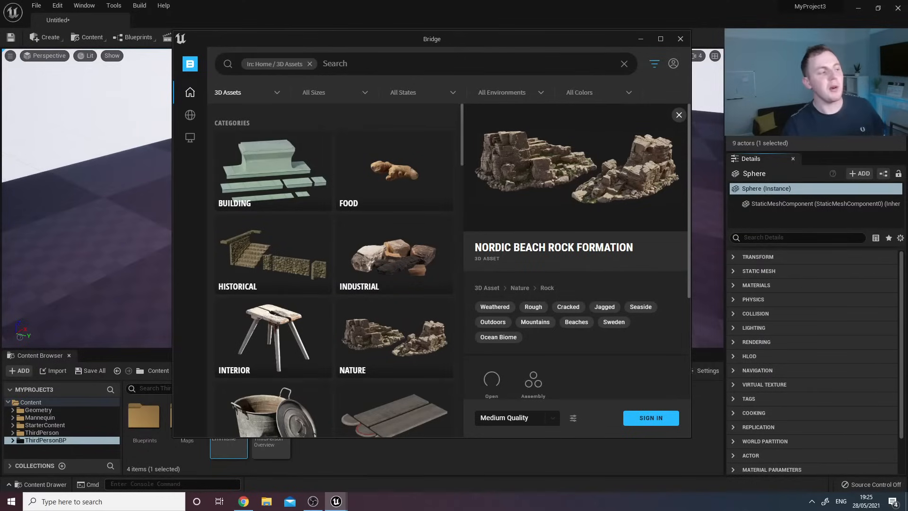
pyautogui.scroll(-5, 335, 242)
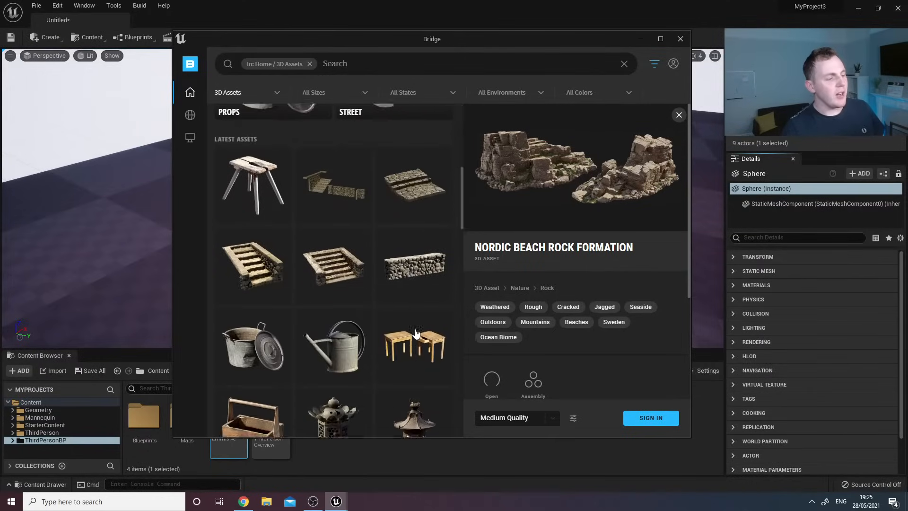
pyautogui.scroll(-5, 334, 240)
pyautogui.scroll(4, 373, 287)
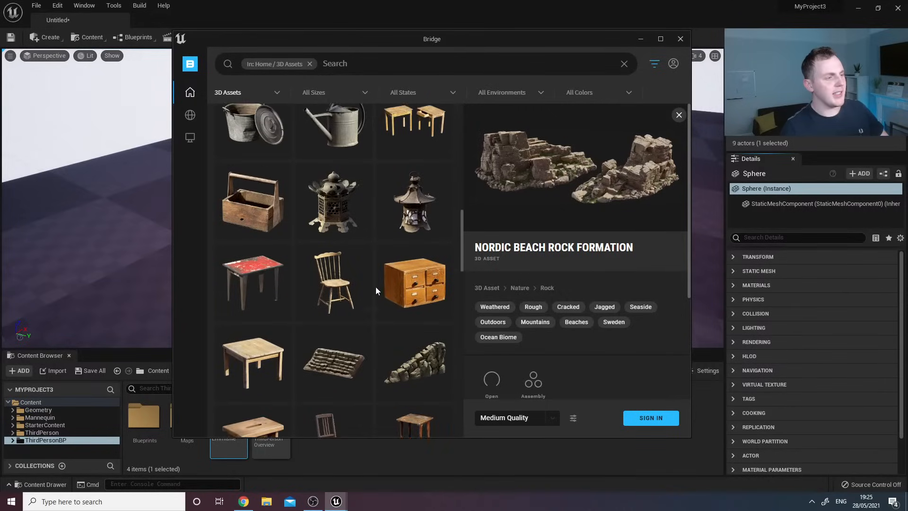
pyautogui.scroll(3, 364, 290)
pyautogui.scroll(-5, 367, 320)
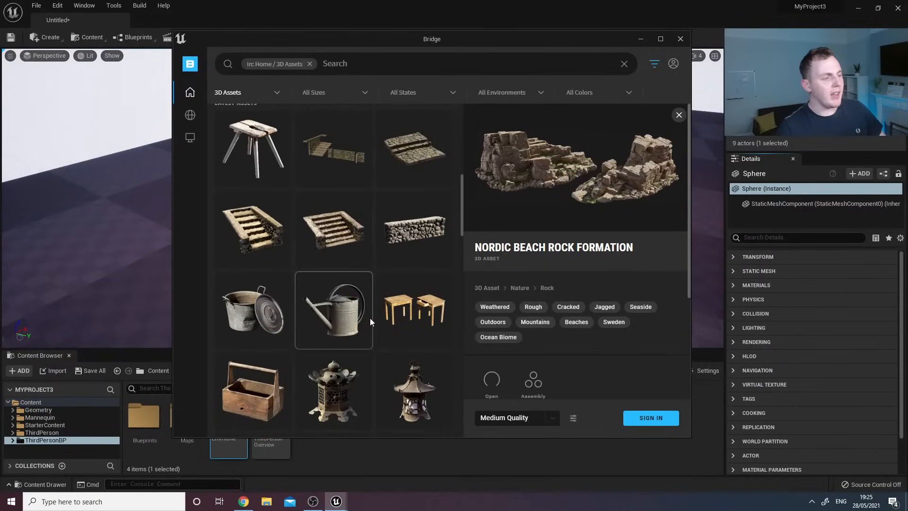
pyautogui.scroll(-5, 376, 291)
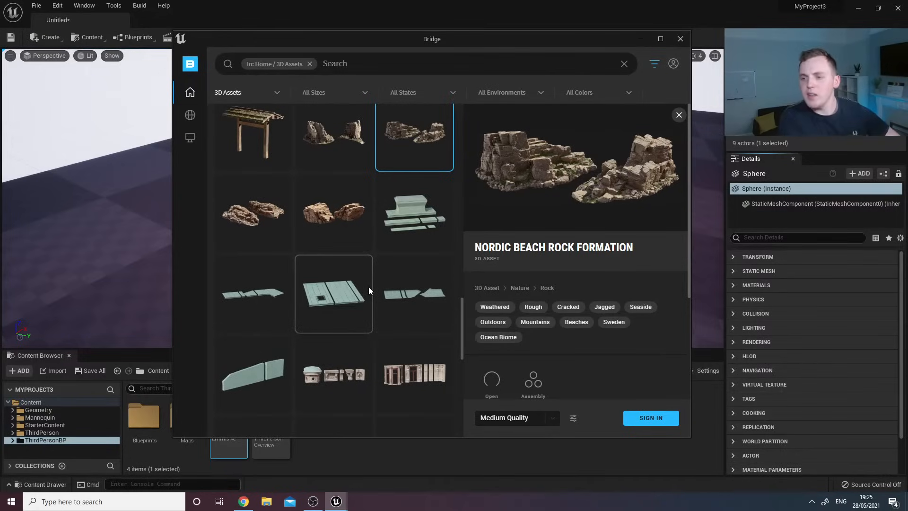
pyautogui.scroll(-8, 367, 286)
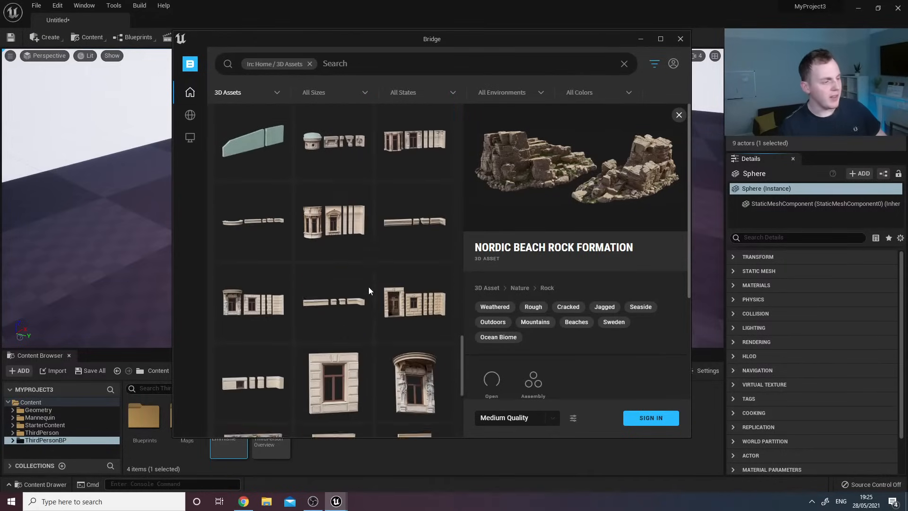
pyautogui.scroll(15, 393, 288)
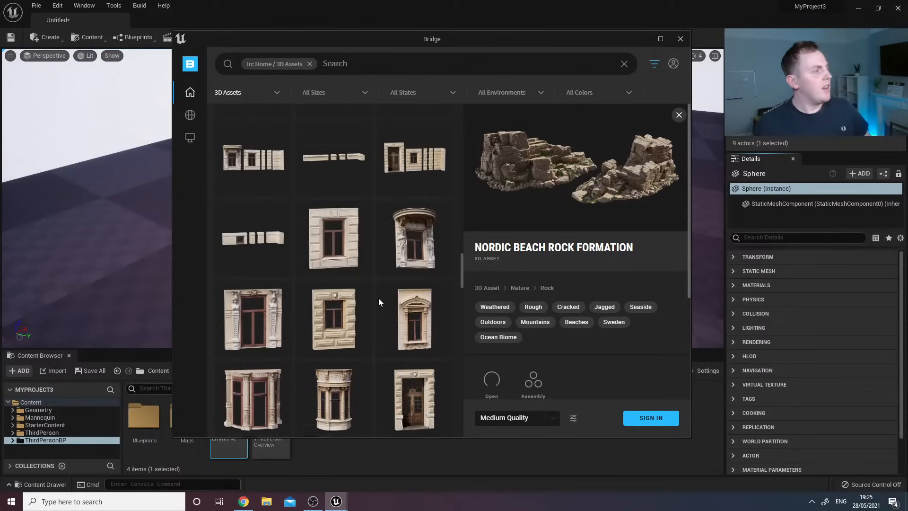
pyautogui.scroll(5, 378, 289)
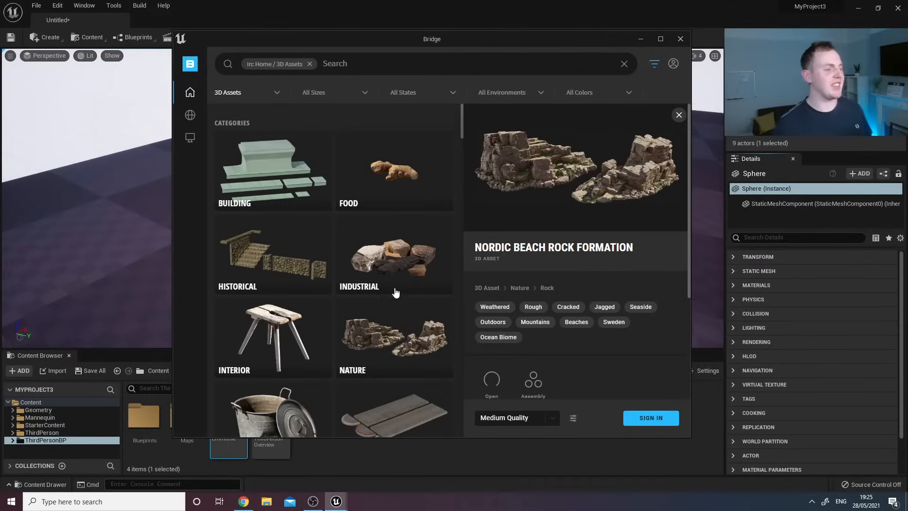
pyautogui.scroll(-1, 379, 291)
pyautogui.scroll(1, 225, 117)
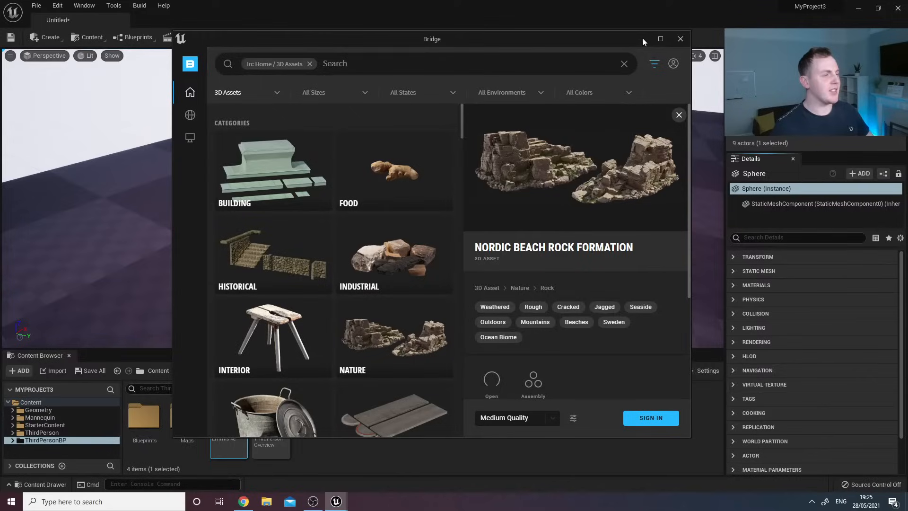
# Show the Collections page with its categories and go back to the Bridge home page.
pyautogui.moveTo(191, 115)
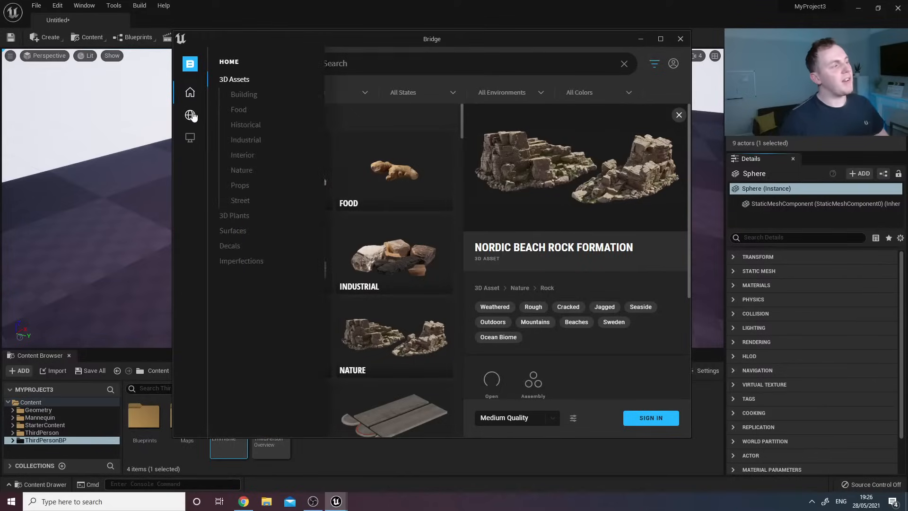
pyautogui.click(191, 115)
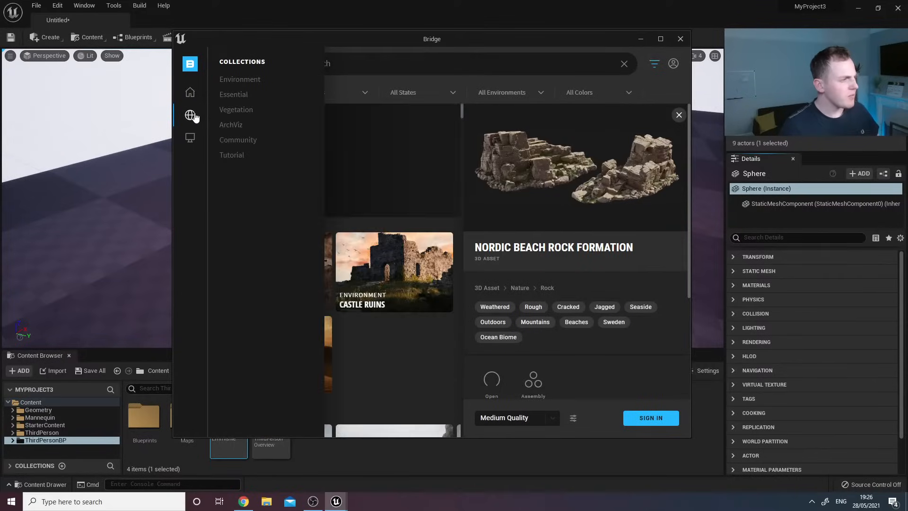
pyautogui.click(191, 94)
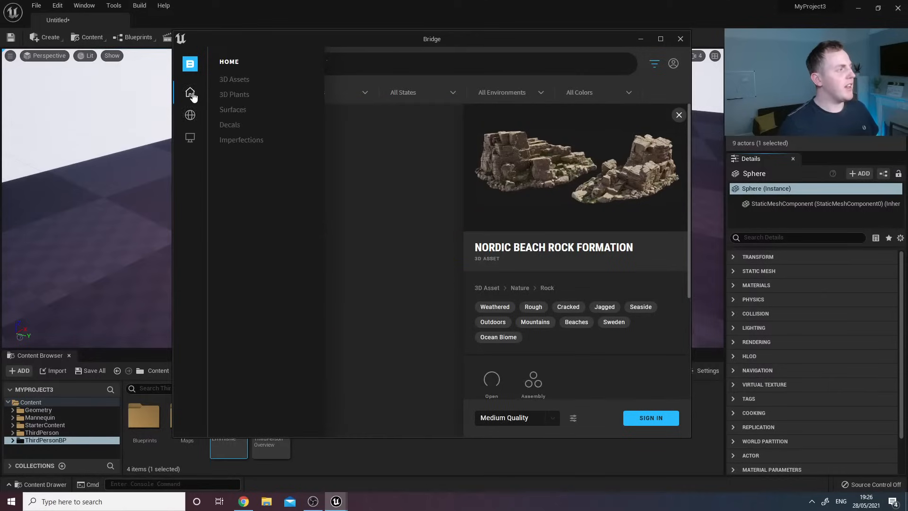
# Open the Surfaces library and look through its material categories down to Moss and Rock.
pyautogui.click(242, 111)
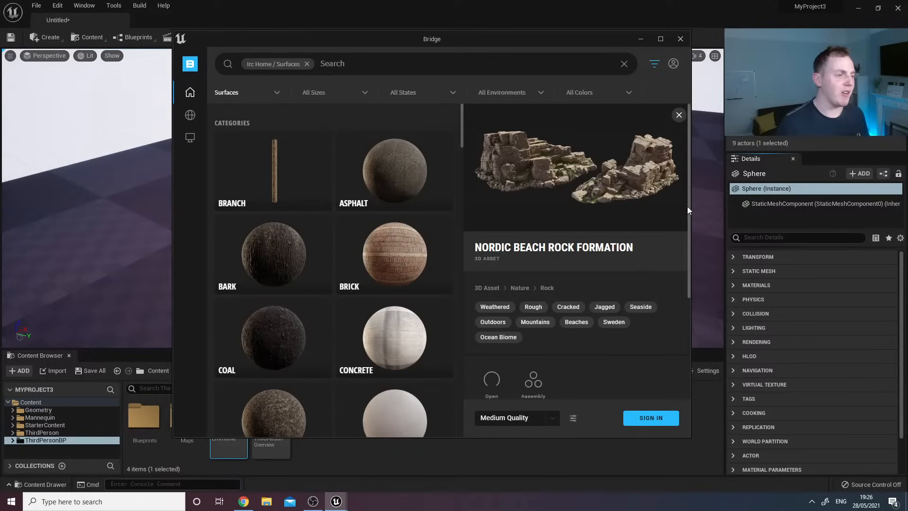
pyautogui.moveTo(462, 138); pyautogui.dragTo(461, 162)
pyautogui.scroll(-1, 459, 222)
pyautogui.scroll(4, 350, 227)
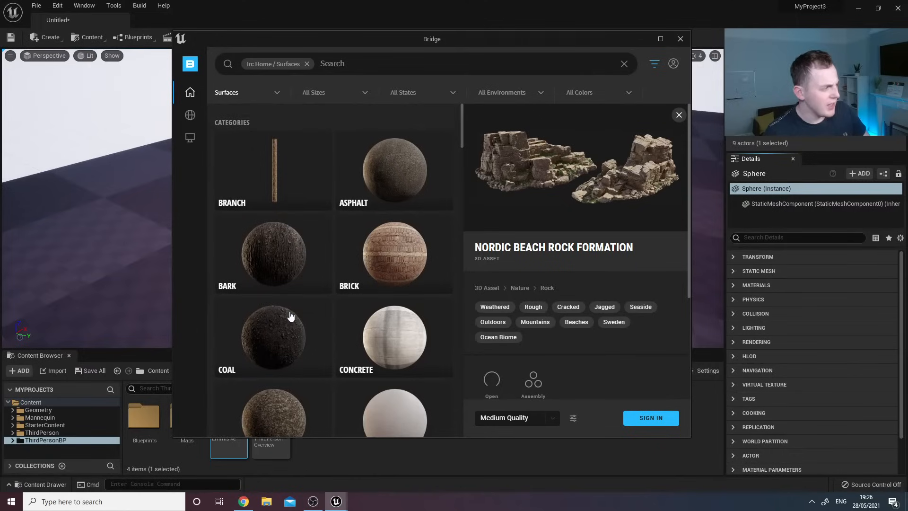
pyautogui.scroll(-4, 291, 317)
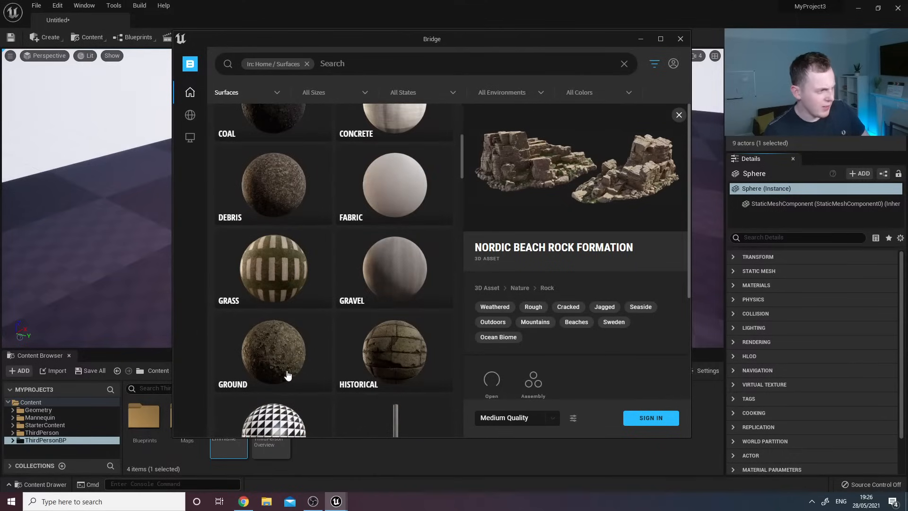
pyautogui.scroll(-3, 286, 361)
pyautogui.scroll(-2, 278, 299)
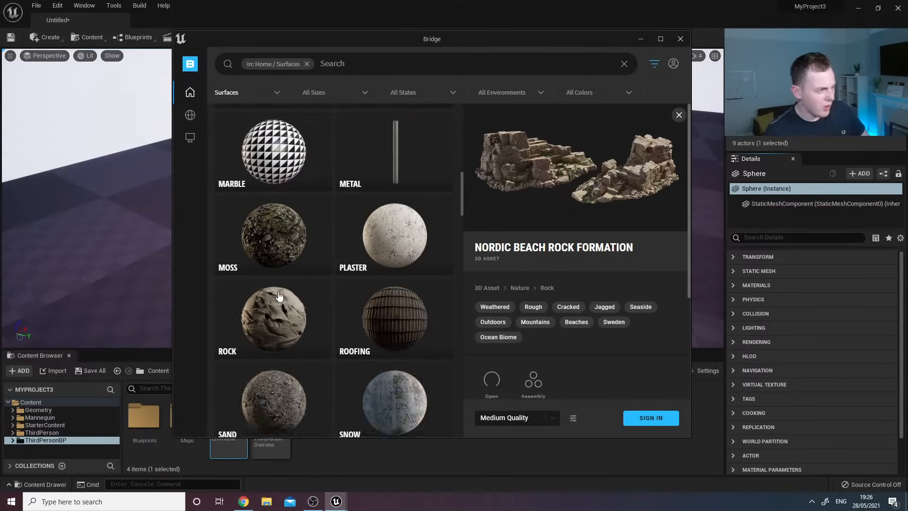
# Open the Moss surfaces and show the details of the Mossy Rocky Ground asset.
pyautogui.click(286, 251)
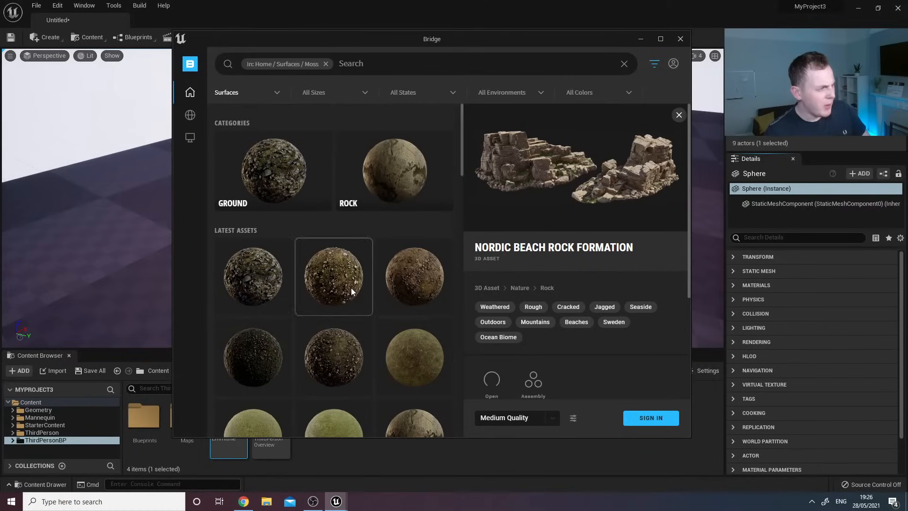
pyautogui.scroll(-3, 354, 289)
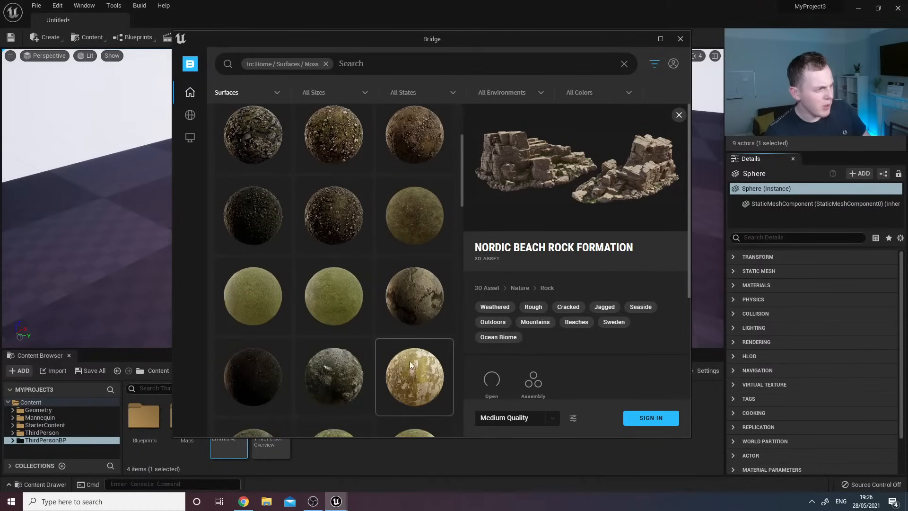
pyautogui.click(333, 142)
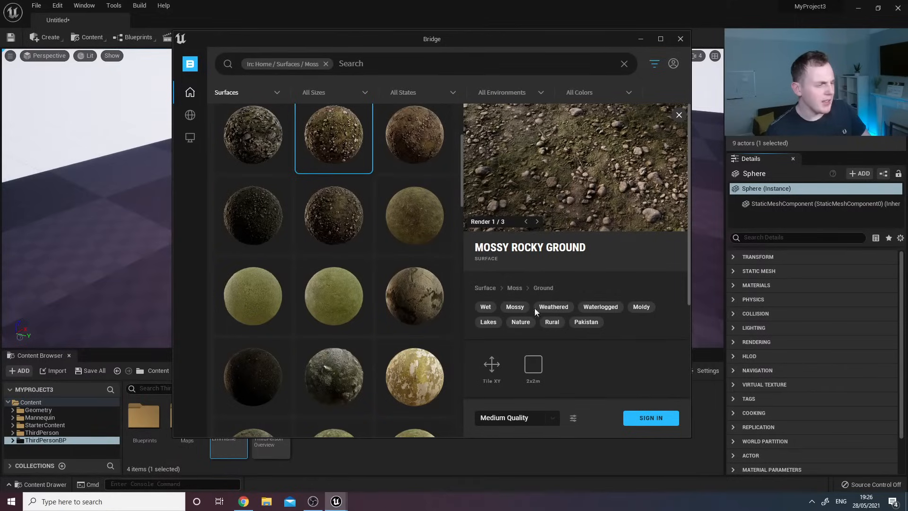
# Sign in to Bridge from the Mossy Rocky Ground asset to enable downloading.
pyautogui.click(648, 419)
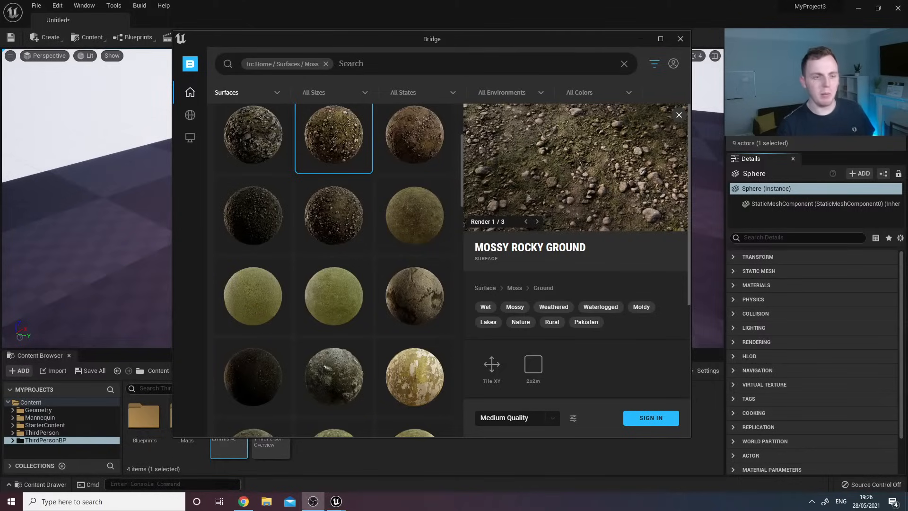
pyautogui.hotkey('alt', 'Tab')
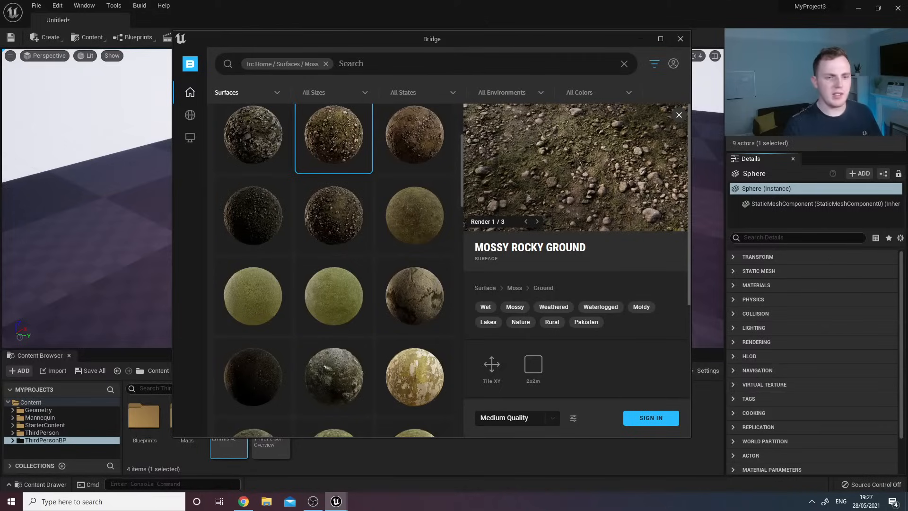
pyautogui.click(636, 414)
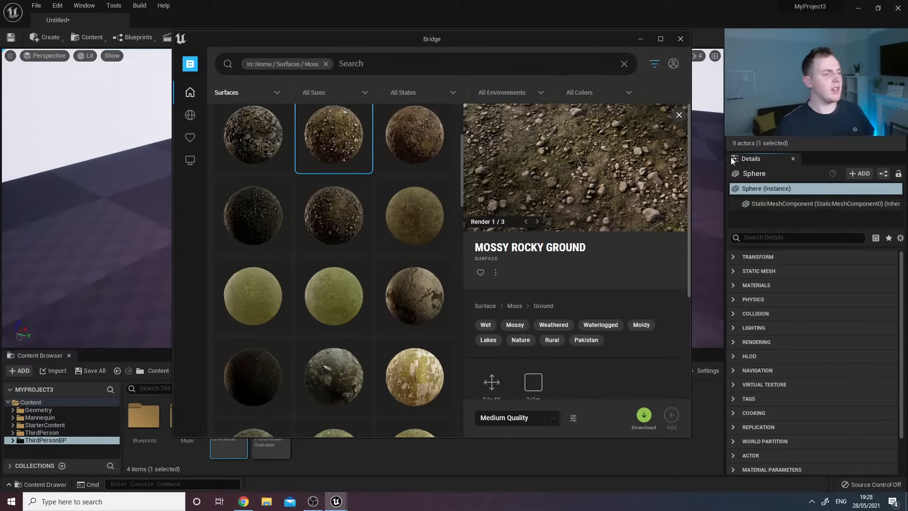
# Download the Mossy Rocky Ground surface at medium quality, add it to the project and minimize Bridge.
pyautogui.click(643, 415)
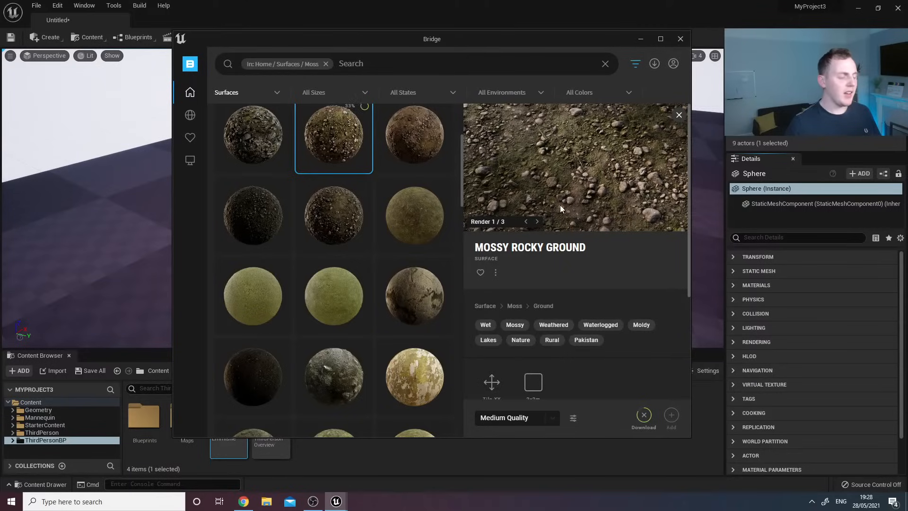
pyautogui.click(672, 416)
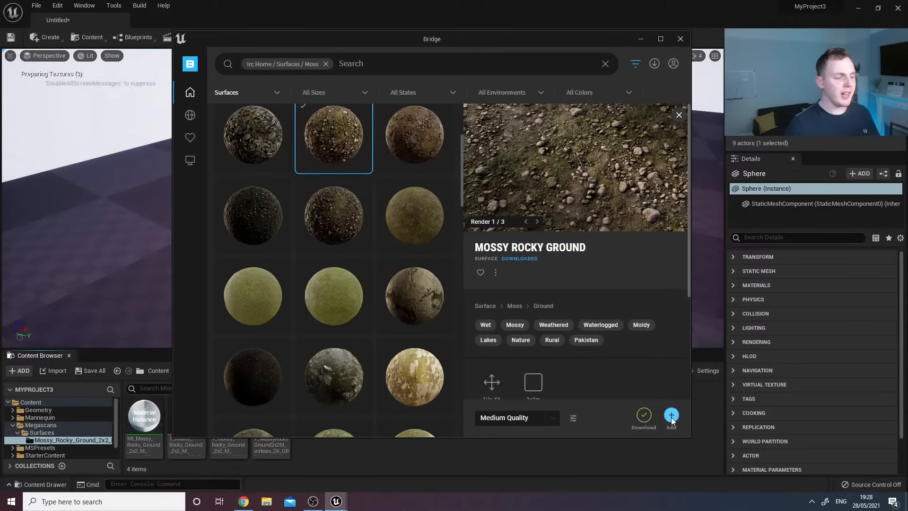
pyautogui.click(641, 39)
# Create a new landscape in the level, keeping the default size, section and component settings.
pyautogui.moveTo(142, 415)
pyautogui.mouseDown()
pyautogui.moveTo(363, 227)
pyautogui.moveTo(148, 436)
pyautogui.moveTo(150, 419)
pyautogui.mouseUp()
pyautogui.press('s')
pyautogui.moveTo(294, 265); pyautogui.dragTo(322, 239, button='right')
pyautogui.press('s')
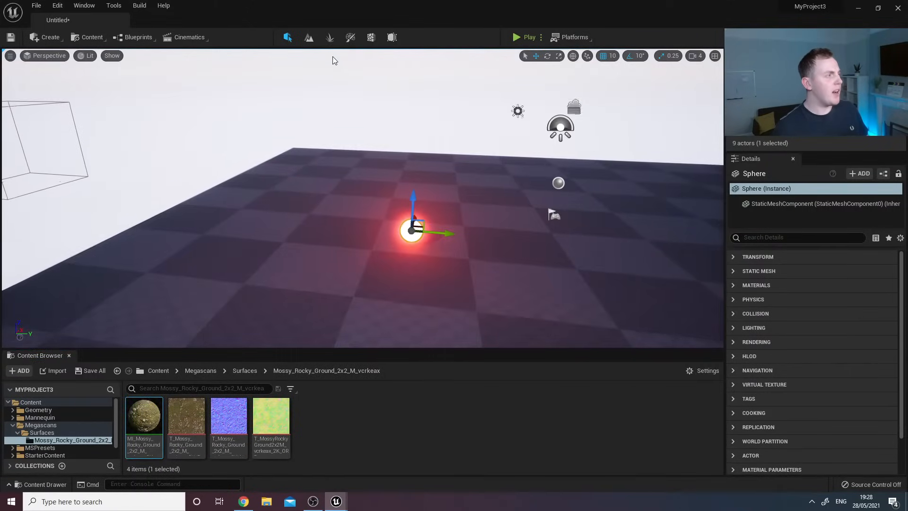
pyautogui.click(307, 40)
pyautogui.moveTo(304, 67); pyautogui.dragTo(304, 67, button='right')
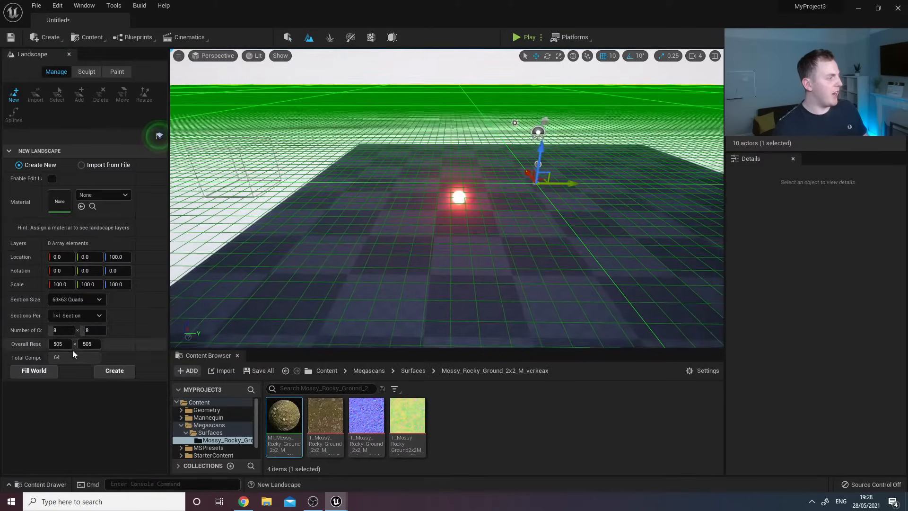
pyautogui.click(108, 371)
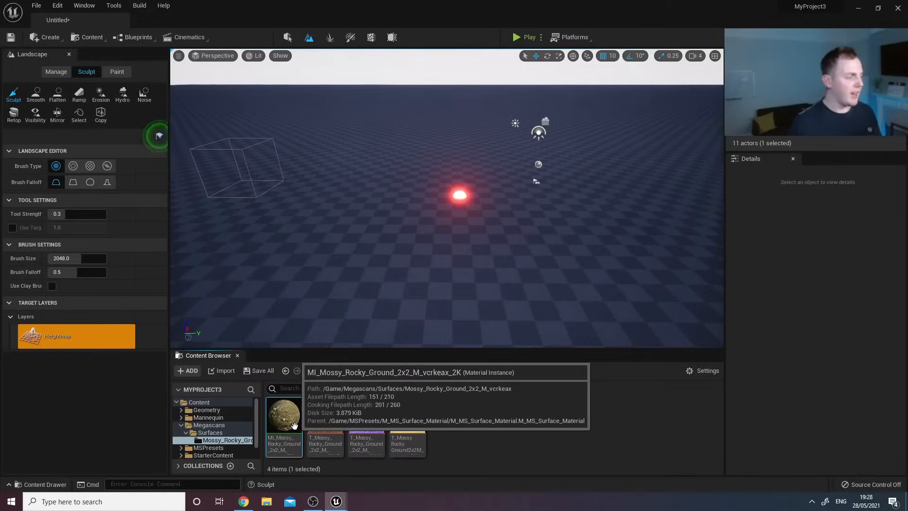
# Try to apply the Mossy Rocky Ground material instance to the landscape, and return to selection mode.
pyautogui.moveTo(283, 415)
pyautogui.mouseDown()
pyautogui.moveTo(416, 245)
pyautogui.moveTo(458, 247)
pyautogui.mouseUp()
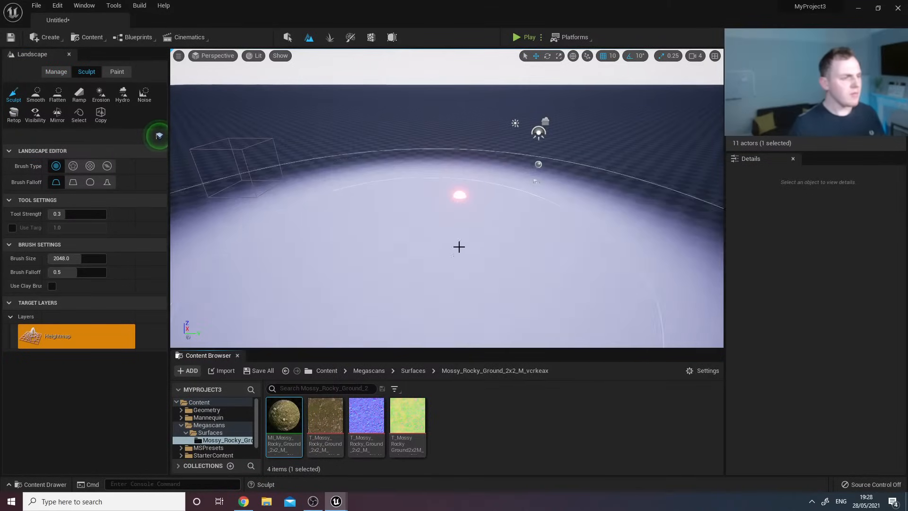
pyautogui.moveTo(459, 246); pyautogui.dragTo(371, 265, button='right')
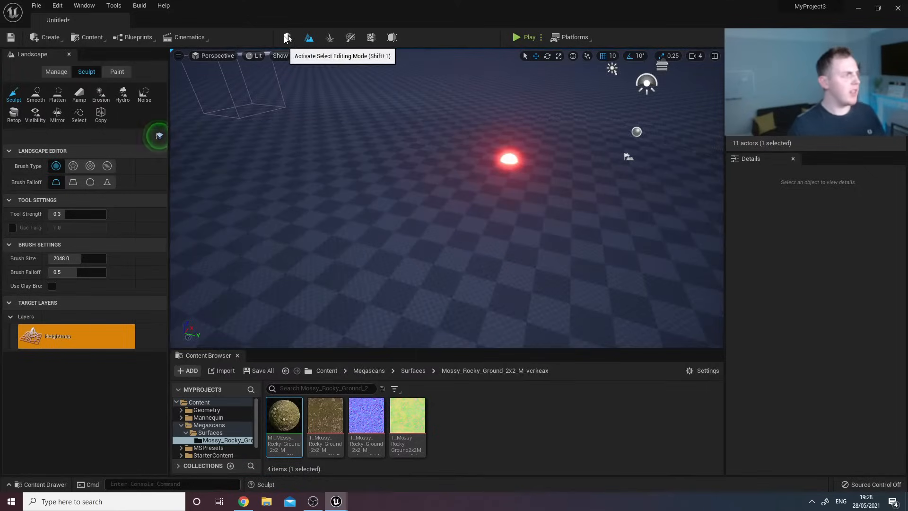
pyautogui.click(287, 38)
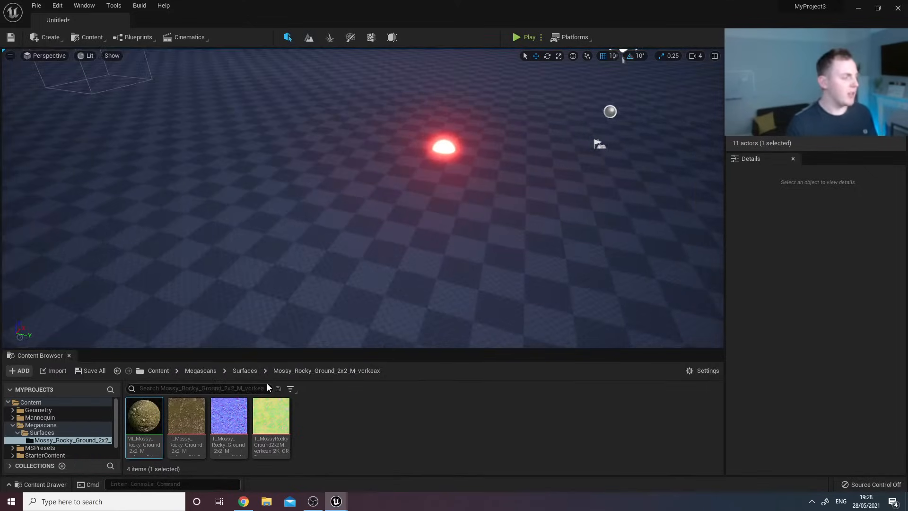
# Assign the Mossy Rocky Ground material instance as the Landscape Material of the selected landscape.
pyautogui.moveTo(144, 415); pyautogui.dragTo(386, 224)
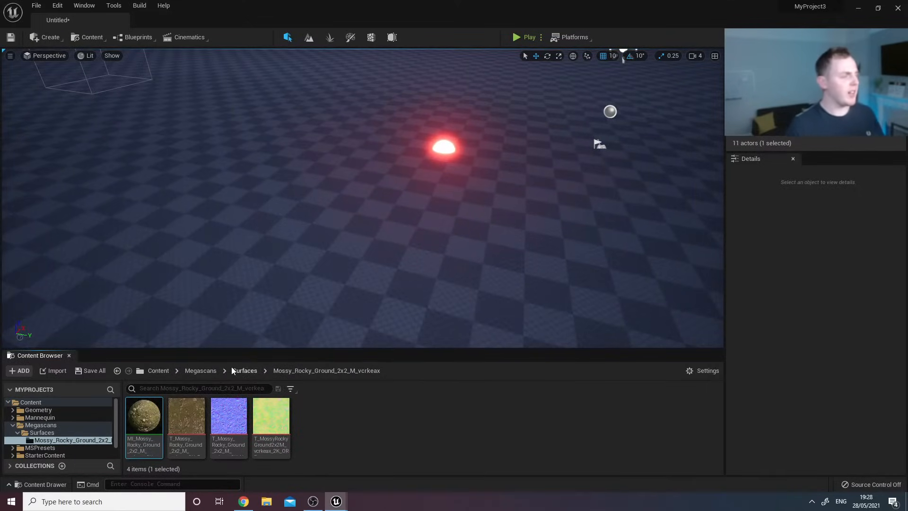
pyautogui.click(364, 247)
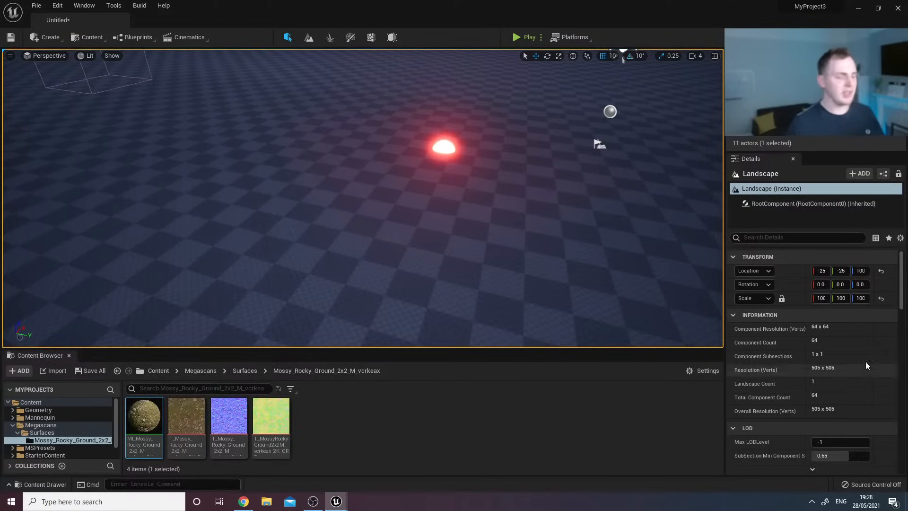
pyautogui.moveTo(904, 296); pyautogui.dragTo(905, 341)
pyautogui.scroll(3, 848, 389)
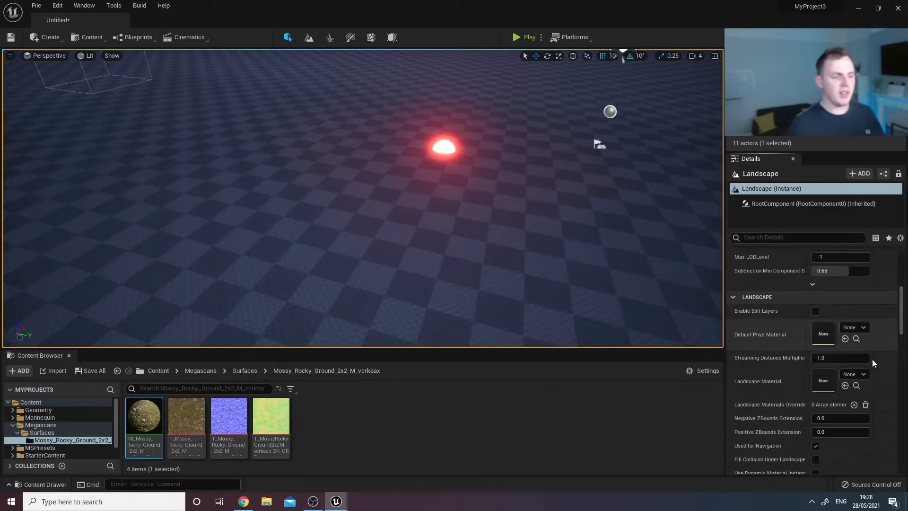
pyautogui.click(846, 385)
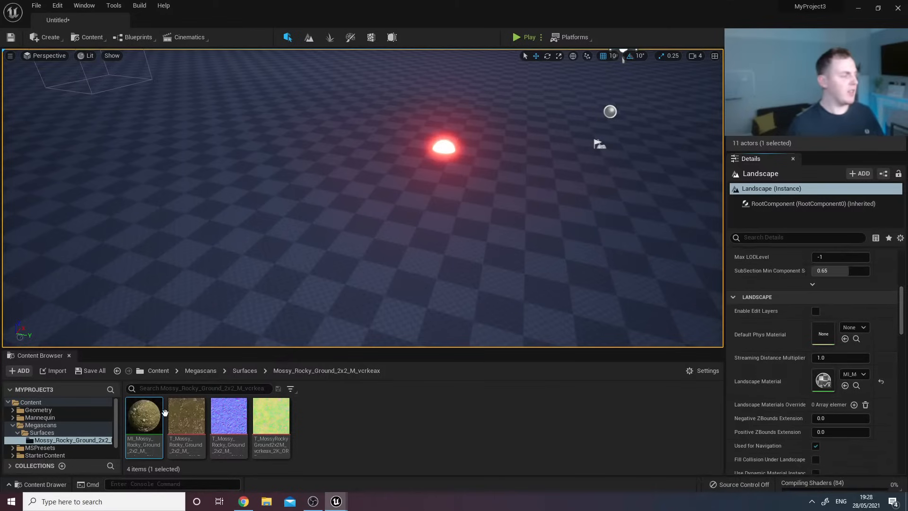
pyautogui.moveTo(570, 304); pyautogui.dragTo(587, 293, button='right')
pyautogui.press('w')
pyautogui.moveTo(718, 193); pyautogui.dragTo(714, 171, button='right')
pyautogui.press('s')
pyautogui.moveTo(323, 163)
pyautogui.mouseDown(button='right')
pyautogui.moveTo(310, 189)
pyautogui.moveTo(323, 175)
pyautogui.mouseUp(button='right')
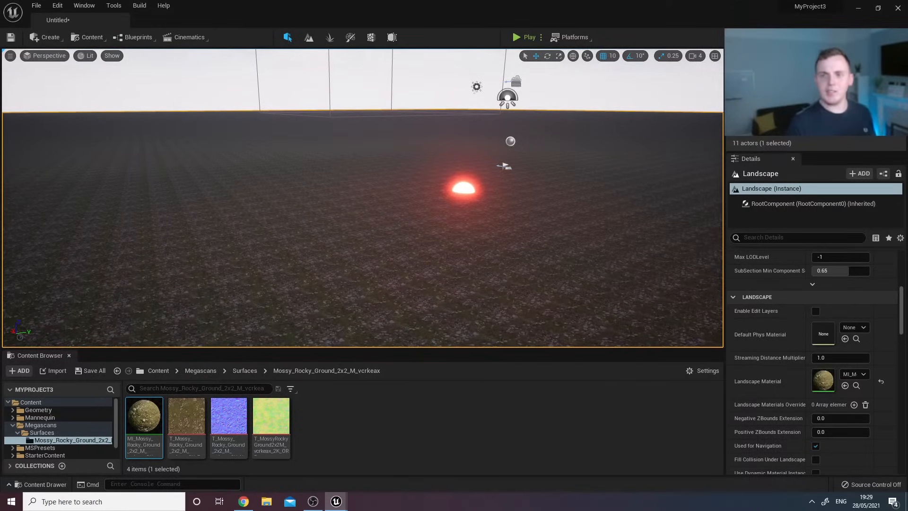
# Switch to Chrome, examine the Unreal Engine picture in the forest environment image results as a reference, and return to the editor.
pyautogui.hotkey('alt', 'Tab')
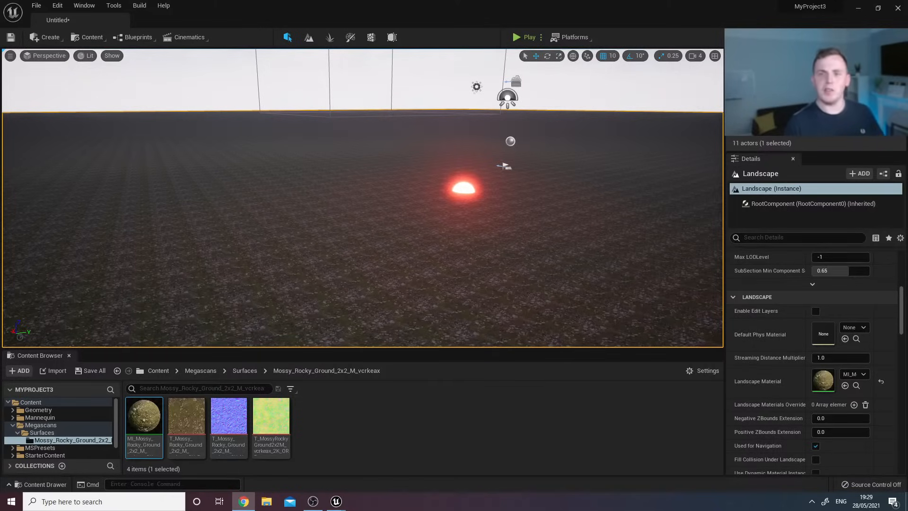
pyautogui.moveTo(0, 203); pyautogui.dragTo(341, 204)
pyautogui.doubleClick(467, 195)
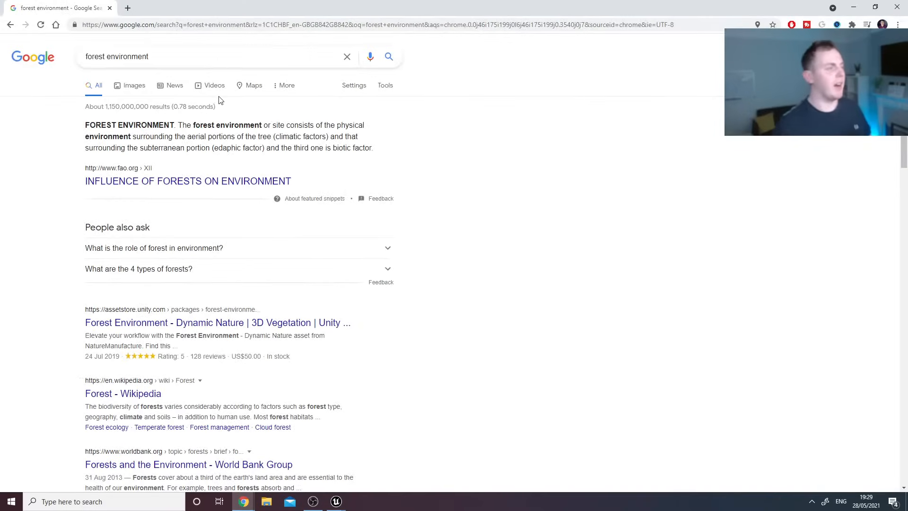
pyautogui.click(134, 85)
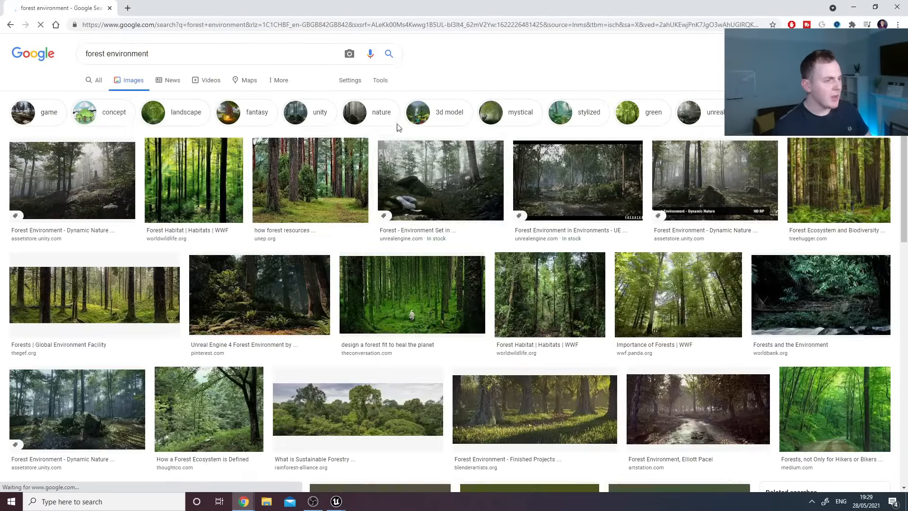
pyautogui.click(554, 191)
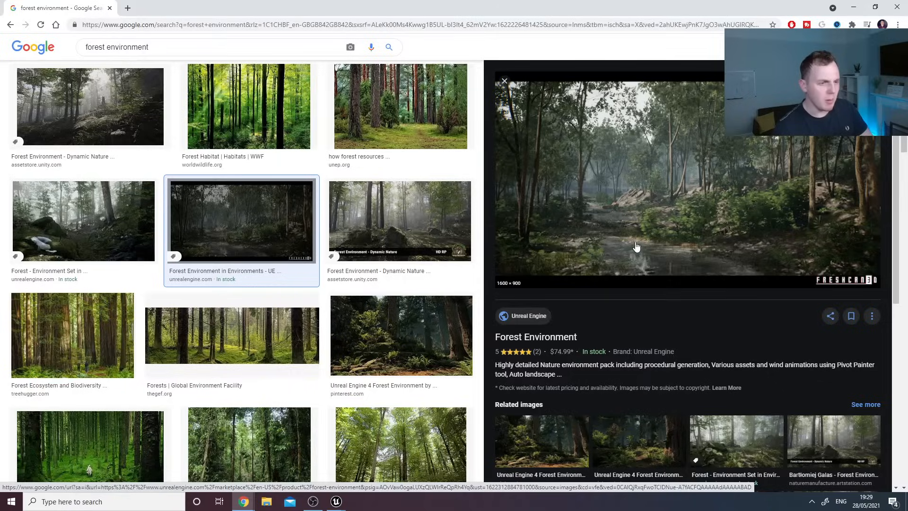
pyautogui.click(849, 6)
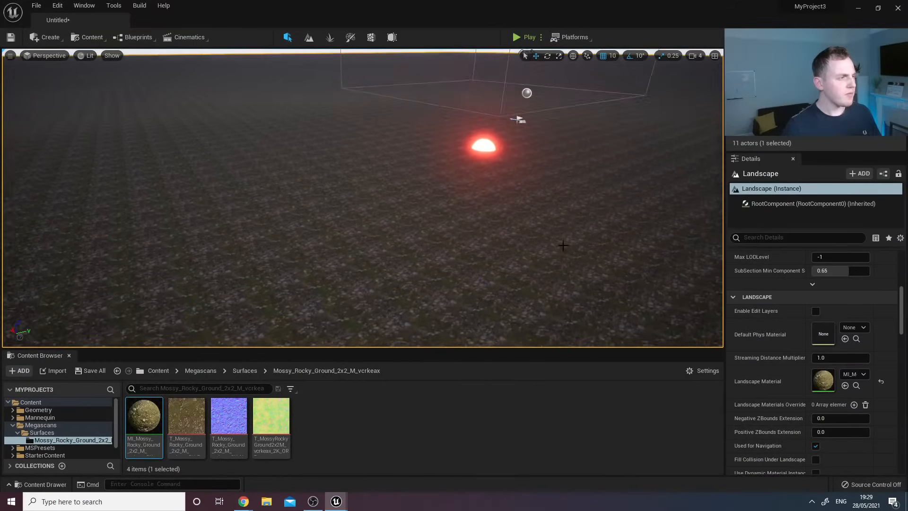
# Erode the landscape around the glowing sphere with the Erosion sculpting tool at a brush size of about 231.
pyautogui.click(309, 37)
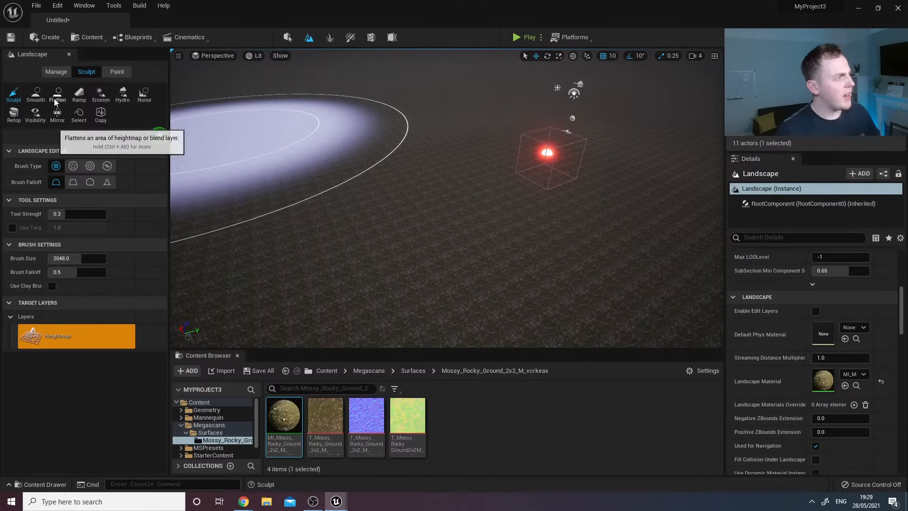
pyautogui.click(100, 94)
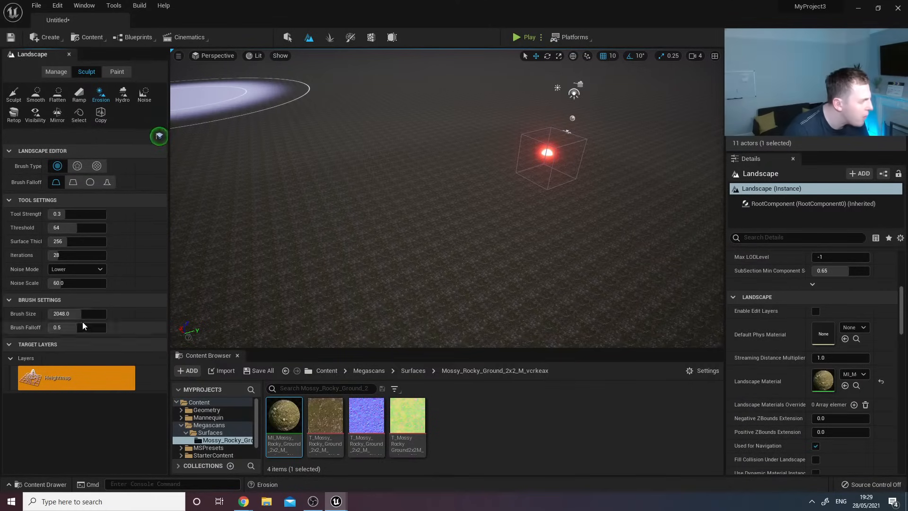
pyautogui.moveTo(78, 314); pyautogui.dragTo(58, 317)
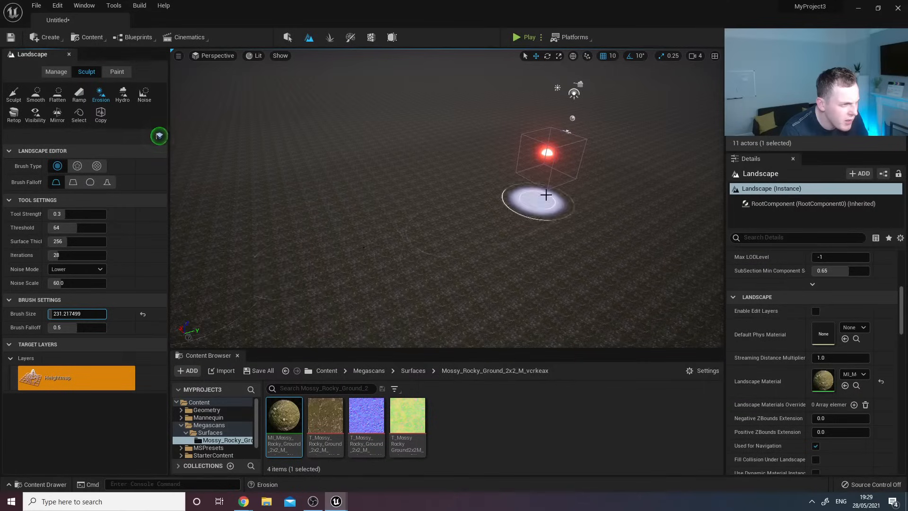
pyautogui.moveTo(544, 195); pyautogui.dragTo(579, 182, button='right')
pyautogui.moveTo(517, 176)
pyautogui.mouseDown(button='right')
pyautogui.moveTo(520, 189)
pyautogui.moveTo(532, 162)
pyautogui.mouseUp(button='right')
pyautogui.press('w')
pyautogui.moveTo(530, 152); pyautogui.dragTo(420, 316)
pyautogui.moveTo(486, 219)
pyautogui.mouseDown(button='right')
pyautogui.moveTo(487, 187)
pyautogui.moveTo(516, 208)
pyautogui.mouseUp(button='right')
pyautogui.moveTo(490, 283); pyautogui.dragTo(487, 294)
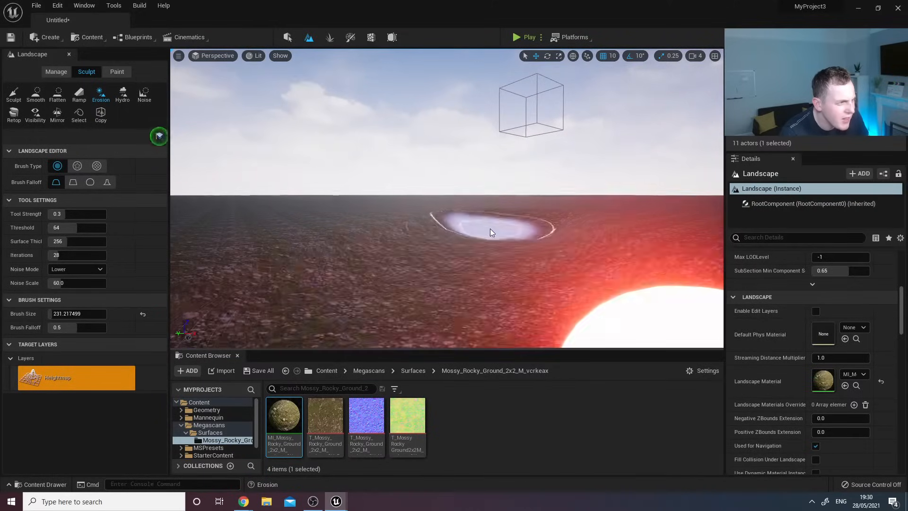
pyautogui.press('w')
pyautogui.moveTo(491, 231); pyautogui.dragTo(376, 243, button='right')
pyautogui.press('s')
pyautogui.moveTo(570, 185)
pyautogui.mouseDown(button='right')
pyautogui.moveTo(506, 178)
pyautogui.moveTo(517, 166)
pyautogui.moveTo(496, 190)
pyautogui.moveTo(491, 177)
pyautogui.mouseUp(button='right')
pyautogui.press('w')
# Smooth the eroded ground in front of the sphere with the Smooth tool at a strength of 0.22.
pyautogui.click(35, 92)
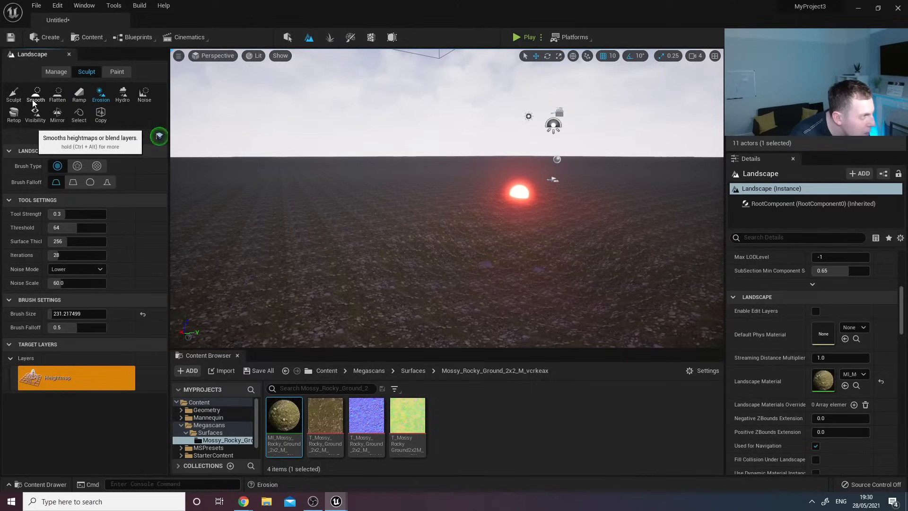
pyautogui.moveTo(58, 214); pyautogui.dragTo(54, 215)
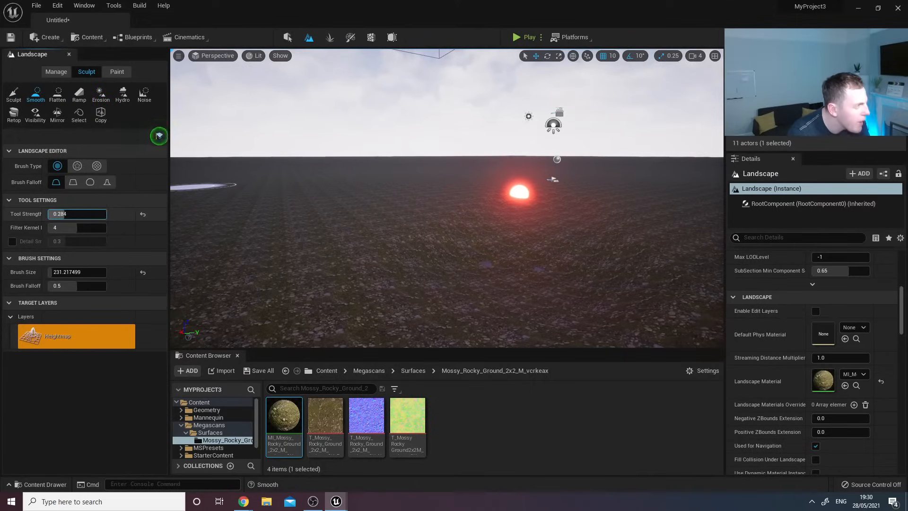
pyautogui.moveTo(454, 302)
pyautogui.mouseDown()
pyautogui.moveTo(476, 310)
pyautogui.moveTo(497, 193)
pyautogui.moveTo(569, 294)
pyautogui.mouseUp()
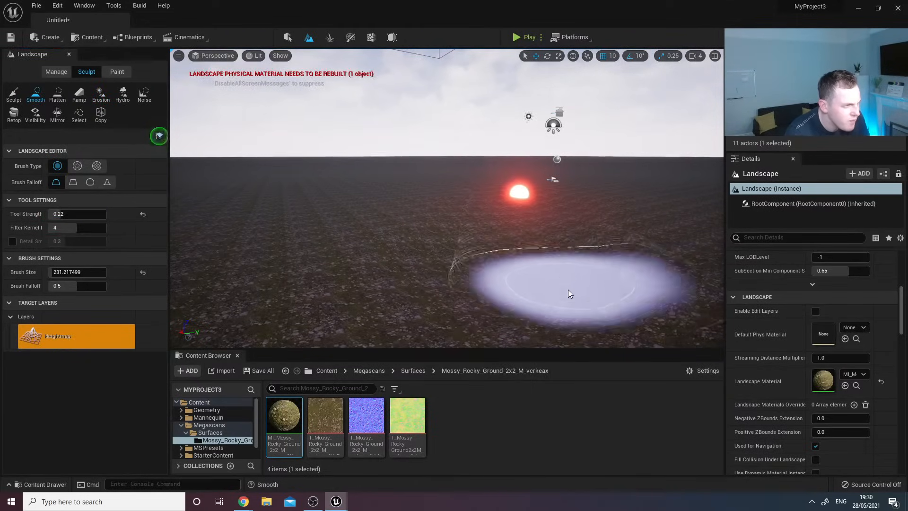
pyautogui.press('w')
pyautogui.moveTo(551, 267)
pyautogui.mouseDown(button='right')
pyautogui.moveTo(551, 288)
pyautogui.moveTo(556, 259)
pyautogui.moveTo(569, 251)
pyautogui.moveTo(544, 236)
pyautogui.mouseUp(button='right')
pyautogui.press('s')
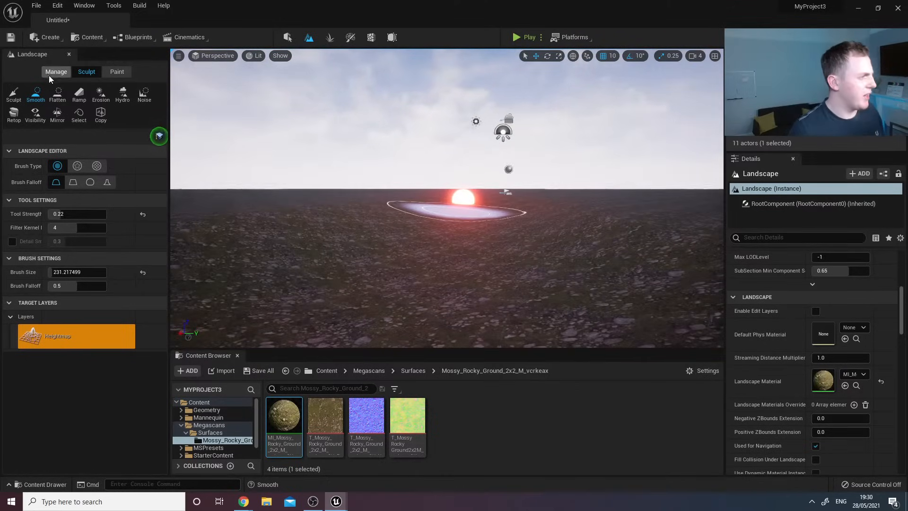
# Change to landscape Manage mode and set the viewport to Detail Lighting to inspect the terrain relief.
pyautogui.click(49, 74)
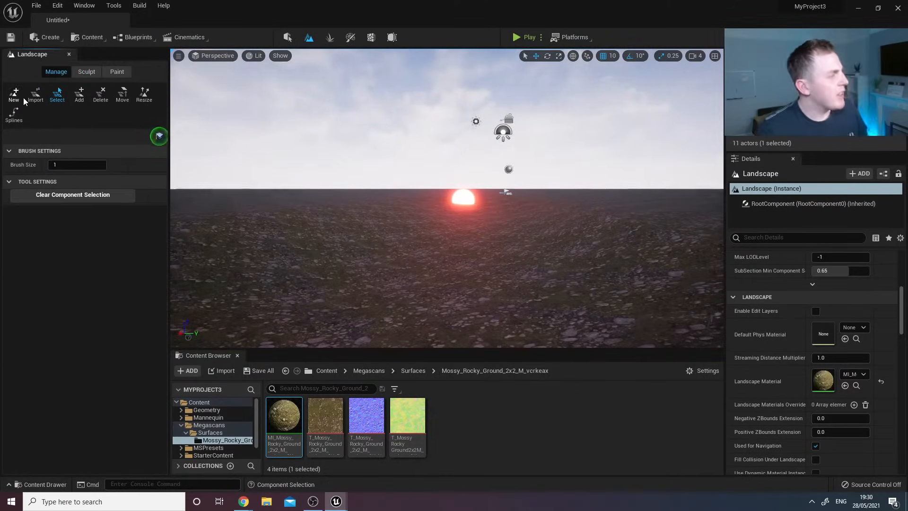
pyautogui.moveTo(474, 195); pyautogui.dragTo(543, 207, button='right')
pyautogui.press('s')
pyautogui.click(252, 59)
pyautogui.click(275, 110)
pyautogui.press('w')
pyautogui.press('s')
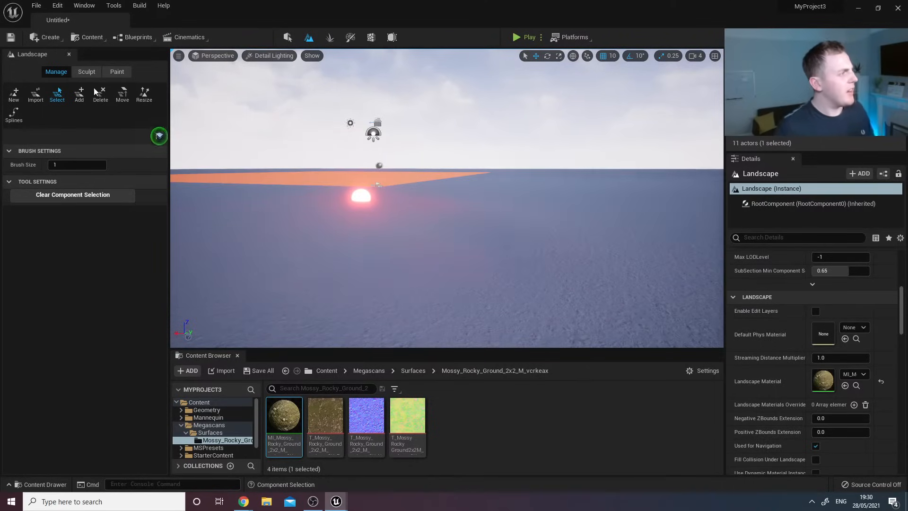
# Activate the Sculpt tool and set its brush size to about 1200.
pyautogui.click(86, 71)
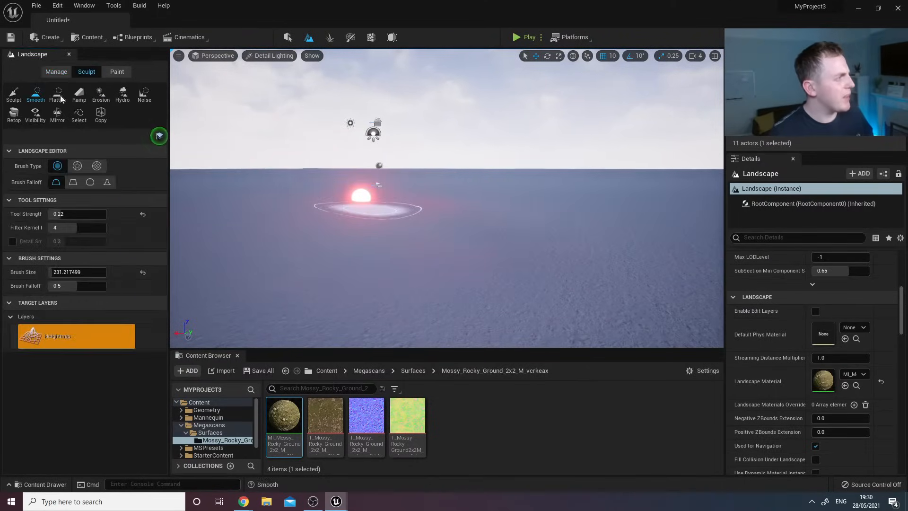
pyautogui.click(18, 95)
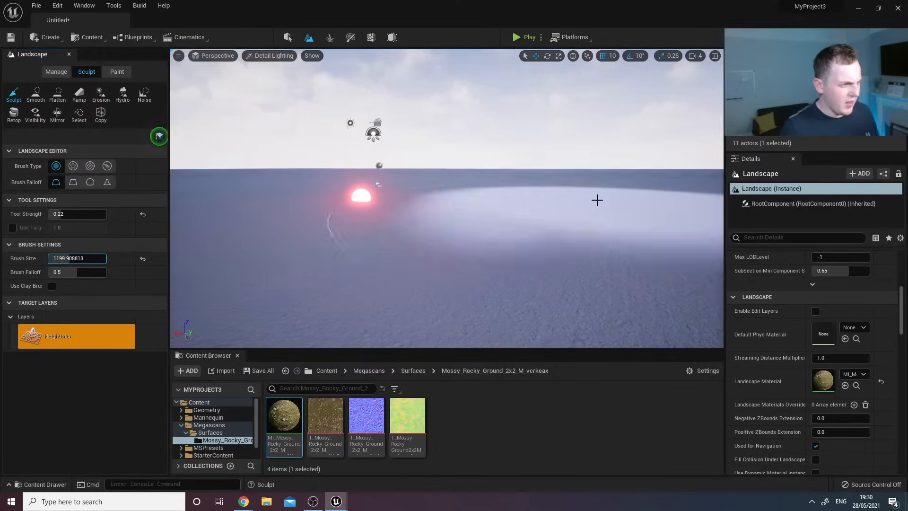
# Try raising the ground beside the glowing sphere at a tool strength of 0.22, and undo each sculpt stroke.
pyautogui.moveTo(597, 200); pyautogui.dragTo(611, 202)
pyautogui.hotkey('ctrl', 'z')
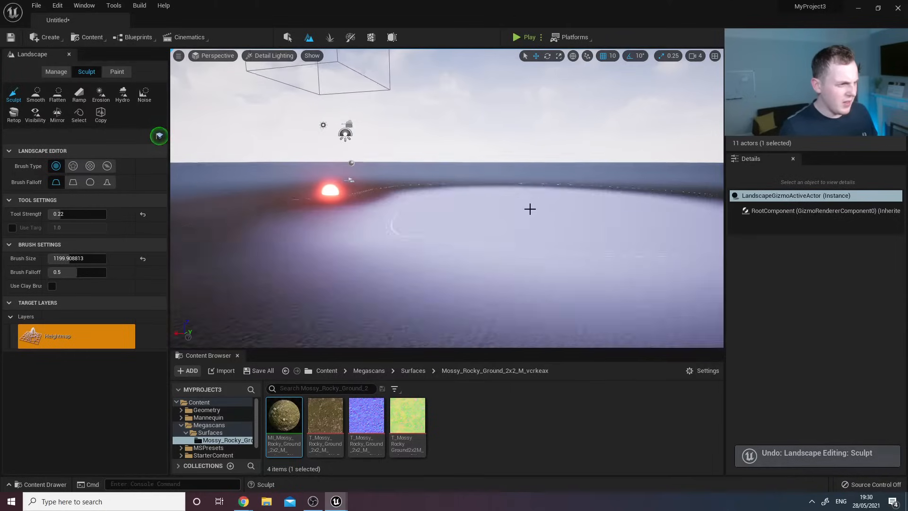
pyautogui.moveTo(536, 186); pyautogui.dragTo(561, 196)
pyautogui.hotkey('ctrl', 'z')
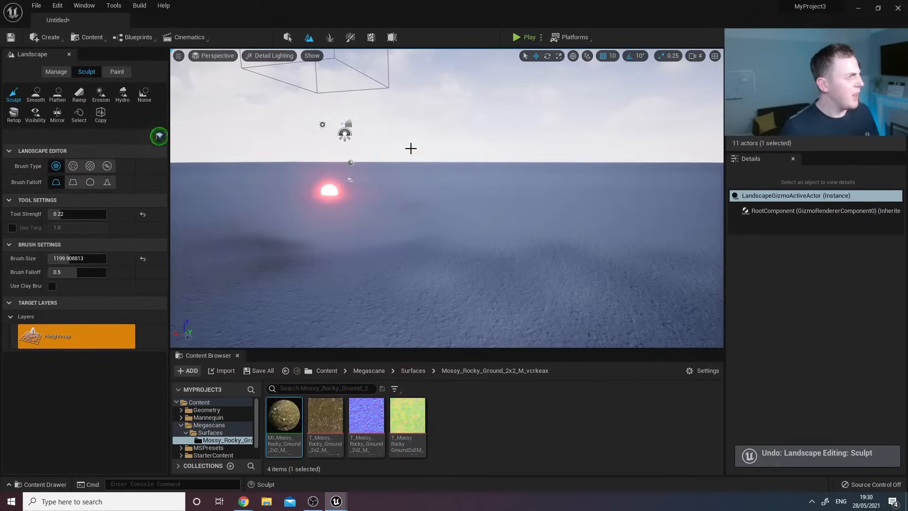
# Set the sculpt tool strength to 0.068 and gently raise the ground beside and behind the sphere.
pyautogui.click(75, 214)
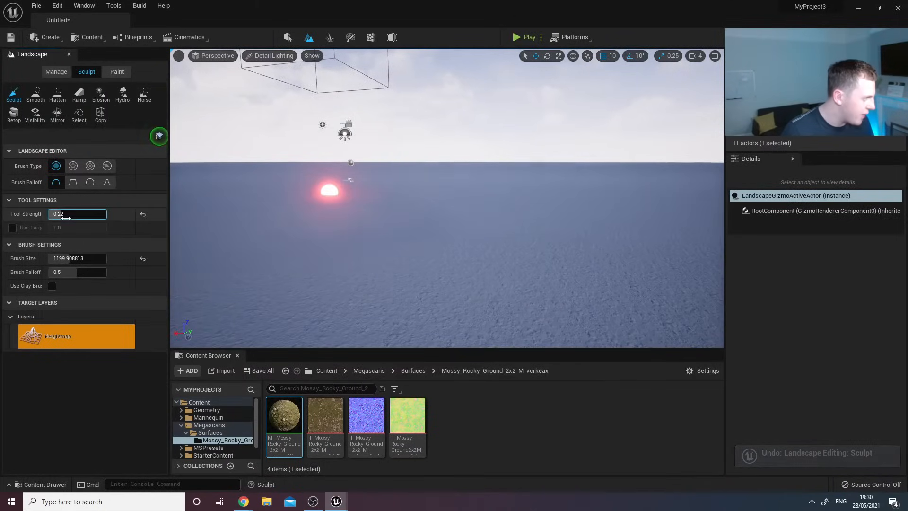
pyautogui.write('0.068')
pyautogui.moveTo(564, 196)
pyautogui.mouseDown(button='right')
pyautogui.moveTo(548, 183)
pyautogui.moveTo(547, 193)
pyautogui.mouseUp(button='right')
pyautogui.press('w')
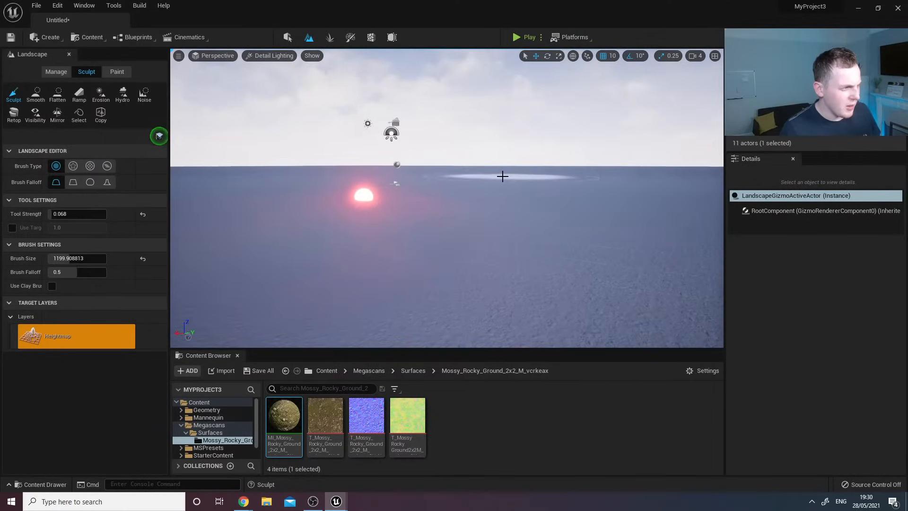
pyautogui.moveTo(490, 180); pyautogui.dragTo(584, 225)
pyautogui.moveTo(584, 225)
pyautogui.mouseDown(button='right')
pyautogui.moveTo(582, 232)
pyautogui.moveTo(539, 209)
pyautogui.moveTo(546, 213)
pyautogui.mouseUp(button='right')
pyautogui.press('w')
pyautogui.press('a')
pyautogui.press('d')
# Return the viewport to the Lit view mode, look over the sculpted ground and change to landscape Manage mode.
pyautogui.click(269, 56)
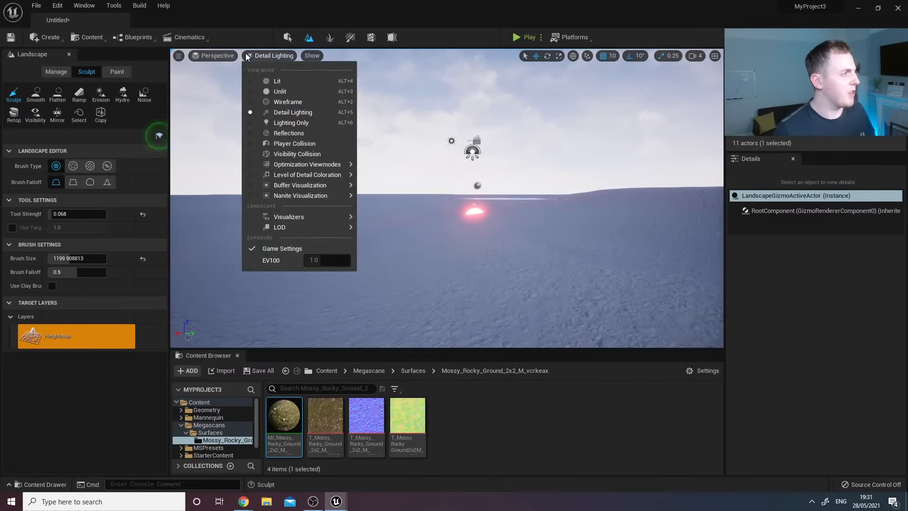
pyautogui.click(265, 79)
pyautogui.press('w')
pyautogui.moveTo(395, 174)
pyautogui.mouseDown(button='right')
pyautogui.moveTo(393, 191)
pyautogui.moveTo(406, 180)
pyautogui.mouseUp(button='right')
pyautogui.press('s')
pyautogui.press('a')
pyautogui.moveTo(489, 215); pyautogui.dragTo(470, 220, button='right')
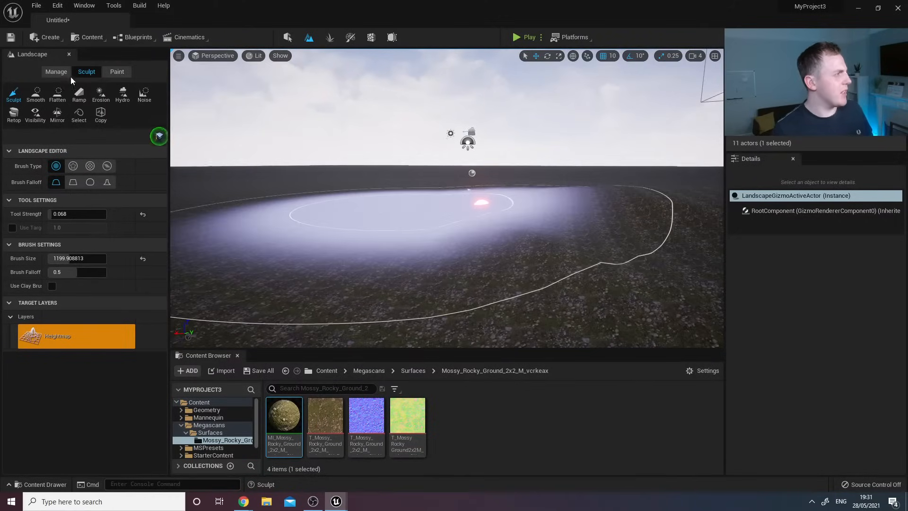
pyautogui.click(56, 72)
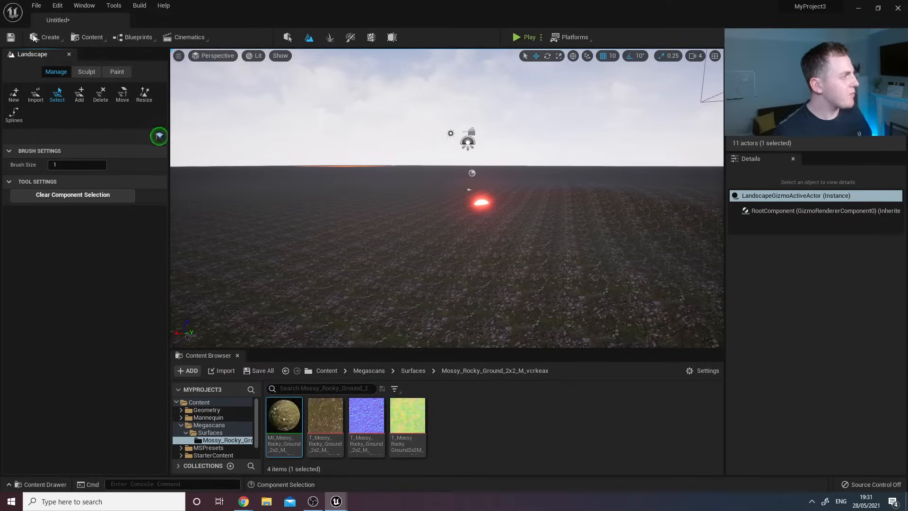
# Find the Water plugin in the plugin list and enable it.
pyautogui.click(56, 7)
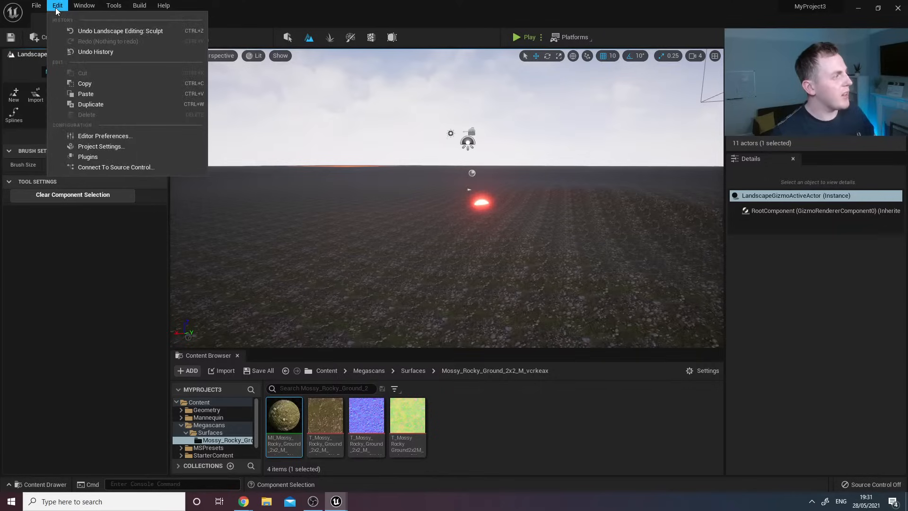
pyautogui.click(116, 158)
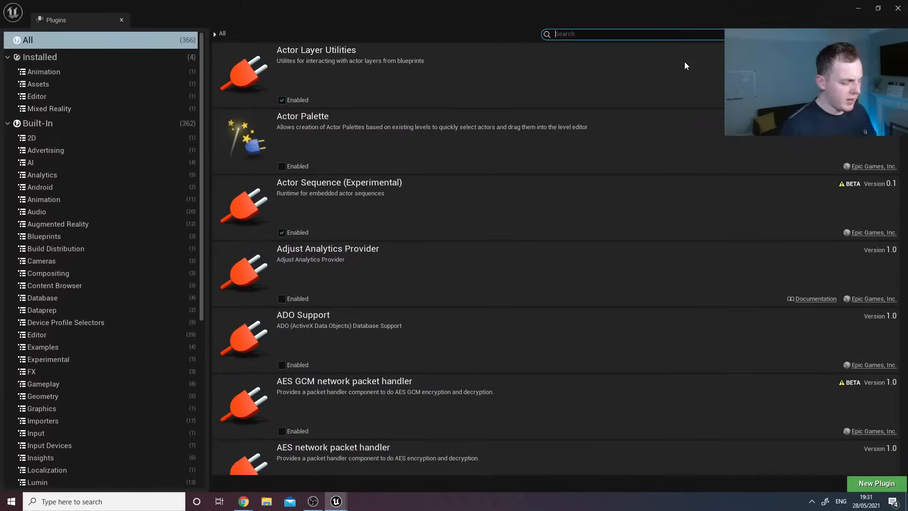
pyautogui.write('water')
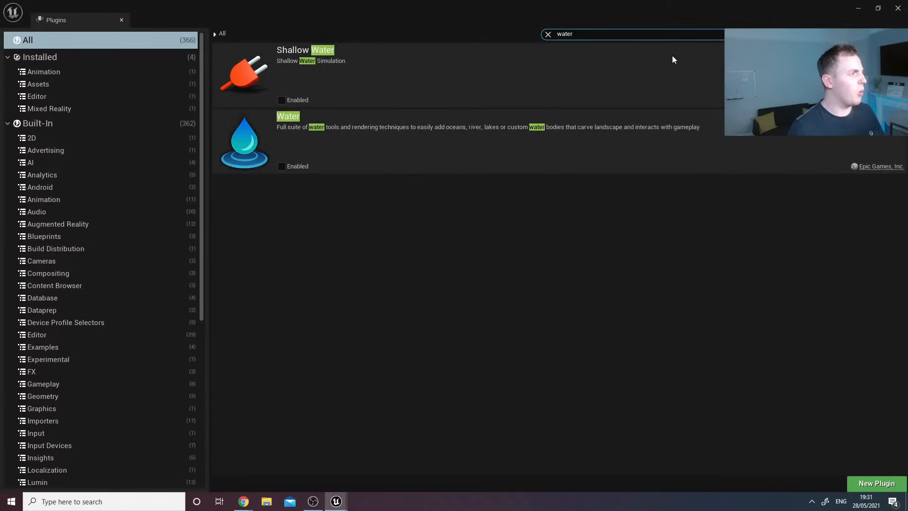
pyautogui.click(281, 165)
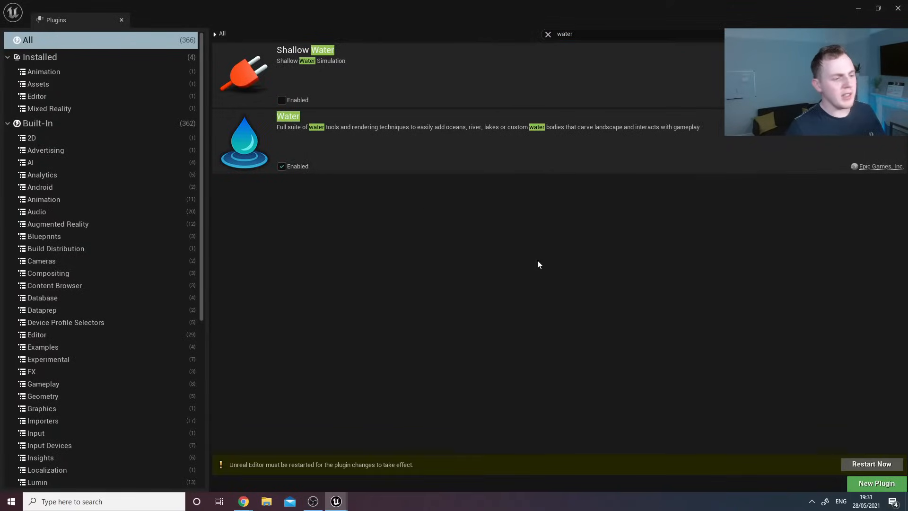
# Restart the editor to apply the plugin change, saving the Emmisive material and the level as Untitled in the Content folder.
pyautogui.click(855, 464)
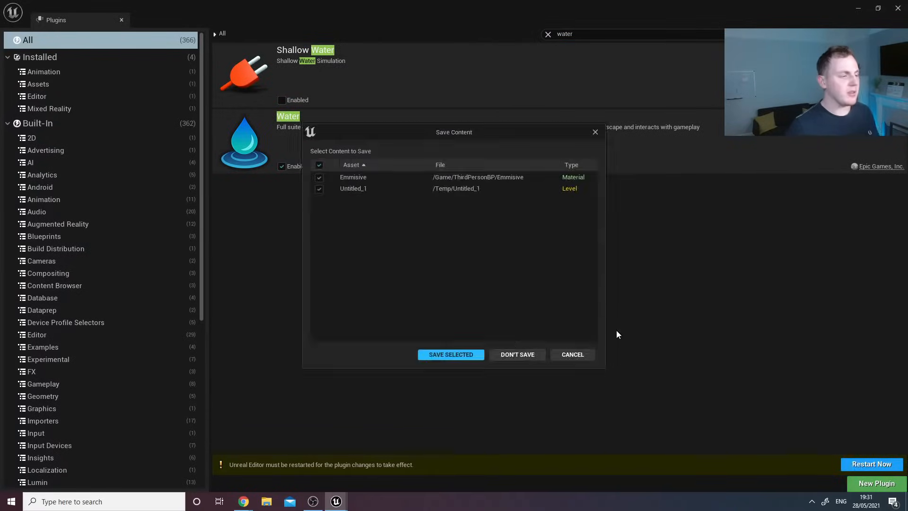
pyautogui.click(456, 356)
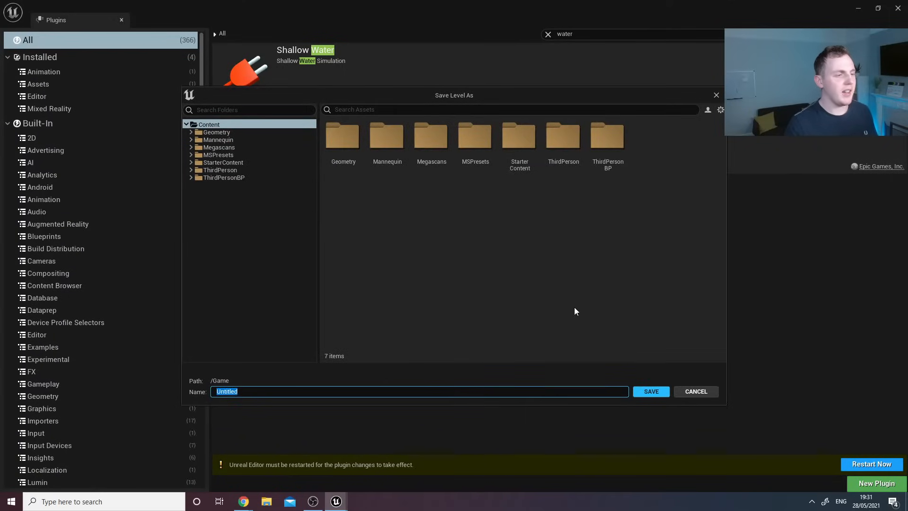
pyautogui.click(650, 392)
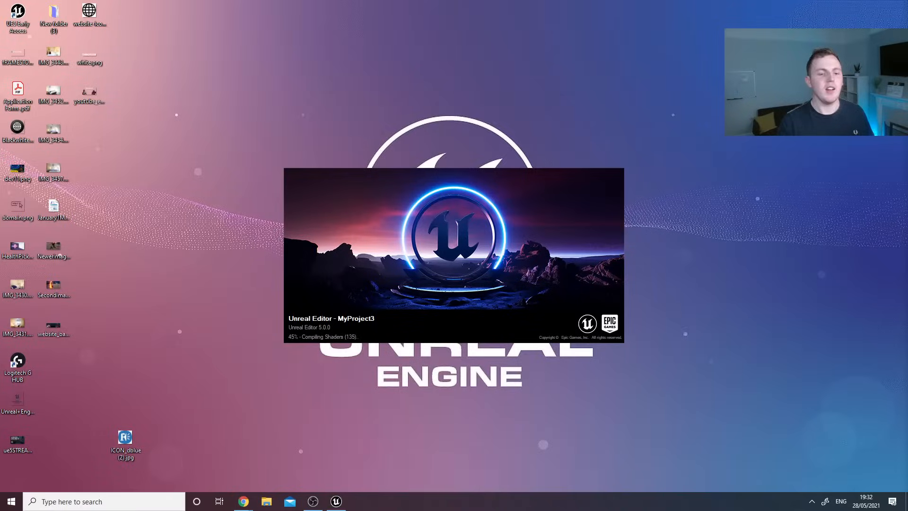
# Switch to the Epic Games launcher and view the Unreal Engine 5 Early Access download page.
pyautogui.press('super')
pyautogui.write('epic games')
pyautogui.press('Return')
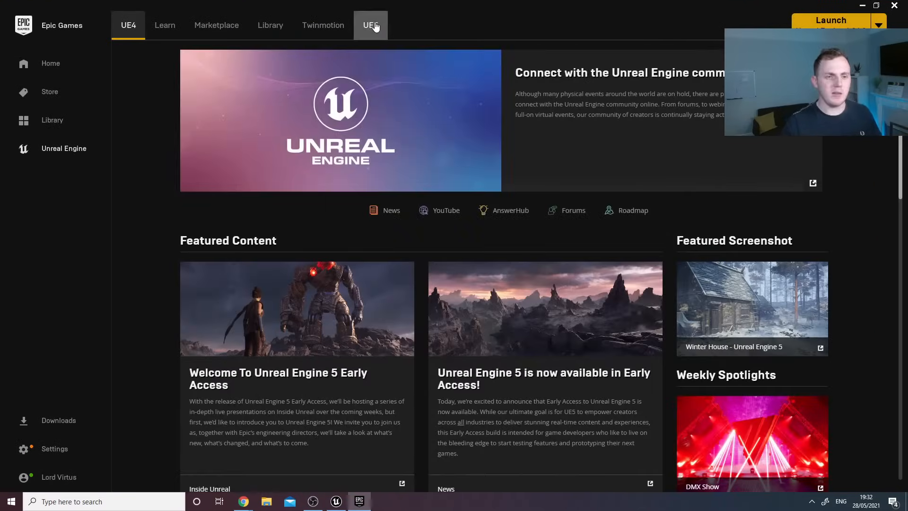
pyautogui.click(372, 27)
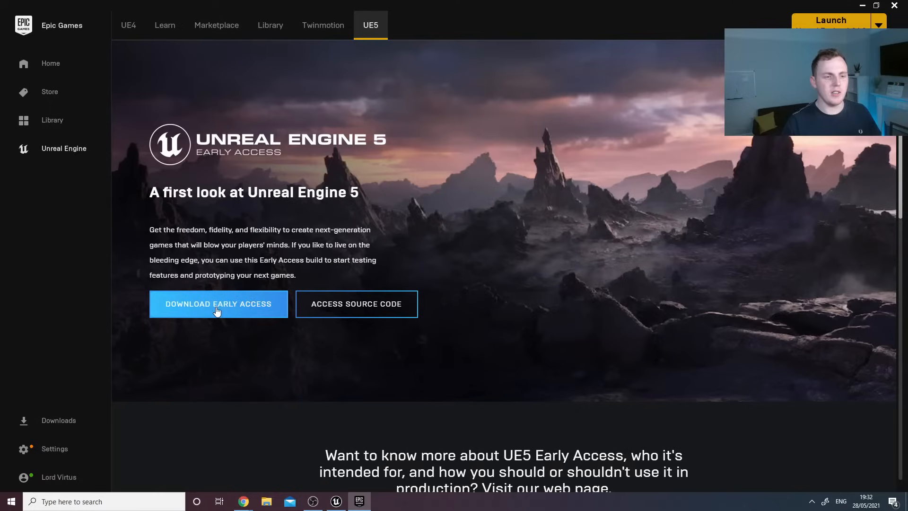
pyautogui.click(845, 21)
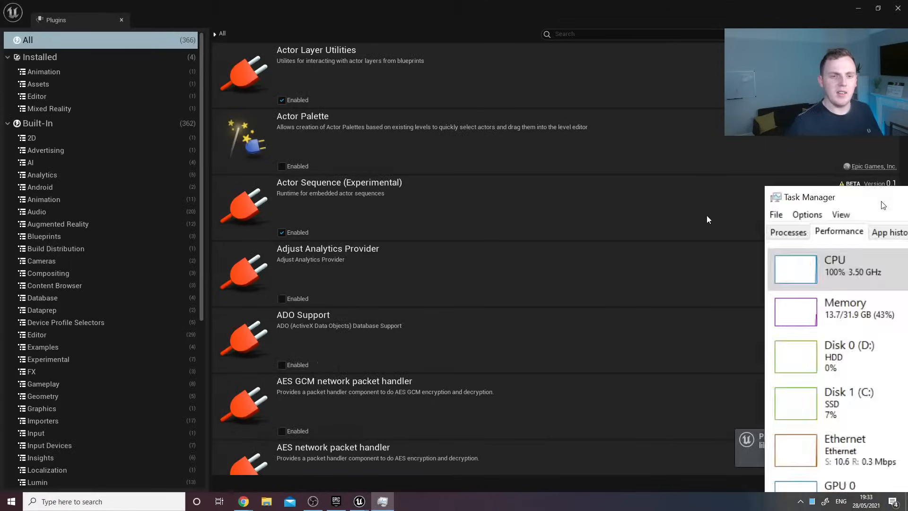
# Check the CPU and memory usage in Task Manager and close it.
pyautogui.moveTo(844, 195); pyautogui.dragTo(421, 78)
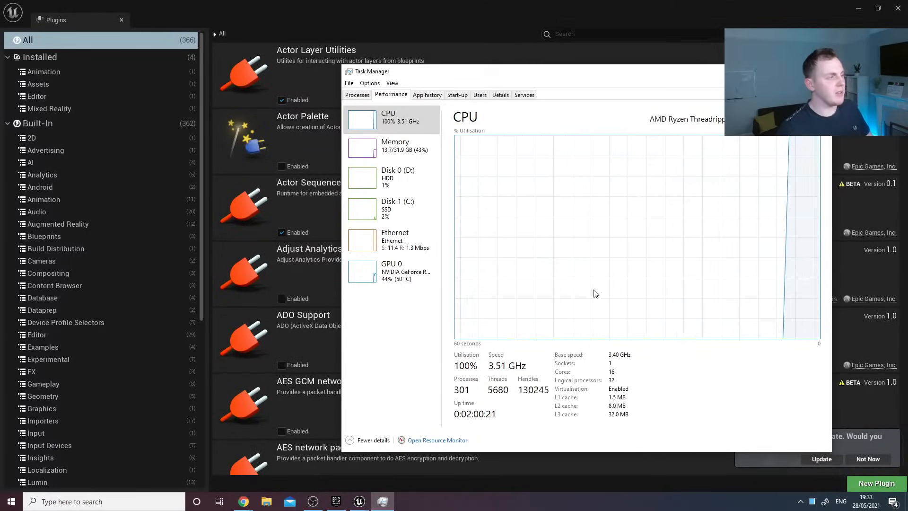
pyautogui.click(415, 154)
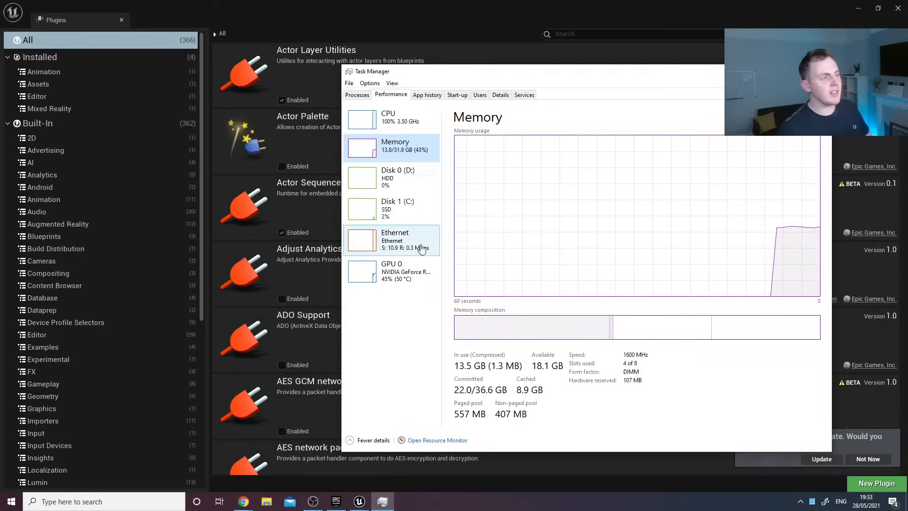
pyautogui.click(821, 71)
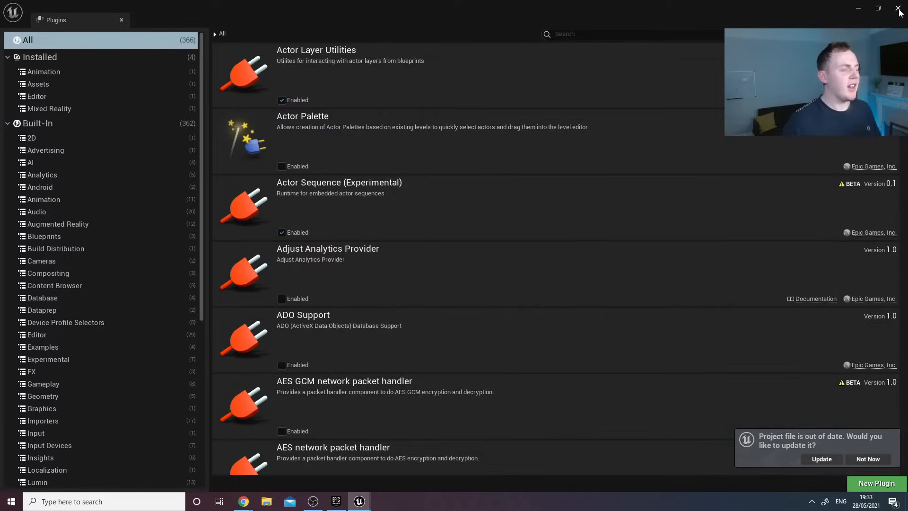
# Close the Plugins window and decline updating the out-of-date project file.
pyautogui.click(899, 11)
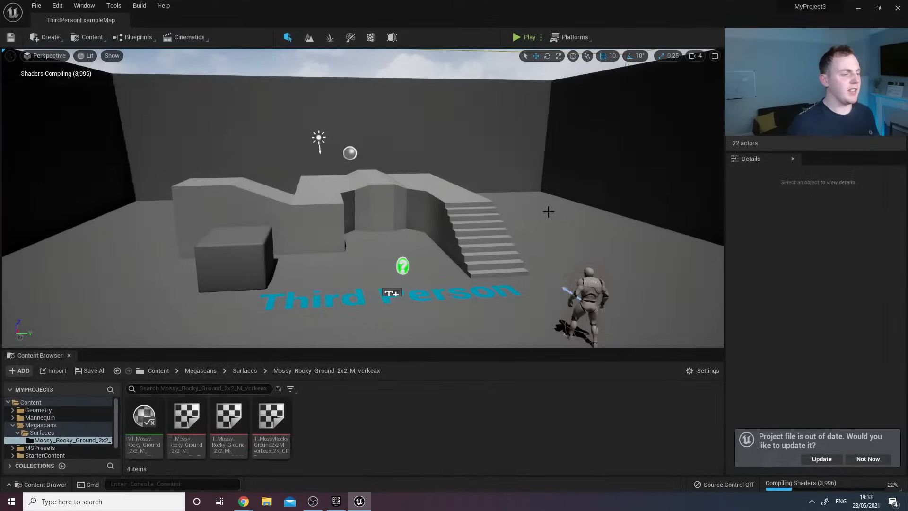
pyautogui.moveTo(588, 301)
pyautogui.mouseDown(button='right')
pyautogui.moveTo(624, 322)
pyautogui.moveTo(588, 301)
pyautogui.mouseUp(button='right')
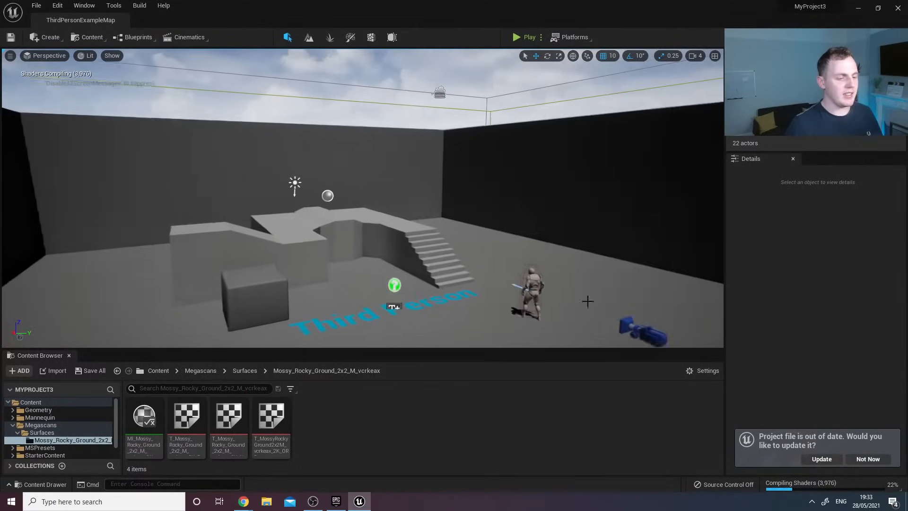
pyautogui.click(862, 464)
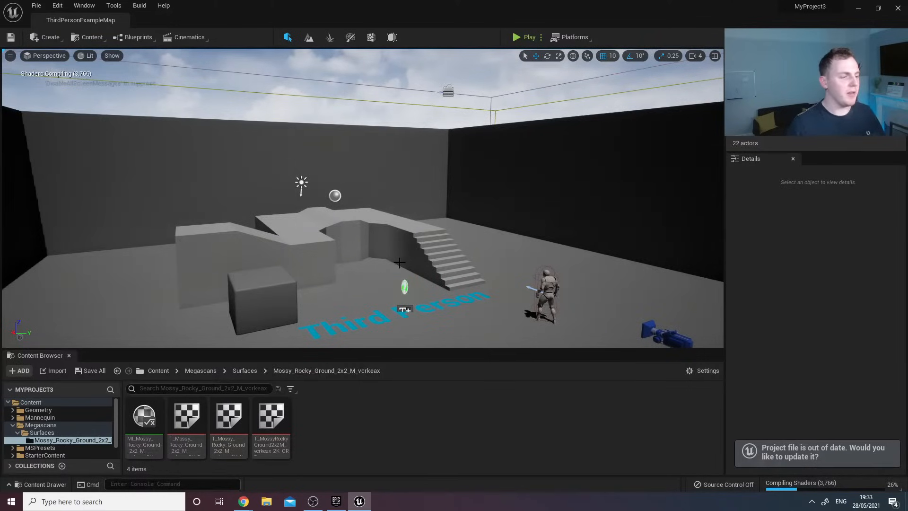
# Open the saved Untitled level from the Content folder and look over the landscape around the glowing sphere.
pyautogui.click(36, 5)
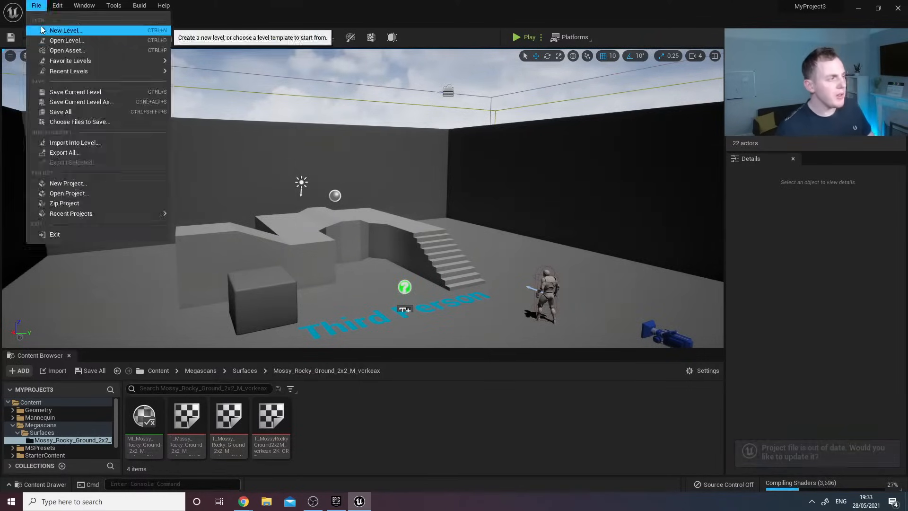
pyautogui.click(67, 40)
pyautogui.click(633, 140)
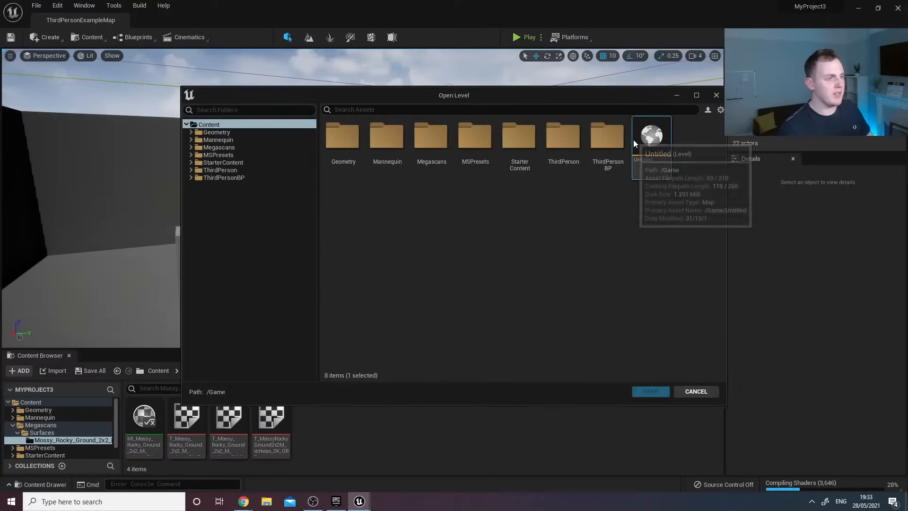
pyautogui.doubleClick(633, 140)
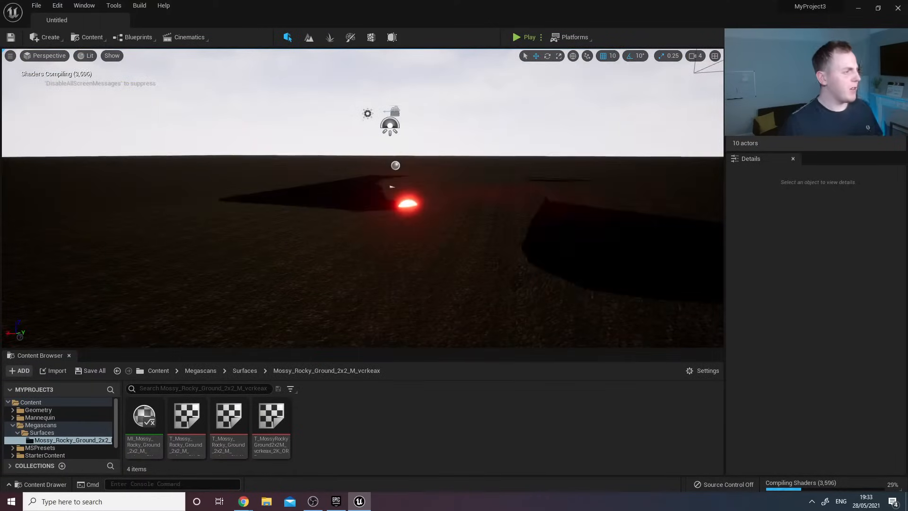
pyautogui.press('w')
pyautogui.moveTo(362, 198); pyautogui.dragTo(402, 250, button='right')
pyautogui.press('s')
pyautogui.press('w')
pyautogui.moveTo(104, 111); pyautogui.dragTo(119, 100, button='right')
pyautogui.press('s')
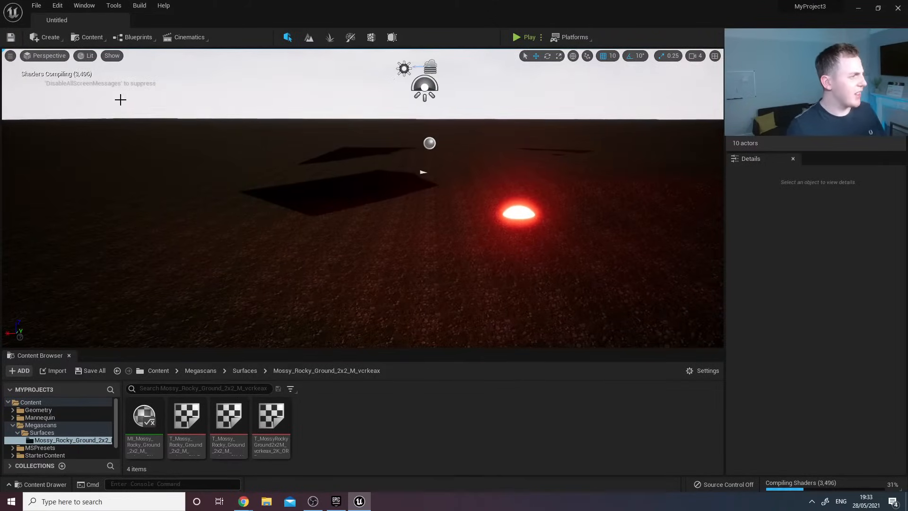
# Look for a water object among the creatable objects and show the Place Actors list.
pyautogui.click(51, 37)
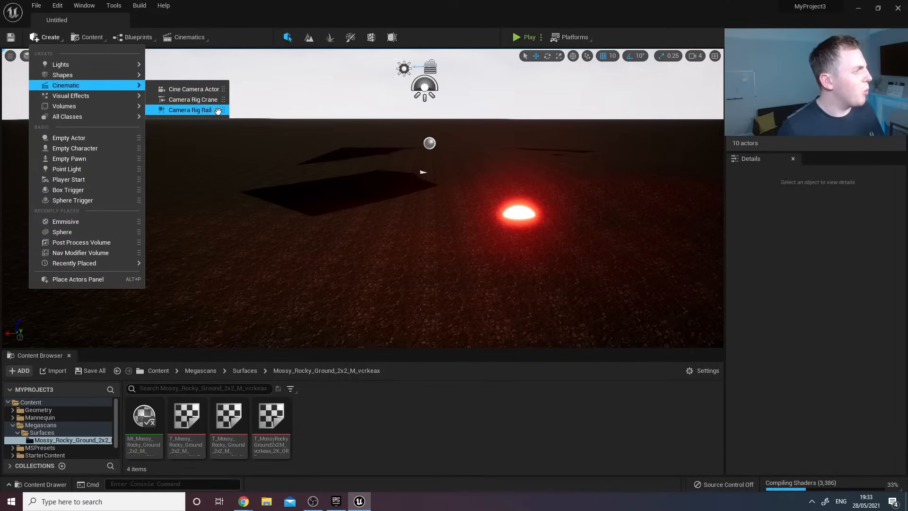
pyautogui.moveTo(108, 75)
pyautogui.write('water')
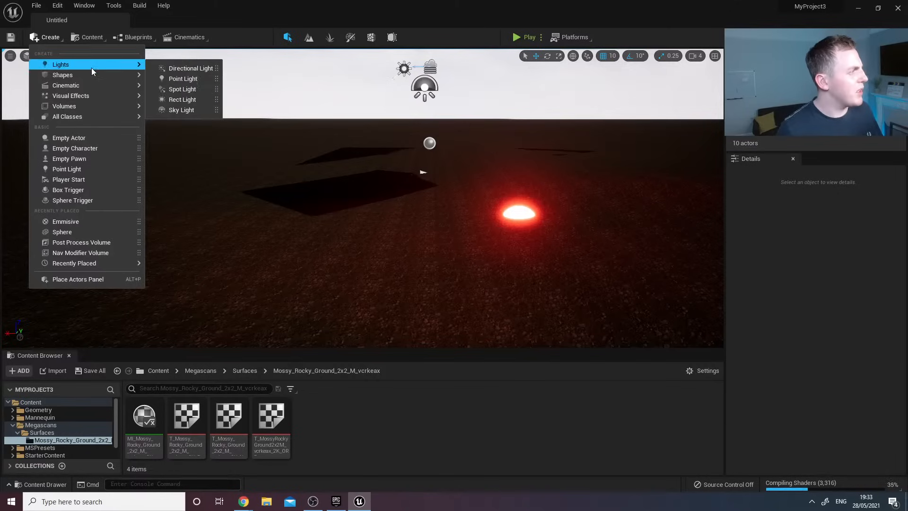
pyautogui.moveTo(82, 105)
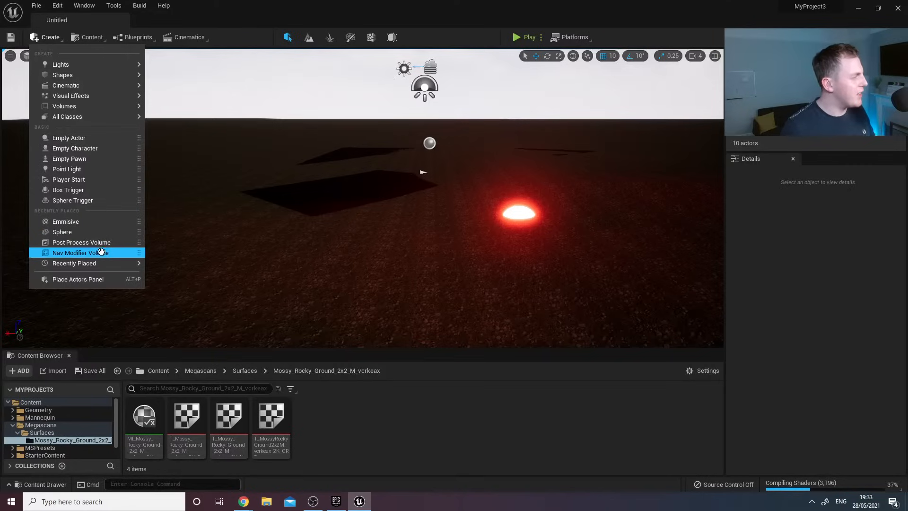
pyautogui.click(93, 281)
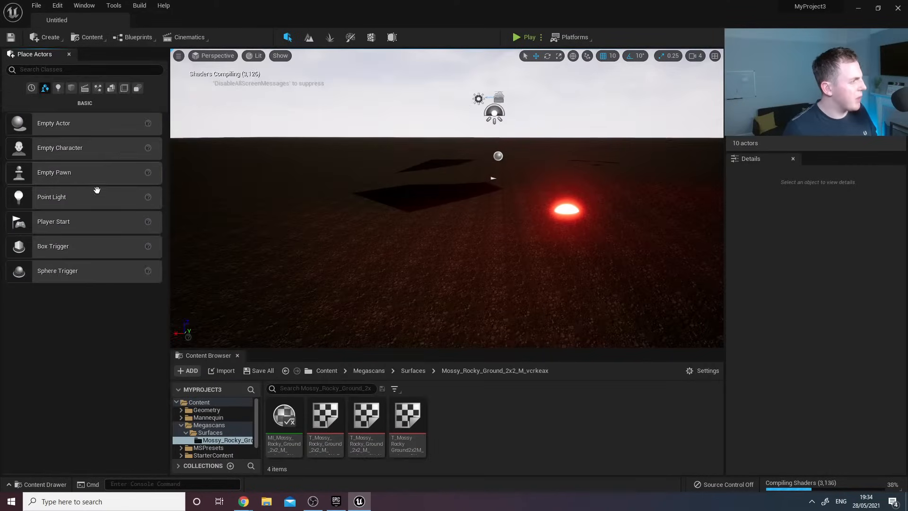
# Look through the placeable actor categories, from Lights to Volumes and All Classes, for water bodies.
pyautogui.click(58, 88)
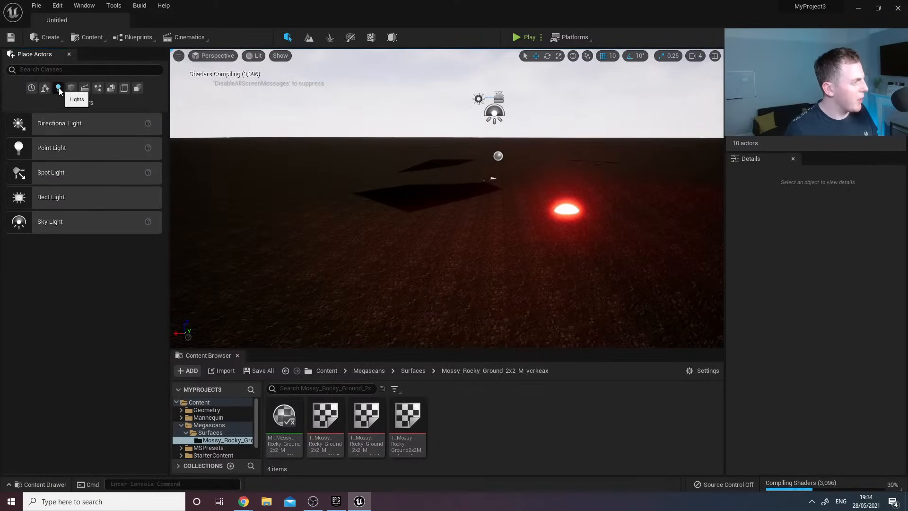
pyautogui.click(71, 88)
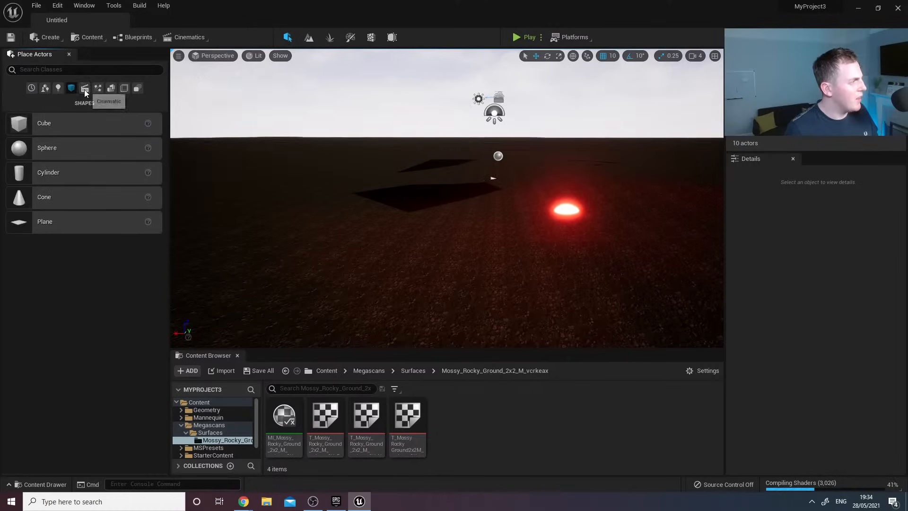
pyautogui.click(85, 89)
pyautogui.click(97, 89)
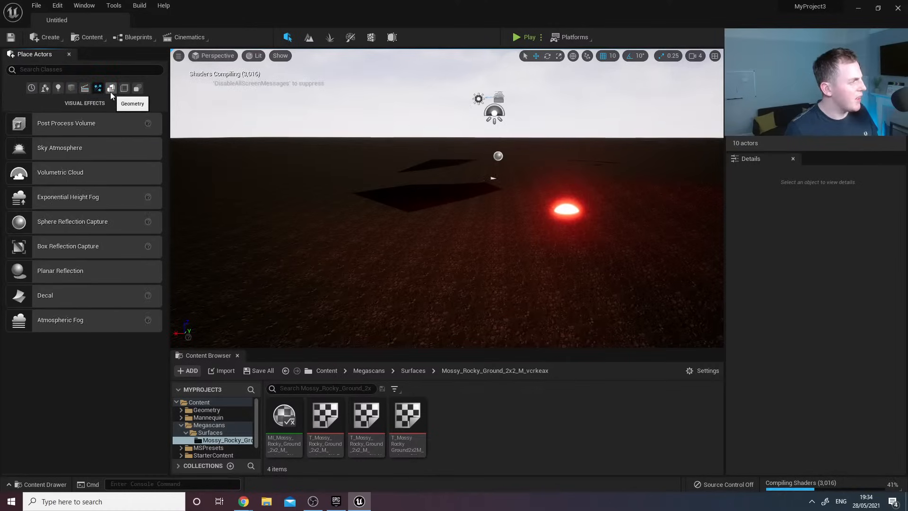
pyautogui.click(111, 91)
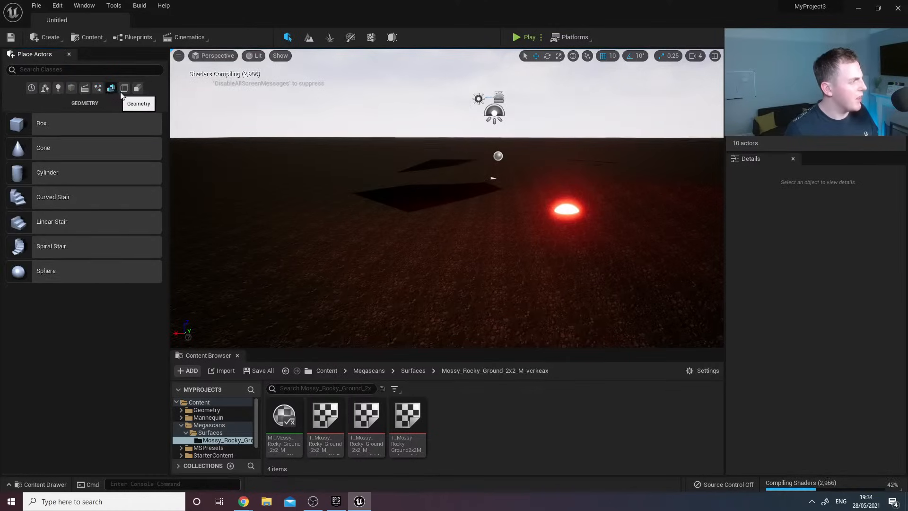
pyautogui.click(122, 92)
pyautogui.scroll(-7, 88, 211)
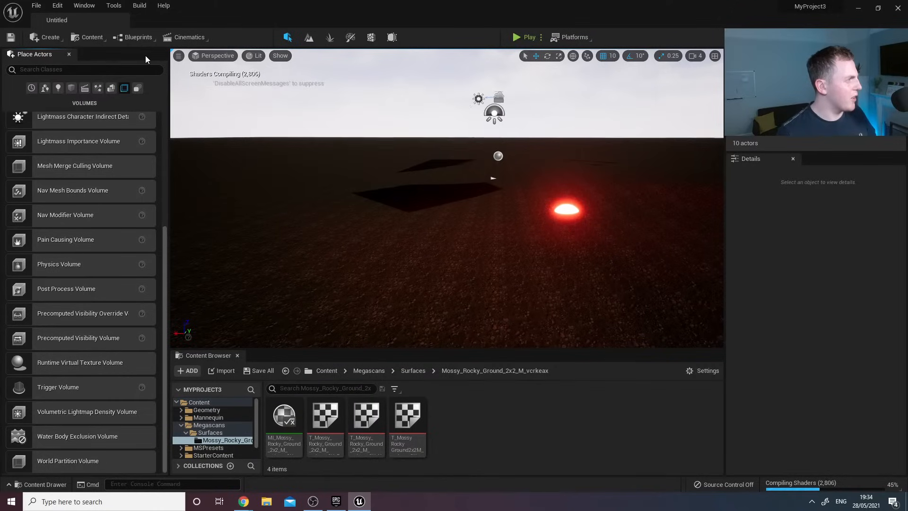
pyautogui.click(137, 88)
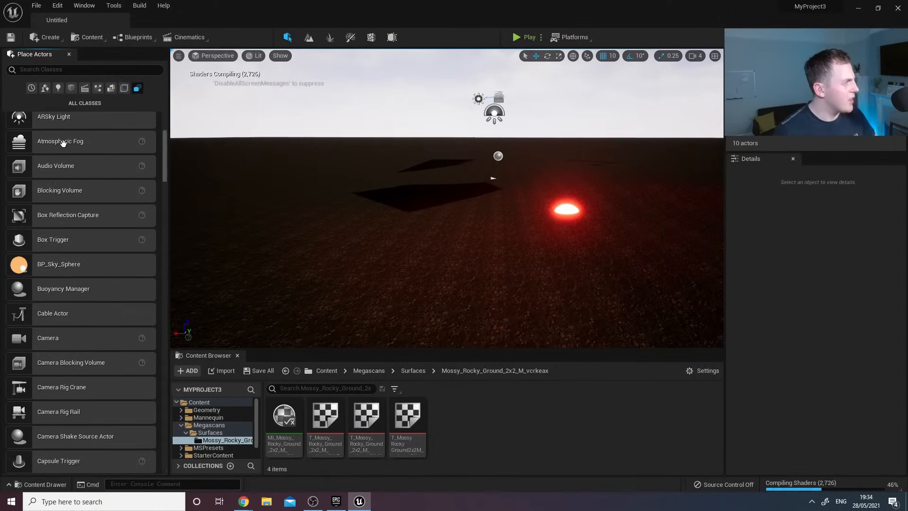
pyautogui.scroll(3, 125, 150)
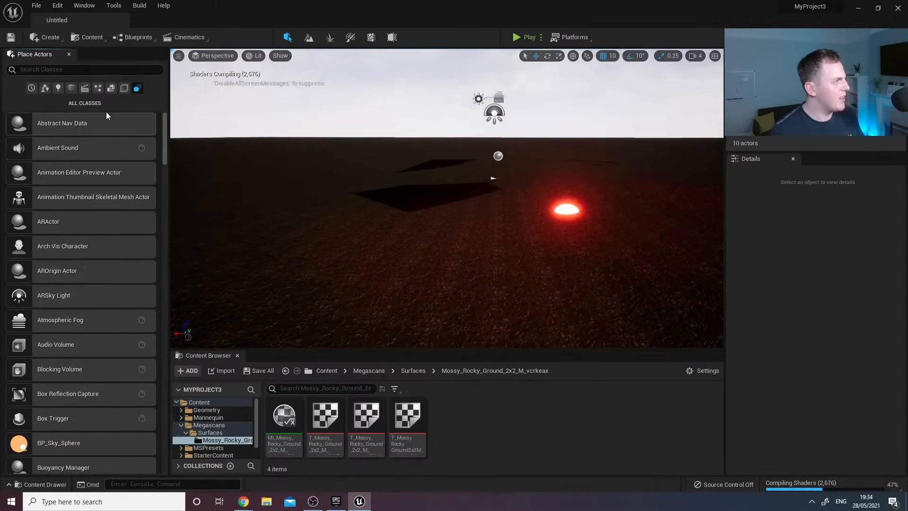
# Search the placeable actors for "water" and place a Water Body River on the landscape beside the glowing sphere.
pyautogui.click(78, 70)
pyautogui.write('water')
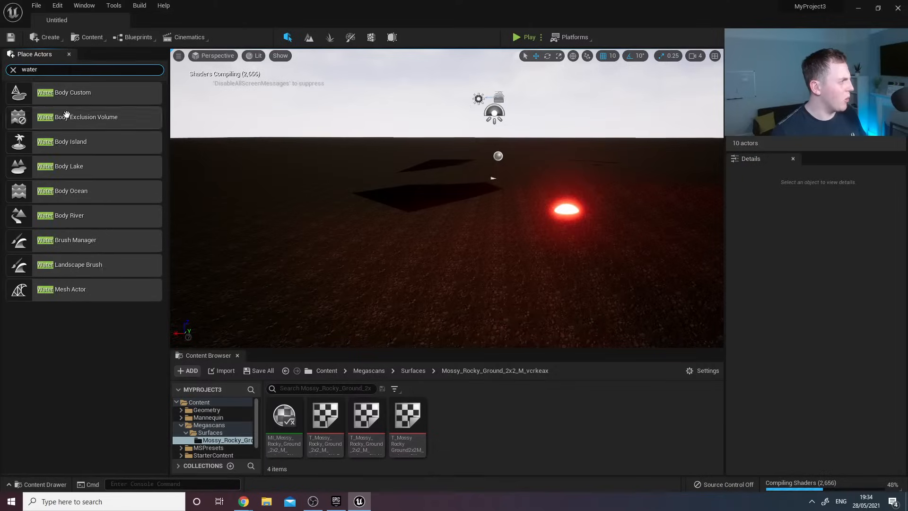
pyautogui.click(128, 216)
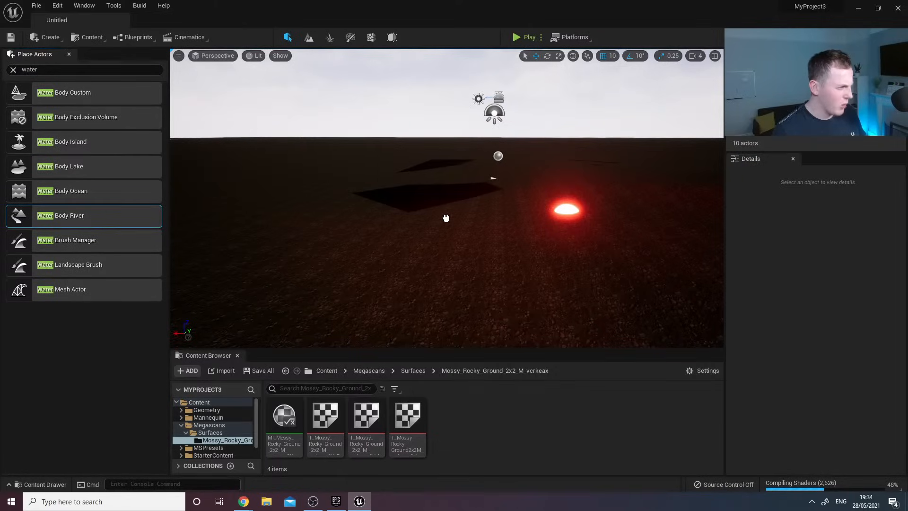
pyautogui.moveTo(414, 238)
pyautogui.mouseDown()
pyautogui.moveTo(400, 252)
pyautogui.moveTo(413, 240)
pyautogui.moveTo(202, 265)
pyautogui.mouseUp()
pyautogui.moveTo(265, 217); pyautogui.dragTo(265, 84, button='right')
pyautogui.press('s')
pyautogui.press('a')
pyautogui.press('w')
pyautogui.press('s')
pyautogui.press('s')
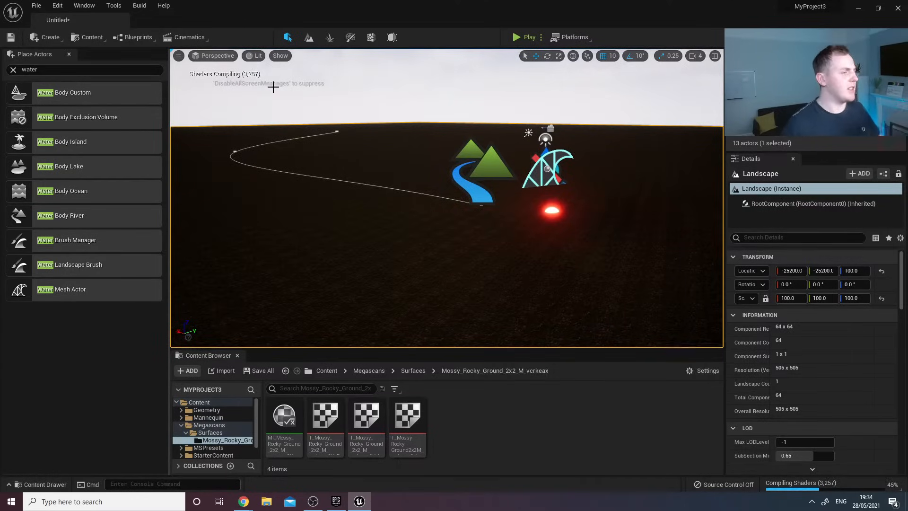
# Switch the viewport to the Detail Lighting view mode and examine the river's spline on the landscape.
pyautogui.moveTo(384, 83); pyautogui.dragTo(259, 59, button='right')
pyautogui.press('w')
pyautogui.press('s')
pyautogui.click(259, 56)
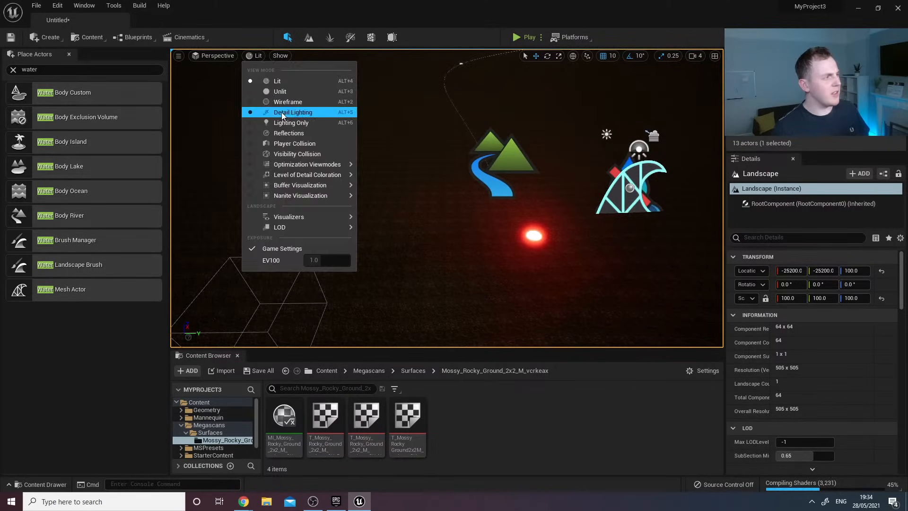
pyautogui.click(284, 112)
pyautogui.moveTo(284, 112); pyautogui.dragTo(291, 133, button='right')
pyautogui.press('w')
pyautogui.press('s')
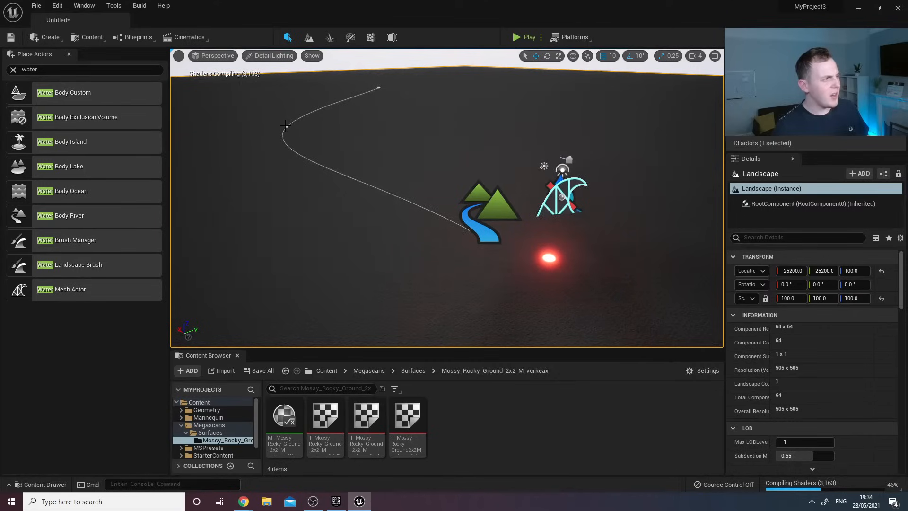
# Select the river and move its middle spline point to about X 2390, Y 2010.
pyautogui.press('w')
pyautogui.moveTo(290, 133); pyautogui.dragTo(258, 142, button='right')
pyautogui.moveTo(482, 208)
pyautogui.mouseDown(button='right')
pyautogui.moveTo(511, 197)
pyautogui.moveTo(492, 208)
pyautogui.moveTo(510, 198)
pyautogui.moveTo(476, 193)
pyautogui.mouseUp(button='right')
pyautogui.click(510, 195)
pyautogui.moveTo(568, 221); pyautogui.dragTo(191, 176)
pyautogui.moveTo(515, 227); pyautogui.dragTo(494, 228, button='right')
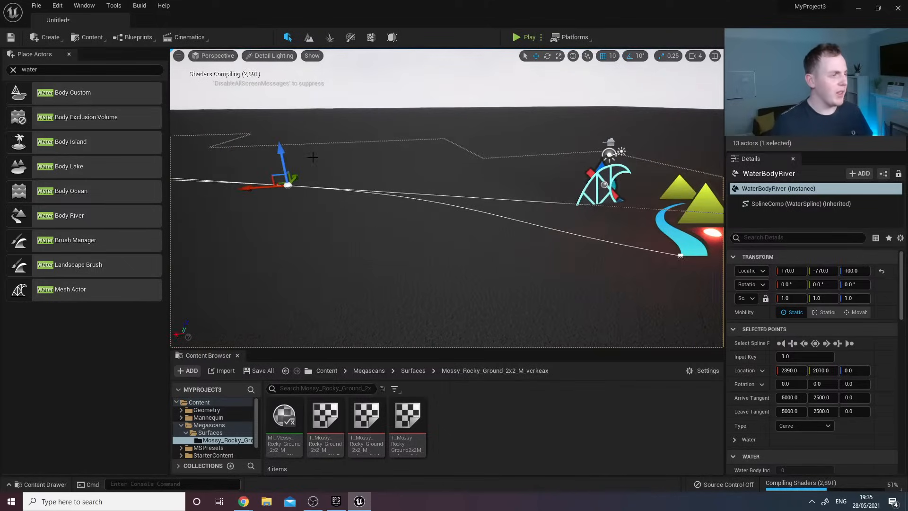
# Return the viewport to the Lit view mode and look over the river and sphere.
pyautogui.click(211, 59)
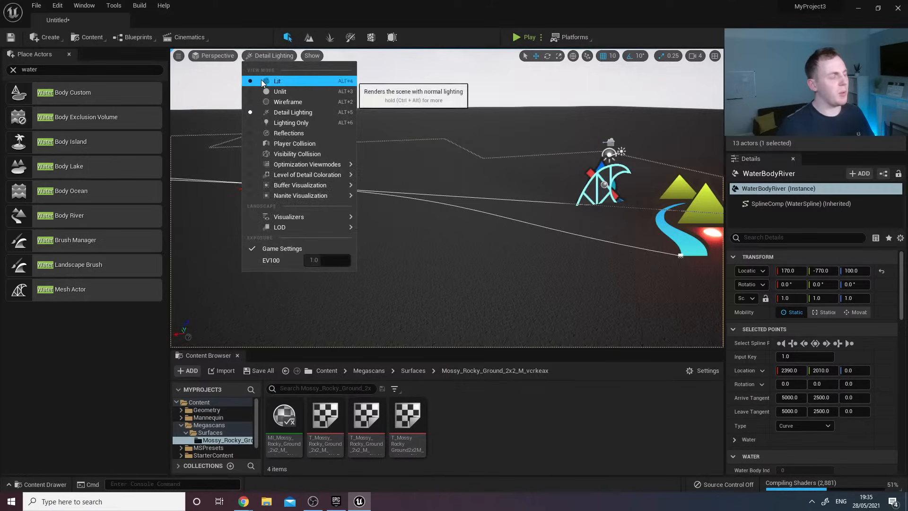
pyautogui.click(277, 81)
pyautogui.moveTo(434, 208); pyautogui.dragTo(544, 189, button='right')
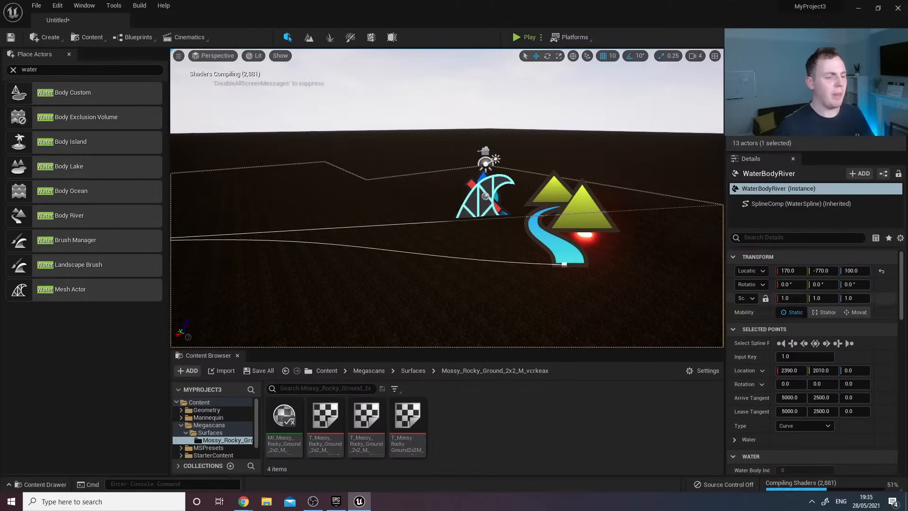
pyautogui.press('f')
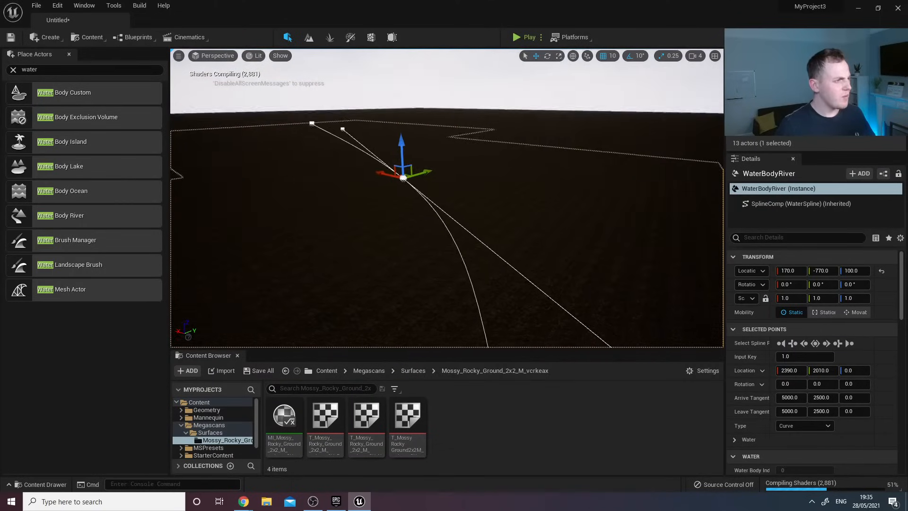
pyautogui.press('s')
pyautogui.moveTo(446, 199); pyautogui.dragTo(473, 208, button='right')
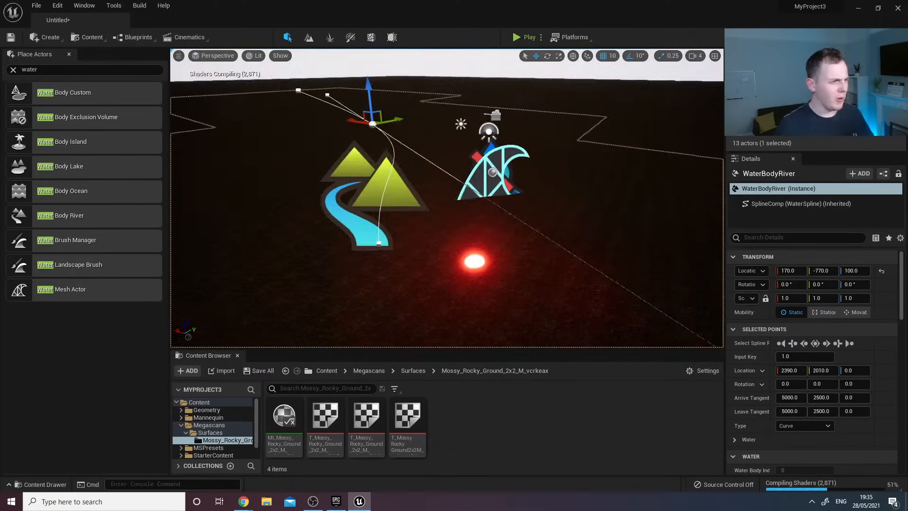
pyautogui.moveTo(340, 168); pyautogui.dragTo(390, 167, button='right')
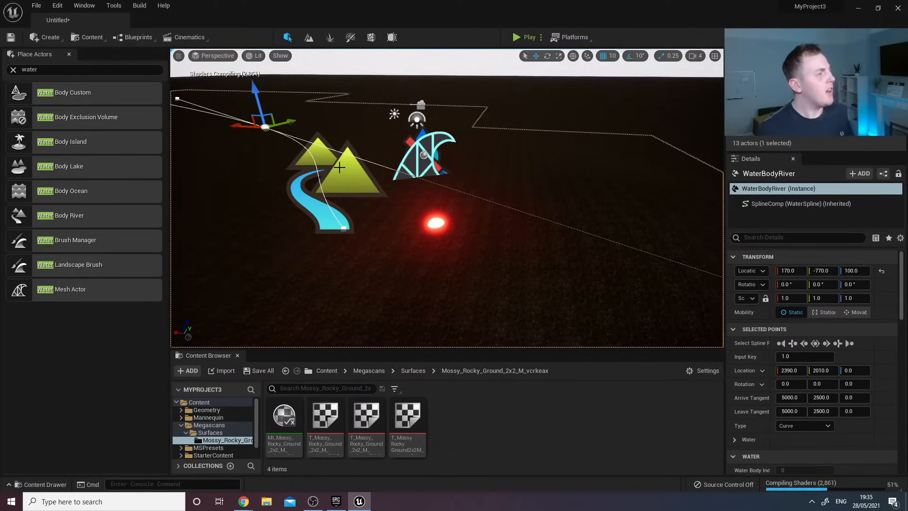
# Open Quixel Bridge, search for "tree" and narrow the results to the 3D Assets / Nature / Tree category.
pyautogui.click(90, 38)
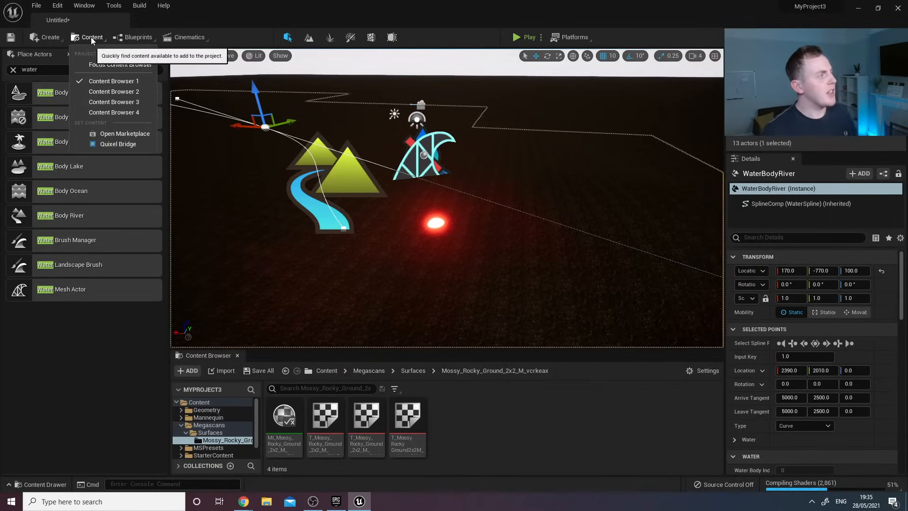
pyautogui.click(141, 146)
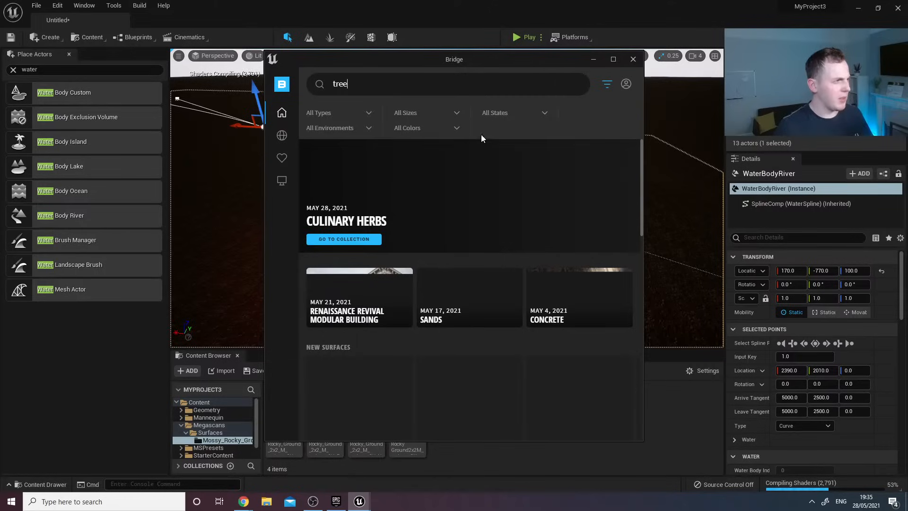
pyautogui.press('Return')
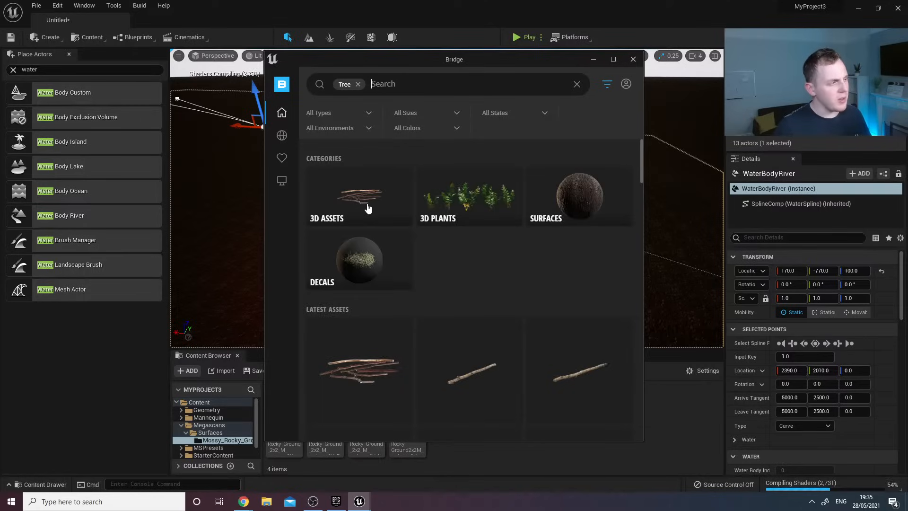
pyautogui.click(368, 208)
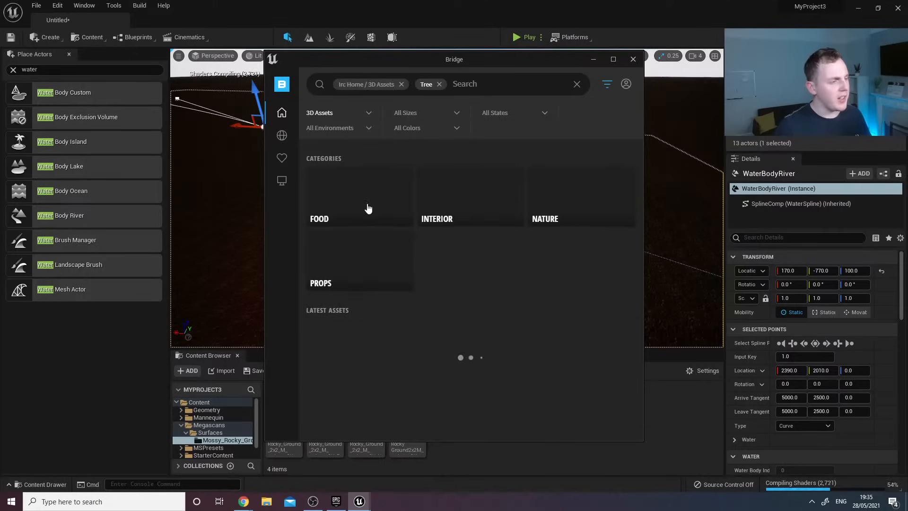
pyautogui.click(556, 204)
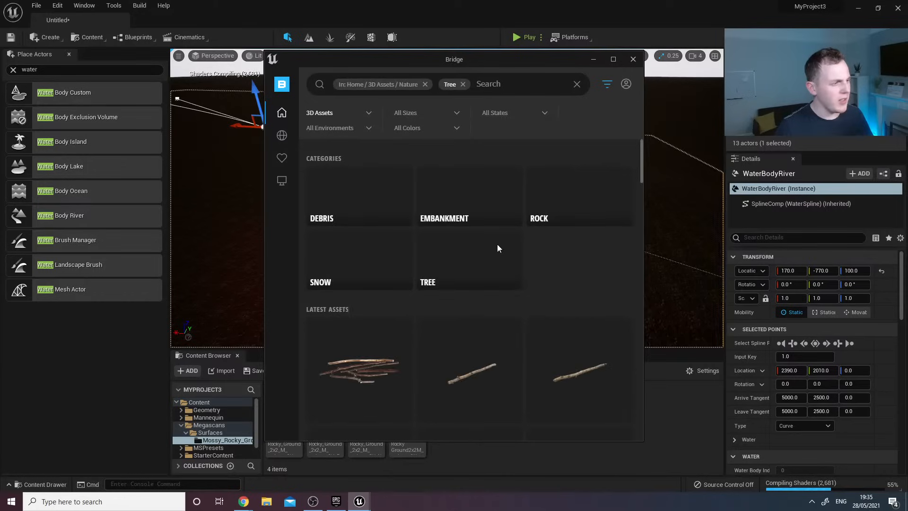
pyautogui.click(451, 261)
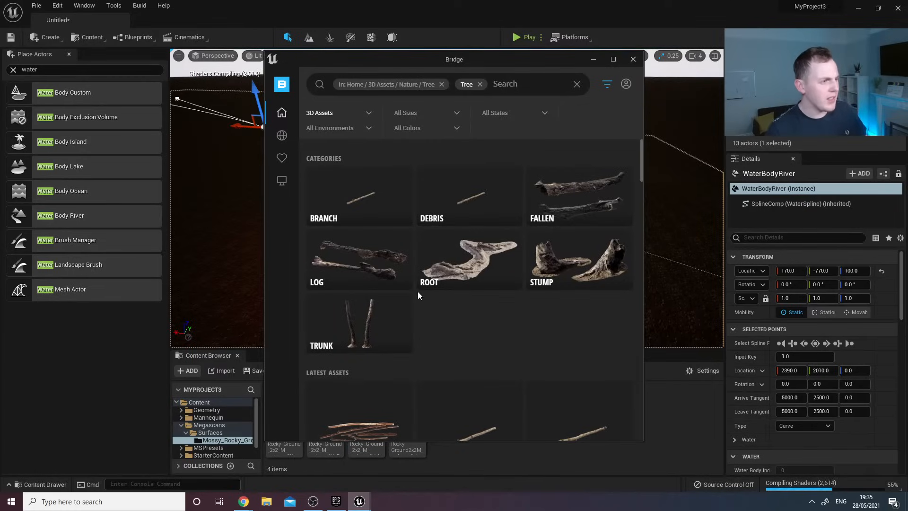
# Look through the assets in Bridge's Tree category for a tree suited to the forest landscape.
pyautogui.scroll(-10, 418, 291)
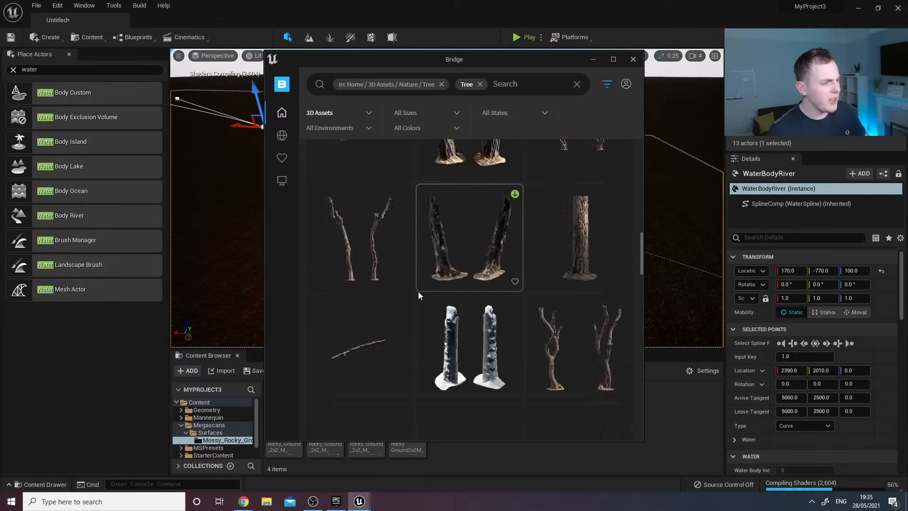
pyautogui.scroll(-10, 418, 291)
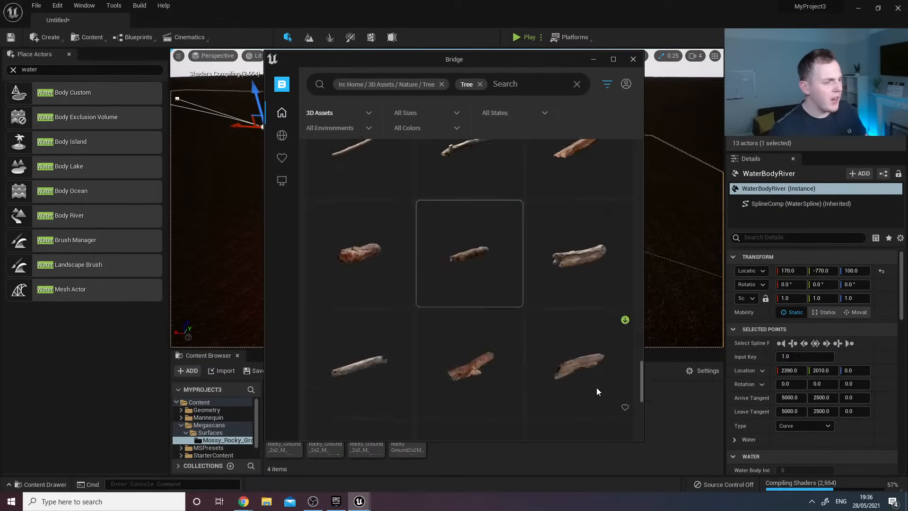
pyautogui.moveTo(641, 393); pyautogui.dragTo(642, 280)
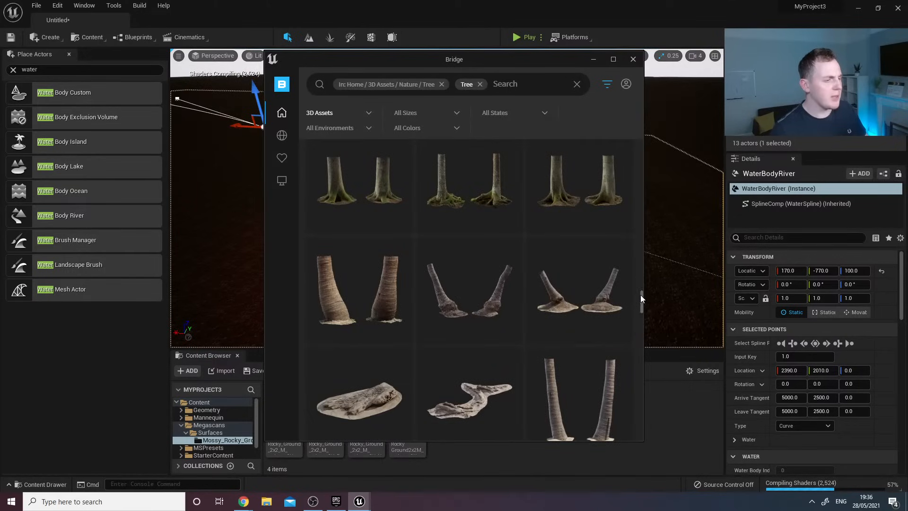
pyautogui.scroll(1, 629, 255)
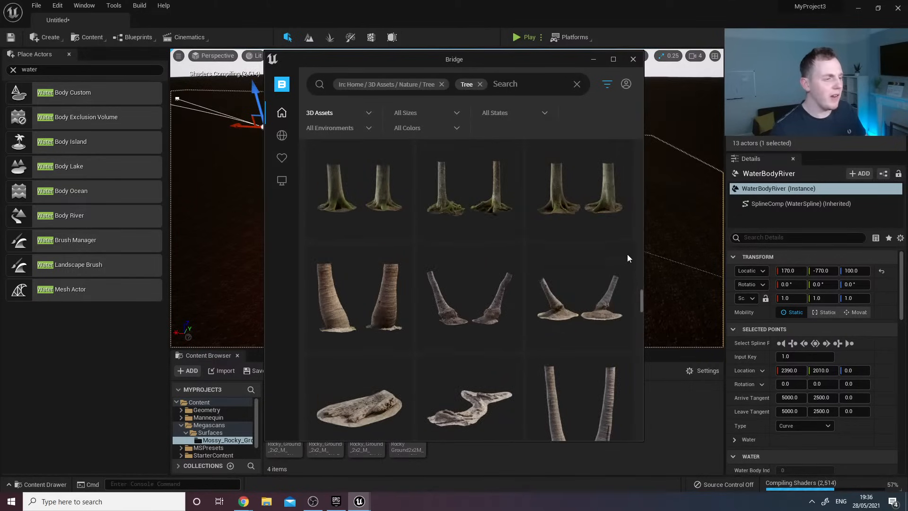
pyautogui.scroll(3, 566, 280)
pyautogui.scroll(3, 447, 311)
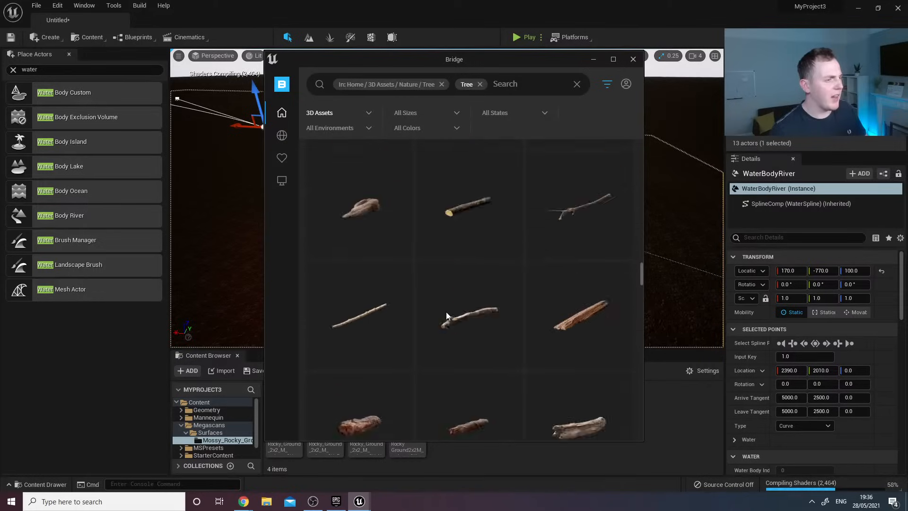
pyautogui.scroll(-2, 447, 311)
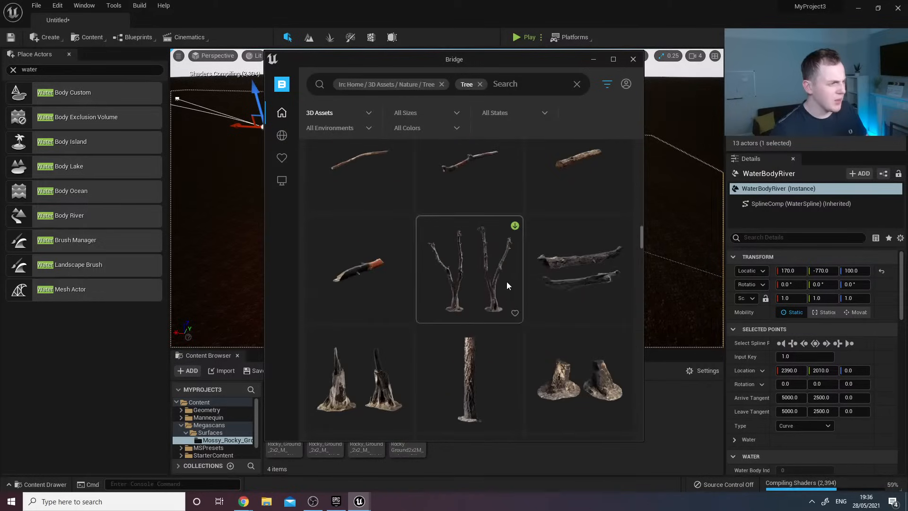
pyautogui.scroll(4, 501, 275)
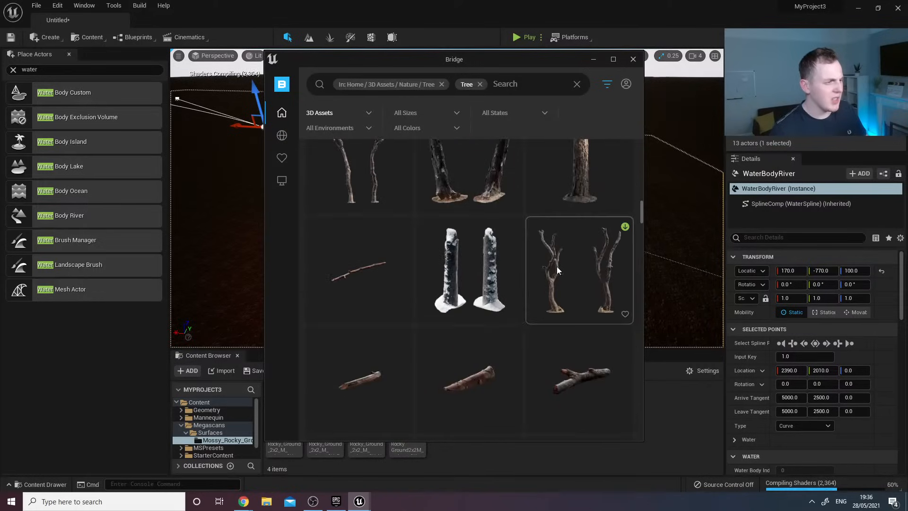
pyautogui.scroll(3, 507, 290)
pyautogui.scroll(4, 410, 271)
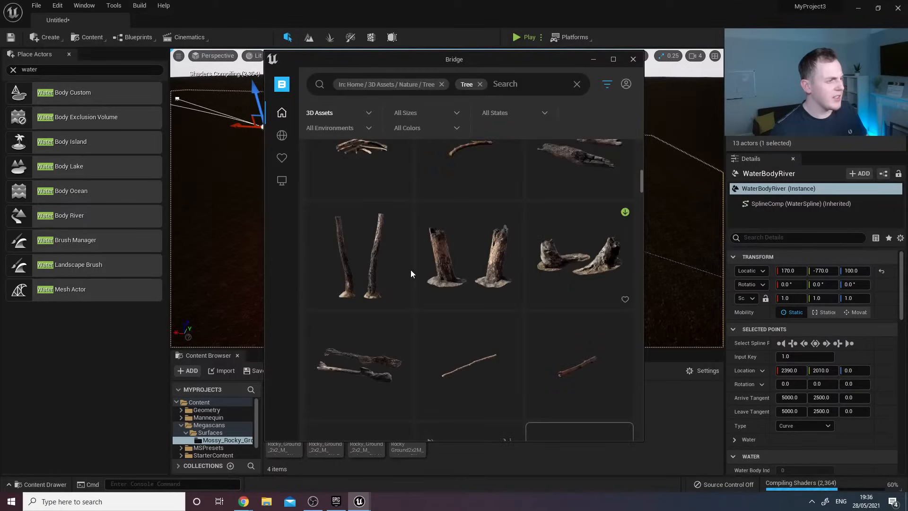
pyautogui.scroll(1, 449, 256)
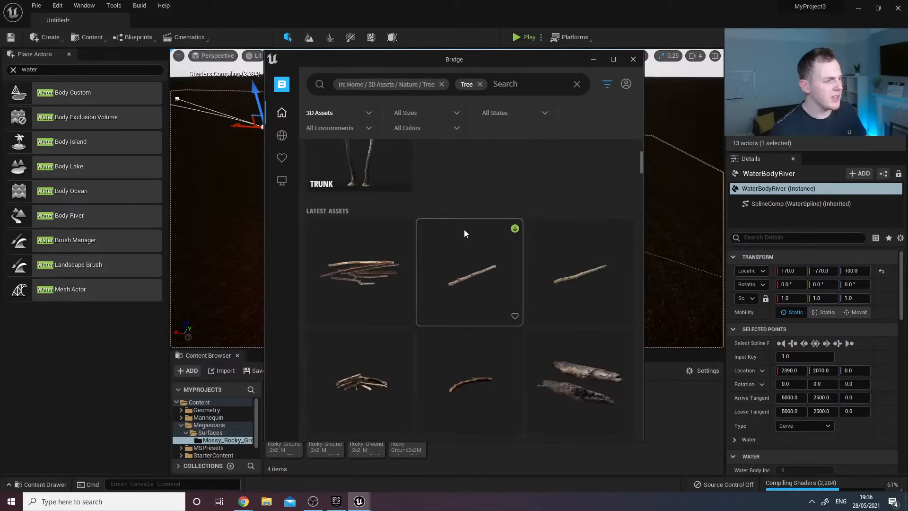
# Switch to the Epic Games Launcher and search the Unreal Engine Marketplace for "trees".
pyautogui.click(335, 502)
pyautogui.click(232, 18)
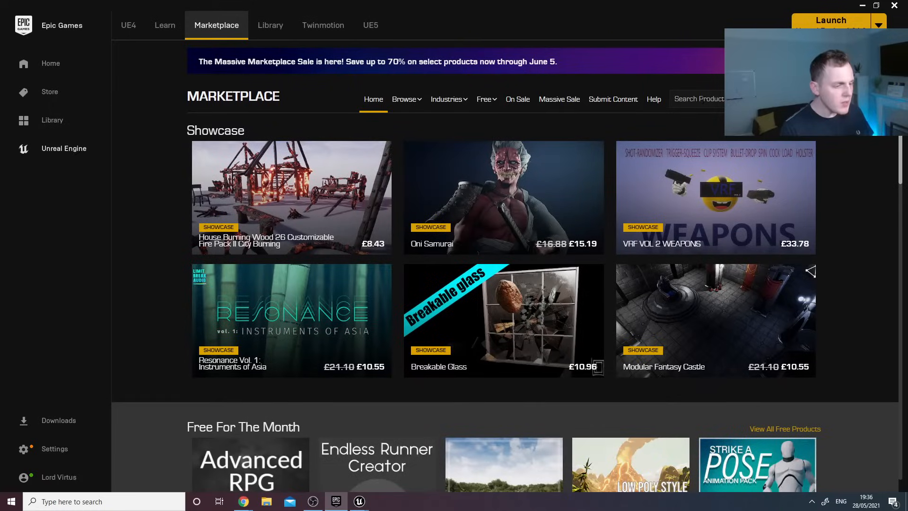
pyautogui.press('Return')
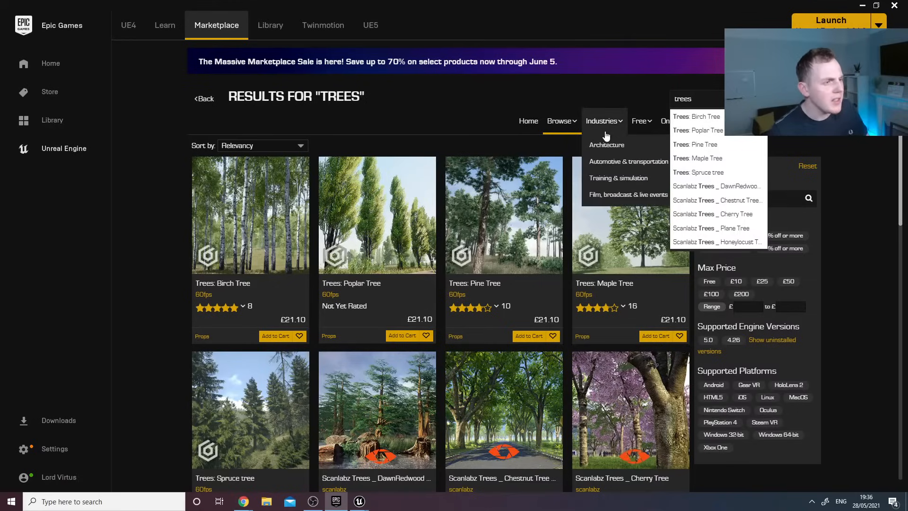
# Show the Marketplace's Permanently Free Collection.
pyautogui.moveTo(637, 125)
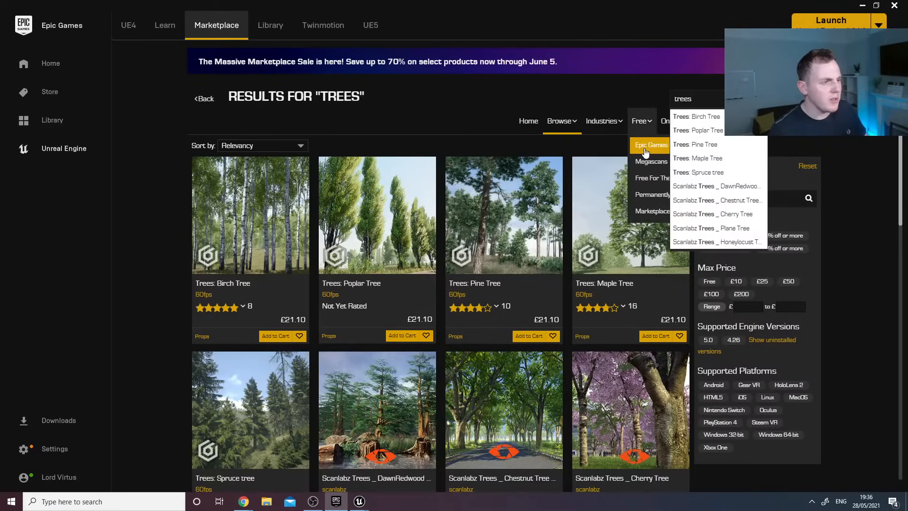
pyautogui.click(578, 140)
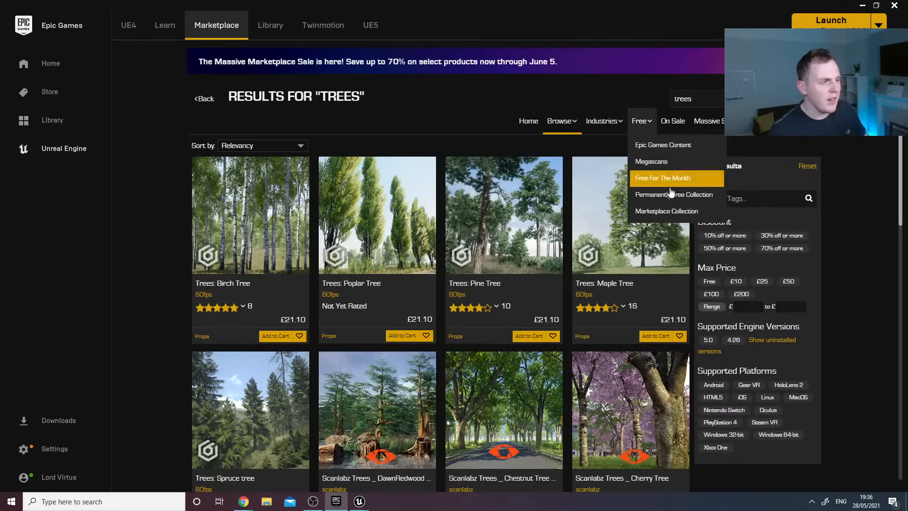
pyautogui.click(669, 192)
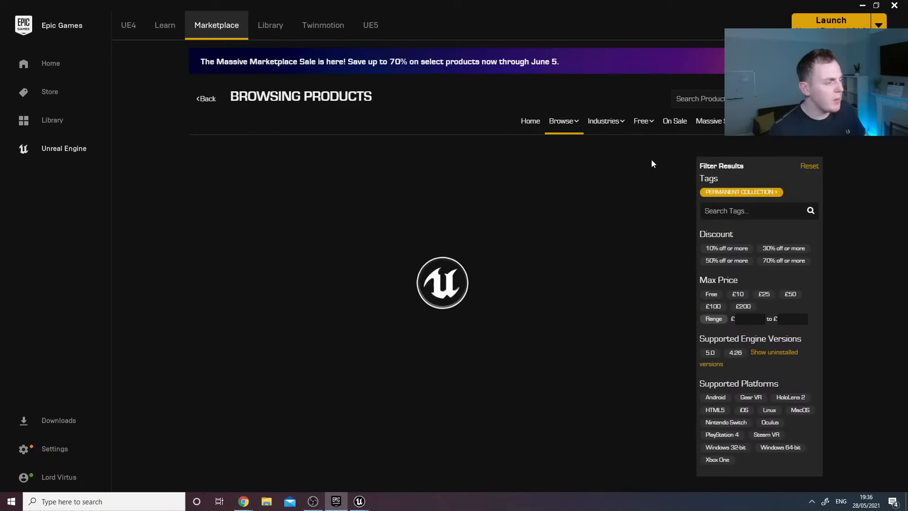
pyautogui.moveTo(652, 161); pyautogui.dragTo(598, 207)
pyautogui.click(451, 125)
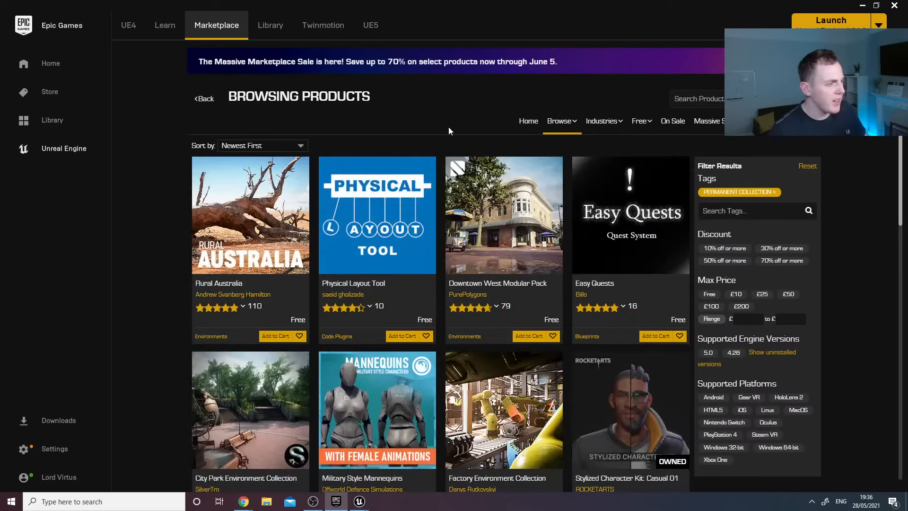
# Open the City Park Environment Collection from the free products and claim it for free.
pyautogui.scroll(-3, 458, 171)
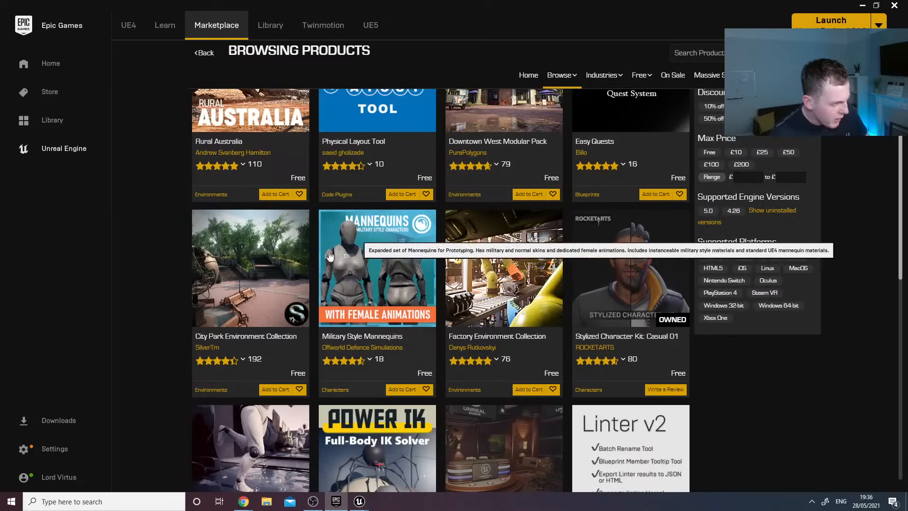
pyautogui.click(290, 272)
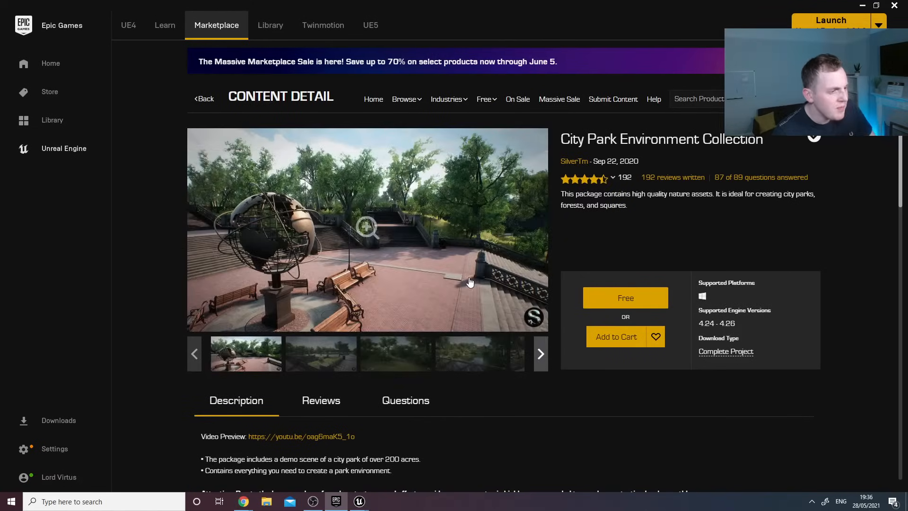
pyautogui.click(627, 302)
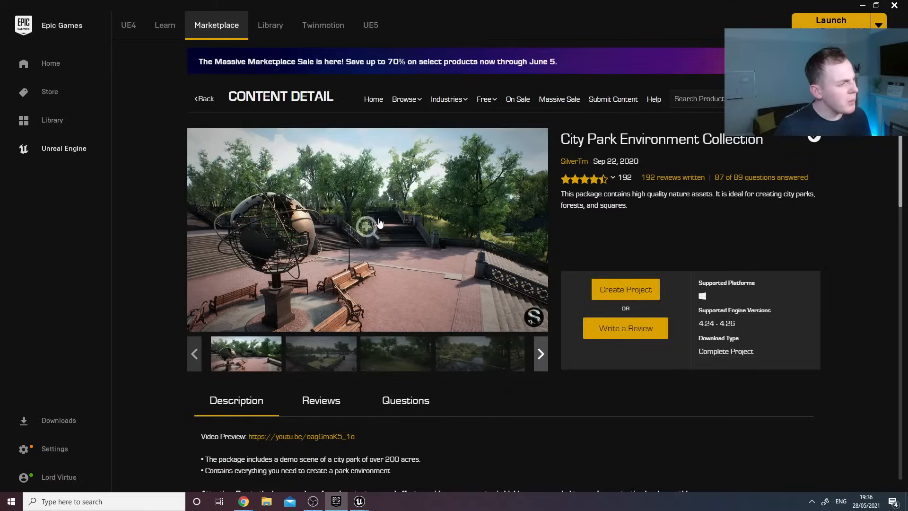
# Return to the Permanently Free Collection and look through its remaining products for vegetation packs.
pyautogui.click(201, 100)
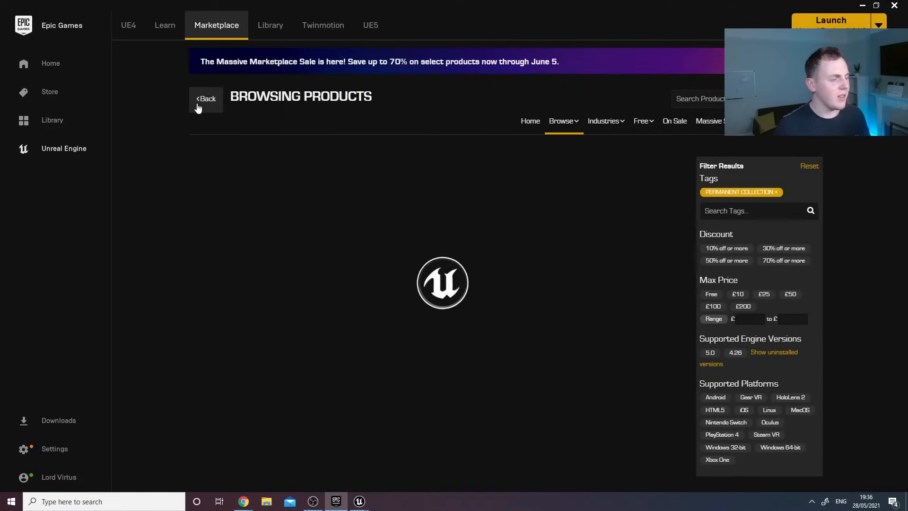
pyautogui.scroll(-4, 366, 302)
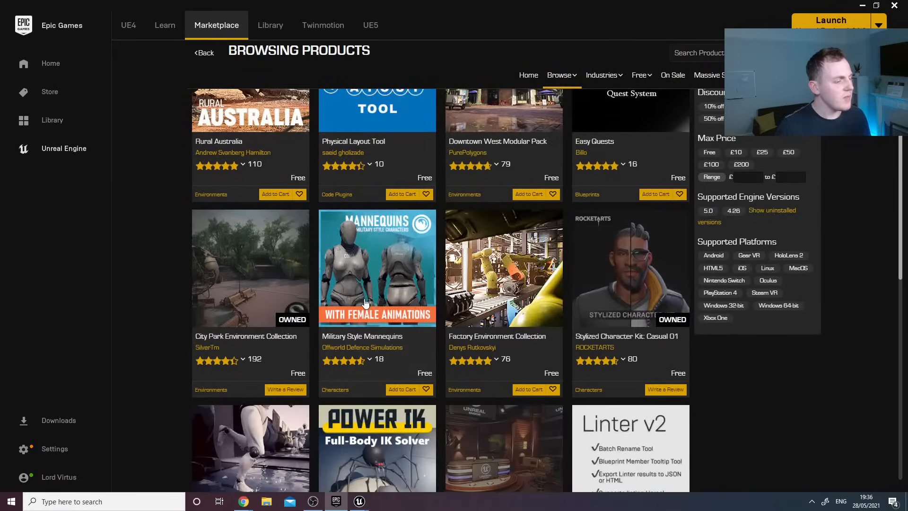
pyautogui.scroll(-10, 348, 298)
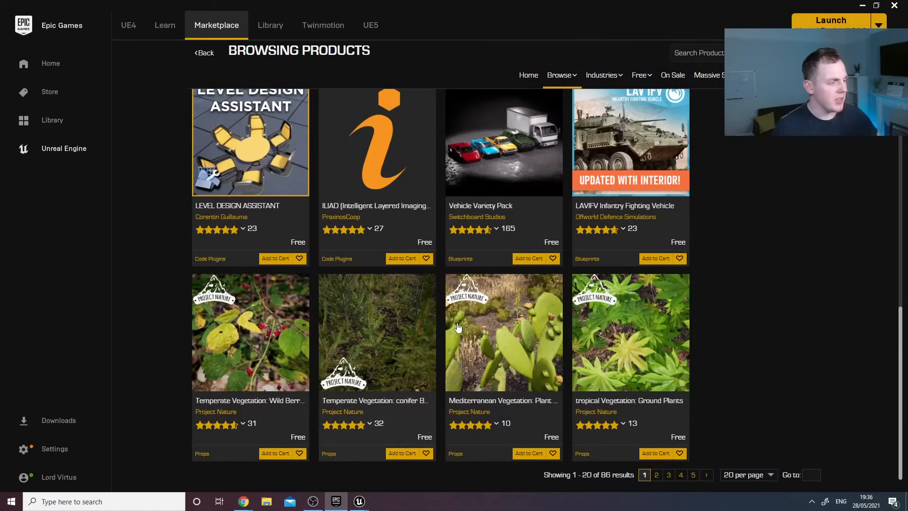
# Return to the Unreal Editor, download the Pruned Tree 3D asset from Bridge at Medium Quality and add it to the project.
pyautogui.click(860, 5)
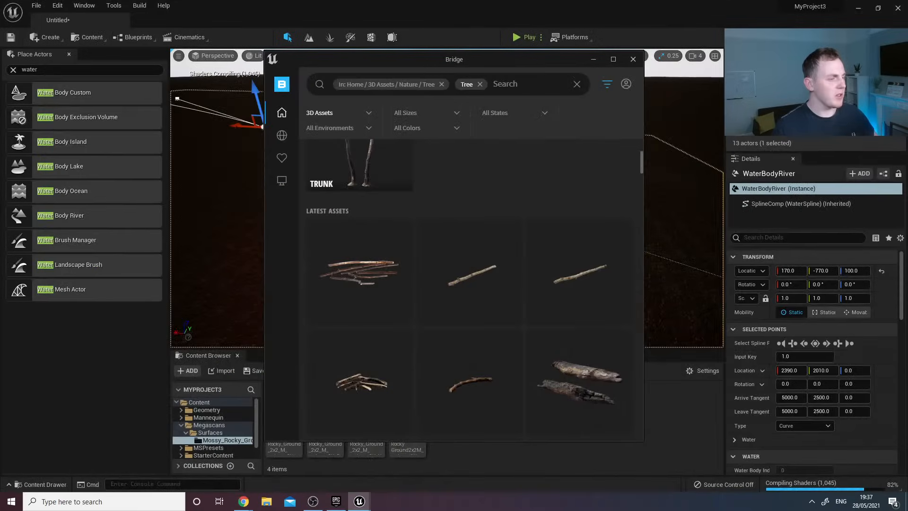
pyautogui.moveTo(641, 157); pyautogui.dragTo(641, 171)
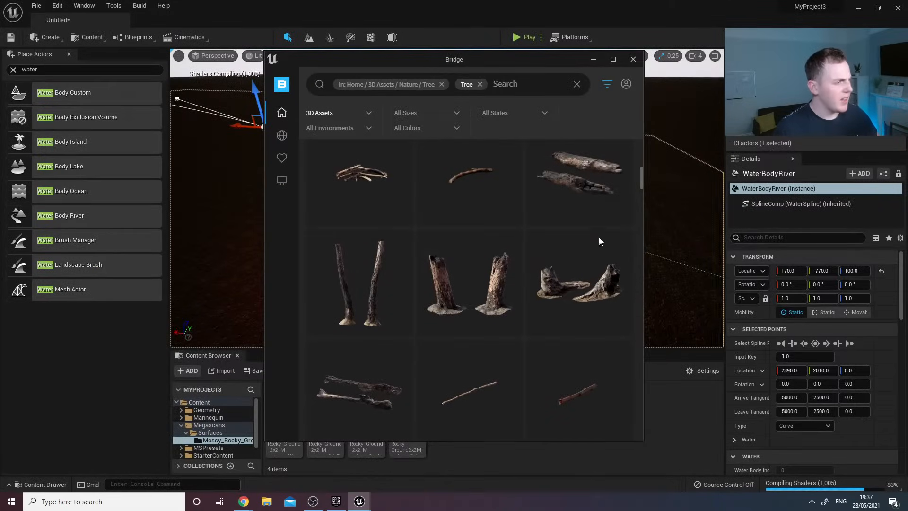
pyautogui.scroll(4, 505, 261)
pyautogui.scroll(3, 505, 262)
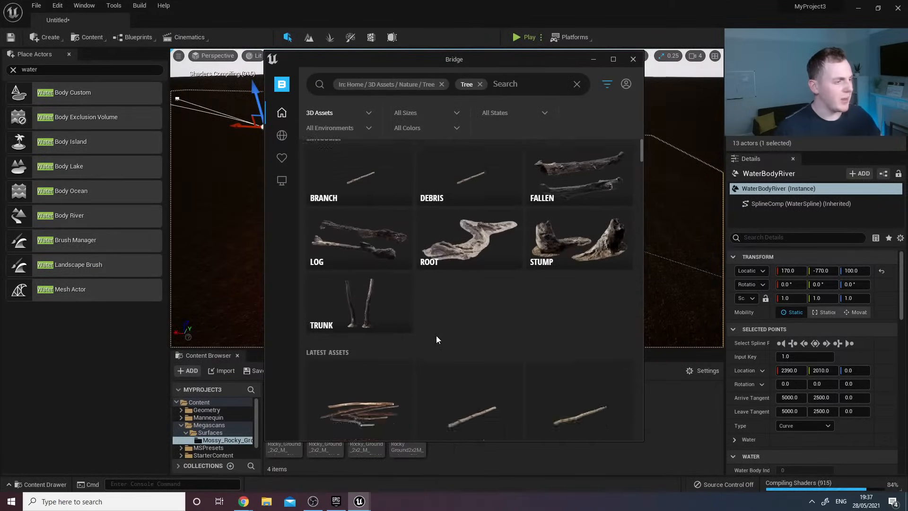
pyautogui.scroll(-7, 436, 334)
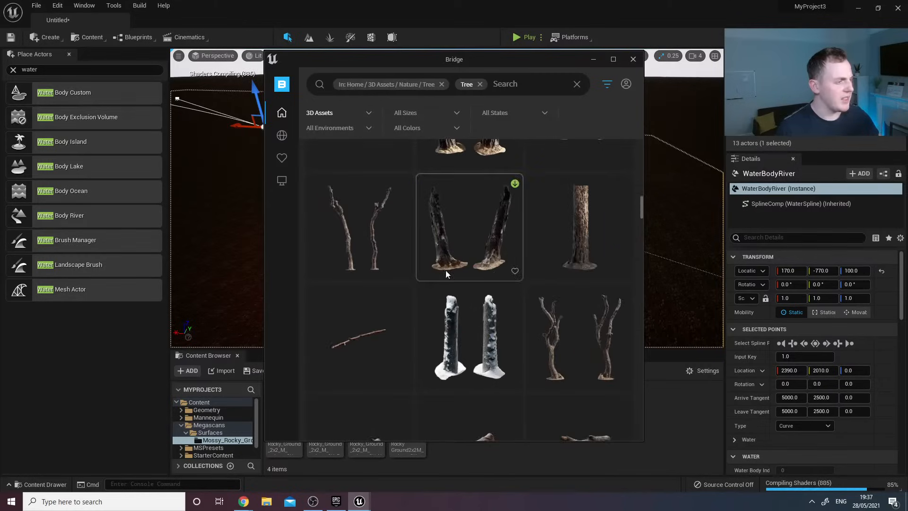
pyautogui.click(566, 331)
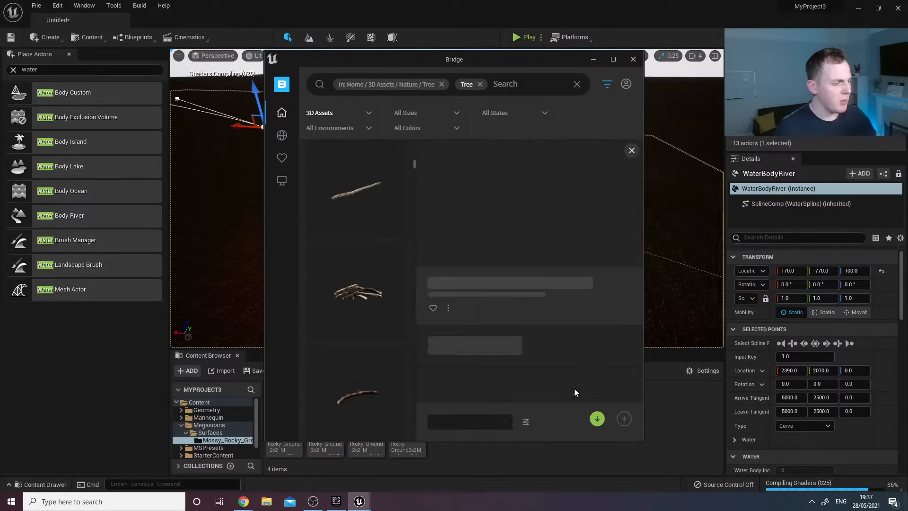
pyautogui.click(597, 418)
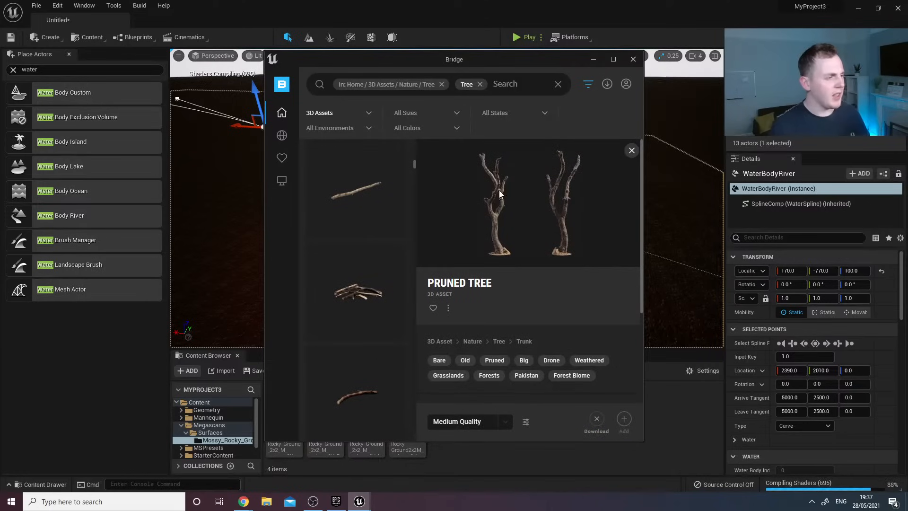
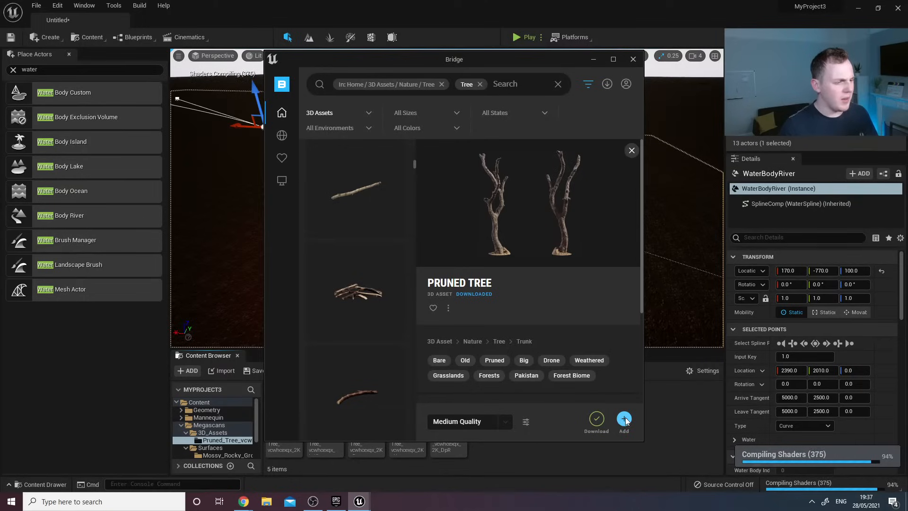
pyautogui.click(624, 419)
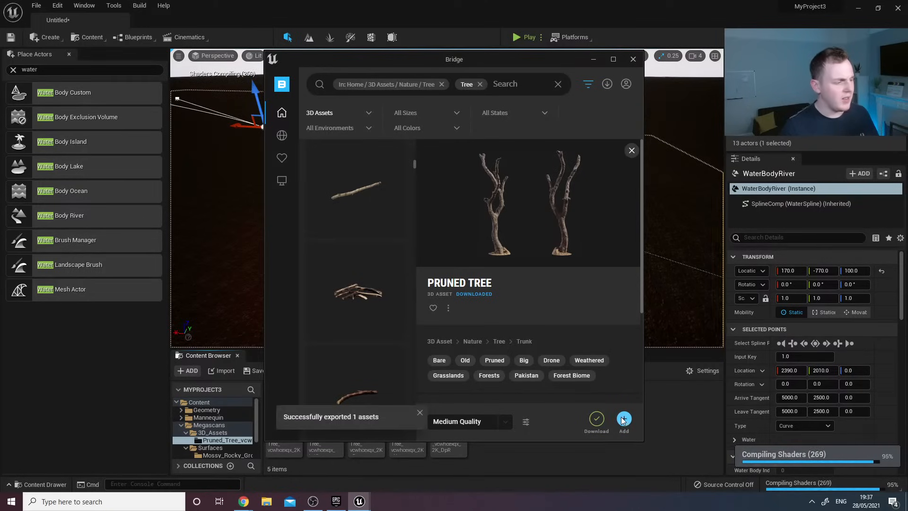
pyautogui.click(594, 58)
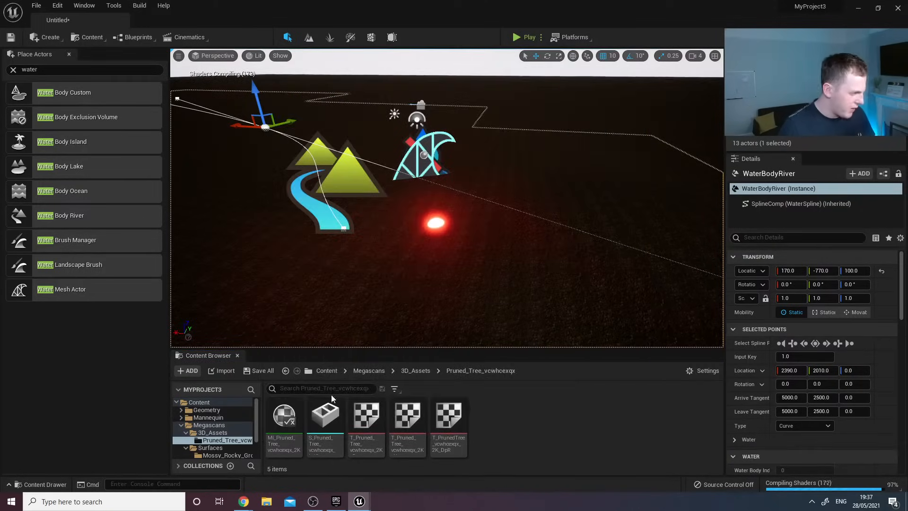
# Switch to Foliage mode and add the S_Pruned_Tree static mesh as a foliage type.
pyautogui.click(283, 416)
pyautogui.scroll(-3, 322, 213)
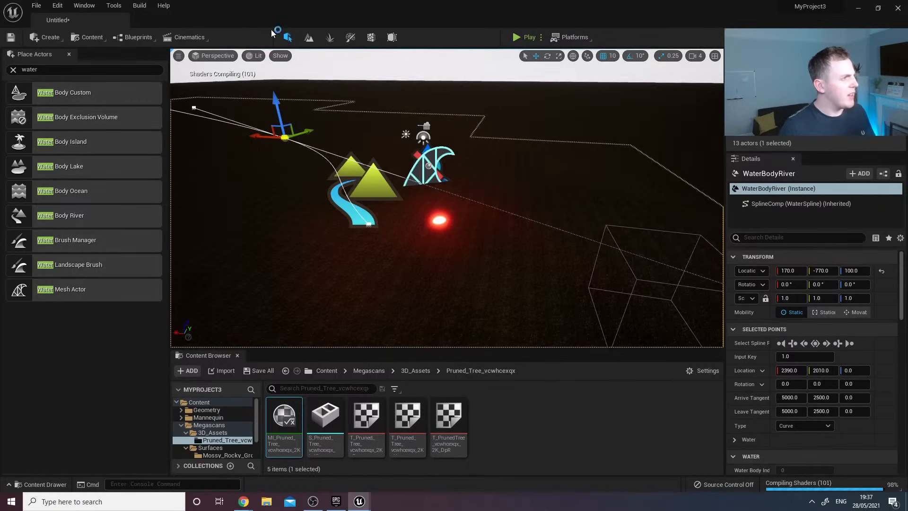
pyautogui.click(332, 43)
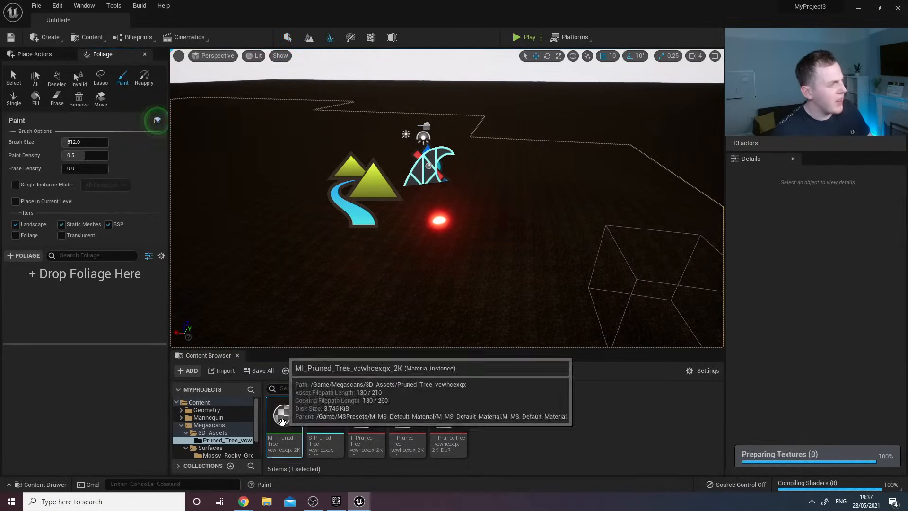
pyautogui.moveTo(283, 421); pyautogui.dragTo(81, 282)
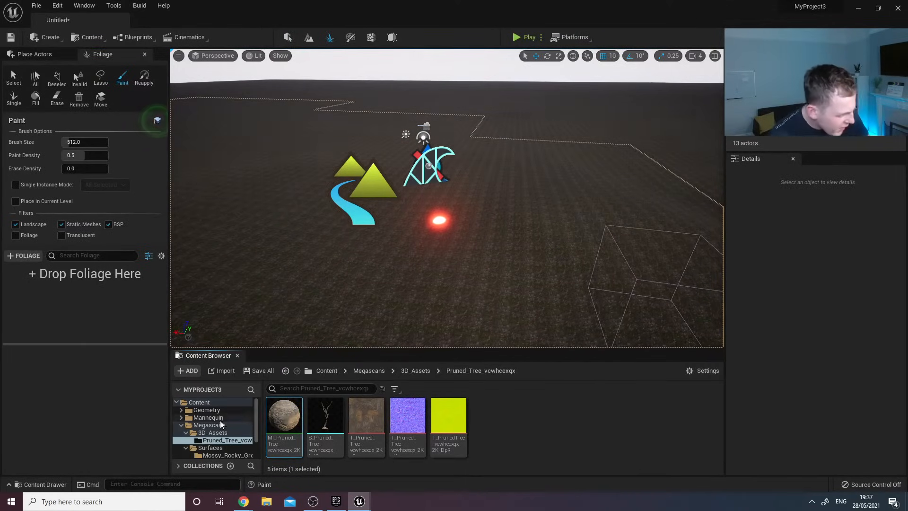
pyautogui.moveTo(325, 418)
pyautogui.mouseDown()
pyautogui.moveTo(331, 230)
pyautogui.moveTo(61, 269)
pyautogui.moveTo(73, 284)
pyautogui.mouseUp()
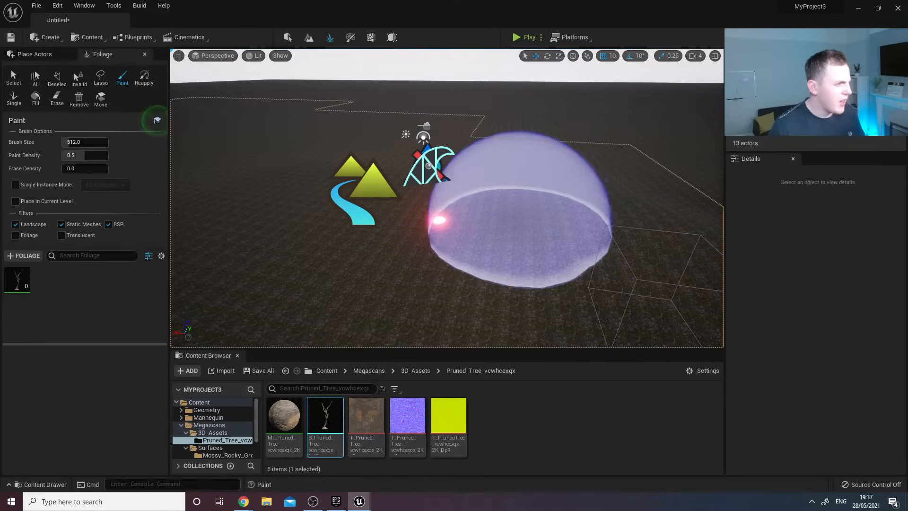
# Try painting pruned trees beside the glowing sphere at 0.5 paint density, view them up close, and undo the stroke.
pyautogui.moveTo(520, 210)
pyautogui.mouseDown(button='right')
pyautogui.moveTo(520, 182)
pyautogui.moveTo(534, 177)
pyautogui.moveTo(523, 166)
pyautogui.moveTo(533, 182)
pyautogui.mouseUp(button='right')
pyautogui.press('w')
pyautogui.press('s')
pyautogui.moveTo(541, 210); pyautogui.dragTo(632, 239)
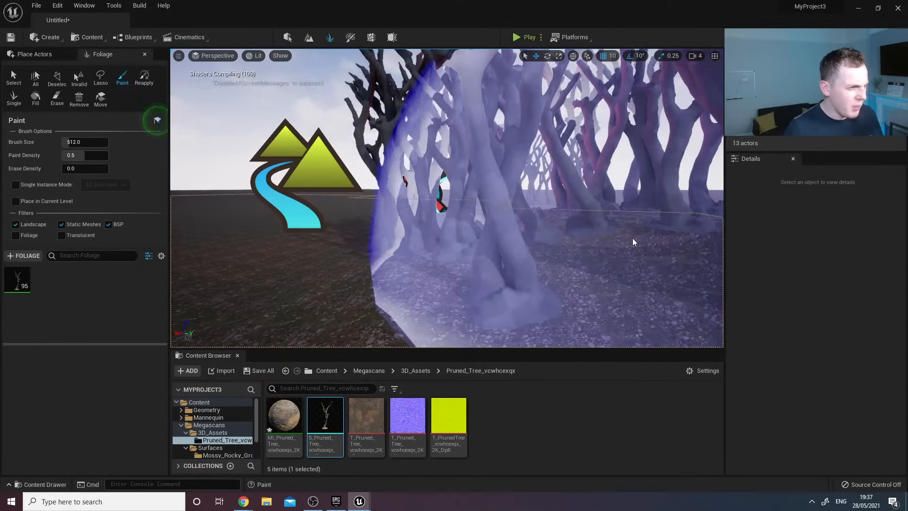
pyautogui.press('w')
pyautogui.moveTo(632, 239)
pyautogui.mouseDown(button='right')
pyautogui.moveTo(636, 228)
pyautogui.moveTo(619, 232)
pyautogui.moveTo(603, 250)
pyautogui.moveTo(544, 239)
pyautogui.moveTo(570, 237)
pyautogui.moveTo(505, 231)
pyautogui.mouseUp(button='right')
pyautogui.press('s')
pyautogui.press('w')
pyautogui.press('s')
pyautogui.hotkey('ctrl', 'z')
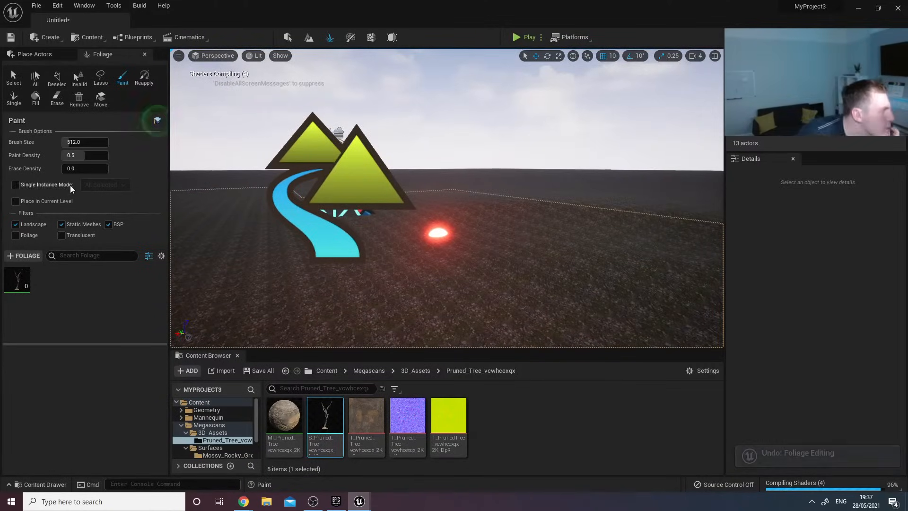
# Try painting pruned trees around the glowing sphere with the paint density set to 0.18, and undo the stroke.
pyautogui.click(85, 155)
pyautogui.write('0.18')
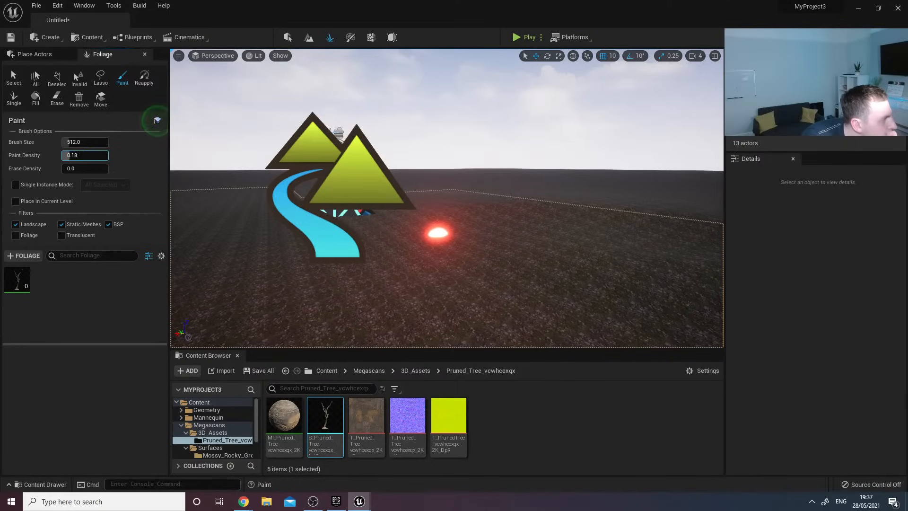
pyautogui.moveTo(462, 233)
pyautogui.mouseDown()
pyautogui.moveTo(450, 203)
pyautogui.moveTo(582, 219)
pyautogui.moveTo(611, 254)
pyautogui.mouseUp()
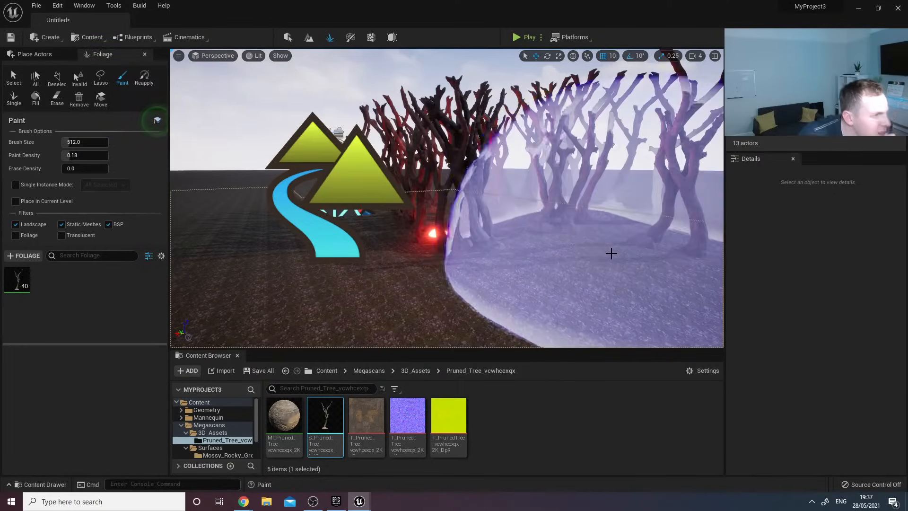
pyautogui.press('w')
pyautogui.moveTo(683, 307)
pyautogui.mouseDown(button='right')
pyautogui.moveTo(677, 293)
pyautogui.moveTo(700, 292)
pyautogui.mouseUp(button='right')
pyautogui.press('s')
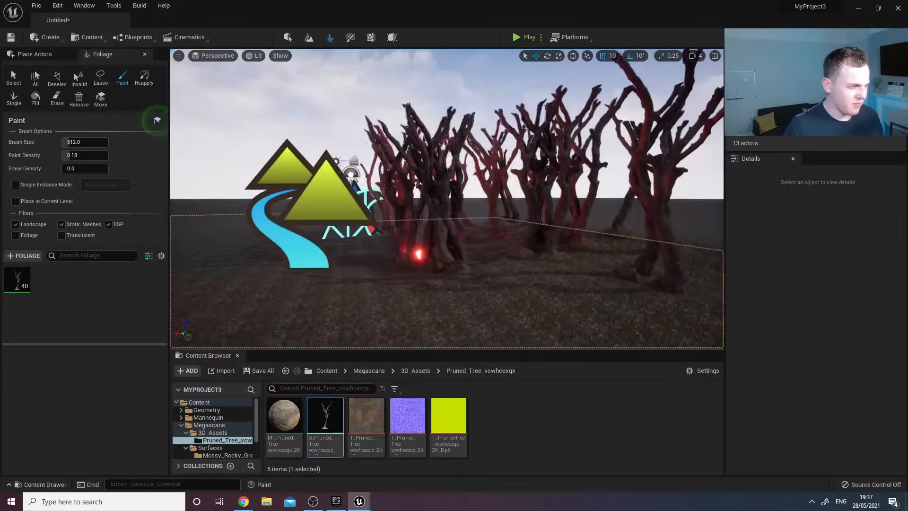
pyautogui.hotkey('ctrl', 'z')
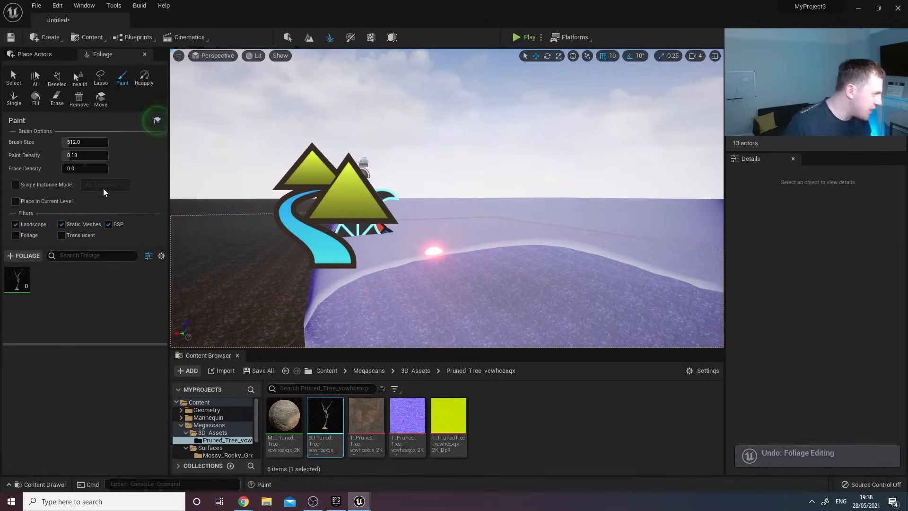
# Set the foliage brush's paint density to 0.1.
pyautogui.click(84, 156)
pyautogui.write('0')
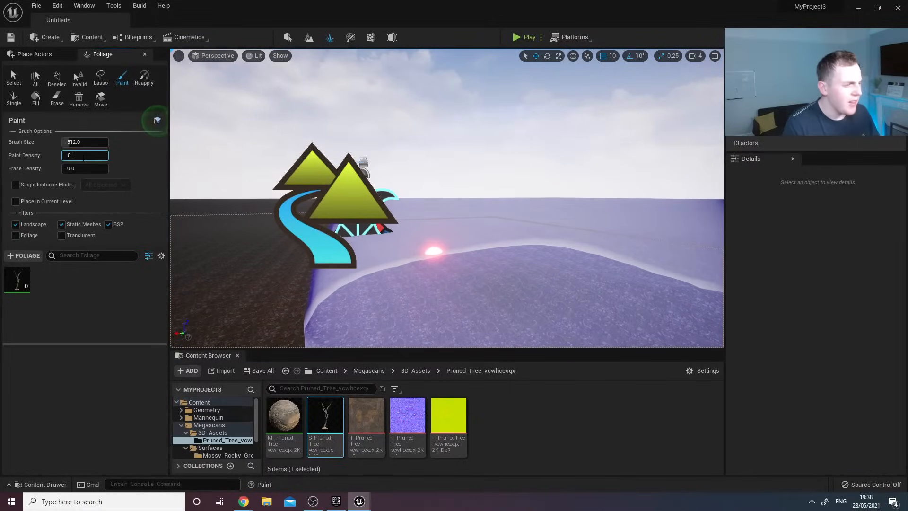
pyautogui.write('.1')
pyautogui.press('Return')
# Paint clusters of pruned trees on both sides of the glowing sphere with the 0.1 density brush.
pyautogui.press('w')
pyautogui.moveTo(420, 242)
pyautogui.mouseDown(button='right')
pyautogui.moveTo(423, 216)
pyautogui.moveTo(464, 247)
pyautogui.mouseUp(button='right')
pyautogui.press('s')
pyautogui.moveTo(464, 248)
pyautogui.mouseDown()
pyautogui.moveTo(522, 251)
pyautogui.moveTo(498, 266)
pyautogui.mouseUp()
pyautogui.moveTo(499, 265); pyautogui.dragTo(535, 279, button='right')
pyautogui.press('s')
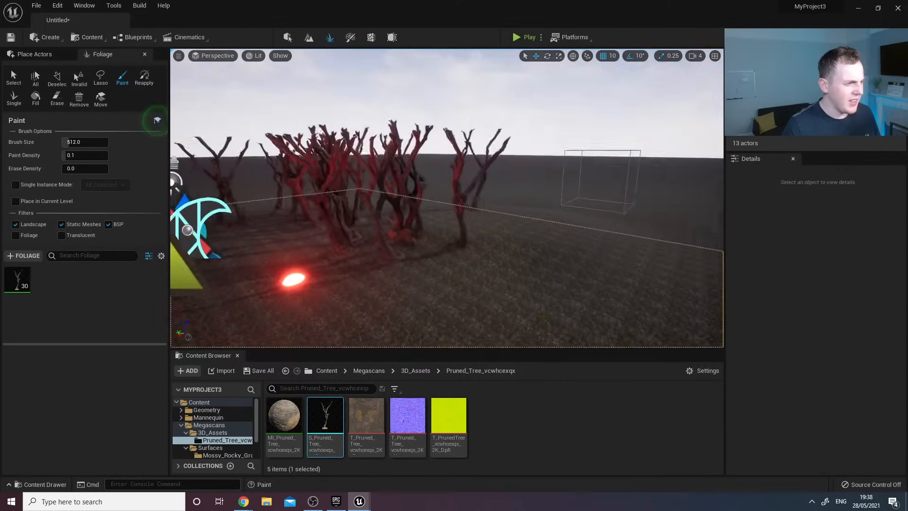
pyautogui.moveTo(604, 258)
pyautogui.mouseDown(button='right')
pyautogui.moveTo(562, 258)
pyautogui.moveTo(603, 257)
pyautogui.mouseUp(button='right')
pyautogui.press('w')
pyautogui.press('s')
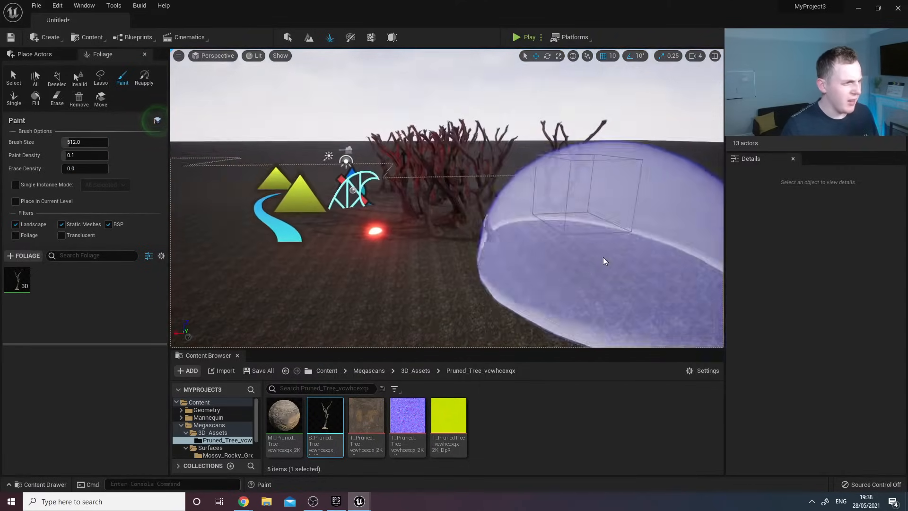
pyautogui.moveTo(606, 261)
pyautogui.mouseDown()
pyautogui.moveTo(507, 260)
pyautogui.moveTo(379, 230)
pyautogui.mouseUp()
pyautogui.moveTo(379, 230); pyautogui.dragTo(436, 230, button='right')
pyautogui.moveTo(435, 230)
pyautogui.mouseDown()
pyautogui.moveTo(441, 219)
pyautogui.moveTo(312, 330)
pyautogui.mouseUp()
# Turn on Game View and examine the painted trees around the sphere from among the trunks and from above.
pyautogui.moveTo(312, 330)
pyautogui.mouseDown(button='right')
pyautogui.moveTo(326, 342)
pyautogui.moveTo(331, 317)
pyautogui.mouseUp(button='right')
pyautogui.press('w')
pyautogui.press('s')
pyautogui.press('q')
pyautogui.press('s')
pyautogui.press('g')
pyautogui.moveTo(495, 263)
pyautogui.mouseDown(button='right')
pyautogui.moveTo(504, 223)
pyautogui.moveTo(495, 256)
pyautogui.moveTo(426, 252)
pyautogui.mouseUp(button='right')
pyautogui.press('s')
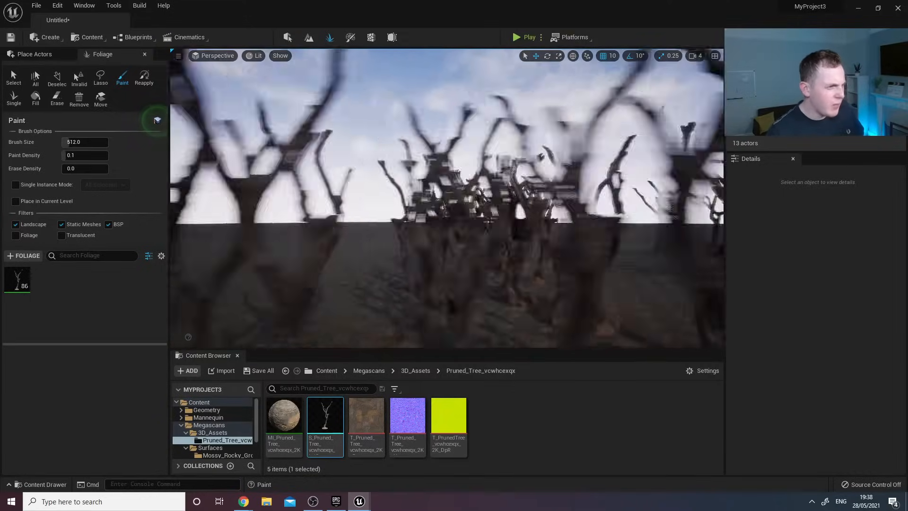
pyautogui.moveTo(489, 221); pyautogui.dragTo(513, 242, button='right')
pyautogui.press('s')
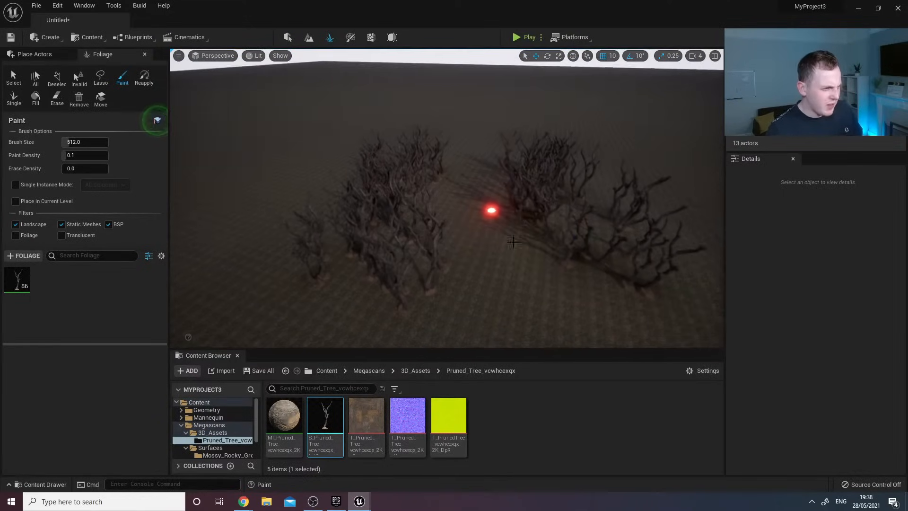
# Undo all of the painted pruned tree strokes.
pyautogui.hotkey('ctrl', 'z')
pyautogui.hotkey('ctrl', 'z')
pyautogui.hotkey('ctrl', 'z')
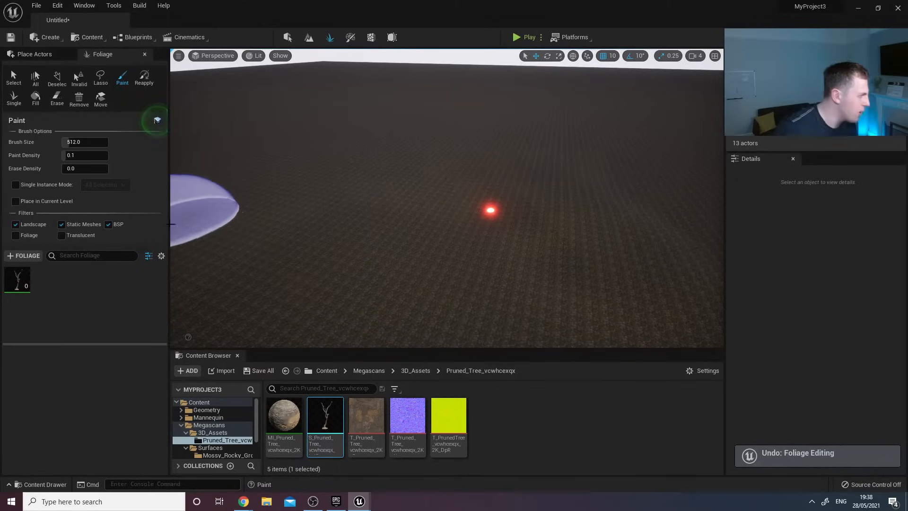
# Set the pruned tree foliage type's maximum Scale X to 1.3 with Uniform scaling.
pyautogui.click(18, 282)
pyautogui.scroll(-3, 45, 427)
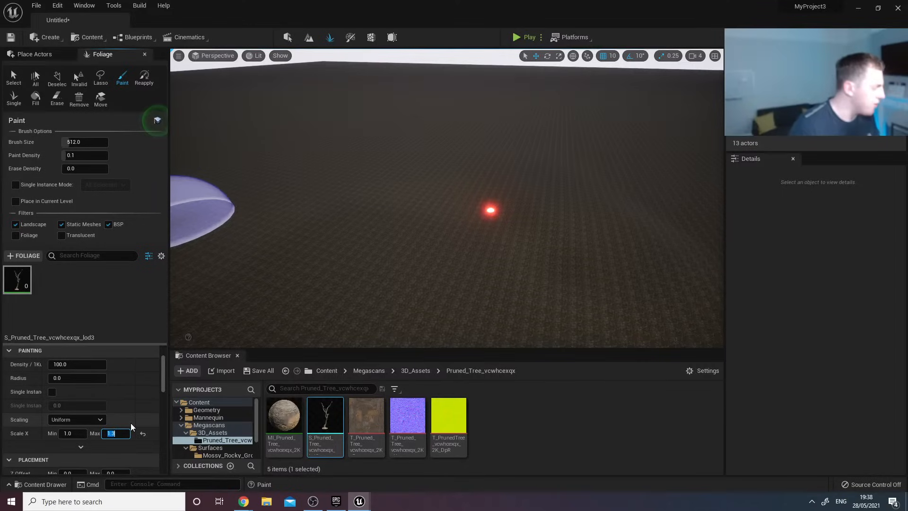
pyautogui.scroll(-2, 131, 423)
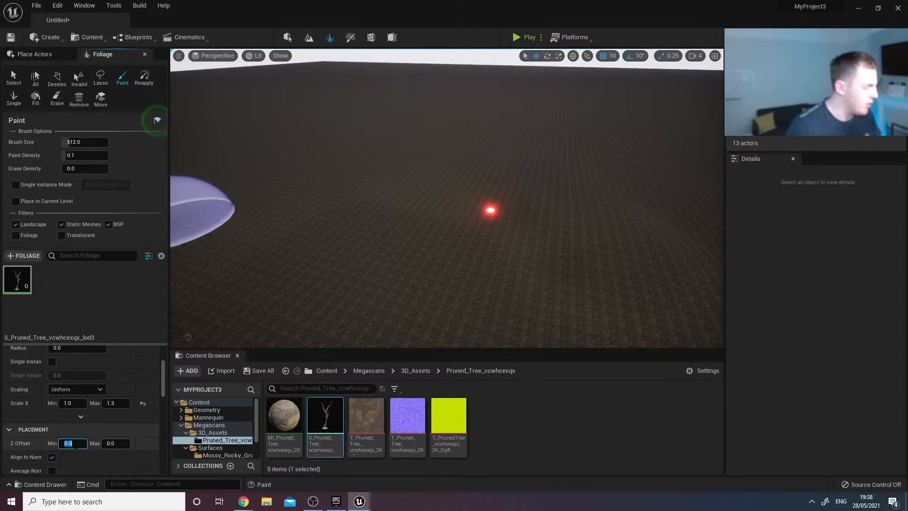
# Review the pruned tree foliage type's placement, instance and scalability settings, including Random Yaw.
pyautogui.scroll(-6, 74, 445)
pyautogui.scroll(-3, 78, 444)
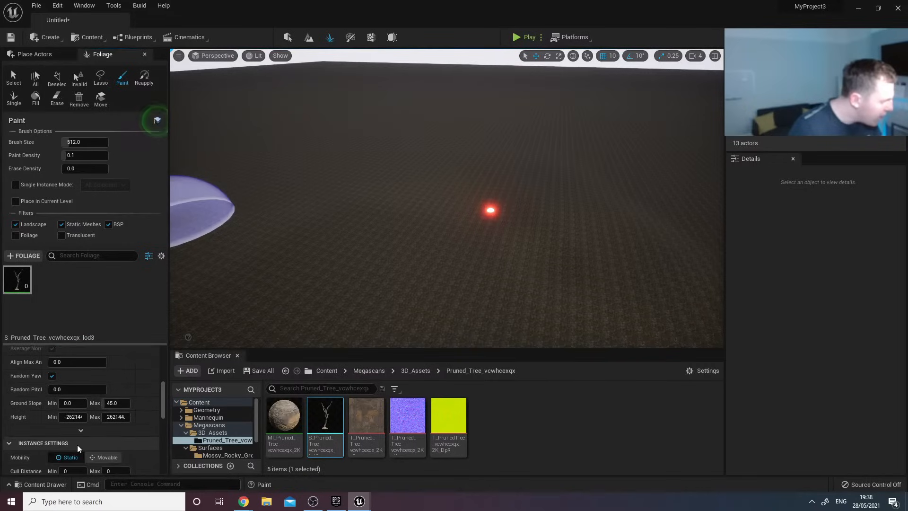
pyautogui.scroll(8, 86, 437)
pyautogui.scroll(-5, 86, 439)
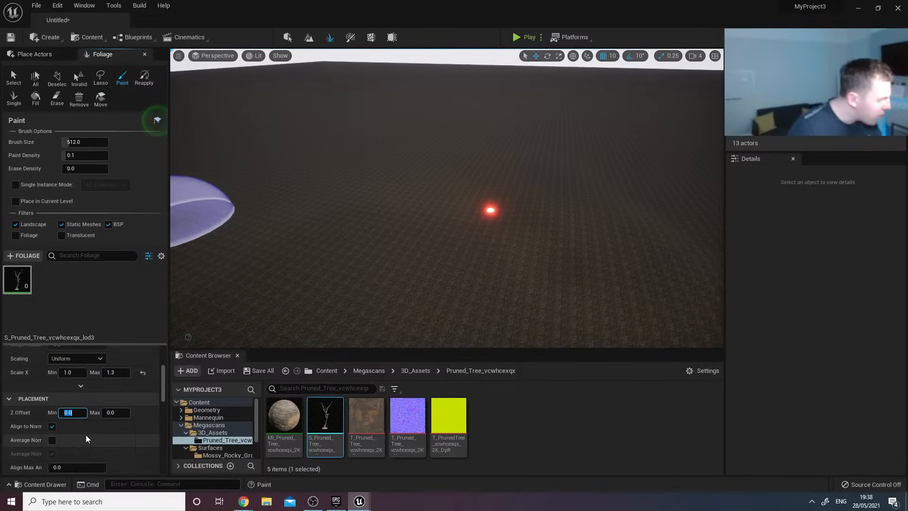
pyautogui.scroll(-2, 72, 414)
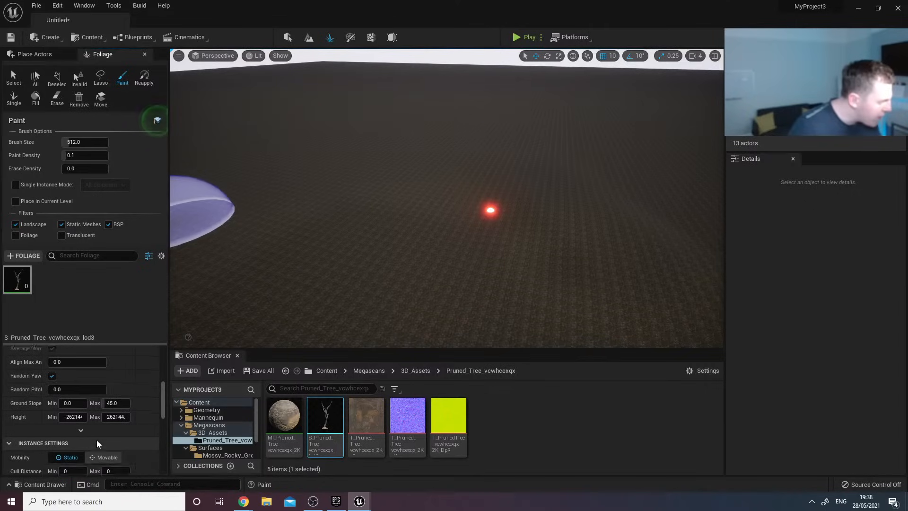
pyautogui.scroll(-4, 96, 441)
pyautogui.scroll(-7, 95, 439)
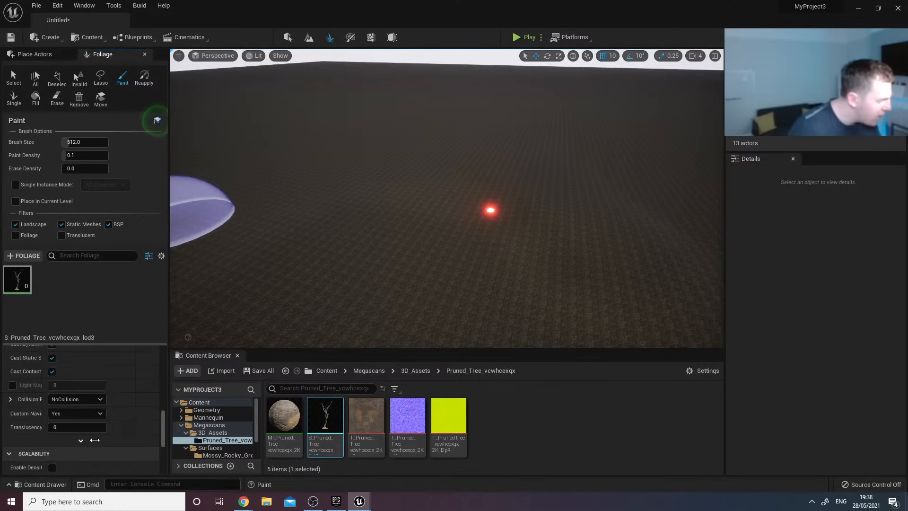
pyautogui.scroll(8, 95, 440)
pyautogui.scroll(3, 94, 442)
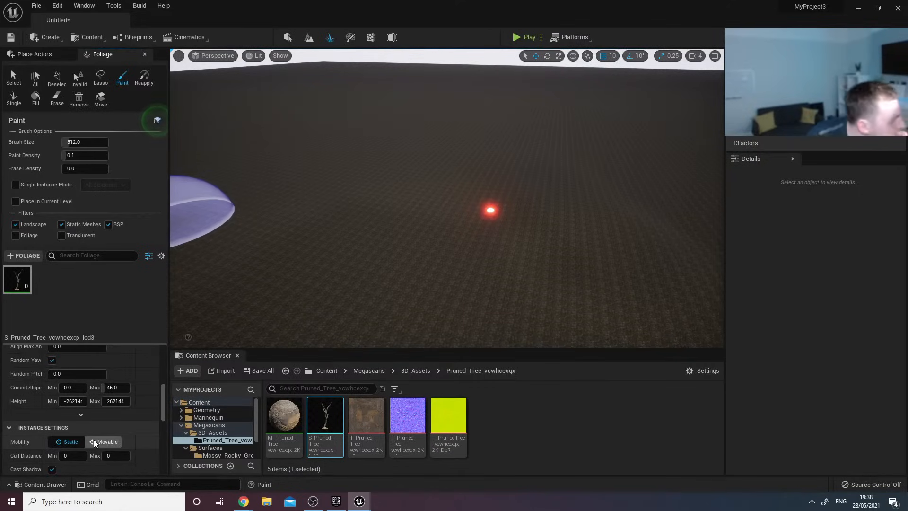
pyautogui.scroll(5, 116, 398)
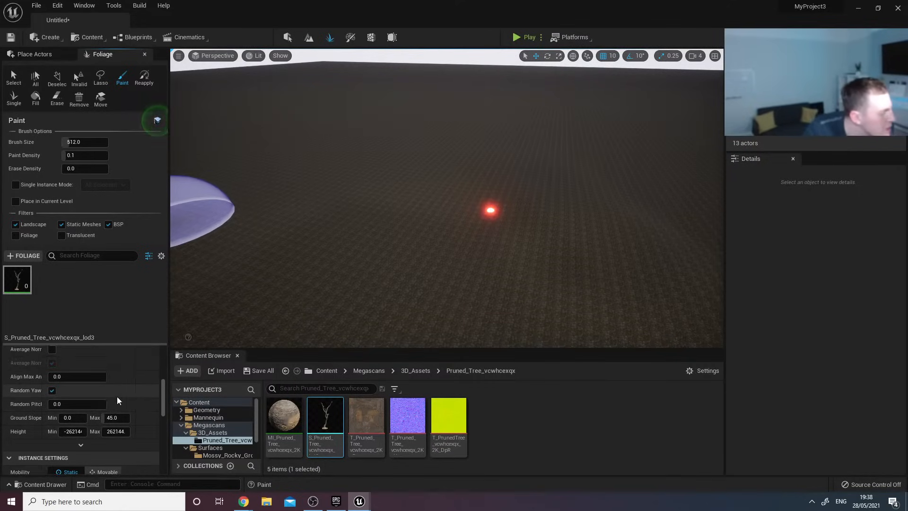
pyautogui.scroll(-2, 108, 391)
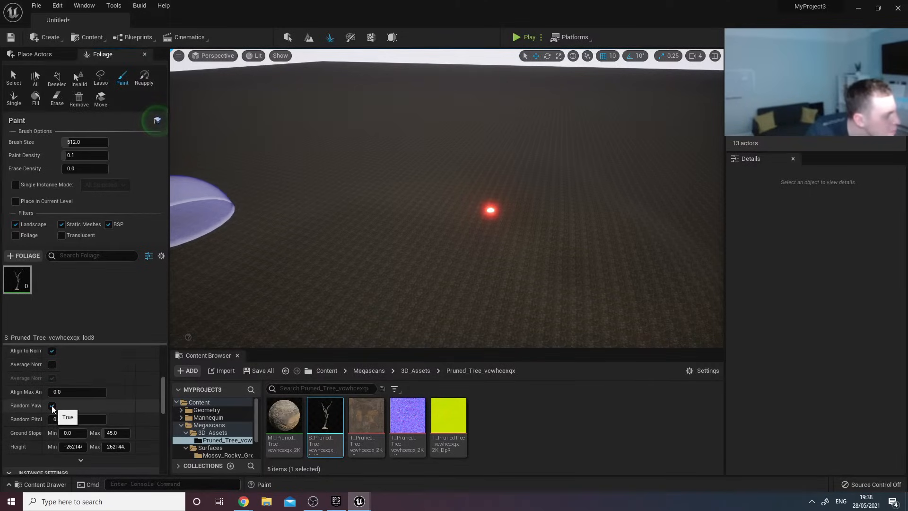
# Paint pruned trees along one side of the glowing sphere, check them from several angles, and undo the last stroke.
pyautogui.moveTo(586, 181)
pyautogui.mouseDown()
pyautogui.moveTo(575, 176)
pyautogui.moveTo(662, 237)
pyautogui.mouseUp()
pyautogui.moveTo(549, 260)
pyautogui.mouseDown(button='right')
pyautogui.moveTo(587, 286)
pyautogui.moveTo(608, 224)
pyautogui.moveTo(604, 200)
pyautogui.moveTo(610, 224)
pyautogui.moveTo(624, 231)
pyautogui.moveTo(533, 248)
pyautogui.mouseUp(button='right')
pyautogui.press('w')
pyautogui.press('q')
pyautogui.press('s')
pyautogui.press('q')
pyautogui.press('w')
pyautogui.press('s')
pyautogui.hotkey('ctrl', 'z')
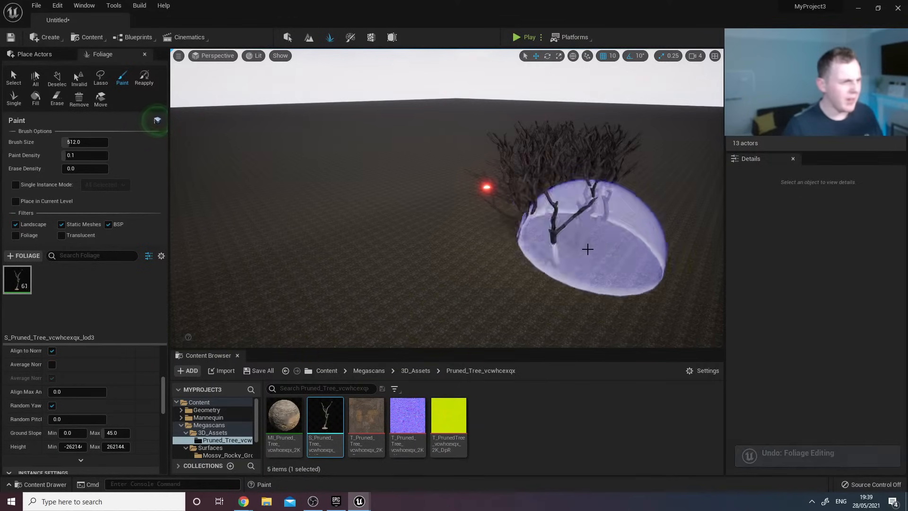
# Paint pruned trees on the sphere's opposite side and extend them in a long curved band around the open ground.
pyautogui.moveTo(415, 171)
pyautogui.mouseDown()
pyautogui.moveTo(371, 246)
pyautogui.moveTo(483, 206)
pyautogui.mouseUp()
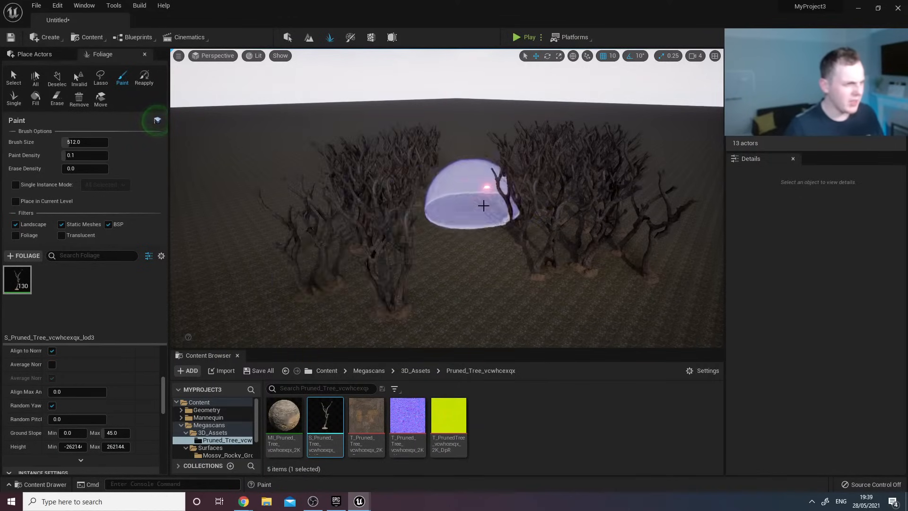
pyautogui.press('w')
pyautogui.moveTo(483, 205)
pyautogui.mouseDown(button='right')
pyautogui.moveTo(483, 192)
pyautogui.moveTo(477, 246)
pyautogui.moveTo(511, 237)
pyautogui.mouseUp(button='right')
pyautogui.press('s')
pyautogui.moveTo(490, 163); pyautogui.dragTo(483, 162)
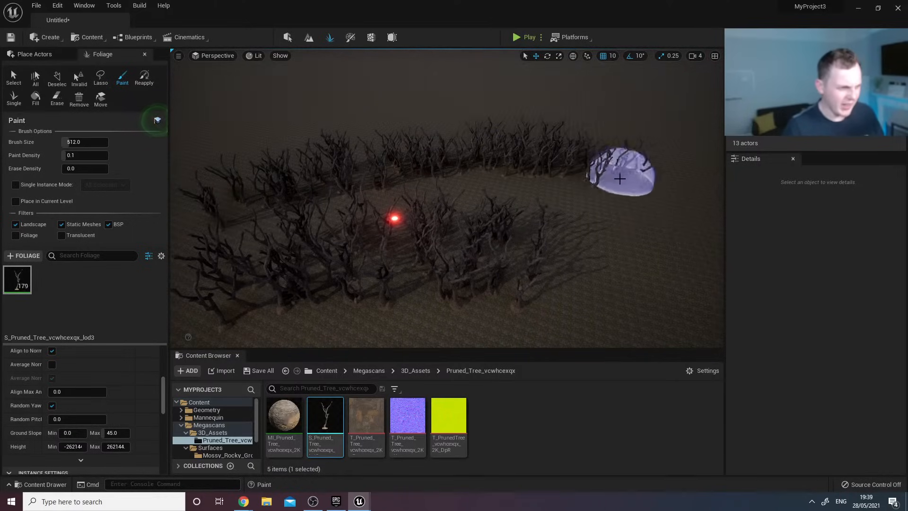
# Paint more pruned trees at 0.1 density along both sides of the curved path around the red light.
pyautogui.press('s')
pyautogui.moveTo(667, 221)
pyautogui.mouseDown(button='right')
pyautogui.moveTo(686, 239)
pyautogui.moveTo(698, 227)
pyautogui.mouseUp(button='right')
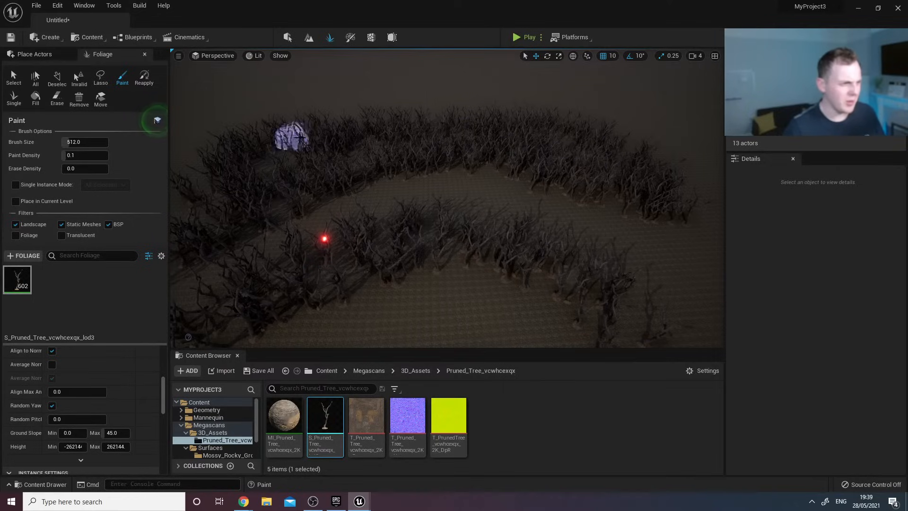
pyautogui.moveTo(561, 123); pyautogui.dragTo(511, 125)
pyautogui.moveTo(511, 125)
pyautogui.mouseDown(button='right')
pyautogui.moveTo(407, 163)
pyautogui.moveTo(442, 135)
pyautogui.moveTo(426, 149)
pyautogui.moveTo(423, 107)
pyautogui.moveTo(435, 158)
pyautogui.moveTo(435, 115)
pyautogui.moveTo(418, 130)
pyautogui.moveTo(428, 175)
pyautogui.moveTo(424, 132)
pyautogui.mouseUp(button='right')
pyautogui.press('w')
pyautogui.press('s')
pyautogui.press('w')
pyautogui.press('s')
pyautogui.press('s')
pyautogui.moveTo(352, 149)
pyautogui.mouseDown(button='right')
pyautogui.moveTo(324, 177)
pyautogui.moveTo(351, 150)
pyautogui.mouseUp(button='right')
pyautogui.press('s')
# Undo all the painted tree strokes to clear the foliage from the landscape.
pyautogui.hotkey('ctrl', 'z')
pyautogui.hotkey('ctrl', 'z')
pyautogui.hotkey('ctrl', 'z')
pyautogui.hotkey('ctrl', 'z')
pyautogui.hotkey('ctrl', 'z')
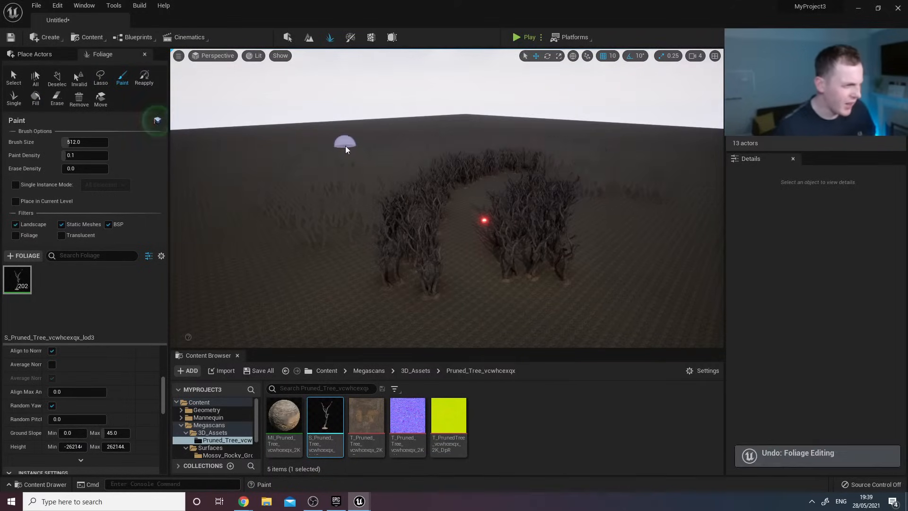
# Set the pruned tree foliage's maximum Scale X to 2.0.
pyautogui.scroll(-2, 120, 428)
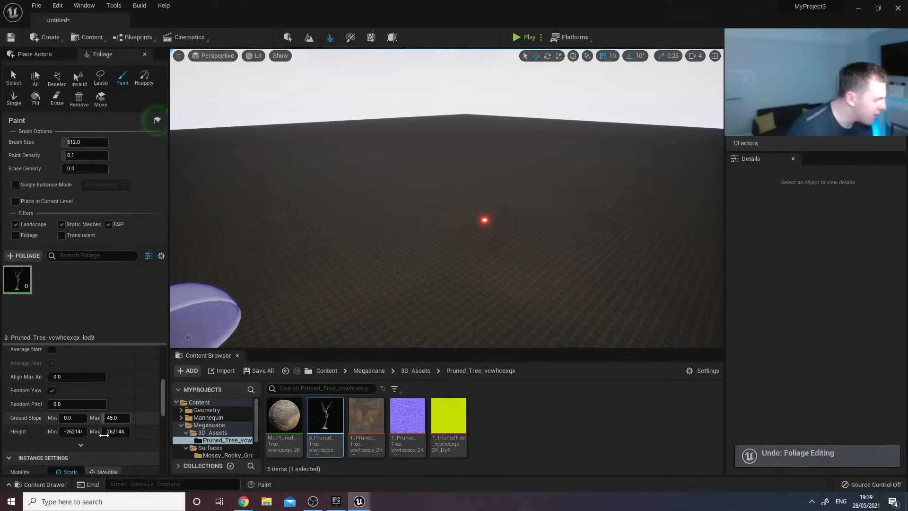
pyautogui.scroll(3, 108, 437)
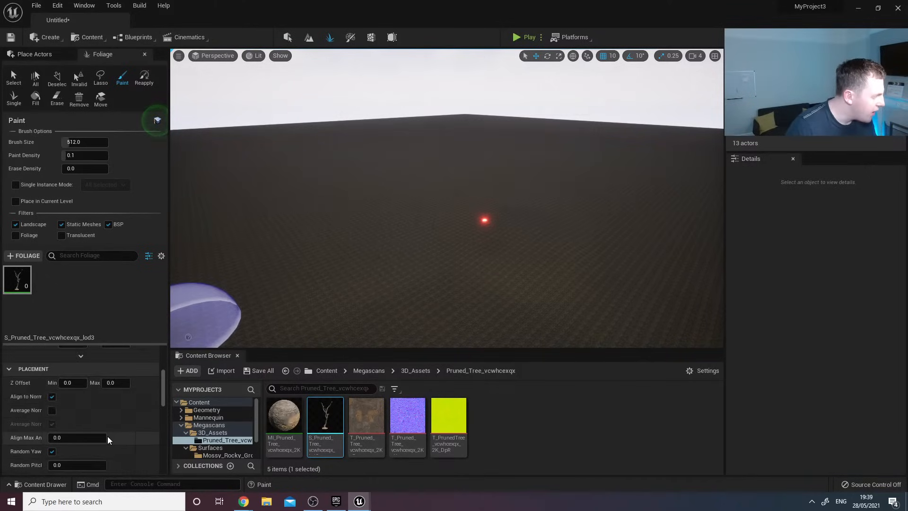
pyautogui.moveTo(114, 405); pyautogui.dragTo(118, 405)
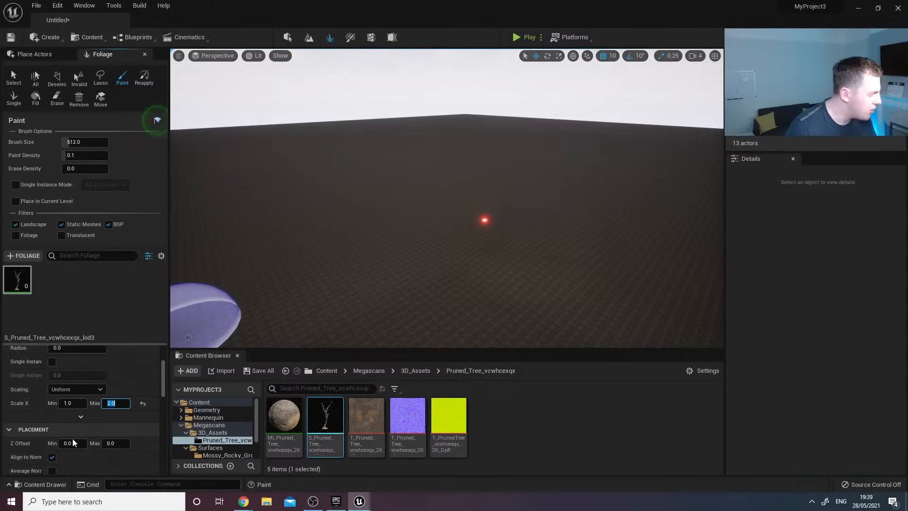
# Try painting a patch of trees beside the red light with the paint density at 0.5.
pyautogui.click(72, 156)
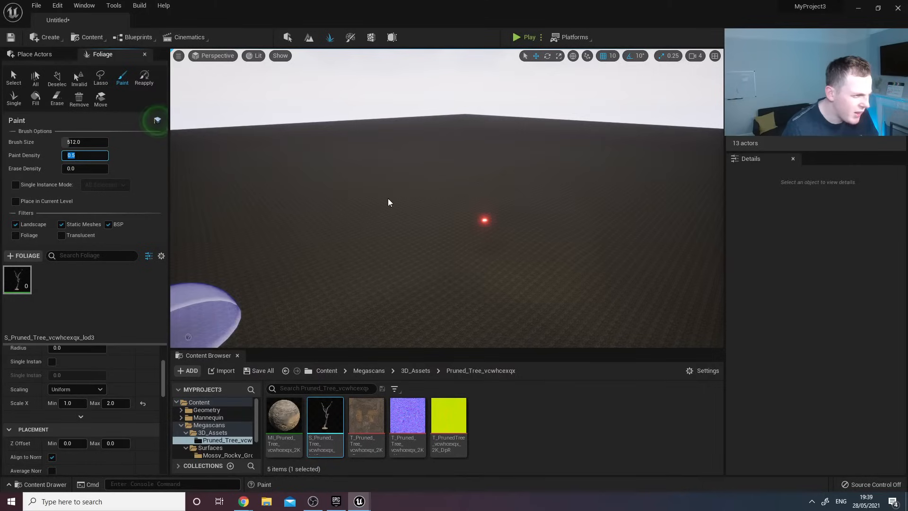
pyautogui.click(539, 263)
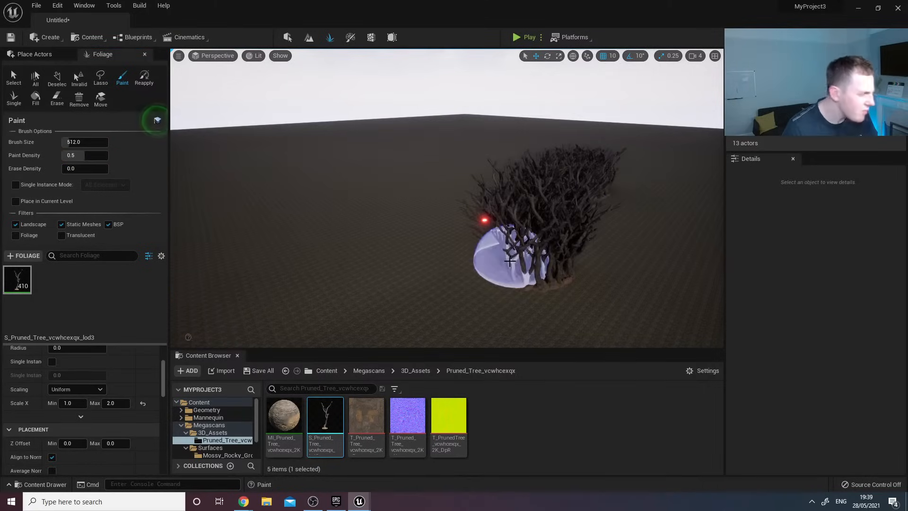
pyautogui.hotkey('ctrl', 'z')
# Set the paint density to 0.05 and paint pruned trees on both sides of the red light, leaving a path between them.
pyautogui.click(85, 156)
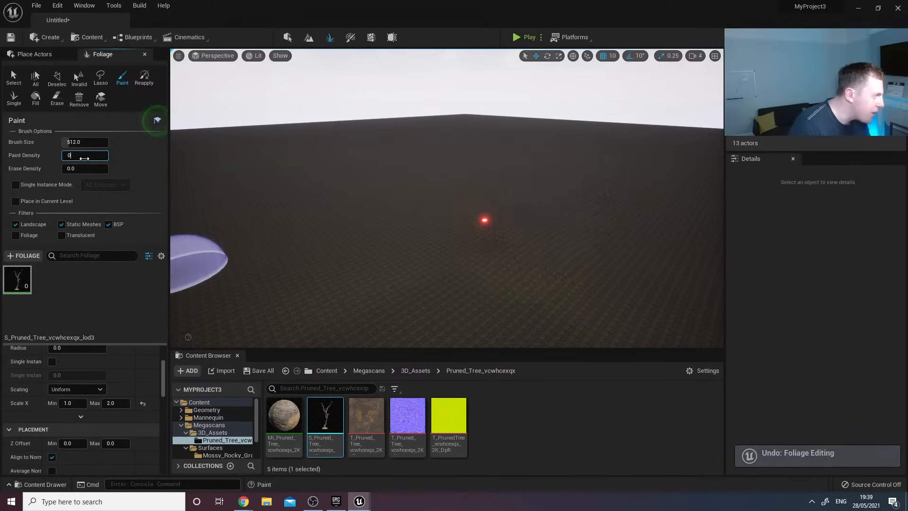
pyautogui.moveTo(513, 251); pyautogui.dragTo(540, 208)
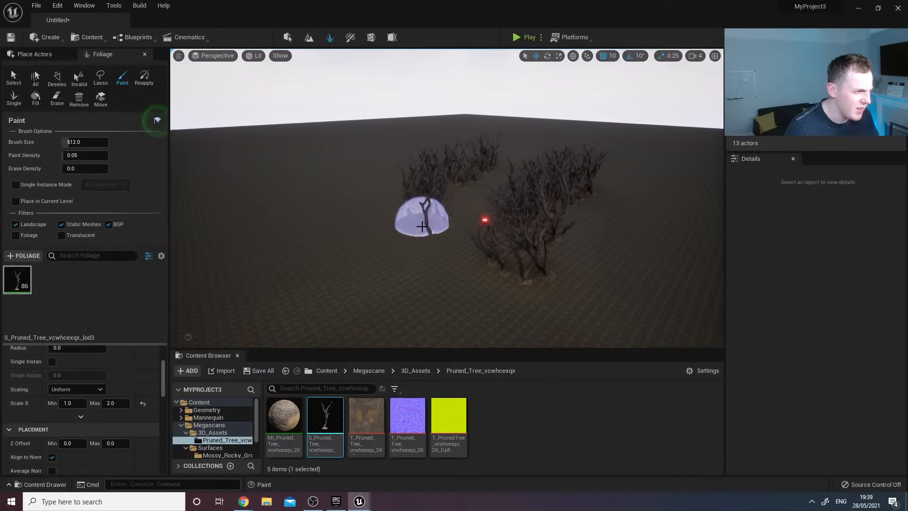
pyautogui.moveTo(422, 226); pyautogui.dragTo(440, 259)
pyautogui.press('w')
pyautogui.moveTo(440, 259)
pyautogui.mouseDown(button='right')
pyautogui.moveTo(440, 291)
pyautogui.moveTo(440, 260)
pyautogui.moveTo(412, 293)
pyautogui.moveTo(421, 241)
pyautogui.moveTo(409, 229)
pyautogui.mouseUp(button='right')
pyautogui.press('s')
# Extend the painted forest outward and into the distance along both sides of the path.
pyautogui.moveTo(442, 259)
pyautogui.mouseDown()
pyautogui.moveTo(421, 172)
pyautogui.moveTo(573, 103)
pyautogui.mouseUp()
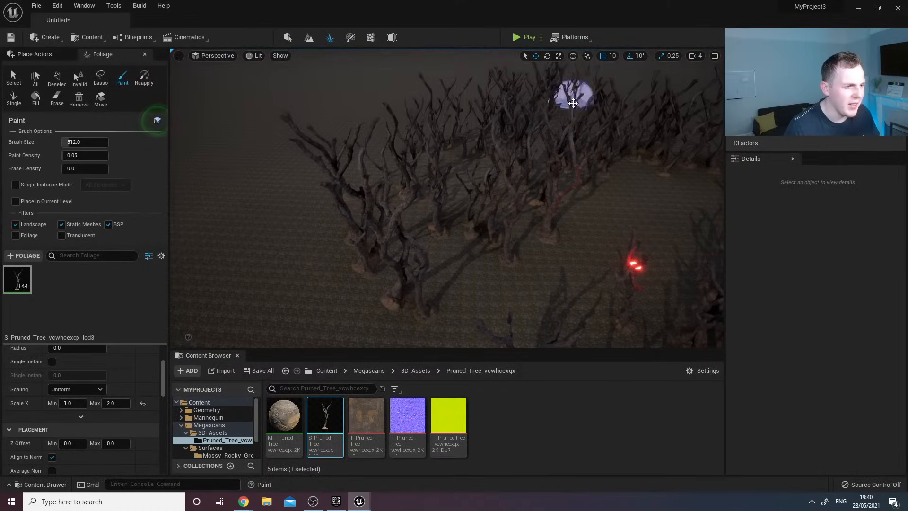
pyautogui.moveTo(697, 128); pyautogui.dragTo(609, 118)
pyautogui.press('s')
pyautogui.moveTo(587, 127)
pyautogui.mouseDown(button='right')
pyautogui.moveTo(634, 109)
pyautogui.moveTo(624, 97)
pyautogui.mouseUp(button='right')
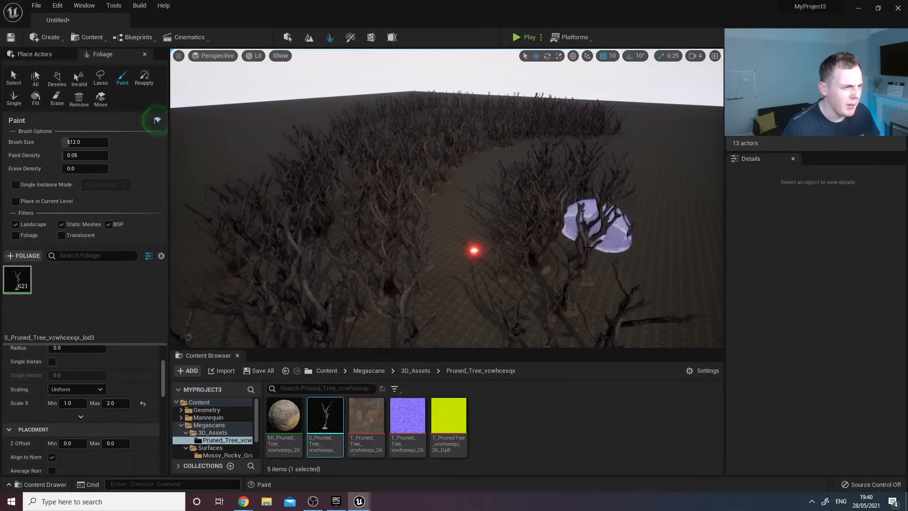
pyautogui.press('w')
pyautogui.moveTo(632, 220)
pyautogui.mouseDown(button='right')
pyautogui.moveTo(622, 246)
pyautogui.moveTo(632, 248)
pyautogui.moveTo(643, 189)
pyautogui.moveTo(633, 208)
pyautogui.moveTo(624, 196)
pyautogui.moveTo(631, 224)
pyautogui.mouseUp(button='right')
pyautogui.moveTo(157, 121); pyautogui.dragTo(158, 121, button='right')
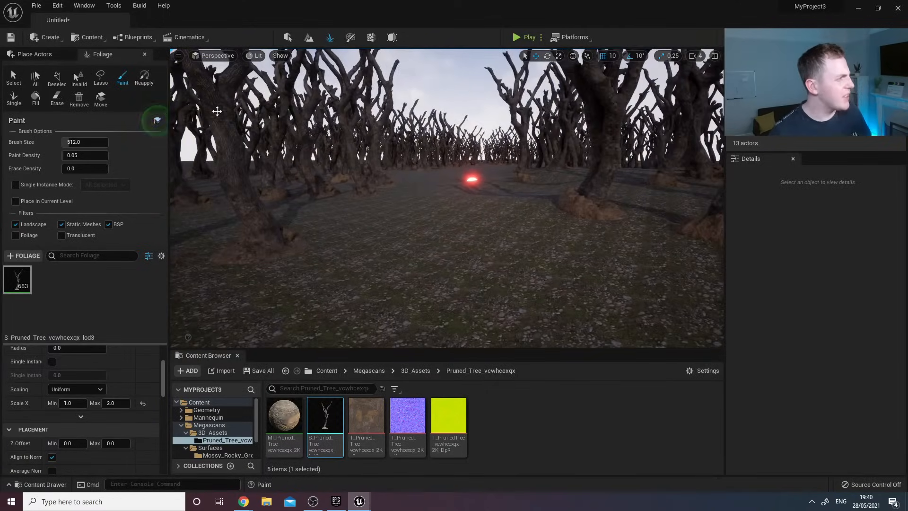
# Switch to landscape sculpting and raise the ground beneath the trees beside the path near the red light.
pyautogui.click(308, 37)
pyautogui.moveTo(561, 197); pyautogui.dragTo(629, 217, button='right')
pyautogui.moveTo(630, 217)
pyautogui.mouseDown()
pyautogui.moveTo(600, 158)
pyautogui.moveTo(546, 240)
pyautogui.moveTo(576, 124)
pyautogui.moveTo(532, 204)
pyautogui.mouseUp()
pyautogui.press('w')
pyautogui.moveTo(532, 203)
pyautogui.mouseDown(button='right')
pyautogui.moveTo(526, 171)
pyautogui.moveTo(568, 173)
pyautogui.moveTo(571, 195)
pyautogui.mouseUp(button='right')
pyautogui.moveTo(571, 195)
pyautogui.mouseDown()
pyautogui.moveTo(484, 178)
pyautogui.moveTo(298, 186)
pyautogui.moveTo(446, 217)
pyautogui.moveTo(530, 205)
pyautogui.mouseUp()
pyautogui.press('w')
pyautogui.moveTo(530, 205)
pyautogui.mouseDown(button='right')
pyautogui.moveTo(577, 196)
pyautogui.moveTo(549, 201)
pyautogui.moveTo(551, 212)
pyautogui.moveTo(530, 205)
pyautogui.mouseUp(button='right')
pyautogui.press('s')
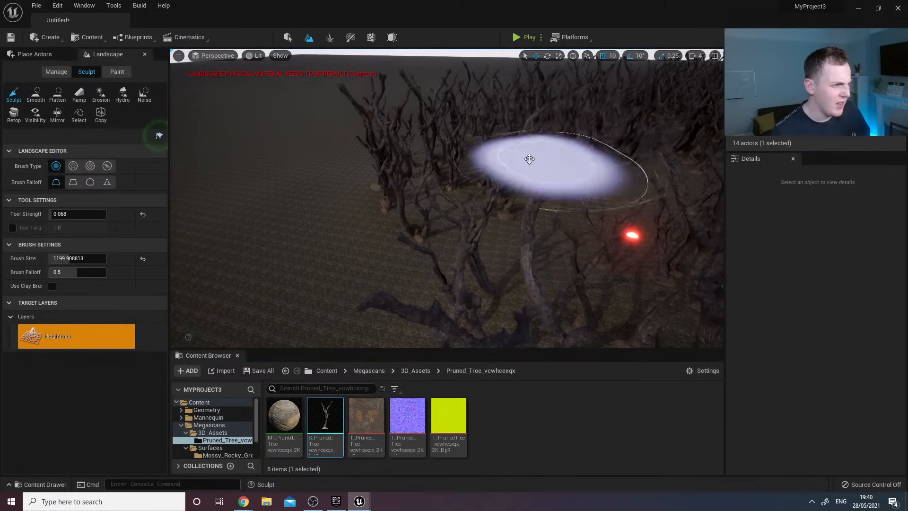
# Sculpt further raised ground under the rows of trees bordering the path.
pyautogui.moveTo(620, 143); pyautogui.dragTo(540, 185, button='right')
pyautogui.press('s')
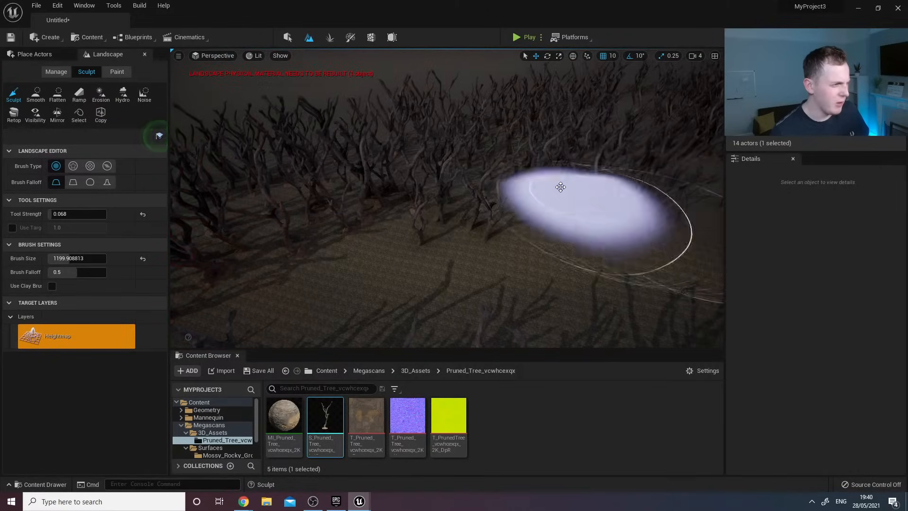
pyautogui.moveTo(377, 190); pyautogui.dragTo(378, 192, button='right')
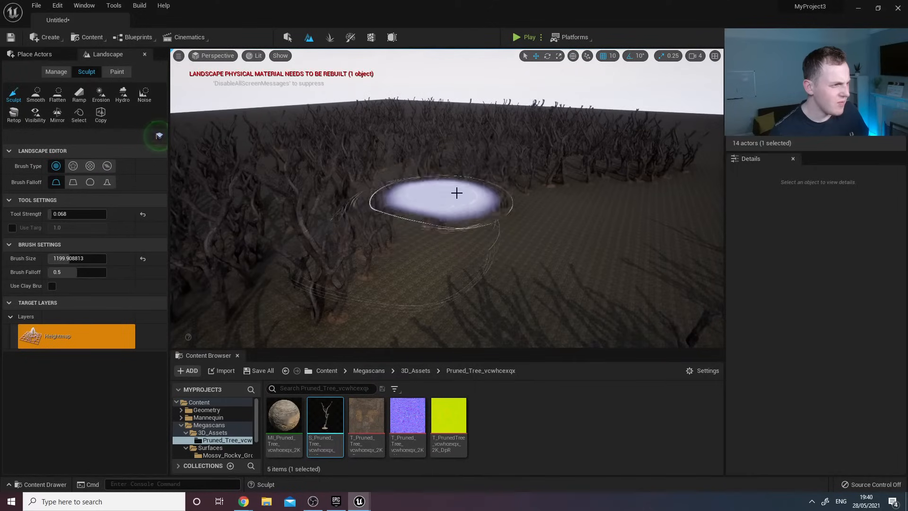
pyautogui.moveTo(456, 193); pyautogui.dragTo(573, 174)
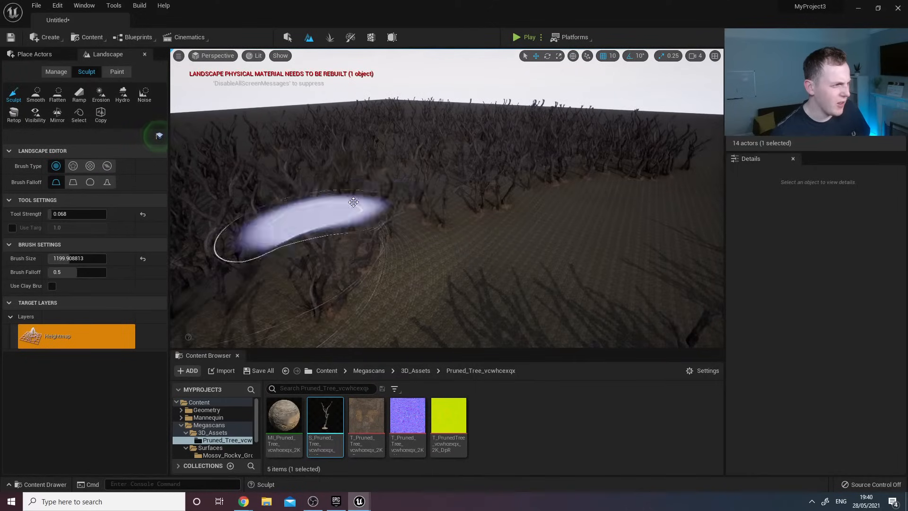
pyautogui.moveTo(583, 165)
pyautogui.mouseDown(button='right')
pyautogui.moveTo(584, 176)
pyautogui.moveTo(589, 164)
pyautogui.moveTo(614, 160)
pyautogui.mouseUp(button='right')
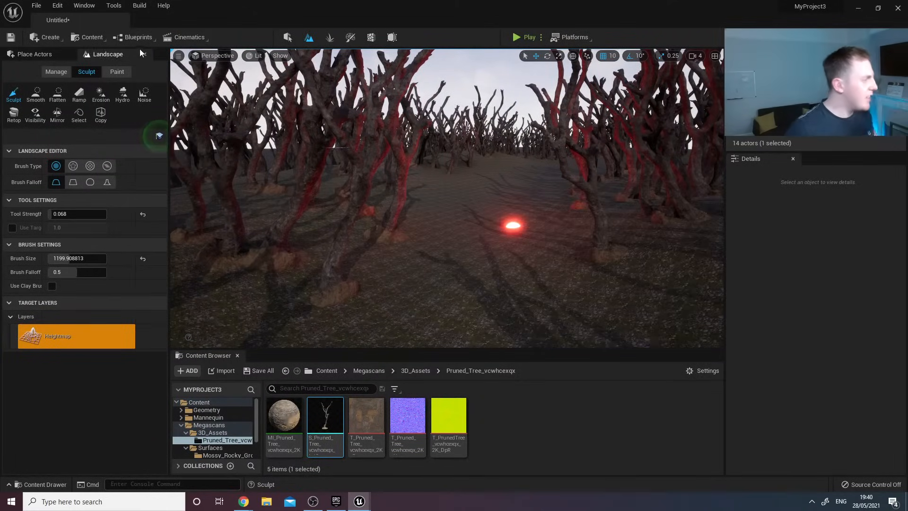
# Open Quixel Bridge and add rock as a search term for the 3D tree assets.
pyautogui.click(86, 39)
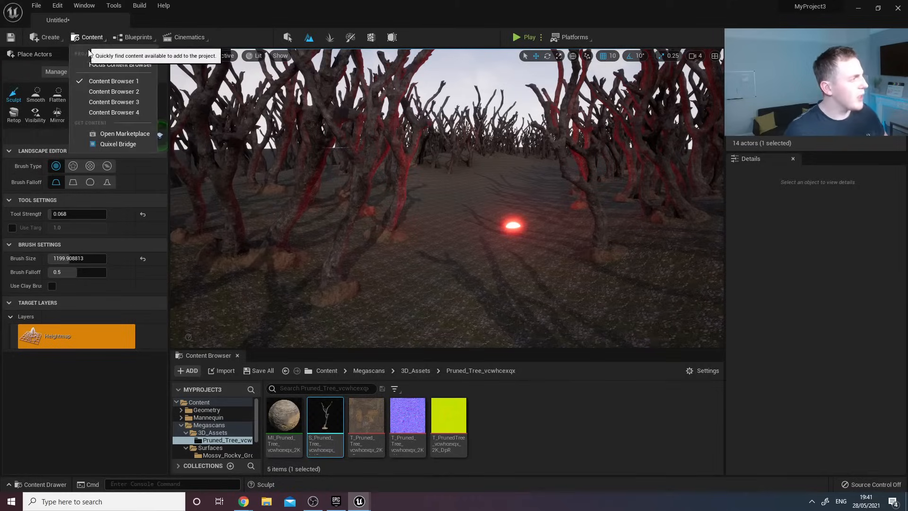
pyautogui.click(121, 143)
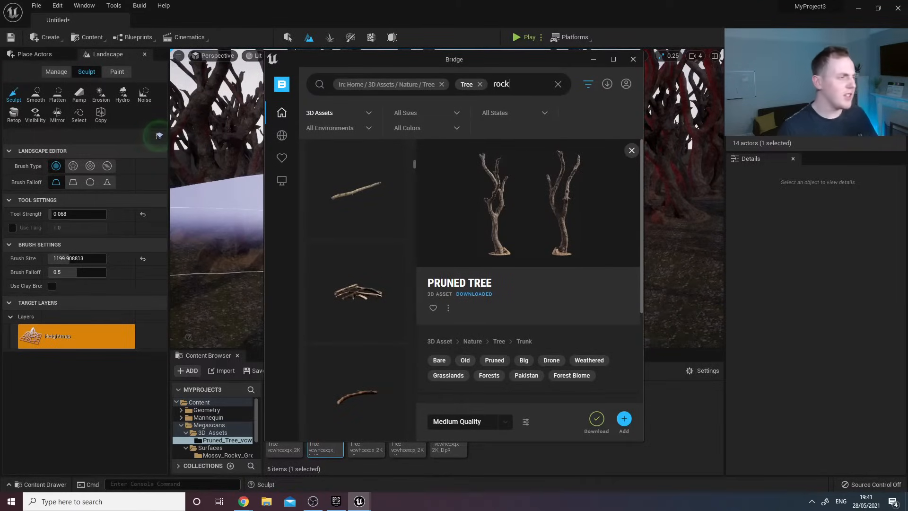
pyautogui.click(366, 132)
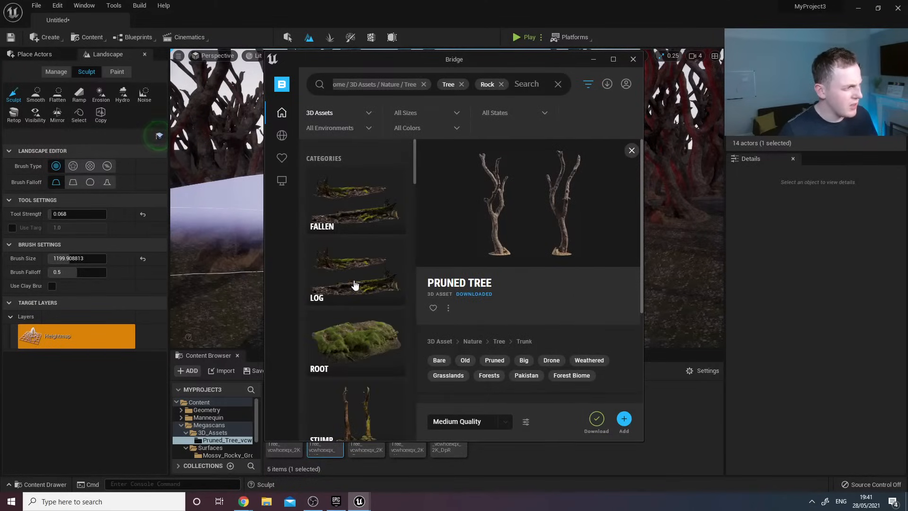
# Add the Mossy Embankment asset at medium quality to the project and minimize Bridge.
pyautogui.scroll(-6, 355, 285)
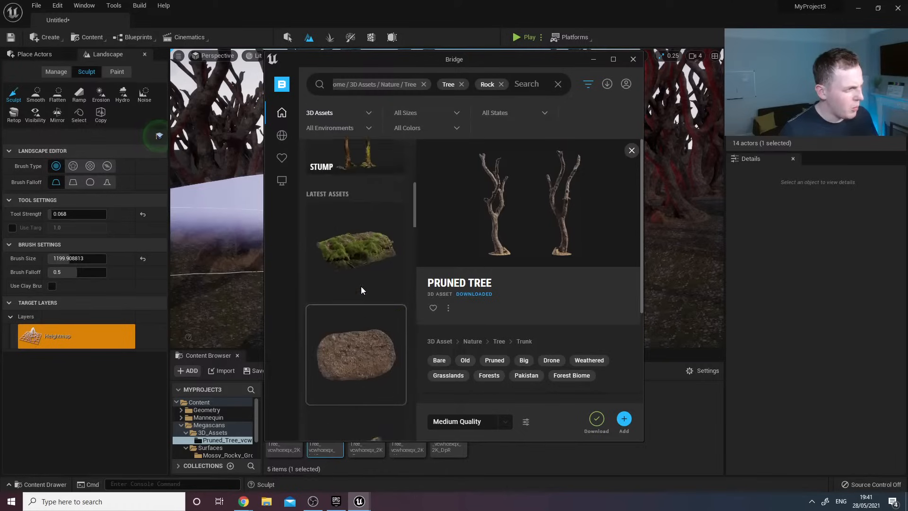
pyautogui.scroll(2, 361, 289)
pyautogui.click(365, 327)
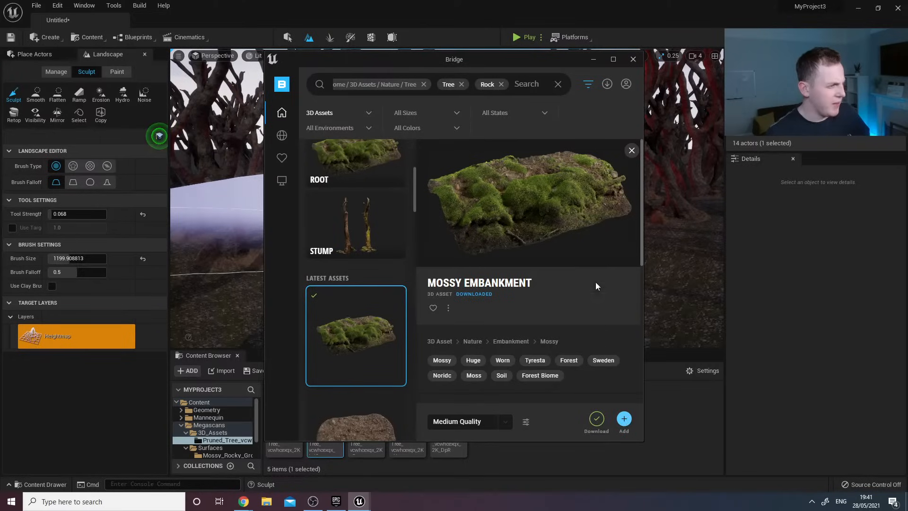
pyautogui.click(594, 59)
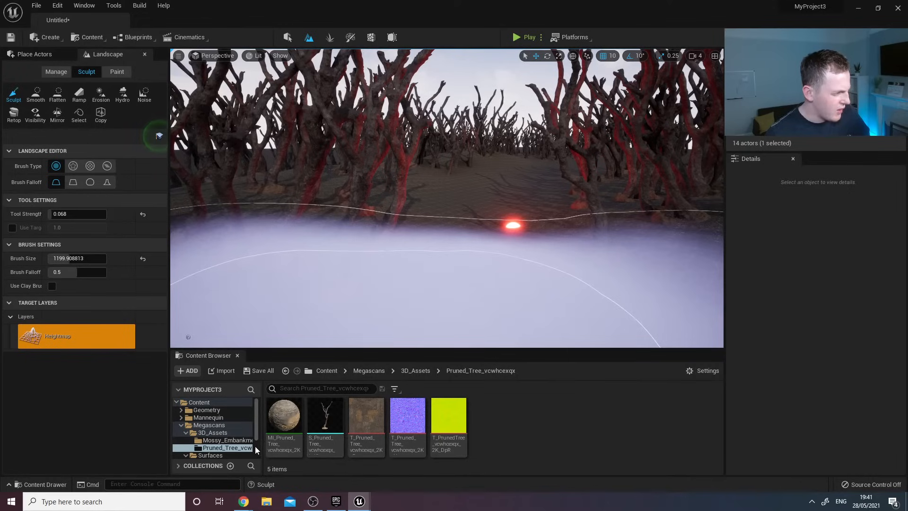
# Open the Mossy_Embankment folder, switch to selection mode and place the embankment mesh on the path near the red light.
pyautogui.click(222, 440)
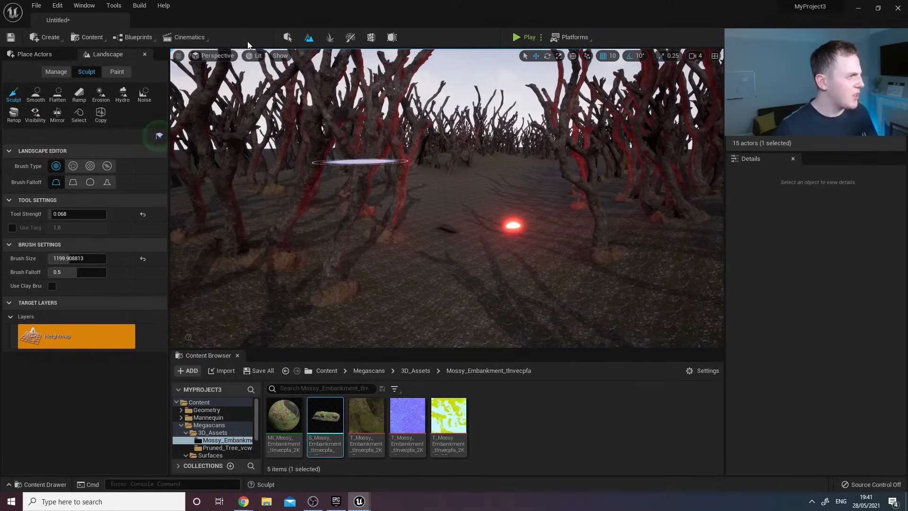
pyautogui.click(288, 38)
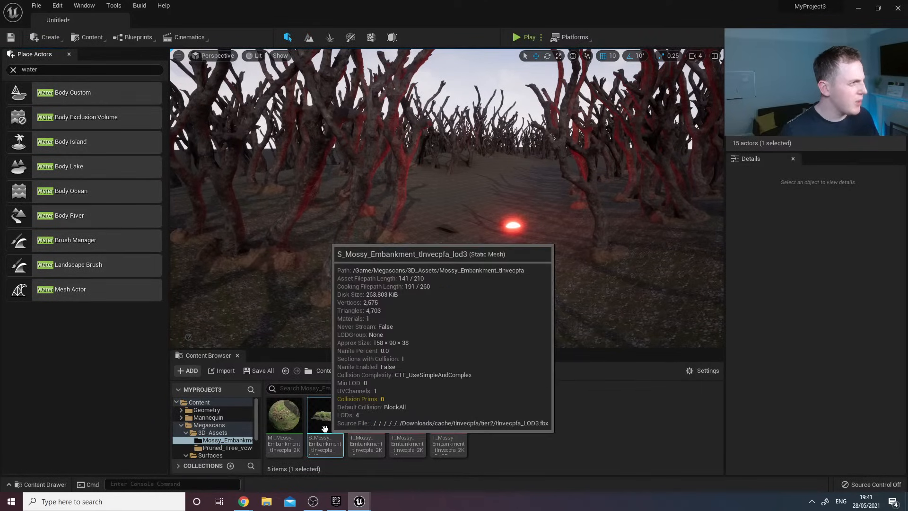
pyautogui.moveTo(407, 255); pyautogui.dragTo(403, 254)
pyautogui.press('w')
pyautogui.moveTo(403, 253); pyautogui.dragTo(331, 253, button='right')
pyautogui.press('w')
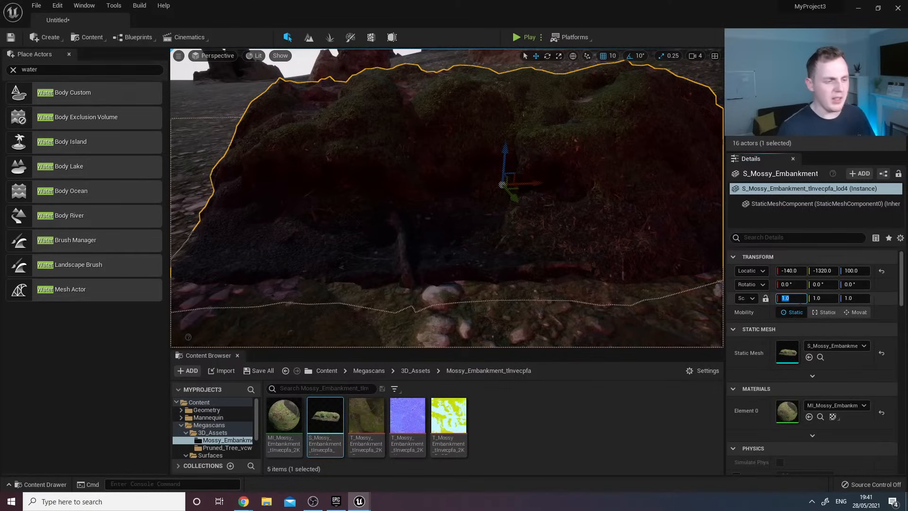
# Set the mossy embankment's scale to 3.0 on all three axes.
pyautogui.write('3')
pyautogui.press('Tab')
pyautogui.press('Tab')
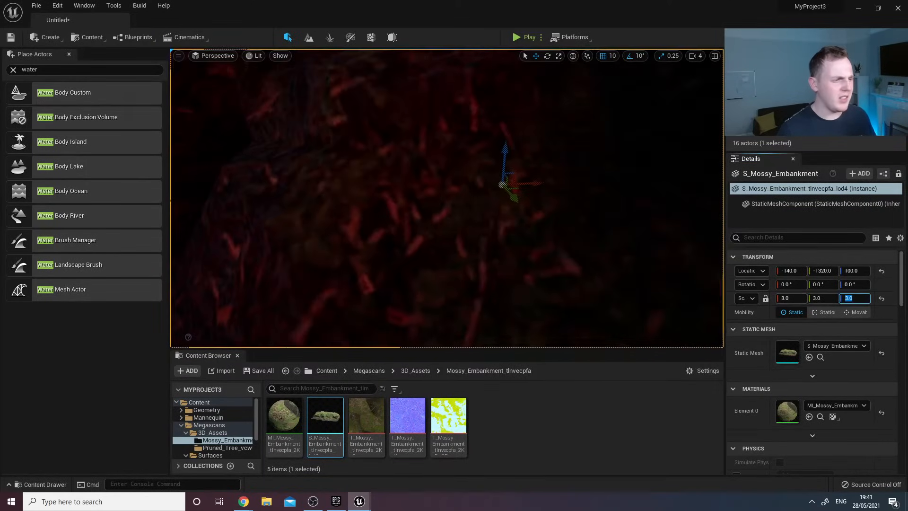
pyautogui.press('s')
pyautogui.moveTo(447, 199); pyautogui.dragTo(548, 205, button='right')
pyautogui.press('w')
pyautogui.press('s')
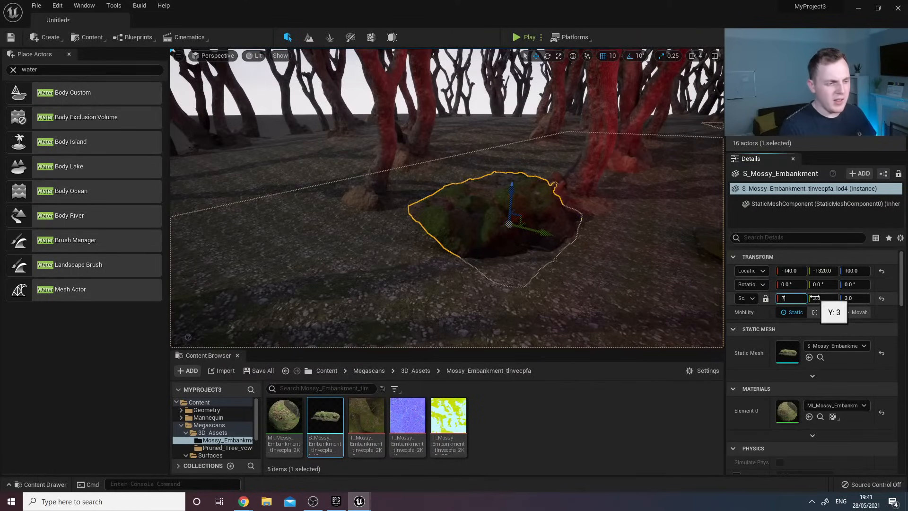
# Set the mossy embankment's scale to 7.0 on all three axes.
pyautogui.write('7')
pyautogui.press('Return')
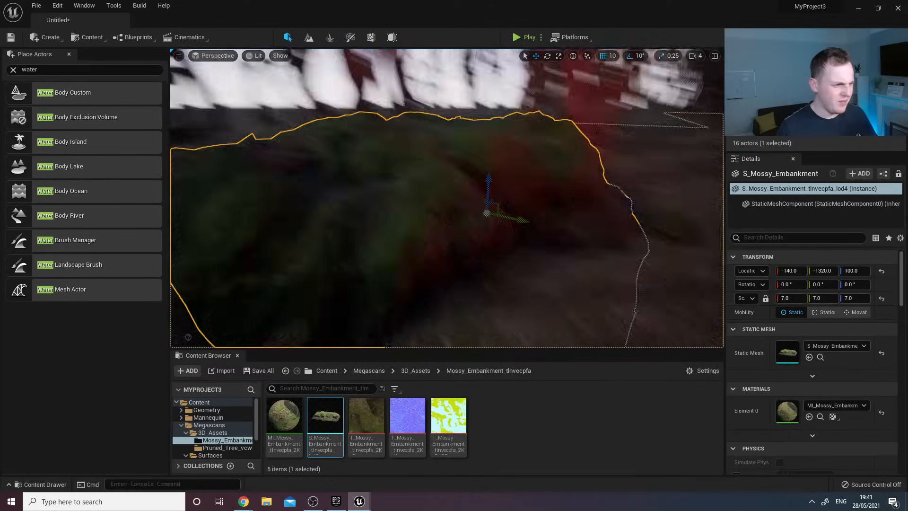
pyautogui.press('s')
pyautogui.moveTo(447, 199); pyautogui.dragTo(407, 208, button='right')
pyautogui.press('w')
pyautogui.press('s')
pyautogui.press('d')
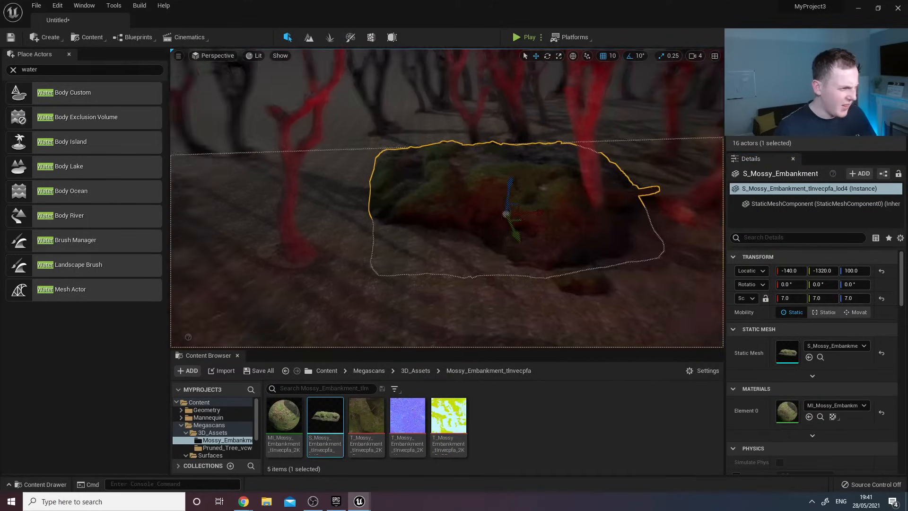
# Move the mossy embankment along the X axis to about -20.
pyautogui.moveTo(496, 201); pyautogui.dragTo(496, 200, button='right')
pyautogui.press('s')
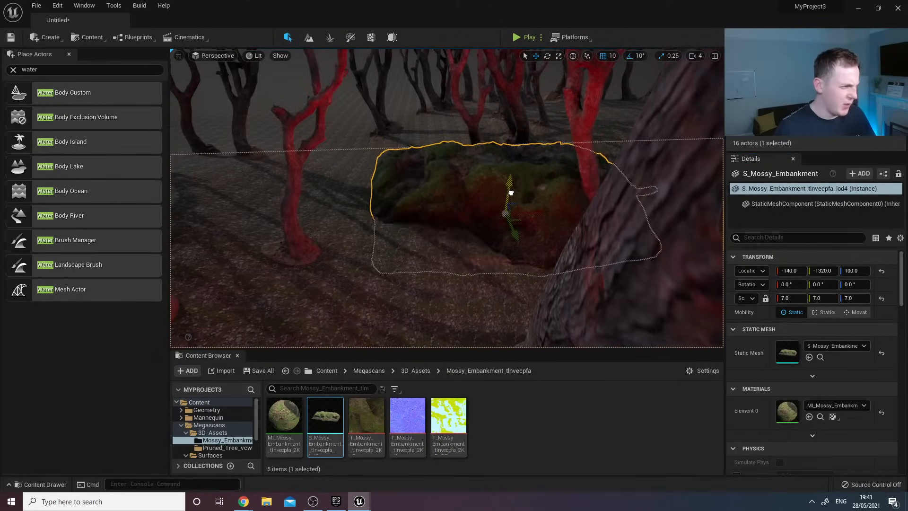
pyautogui.moveTo(529, 216); pyautogui.dragTo(558, 211)
pyautogui.press('a')
pyautogui.moveTo(488, 213); pyautogui.dragTo(544, 212, button='right')
pyautogui.press('s')
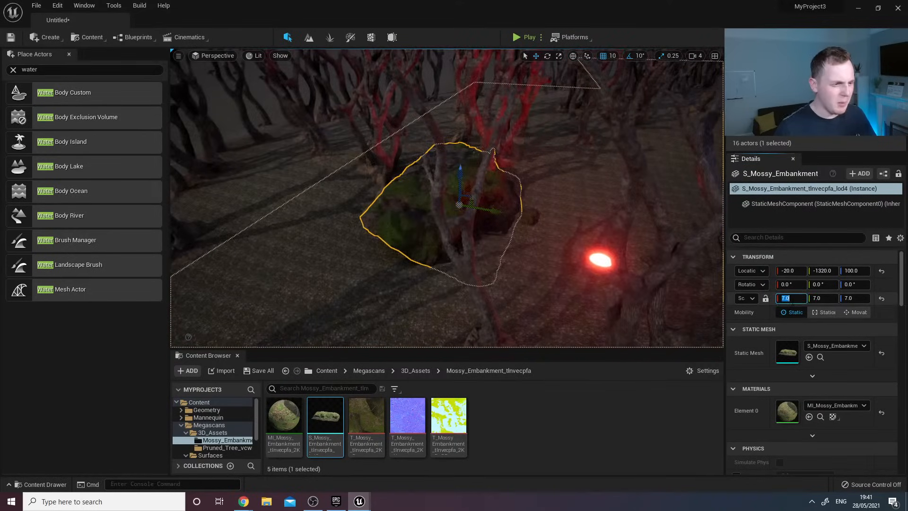
# Set the mossy embankment's scale to 15.0 on all three axes.
pyautogui.write('15')
pyautogui.press('Tab')
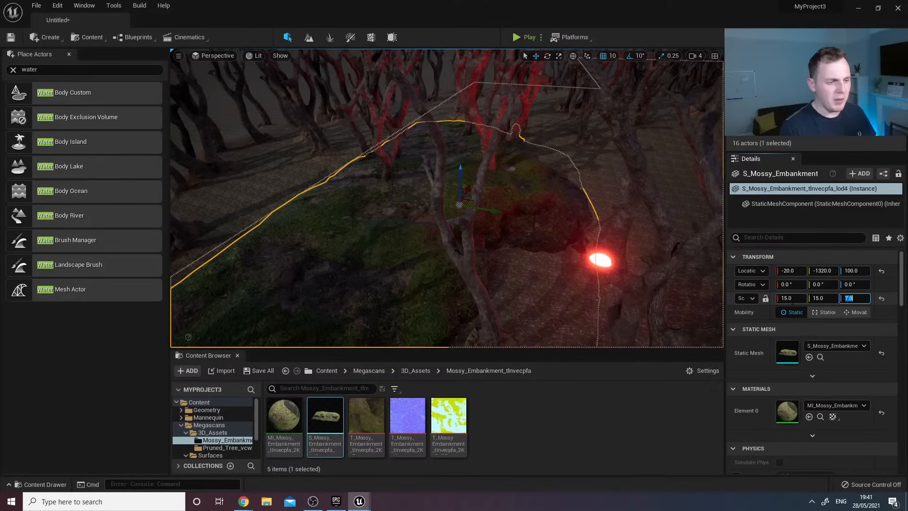
pyautogui.write('15')
pyautogui.press('Return')
# Move the mossy embankment beside the path to about X 590, Y -1420 and rotate it about 40° around Z.
pyautogui.moveTo(473, 198); pyautogui.dragTo(265, 199, button='right')
pyautogui.moveTo(488, 208); pyautogui.dragTo(615, 236)
pyautogui.click(547, 55)
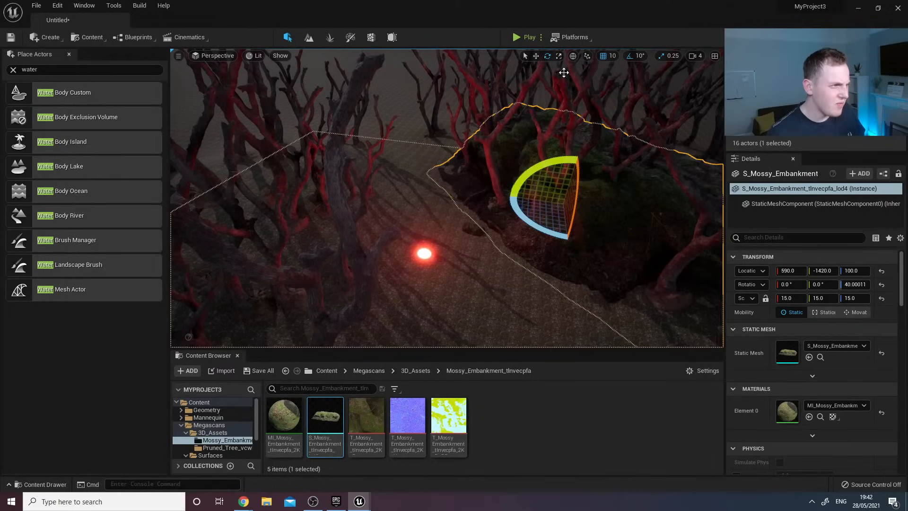
# Duplicate the mossy embankment further along the path's edge and rotate the selected embankments around Z to line the path.
pyautogui.click(536, 56)
pyautogui.press('w')
pyautogui.moveTo(525, 156)
pyautogui.mouseDown(button='right')
pyautogui.moveTo(601, 132)
pyautogui.moveTo(525, 168)
pyautogui.mouseUp(button='right')
pyautogui.keyDown('alt'); pyautogui.keyDown('shift'); pyautogui.moveTo(381, 182); pyautogui.dragTo(458, 179); pyautogui.keyUp('shift'); pyautogui.keyUp('alt')
pyautogui.moveTo(380, 182); pyautogui.dragTo(331, 175, button='right')
pyautogui.click(549, 57)
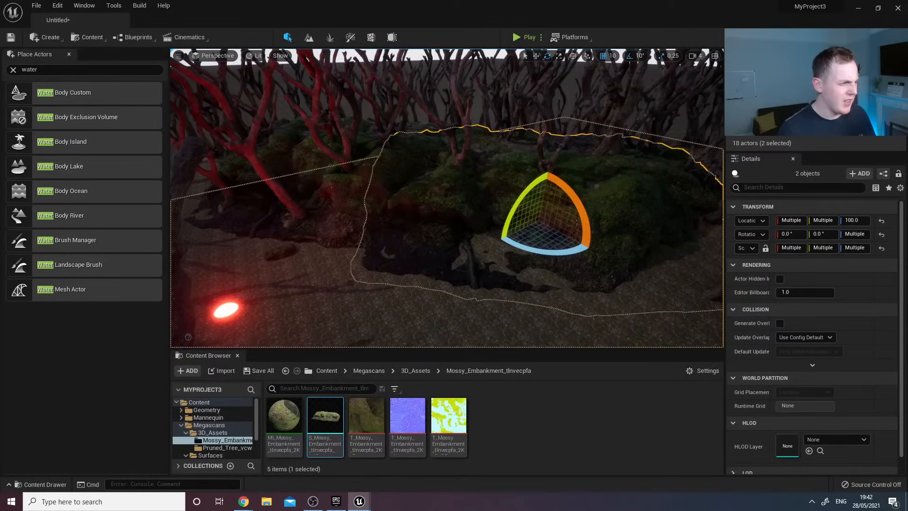
pyautogui.moveTo(549, 254); pyautogui.dragTo(573, 85)
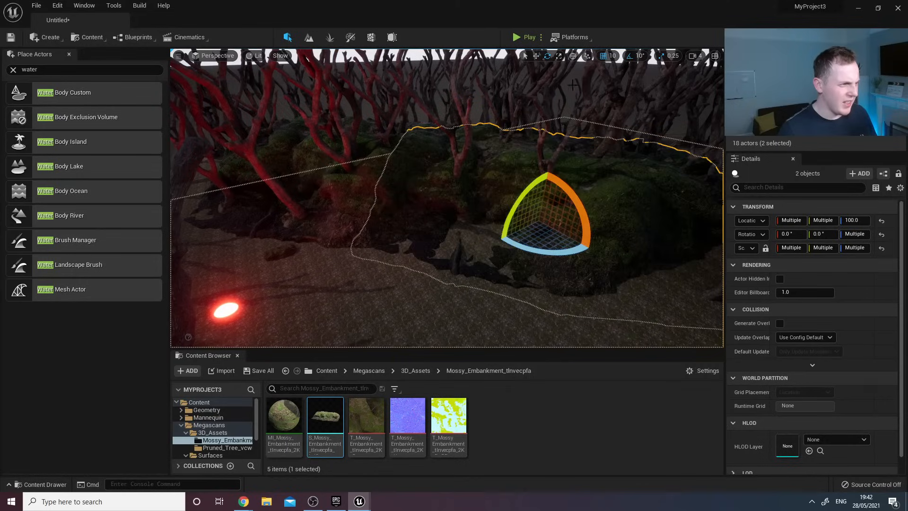
# Duplicate the selected embankments again and move the copies along the path to extend the mossy bank.
pyautogui.click(536, 56)
pyautogui.press('w')
pyautogui.moveTo(589, 226)
pyautogui.mouseDown(button='right')
pyautogui.moveTo(563, 227)
pyautogui.moveTo(570, 241)
pyautogui.moveTo(589, 226)
pyautogui.moveTo(633, 226)
pyautogui.moveTo(582, 222)
pyautogui.moveTo(662, 227)
pyautogui.moveTo(648, 241)
pyautogui.moveTo(624, 227)
pyautogui.moveTo(610, 239)
pyautogui.moveTo(593, 234)
pyautogui.mouseUp(button='right')
pyautogui.press('s')
pyautogui.press('g')
pyautogui.press('w')
pyautogui.press('w')
pyautogui.press('s')
pyautogui.press('g')
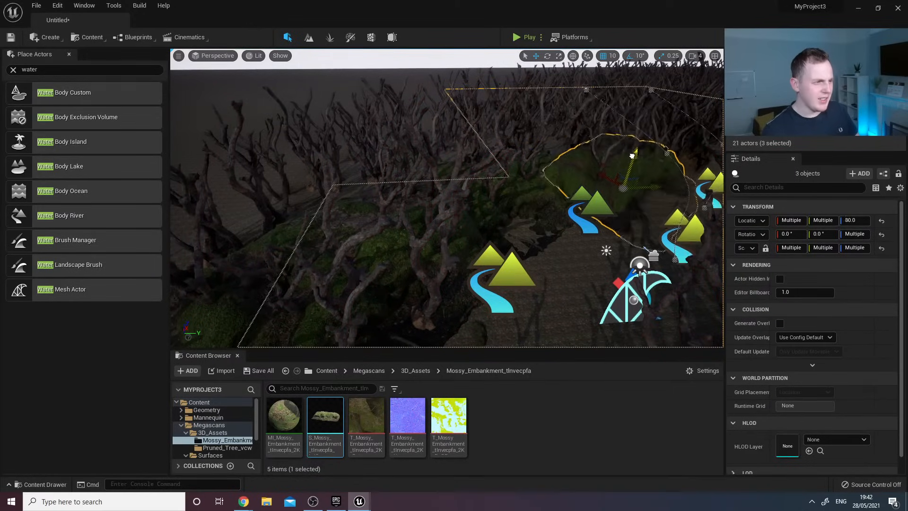
# Raise the selected embankments to Z 110 and rotate them about 20° around Z.
pyautogui.click(547, 57)
pyautogui.press('f')
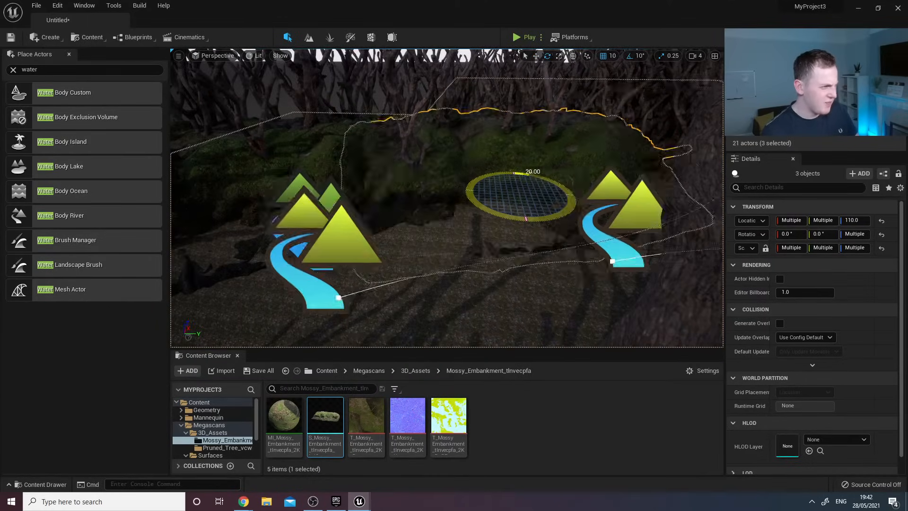
pyautogui.moveTo(523, 51); pyautogui.dragTo(523, 51, button='right')
pyautogui.press('g')
# Raise the glowing red sphere on the path to Z 140.
pyautogui.click(532, 265)
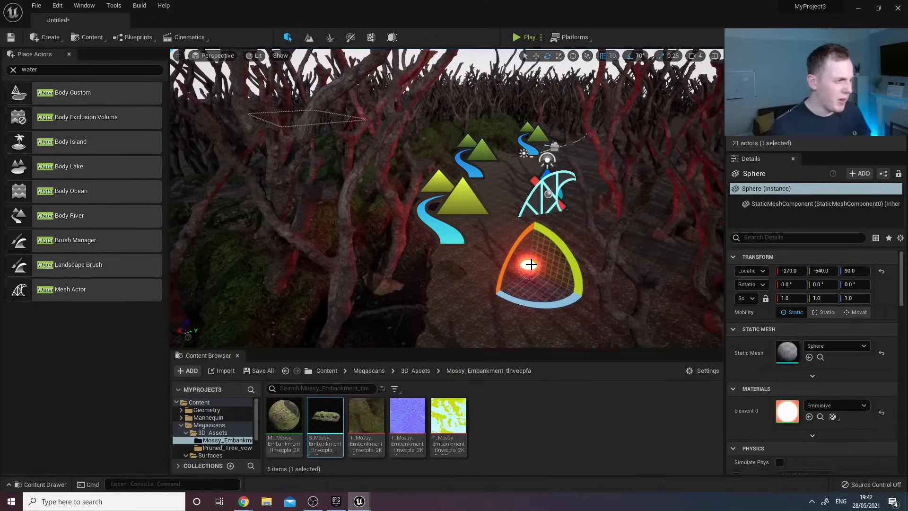
pyautogui.click(536, 56)
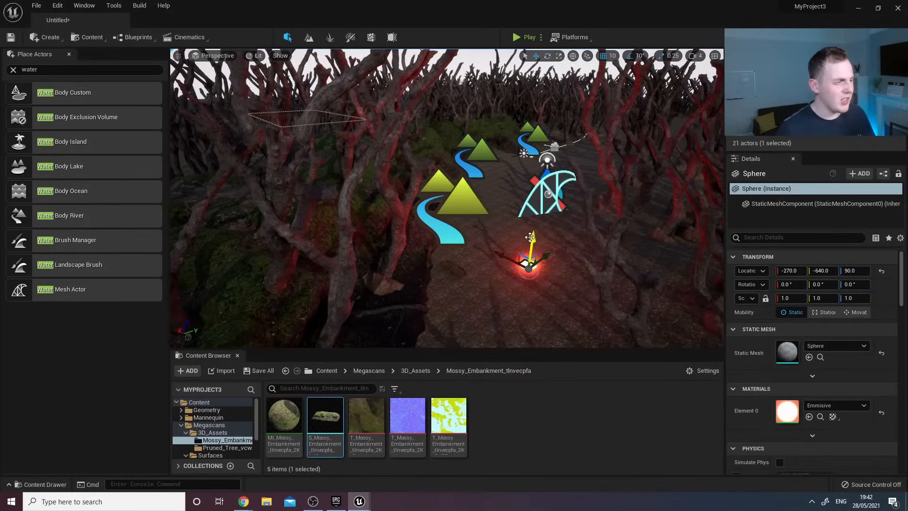
pyautogui.moveTo(530, 237); pyautogui.dragTo(531, 230)
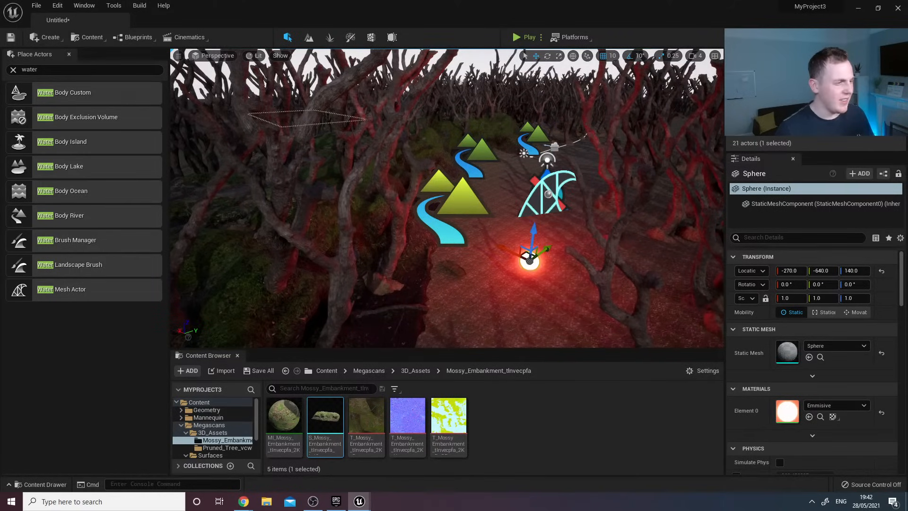
# Examine the water, terrain and debug settings of the river body nearest the glowing sphere.
pyautogui.press('w')
pyautogui.moveTo(487, 225); pyautogui.dragTo(487, 225, button='right')
pyautogui.press('s')
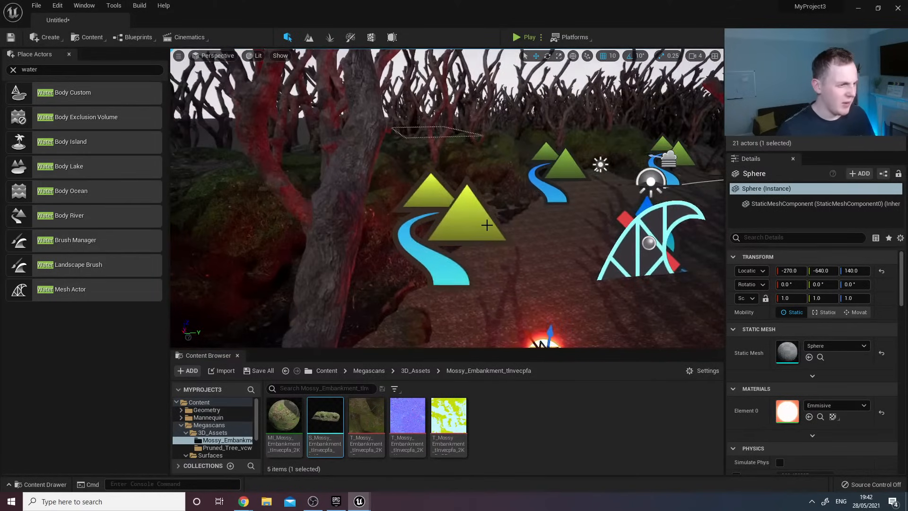
pyautogui.click(487, 225)
pyautogui.press('s')
pyautogui.moveTo(639, 223); pyautogui.dragTo(639, 223, button='right')
pyautogui.click(797, 137)
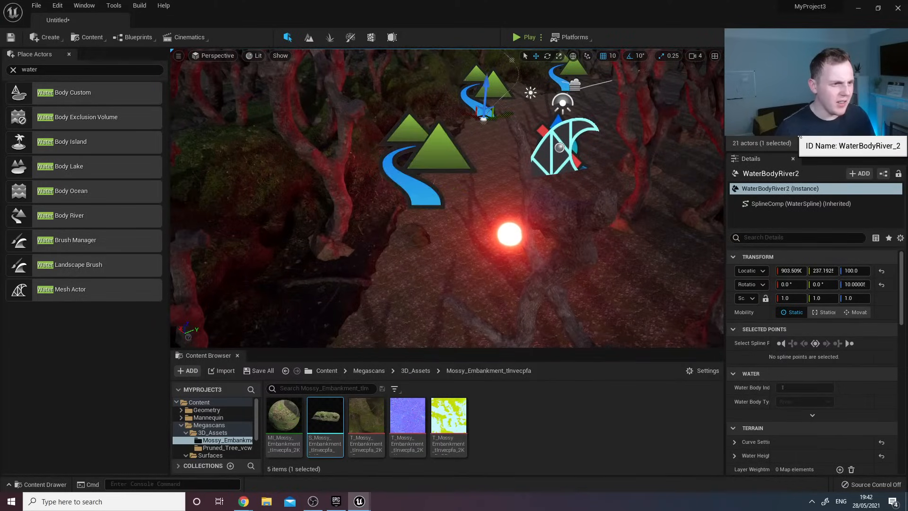
pyautogui.click(425, 159)
pyautogui.scroll(-5, 802, 355)
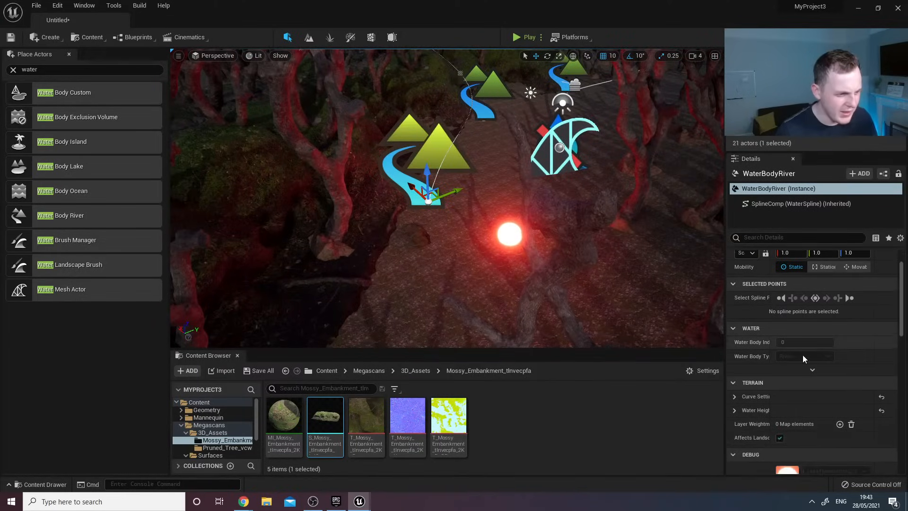
pyautogui.scroll(-1, 814, 356)
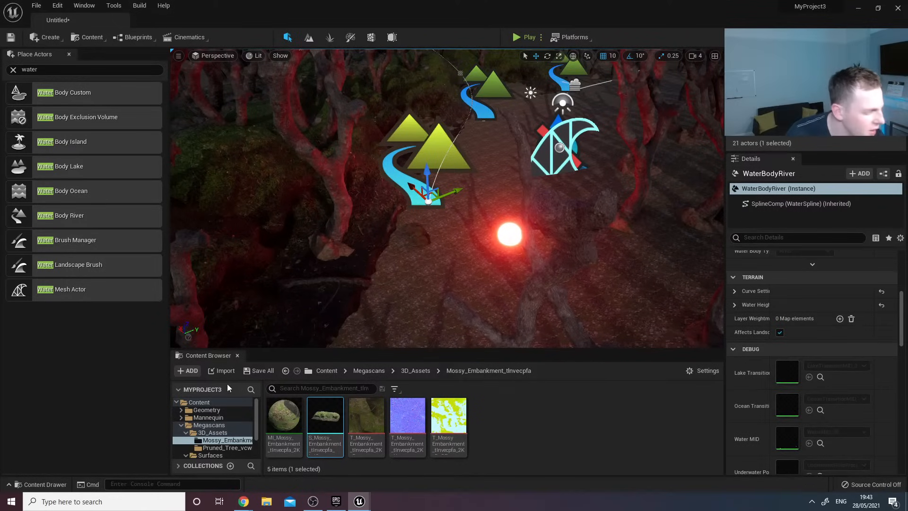
# Search the project content for water, pick the M_Water_Ocean material and check the river's material slots.
pyautogui.click(199, 402)
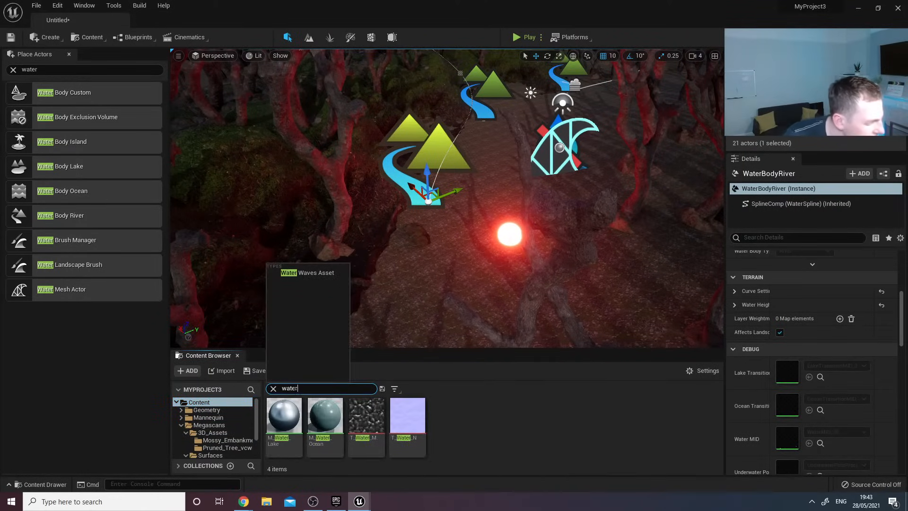
pyautogui.click(323, 415)
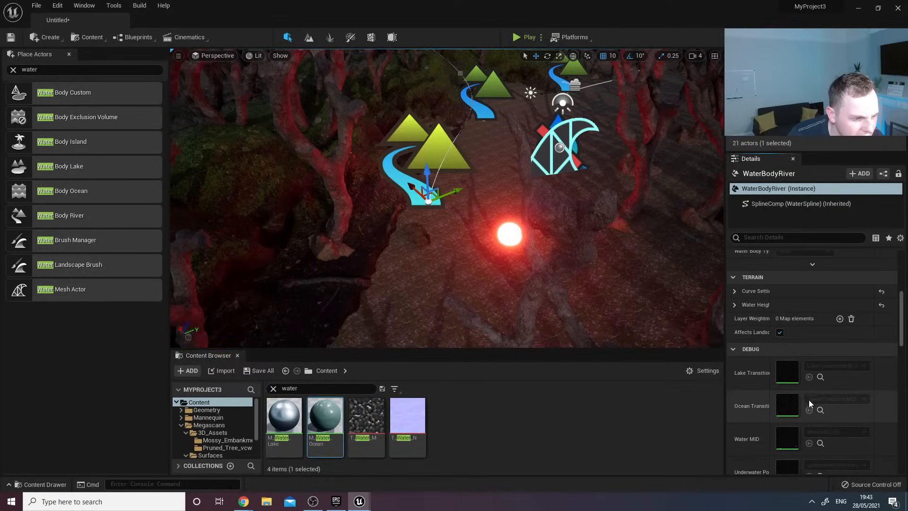
pyautogui.scroll(-5, 819, 404)
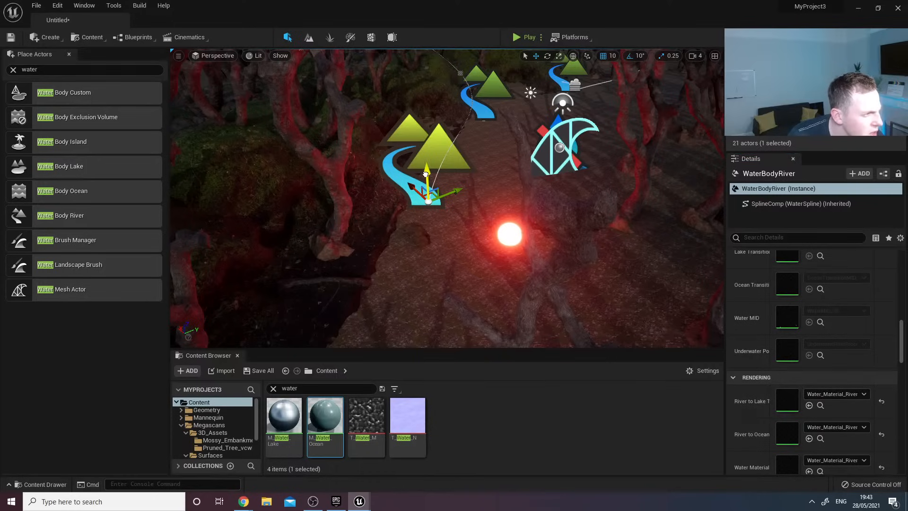
# Try raising the nearest river body along Z and review its rendering and terrain settings.
pyautogui.moveTo(426, 174); pyautogui.dragTo(425, 159)
pyautogui.moveTo(425, 158); pyautogui.dragTo(263, 116, button='right')
pyautogui.scroll(-5, 825, 369)
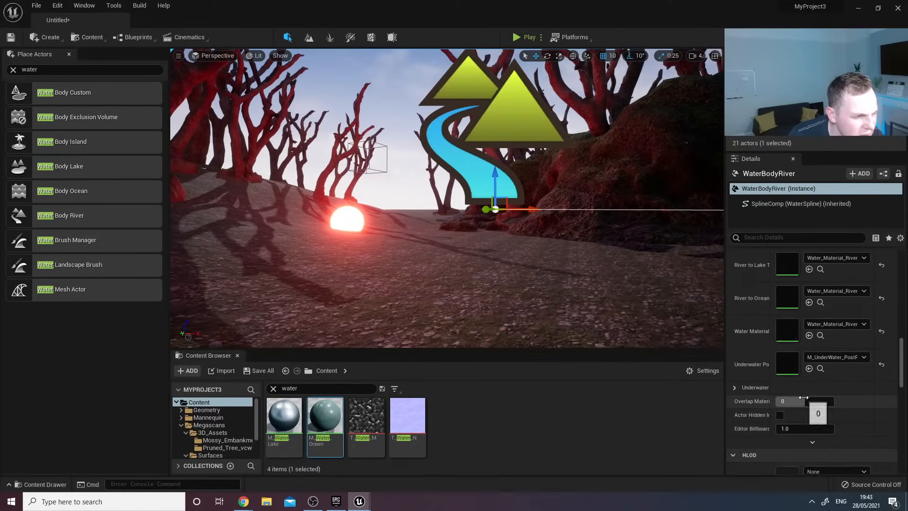
pyautogui.scroll(8, 803, 397)
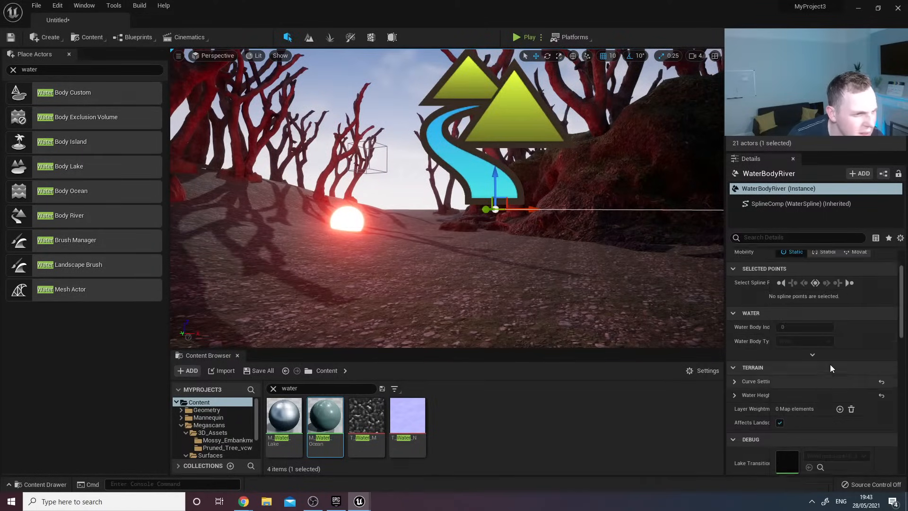
pyautogui.scroll(3, 830, 365)
pyautogui.scroll(-2, 829, 365)
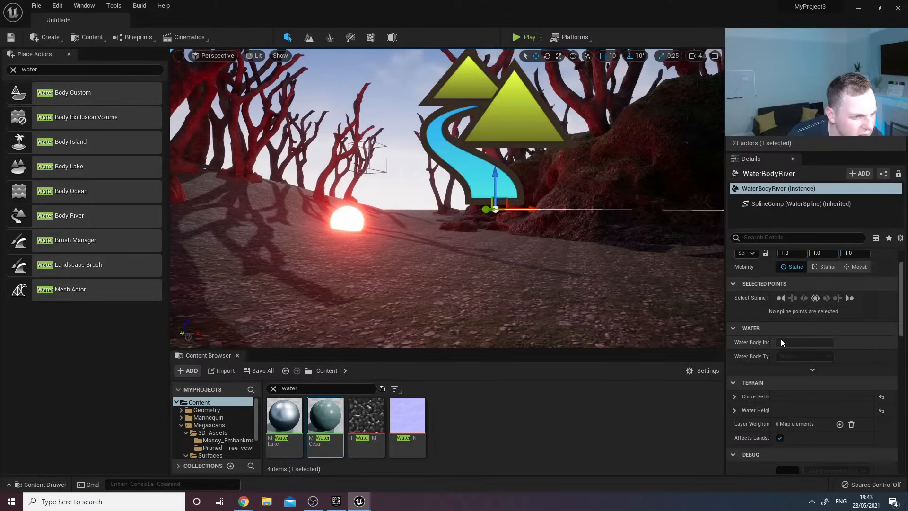
# Set the river's water heightmap blend mode to Additive and its priority to 1.
pyautogui.click(740, 409)
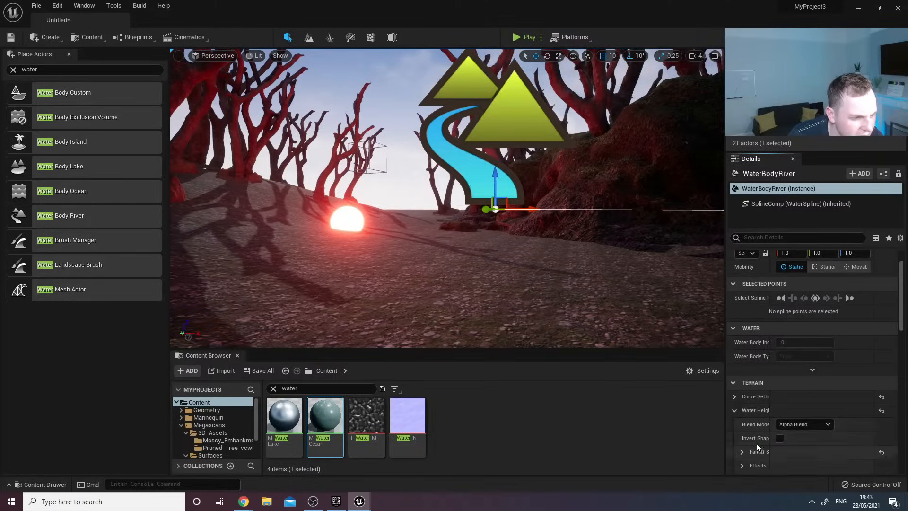
pyautogui.scroll(-3, 764, 419)
pyautogui.click(783, 380)
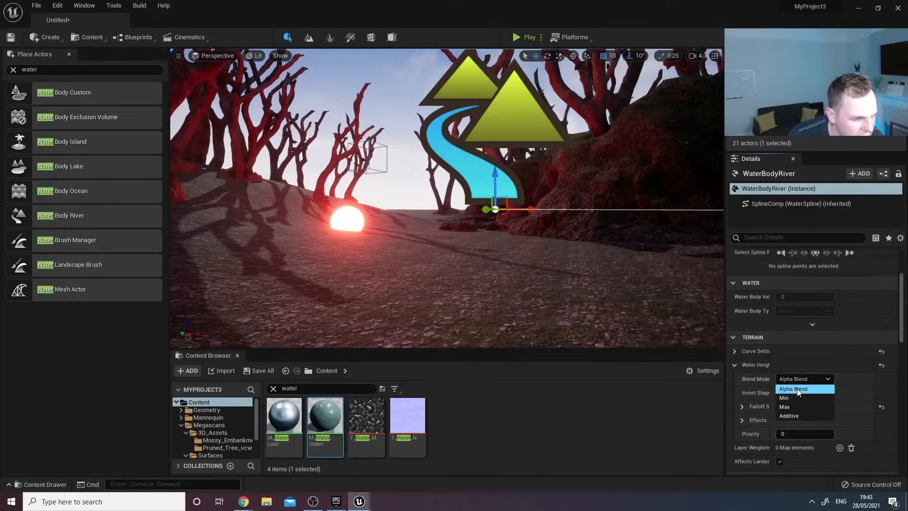
pyautogui.click(795, 397)
pyautogui.click(796, 380)
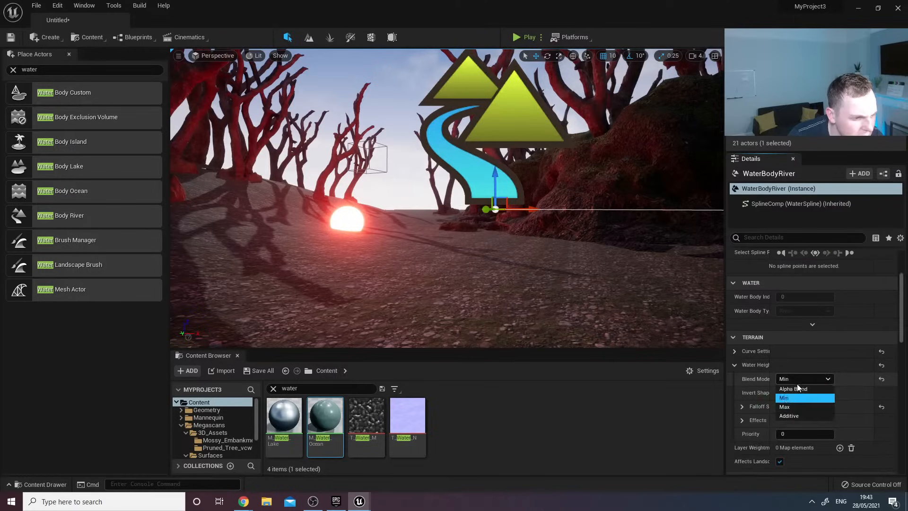
pyautogui.click(788, 414)
pyautogui.scroll(-2, 790, 409)
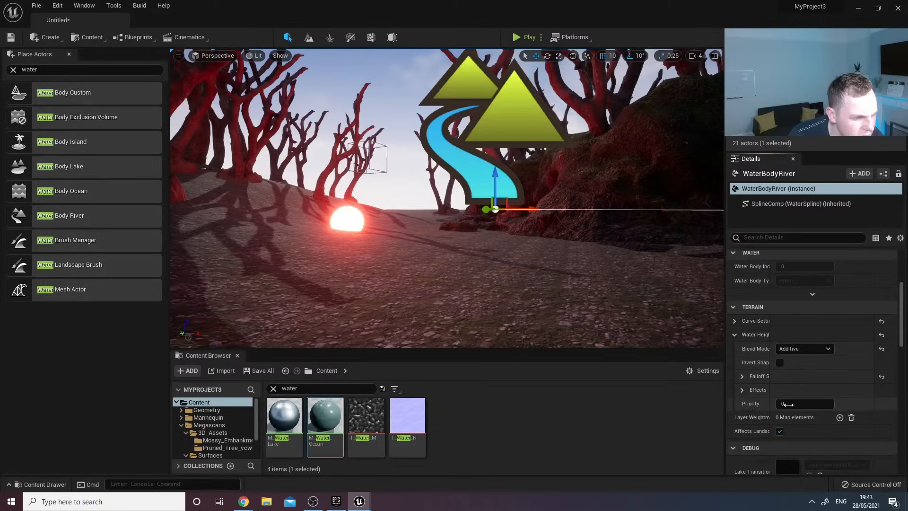
pyautogui.click(793, 403)
pyautogui.write('1')
pyautogui.press('Return')
# Delete the river body nearest the glowing sphere.
pyautogui.press('w')
pyautogui.moveTo(615, 265); pyautogui.dragTo(558, 274, button='right')
pyautogui.press('s')
pyautogui.press('Delete')
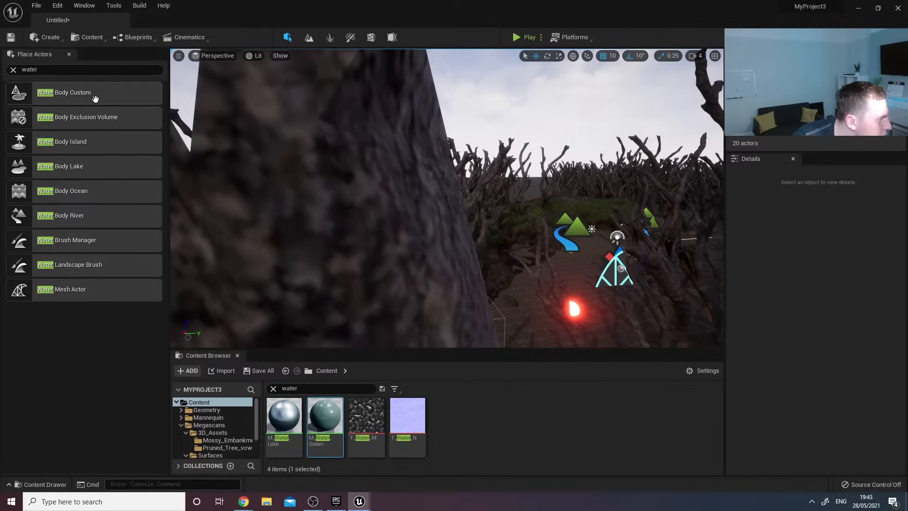
# Try a Water Body Island on the path near the glowing sphere and remove it again.
pyautogui.moveTo(369, 212); pyautogui.dragTo(575, 301)
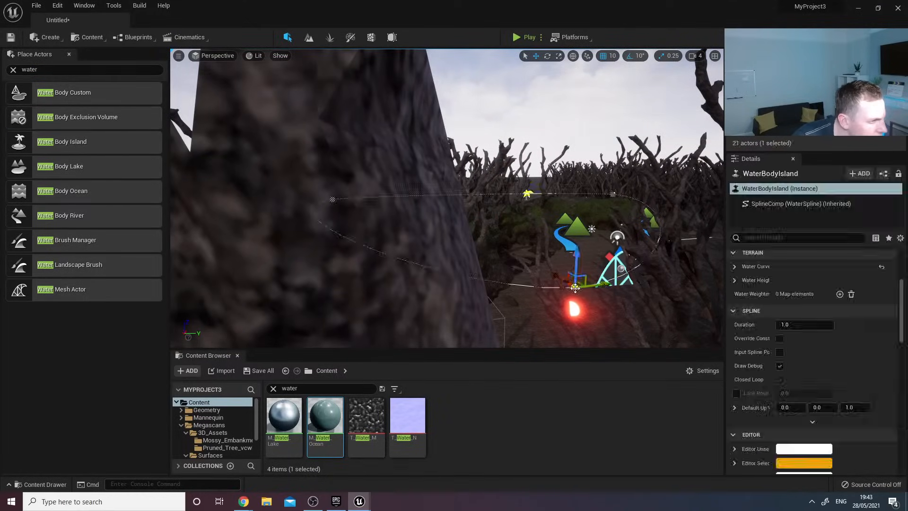
pyautogui.press('w')
pyautogui.moveTo(574, 300)
pyautogui.mouseDown(button='right')
pyautogui.moveTo(605, 284)
pyautogui.moveTo(610, 308)
pyautogui.moveTo(601, 317)
pyautogui.moveTo(569, 302)
pyautogui.moveTo(575, 321)
pyautogui.moveTo(584, 302)
pyautogui.mouseUp(button='right')
pyautogui.press('s')
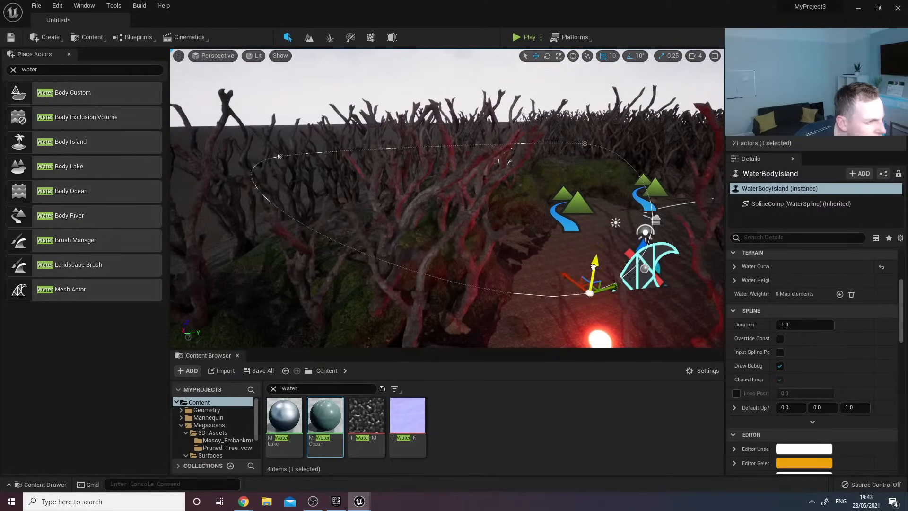
pyautogui.press('Escape')
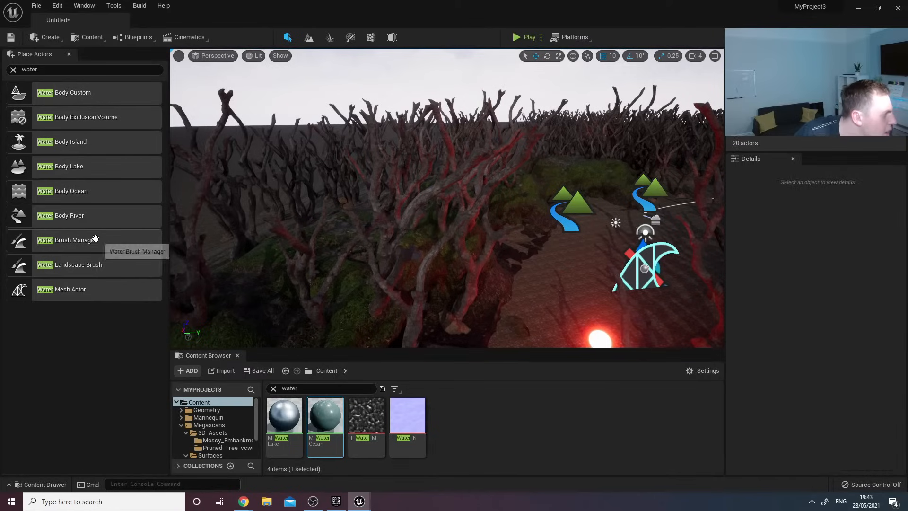
# Place a Water Body Ocean on the path just beyond the glowing sphere.
pyautogui.moveTo(100, 192); pyautogui.dragTo(610, 246)
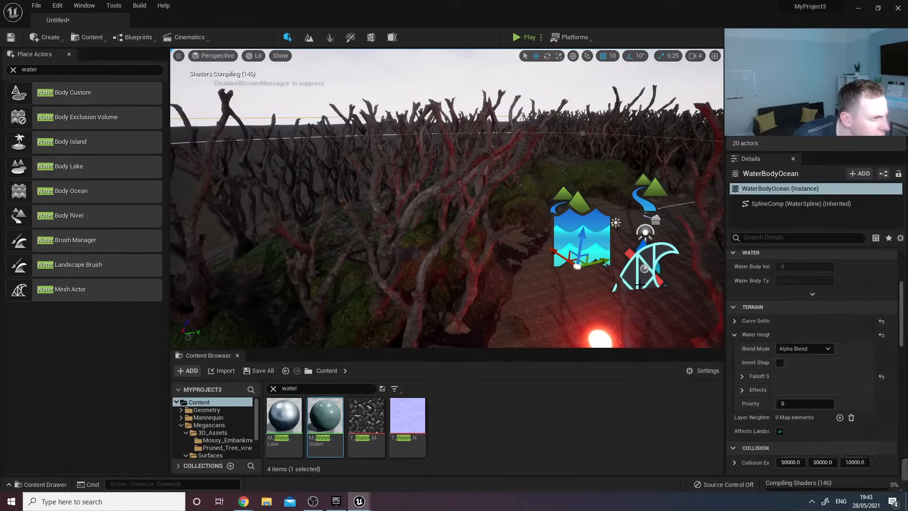
pyautogui.press('s')
pyautogui.moveTo(610, 246); pyautogui.dragTo(651, 240, button='right')
pyautogui.press('w')
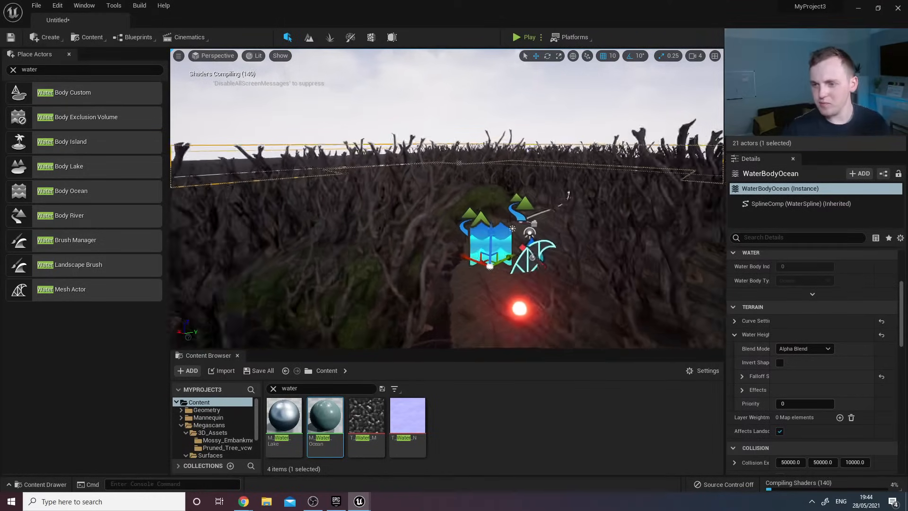
# Examine the forest path and the surrounding open terrain for the placed ocean's water surface.
pyautogui.press('w')
pyautogui.moveTo(650, 240)
pyautogui.mouseDown(button='right')
pyautogui.moveTo(635, 251)
pyautogui.moveTo(648, 246)
pyautogui.mouseUp(button='right')
pyautogui.press('s')
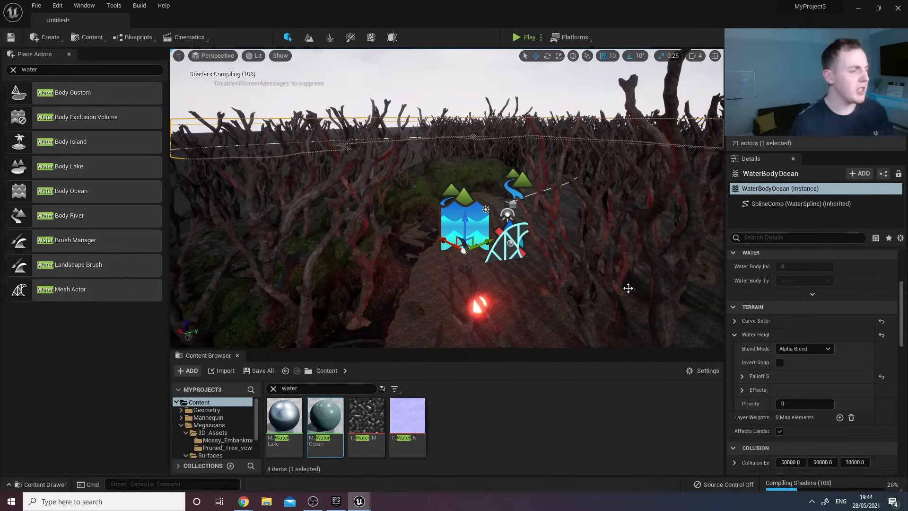
pyautogui.moveTo(628, 288); pyautogui.dragTo(647, 287, button='right')
pyautogui.press('w')
pyautogui.press('s')
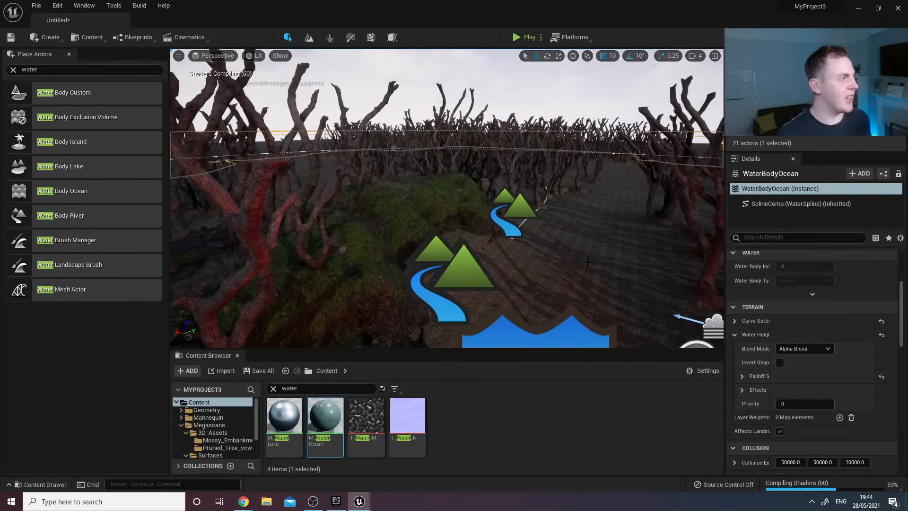
pyautogui.press('w')
pyautogui.moveTo(587, 262); pyautogui.dragTo(714, 214, button='right')
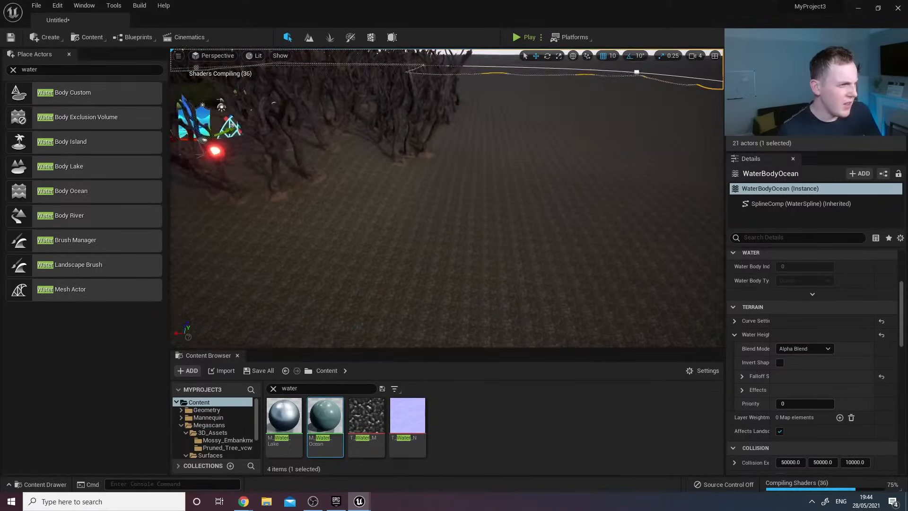
pyautogui.moveTo(447, 198); pyautogui.dragTo(385, 178, button='right')
pyautogui.press('w')
pyautogui.moveTo(550, 209)
pyautogui.mouseDown(button='right')
pyautogui.moveTo(532, 206)
pyautogui.moveTo(550, 209)
pyautogui.mouseUp(button='right')
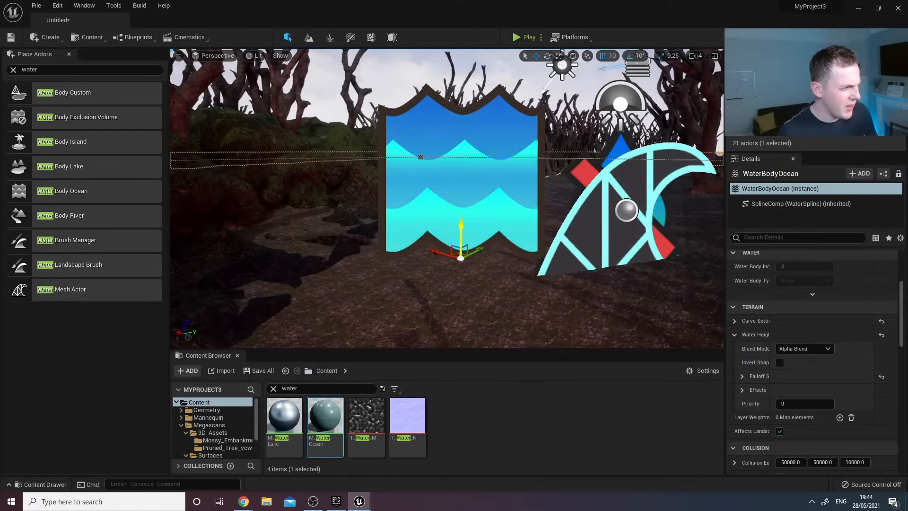
# Raise the ocean body vertically above the path and check the terrain for its water.
pyautogui.press('w')
pyautogui.moveTo(451, 158); pyautogui.dragTo(490, 153, button='right')
pyautogui.press('s')
pyautogui.press('w')
pyautogui.moveTo(495, 286)
pyautogui.mouseDown(button='right')
pyautogui.moveTo(473, 265)
pyautogui.moveTo(495, 286)
pyautogui.mouseUp(button='right')
pyautogui.press('s')
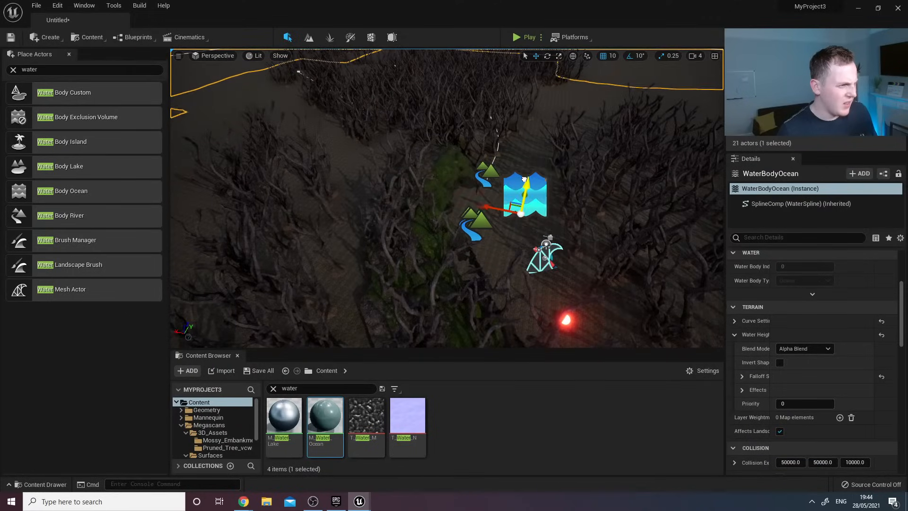
pyautogui.moveTo(522, 121); pyautogui.dragTo(533, 71)
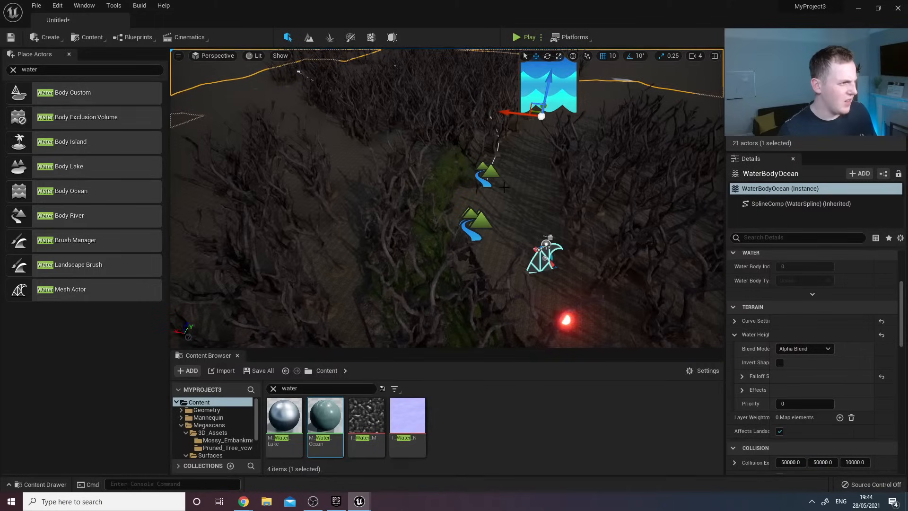
pyautogui.press('s')
pyautogui.moveTo(533, 71); pyautogui.dragTo(526, 51, button='right')
pyautogui.moveTo(479, 227); pyautogui.dragTo(493, 237, button='right')
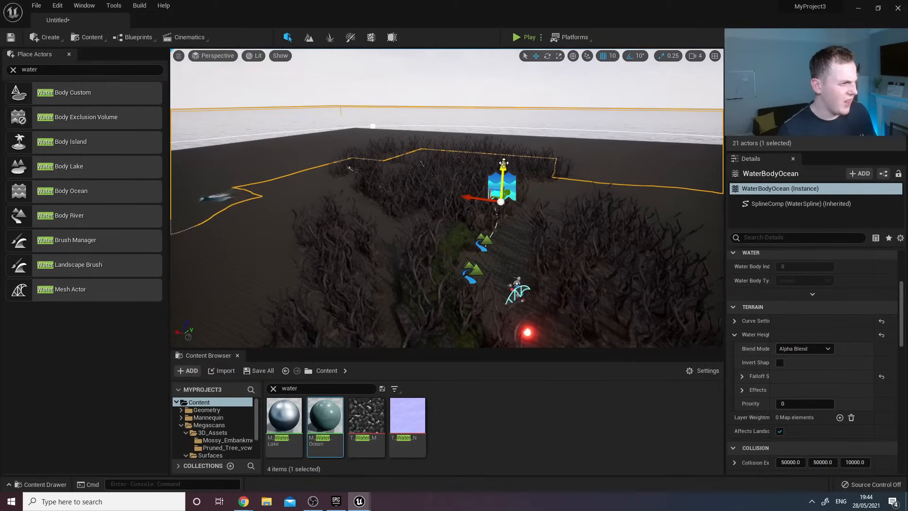
pyautogui.moveTo(512, 173); pyautogui.dragTo(511, 166)
pyautogui.moveTo(512, 166); pyautogui.dragTo(525, 251, button='right')
pyautogui.press('w')
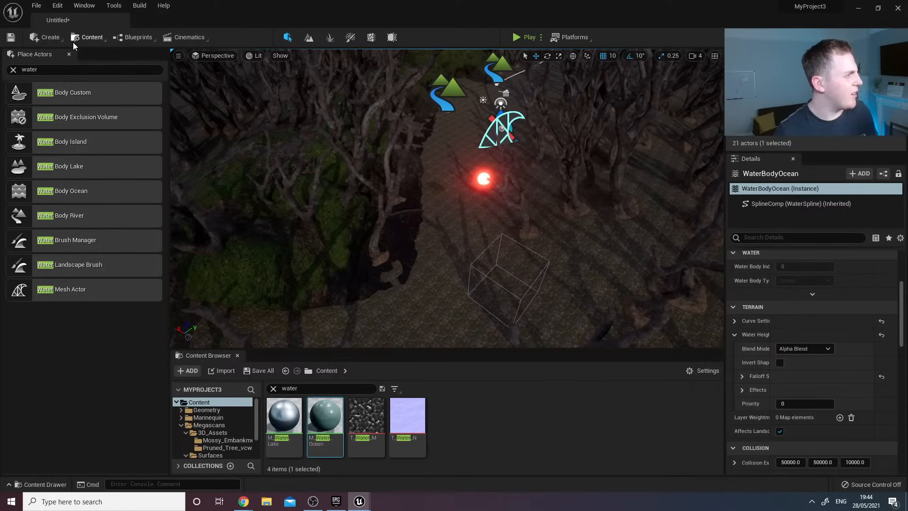
# Erode the path around the glowing sphere with the landscape Erosion tool at a brush size of about 671.
pyautogui.click(309, 37)
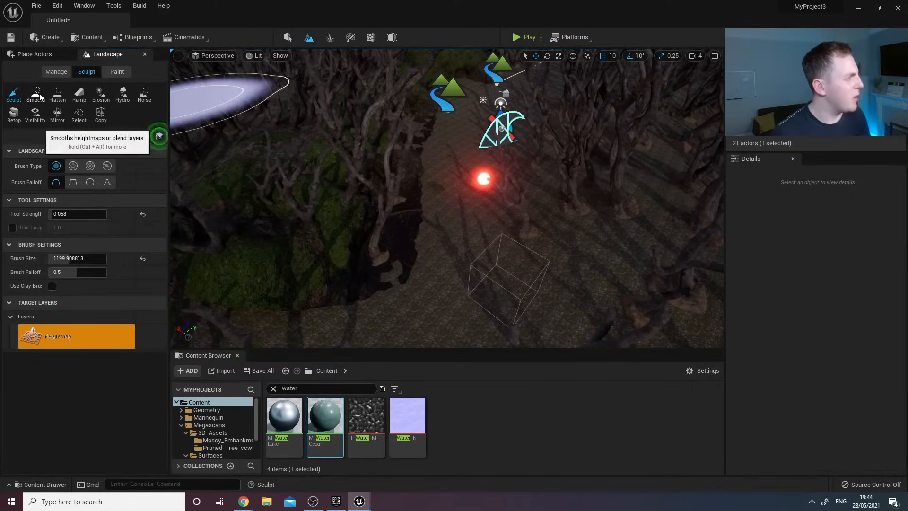
pyautogui.click(101, 97)
pyautogui.moveTo(422, 159)
pyautogui.mouseDown(button='right')
pyautogui.moveTo(435, 138)
pyautogui.moveTo(432, 154)
pyautogui.mouseUp(button='right')
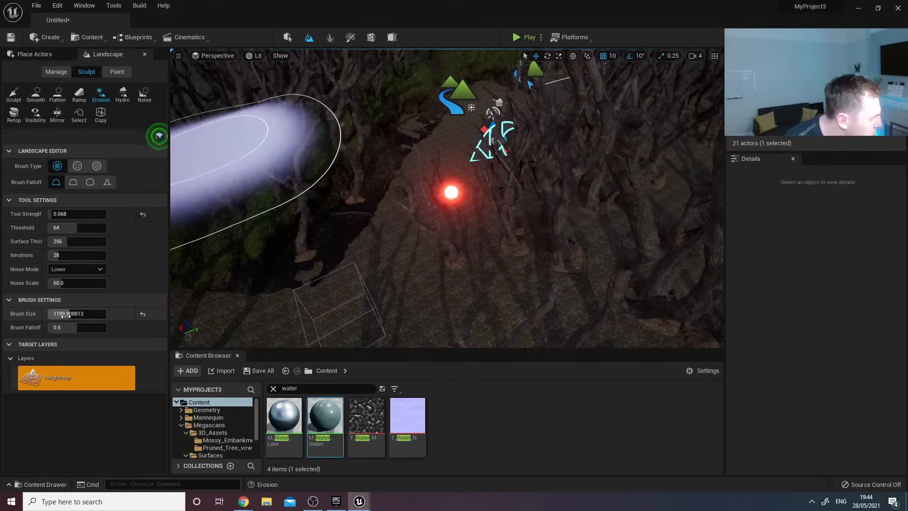
pyautogui.moveTo(67, 314); pyautogui.dragTo(45, 313)
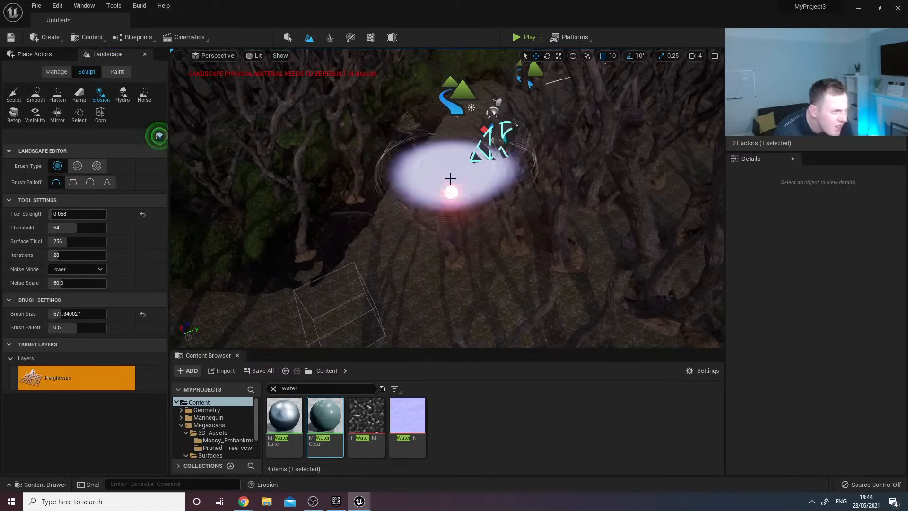
pyautogui.moveTo(447, 147)
pyautogui.mouseDown()
pyautogui.moveTo(450, 132)
pyautogui.moveTo(440, 181)
pyautogui.mouseUp()
pyautogui.moveTo(402, 291)
pyautogui.mouseDown(button='right')
pyautogui.moveTo(410, 240)
pyautogui.moveTo(293, 236)
pyautogui.moveTo(407, 246)
pyautogui.moveTo(350, 296)
pyautogui.mouseUp(button='right')
pyautogui.press('w')
pyautogui.press('s')
pyautogui.press('w')
# Erode the stretch of path in front of the glowing sphere further along its length.
pyautogui.moveTo(350, 296)
pyautogui.mouseDown()
pyautogui.moveTo(328, 203)
pyautogui.moveTo(360, 221)
pyautogui.moveTo(366, 250)
pyautogui.moveTo(386, 142)
pyautogui.moveTo(382, 246)
pyautogui.mouseUp()
pyautogui.press('w')
pyautogui.moveTo(382, 246)
pyautogui.mouseDown(button='right')
pyautogui.moveTo(379, 229)
pyautogui.moveTo(361, 231)
pyautogui.mouseUp(button='right')
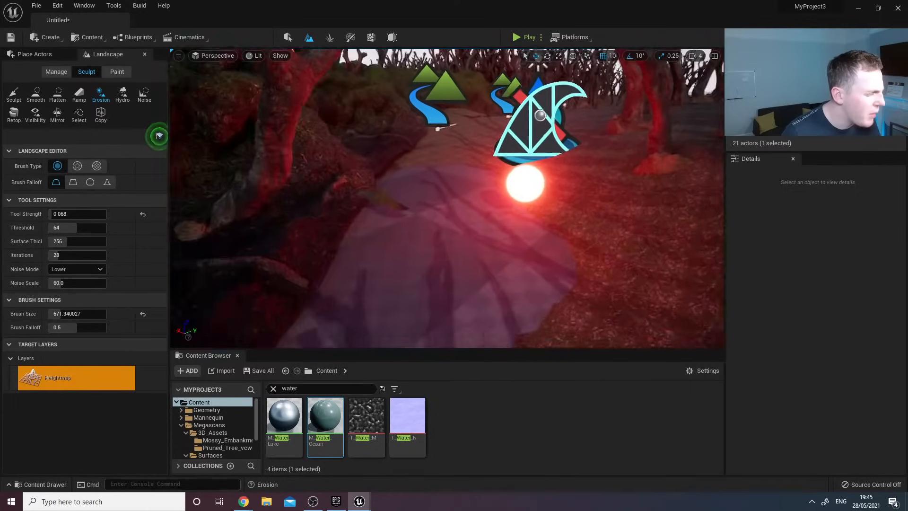
pyautogui.press('w')
pyautogui.moveTo(492, 235)
pyautogui.mouseDown(button='right')
pyautogui.moveTo(454, 232)
pyautogui.moveTo(468, 253)
pyautogui.moveTo(491, 251)
pyautogui.mouseUp(button='right')
pyautogui.press('s')
# Delete the checkered surface covering the eroded path in front of the glowing sphere.
pyautogui.click(286, 37)
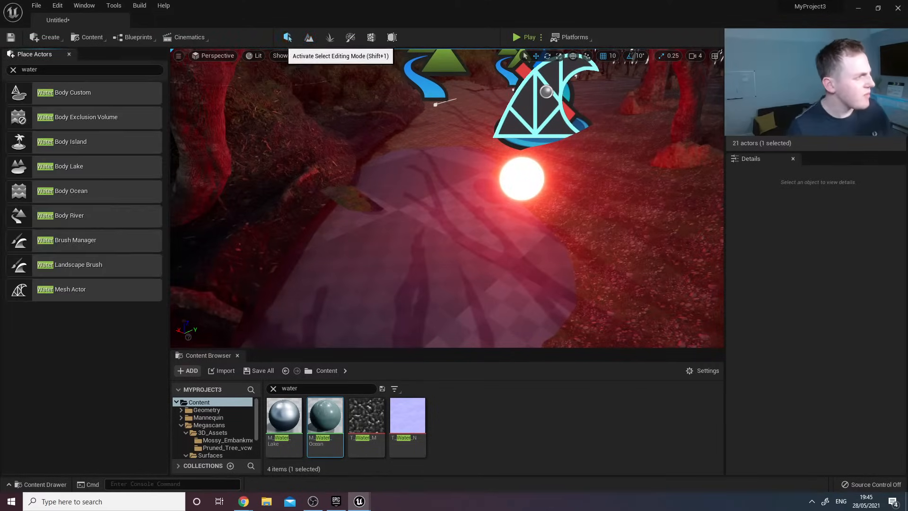
pyautogui.click(503, 299)
pyautogui.press('Delete')
pyautogui.press('w')
pyautogui.moveTo(481, 284); pyautogui.dragTo(525, 287, button='right')
pyautogui.press('w')
pyautogui.press('s')
pyautogui.moveTo(447, 198); pyautogui.dragTo(402, 162, button='right')
pyautogui.press('s')
# Lower the whole landscape to a Z location of -100 so the ocean water floods the path.
pyautogui.click(548, 215)
pyautogui.moveTo(547, 215)
pyautogui.mouseDown(button='right')
pyautogui.moveTo(685, 209)
pyautogui.moveTo(601, 194)
pyautogui.moveTo(620, 203)
pyautogui.moveTo(543, 218)
pyautogui.mouseUp(button='right')
pyautogui.press('w')
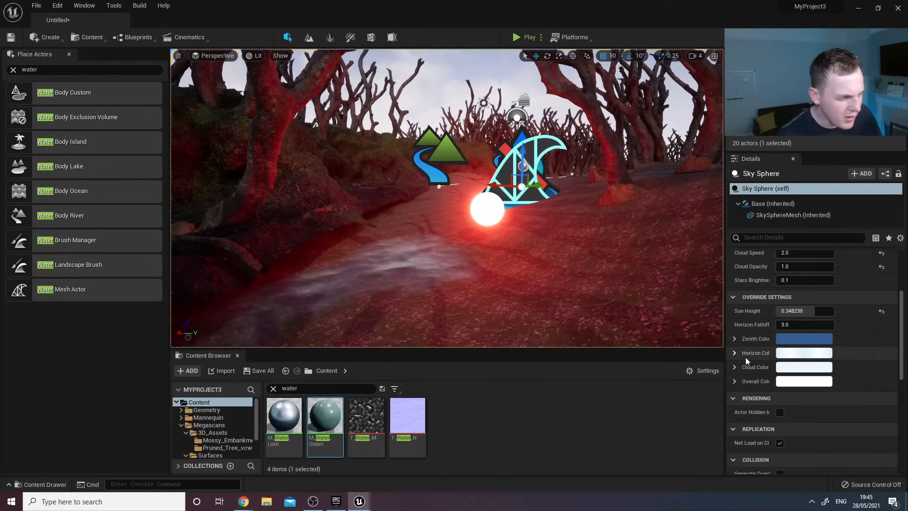
pyautogui.scroll(5, 790, 382)
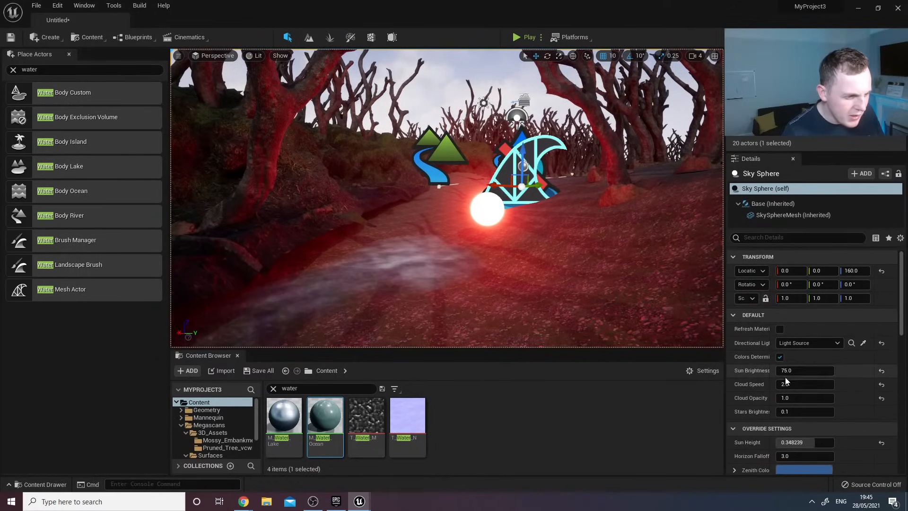
pyautogui.click(534, 166)
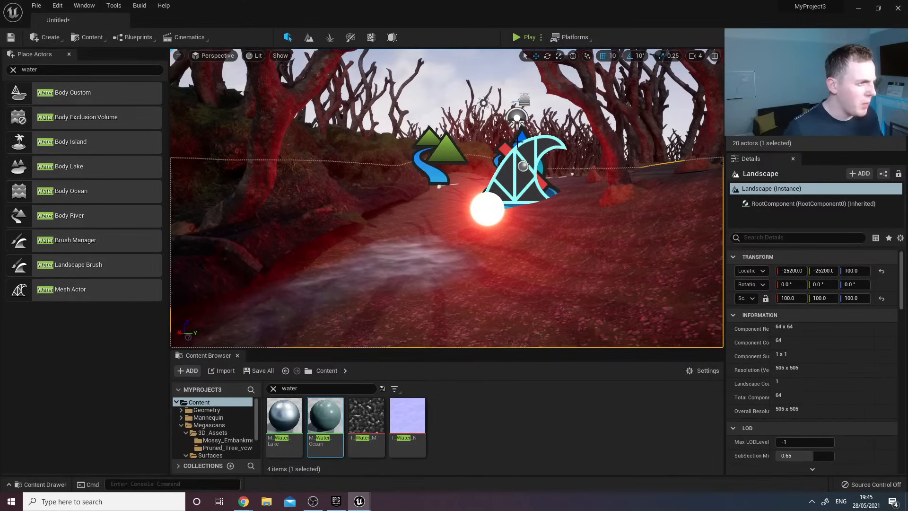
pyautogui.press('s')
pyautogui.moveTo(517, 141); pyautogui.dragTo(686, 137, button='right')
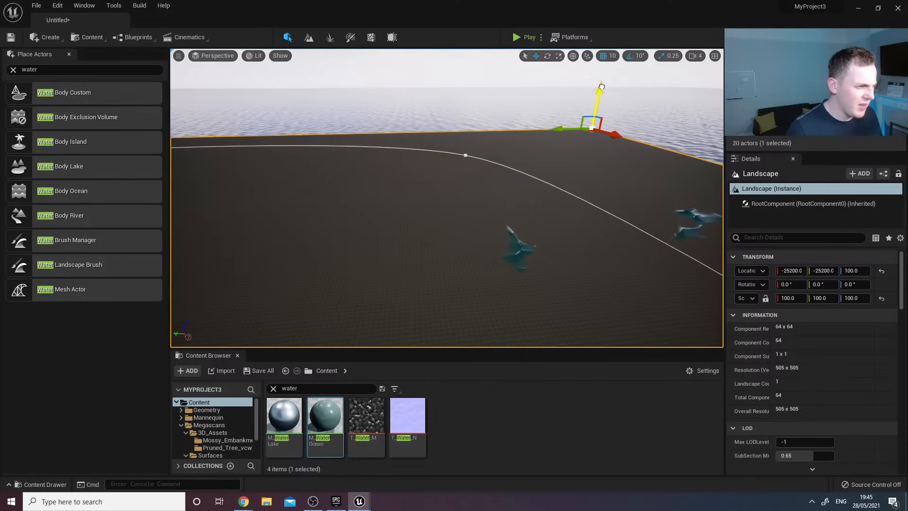
pyautogui.moveTo(602, 87); pyautogui.dragTo(600, 102)
pyautogui.moveTo(599, 102); pyautogui.dragTo(563, 121, button='right')
pyautogui.moveTo(476, 237); pyautogui.dragTo(460, 203, button='right')
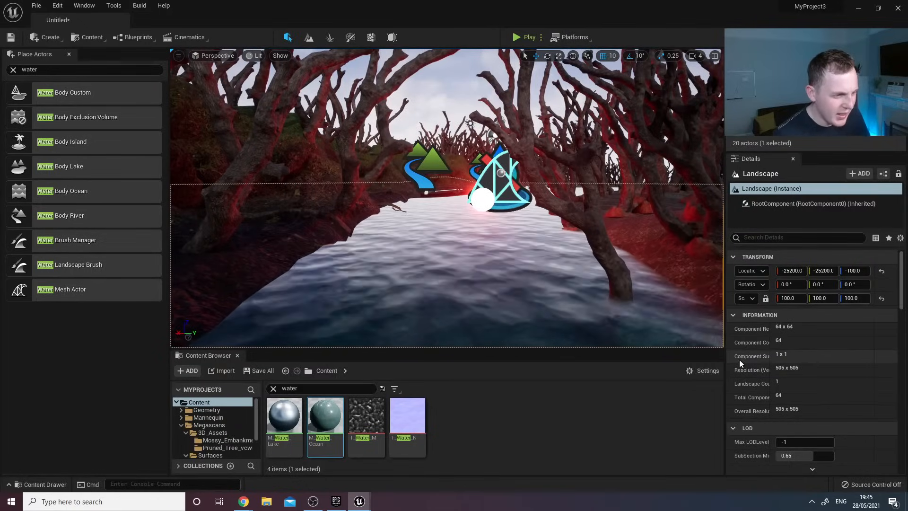
# Raise the landscape in small increments to a Z location of 30.
pyautogui.moveTo(846, 271); pyautogui.dragTo(871, 270)
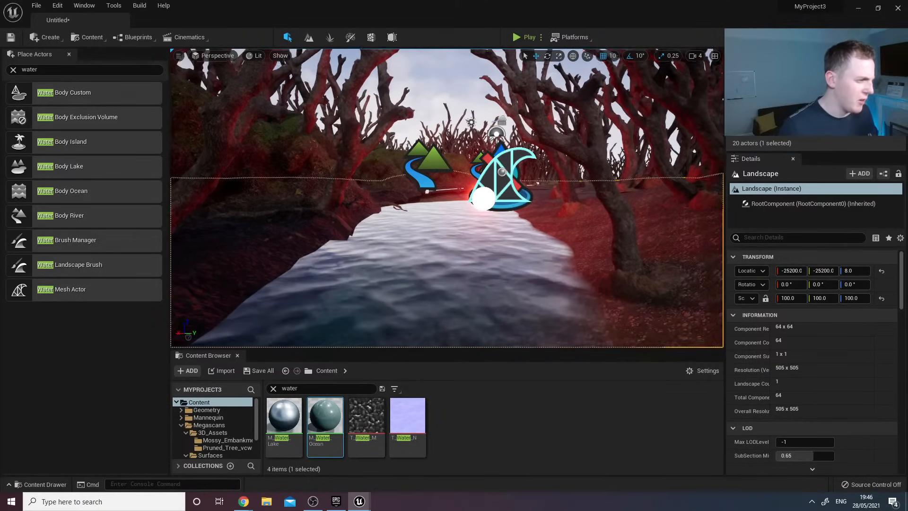
pyautogui.moveTo(591, 227)
pyautogui.mouseDown(button='right')
pyautogui.moveTo(575, 269)
pyautogui.moveTo(580, 232)
pyautogui.moveTo(586, 227)
pyautogui.moveTo(591, 241)
pyautogui.mouseUp(button='right')
pyautogui.press('w')
pyautogui.press('s')
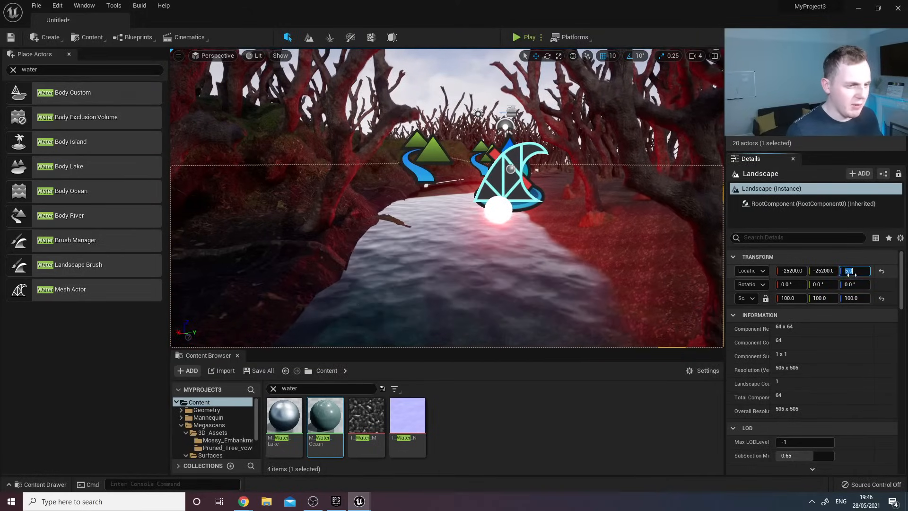
pyautogui.click(851, 274)
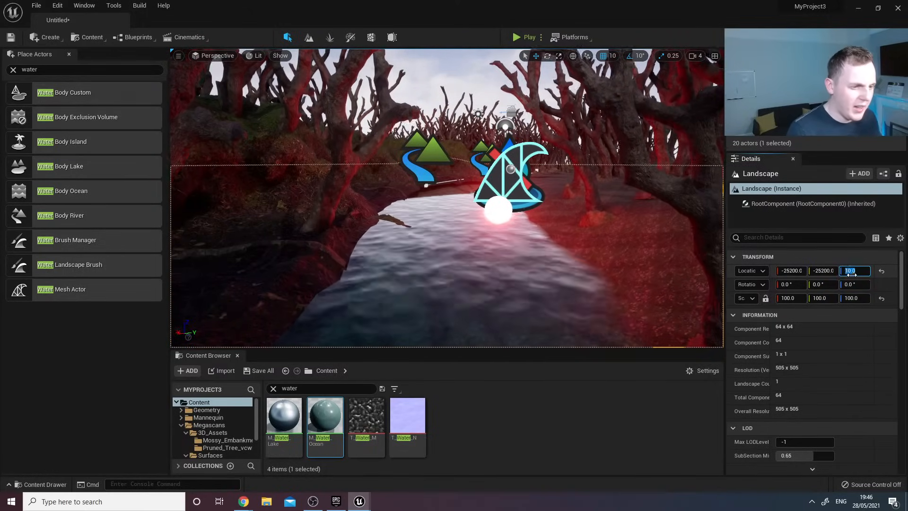
pyautogui.write('15')
pyautogui.press('Return')
pyautogui.write('20')
pyautogui.press('Return')
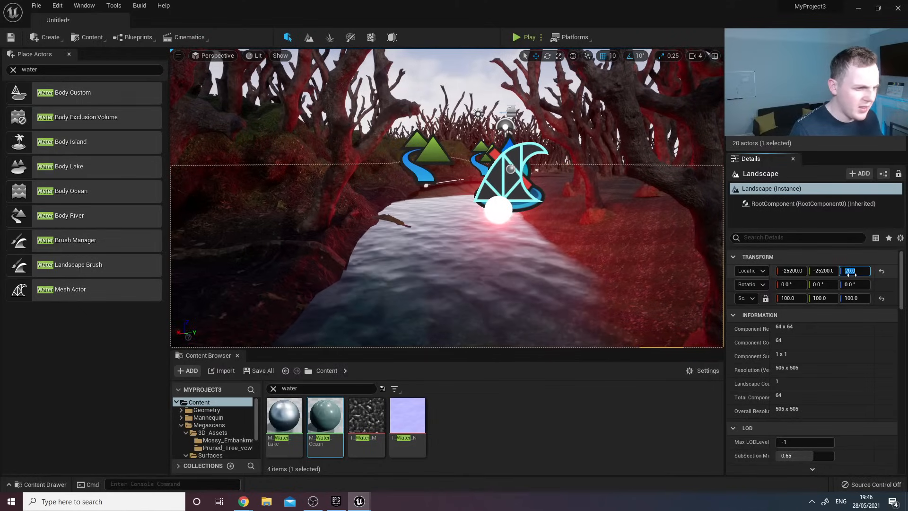
pyautogui.write('30')
pyautogui.press('Return')
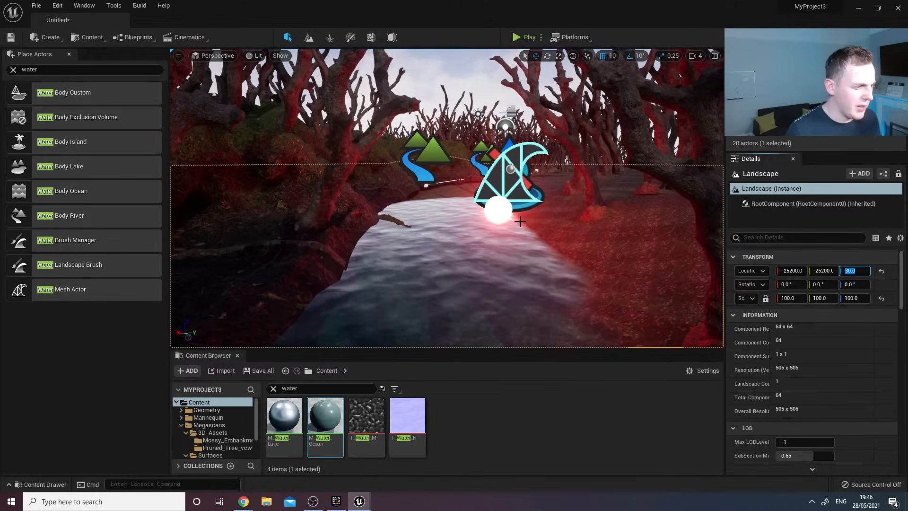
# Erode the far stretch of the path beyond the glowing sphere down to the water.
pyautogui.moveTo(520, 221); pyautogui.dragTo(502, 246, button='right')
pyautogui.press('w')
pyautogui.press('w')
pyautogui.press('w')
pyautogui.press('s')
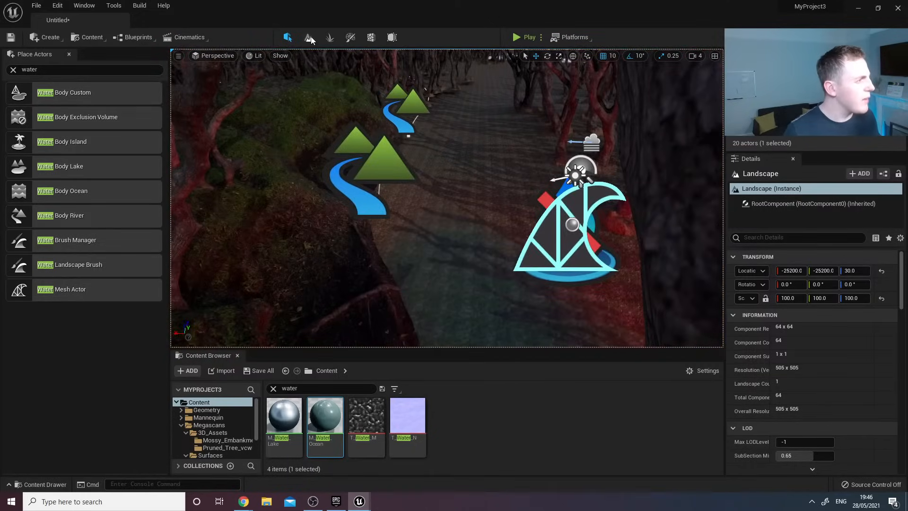
pyautogui.click(310, 38)
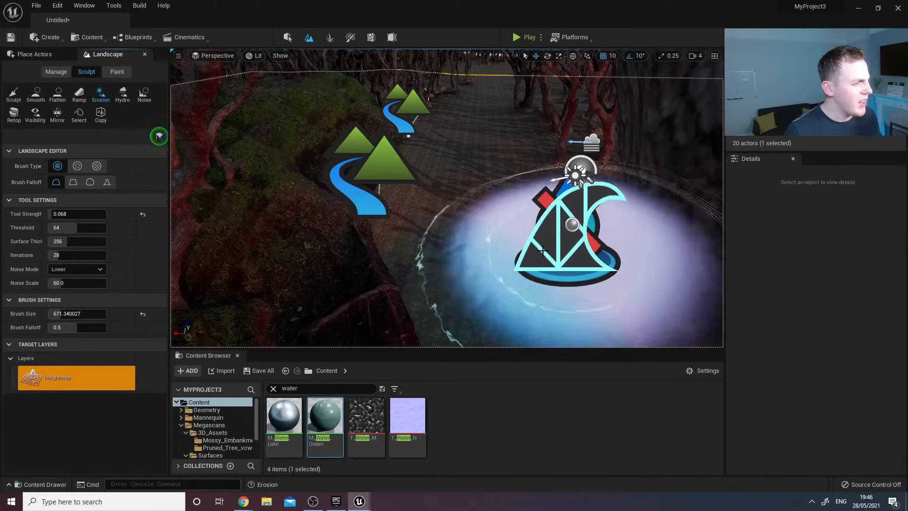
pyautogui.press('d')
pyautogui.moveTo(543, 251); pyautogui.dragTo(496, 267, button='right')
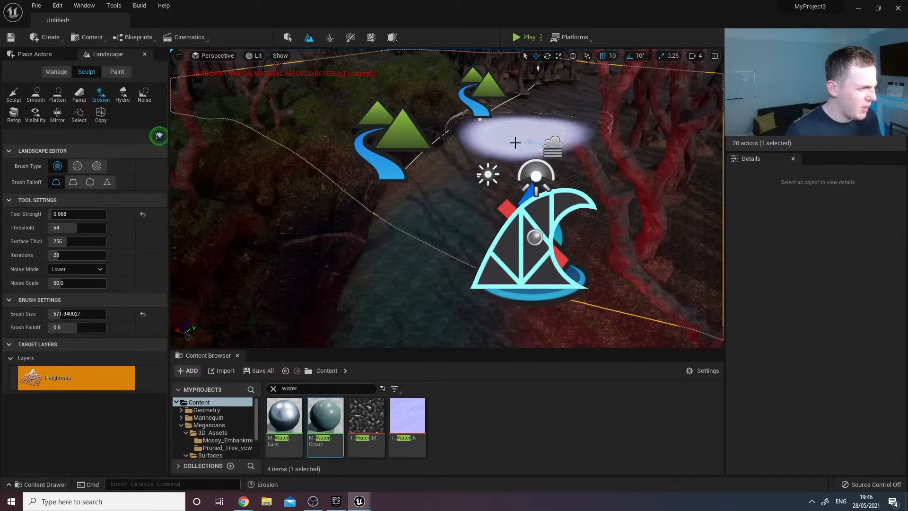
pyautogui.moveTo(515, 143)
pyautogui.mouseDown()
pyautogui.moveTo(456, 195)
pyautogui.moveTo(527, 116)
pyautogui.moveTo(582, 78)
pyautogui.moveTo(523, 126)
pyautogui.moveTo(531, 122)
pyautogui.moveTo(497, 192)
pyautogui.mouseUp()
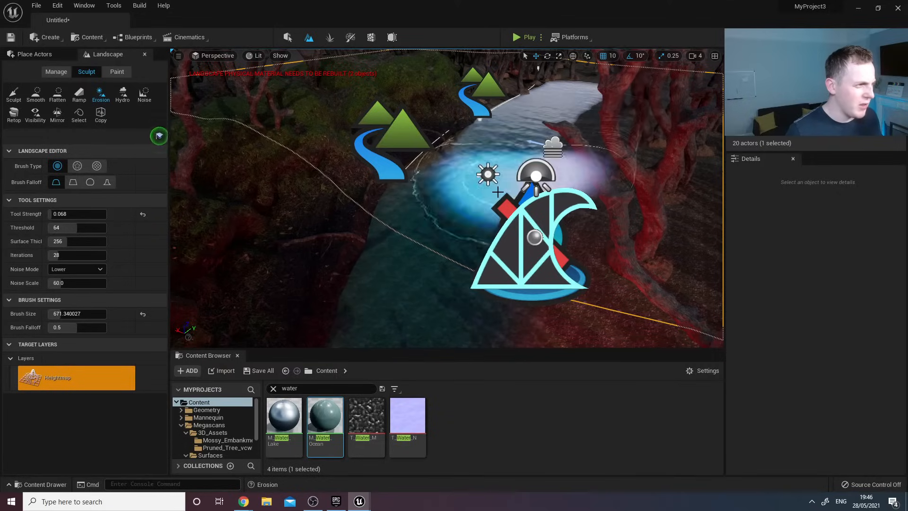
# Rotate the Sky Sphere to about 90°, 140° and 90° on its three axes.
pyautogui.moveTo(497, 191)
pyautogui.mouseDown(button='right')
pyautogui.moveTo(440, 213)
pyautogui.moveTo(454, 166)
pyautogui.moveTo(416, 161)
pyautogui.moveTo(473, 137)
pyautogui.moveTo(477, 161)
pyautogui.moveTo(496, 163)
pyautogui.moveTo(489, 158)
pyautogui.moveTo(520, 149)
pyautogui.mouseUp(button='right')
pyautogui.press('w')
pyautogui.press('s')
pyautogui.press('w')
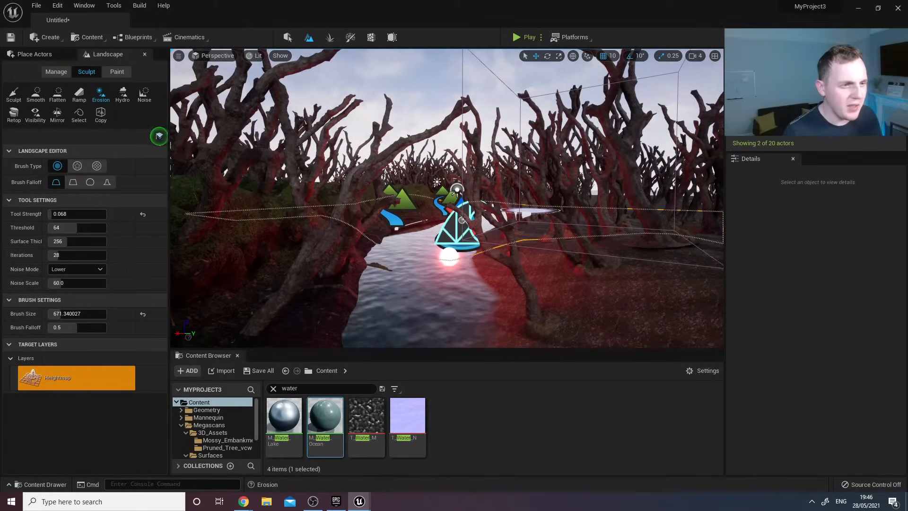
pyautogui.click(287, 38)
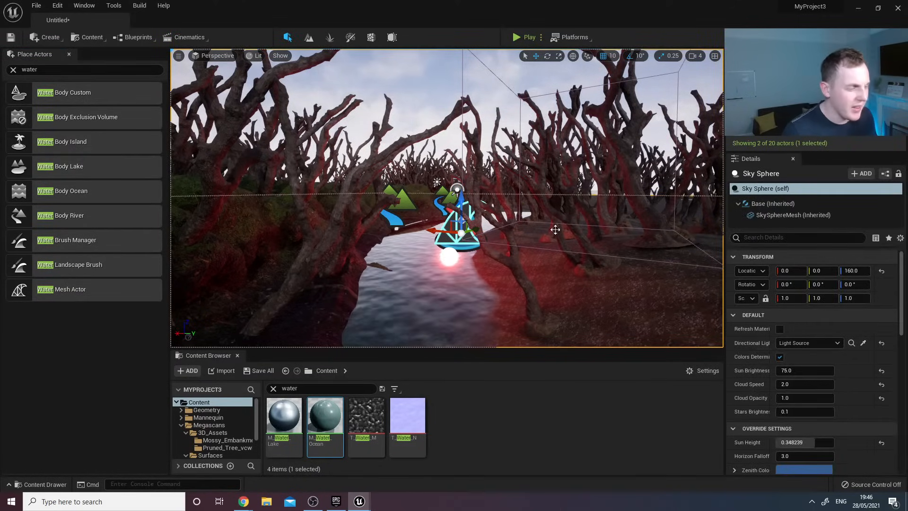
pyautogui.click(547, 55)
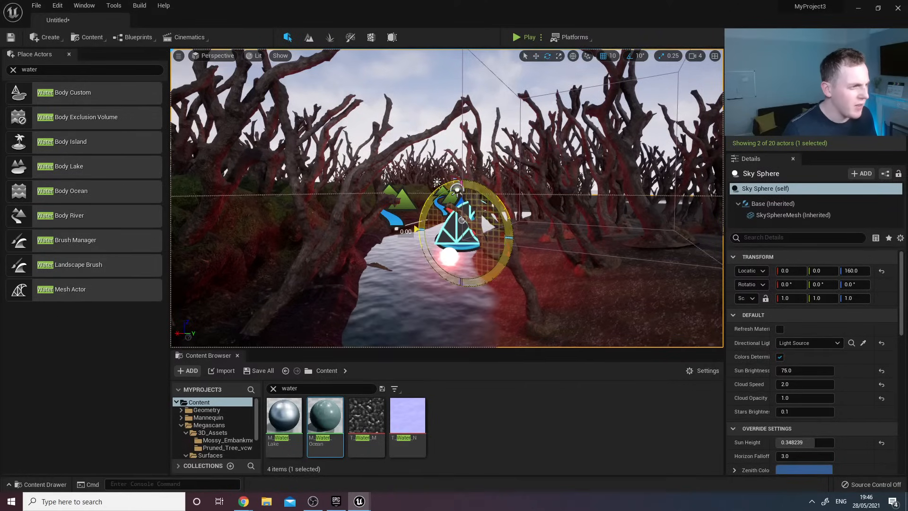
pyautogui.moveTo(496, 204); pyautogui.dragTo(510, 227)
pyautogui.moveTo(439, 208); pyautogui.dragTo(447, 188)
# Inspect the settings of the SkyLight, the directional Light Source and the Sky Sphere.
pyautogui.click(777, 109)
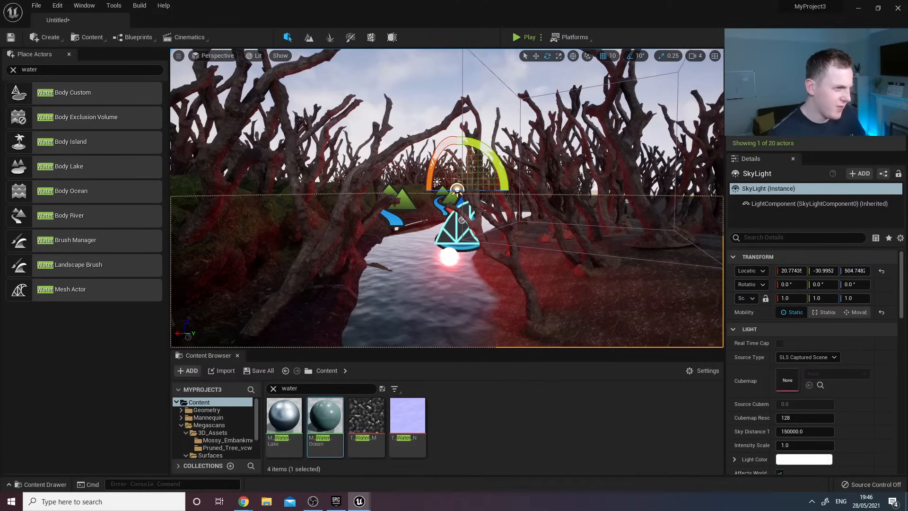
pyautogui.click(437, 181)
pyautogui.moveTo(404, 208)
pyautogui.mouseDown()
pyautogui.moveTo(416, 142)
pyautogui.moveTo(406, 124)
pyautogui.moveTo(405, 209)
pyautogui.mouseUp()
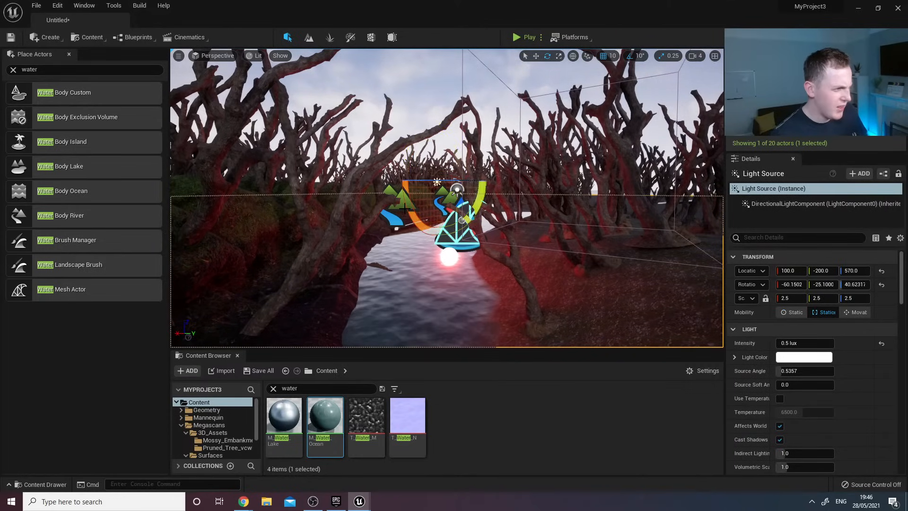
pyautogui.click(491, 102)
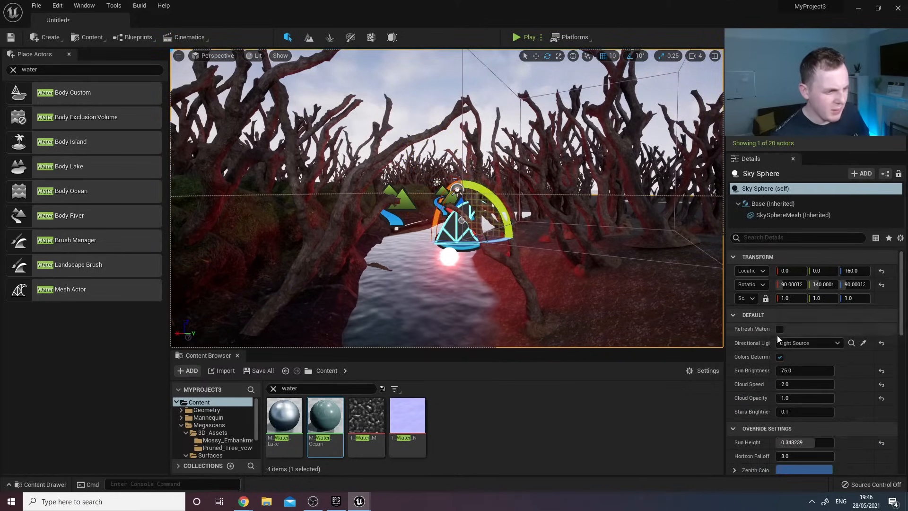
pyautogui.click(590, 133)
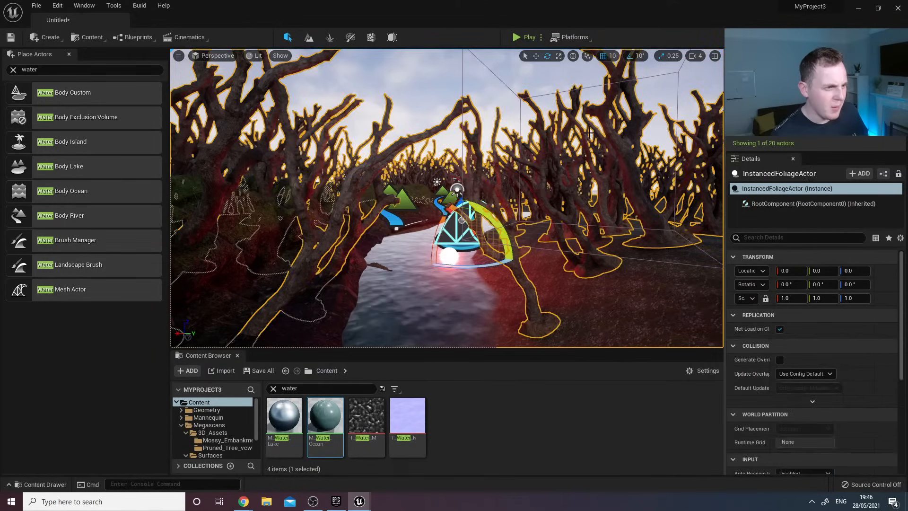
# Lower the Sky Sphere's Sun Height to about 0.279.
pyautogui.click(400, 80)
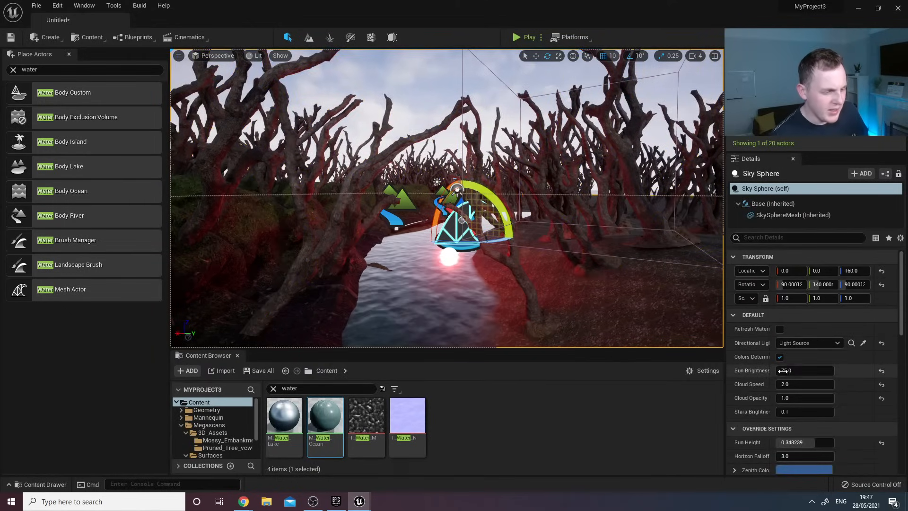
pyautogui.scroll(-3, 799, 408)
pyautogui.click(799, 397)
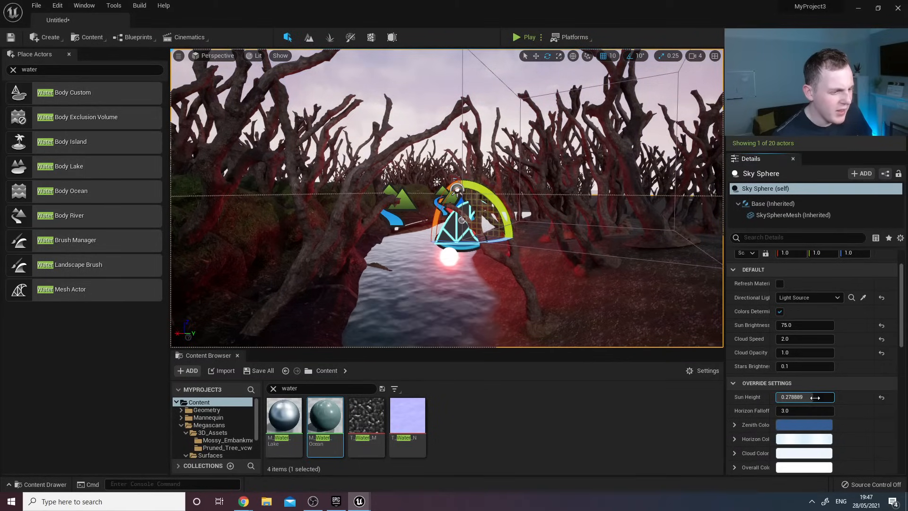
pyautogui.click(815, 398)
pyautogui.write('0.1')
pyautogui.press('Return')
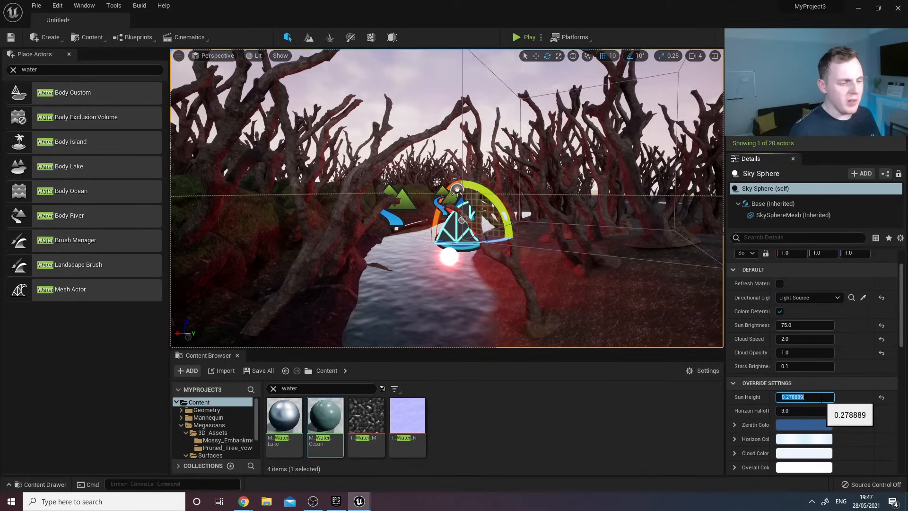
# Darken the Sky Sphere's Zenith Color to a deep navy blue with a value of about 0.078.
pyautogui.scroll(-2, 778, 446)
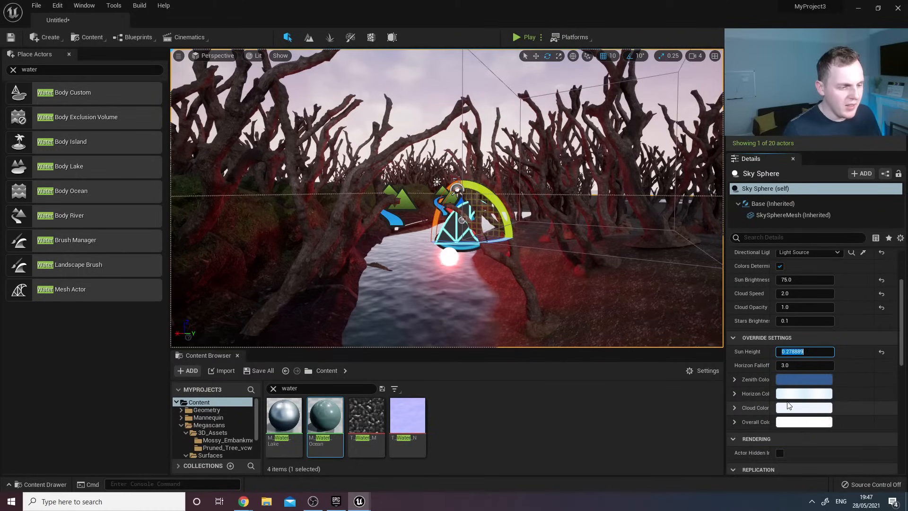
pyautogui.click(782, 381)
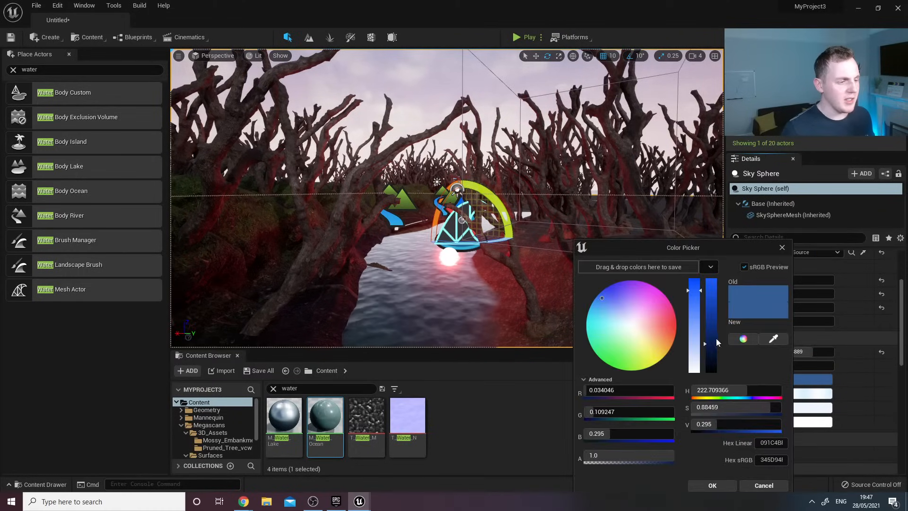
pyautogui.moveTo(717, 343); pyautogui.dragTo(715, 366)
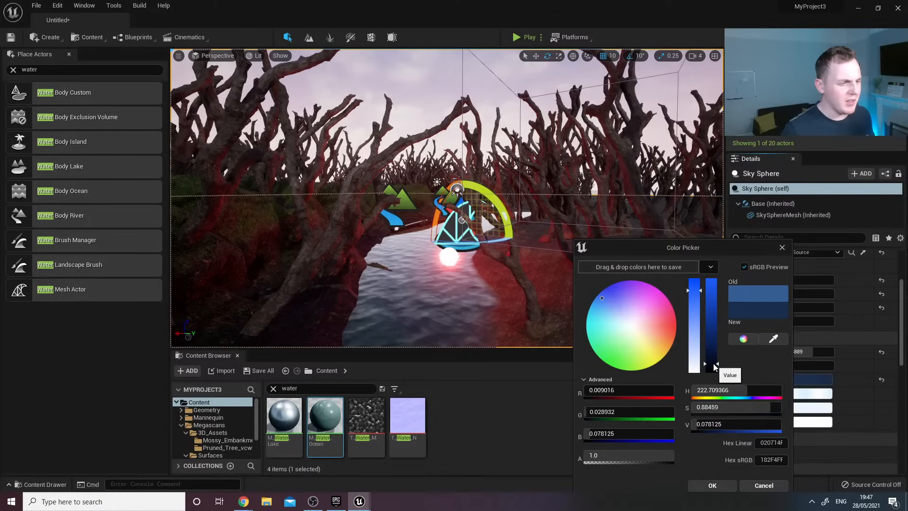
pyautogui.click(712, 485)
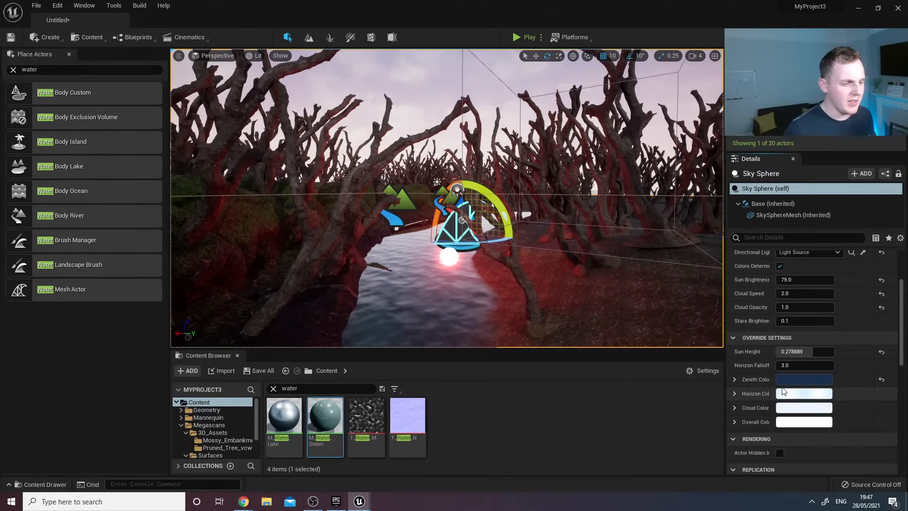
# Darken the Sky Sphere's Horizon Color to a muted grey-blue.
pyautogui.click(779, 446)
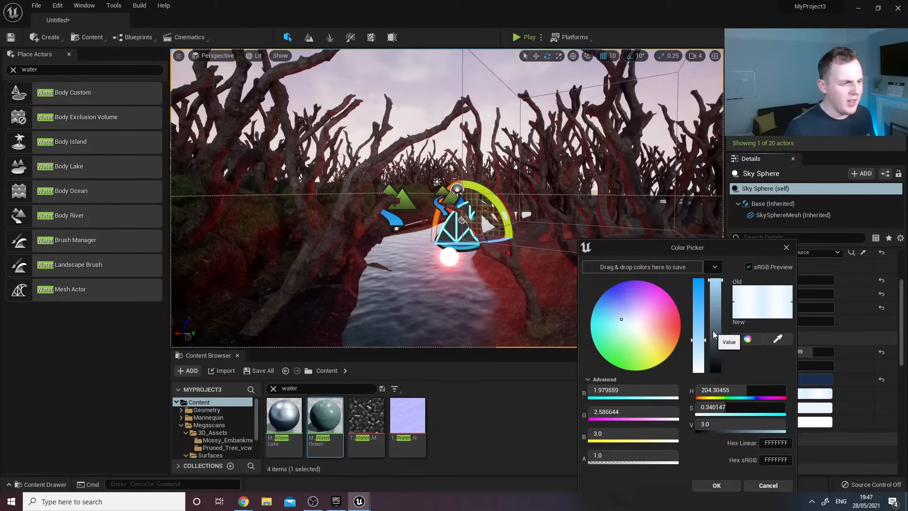
pyautogui.moveTo(713, 331); pyautogui.dragTo(714, 347)
pyautogui.click(712, 486)
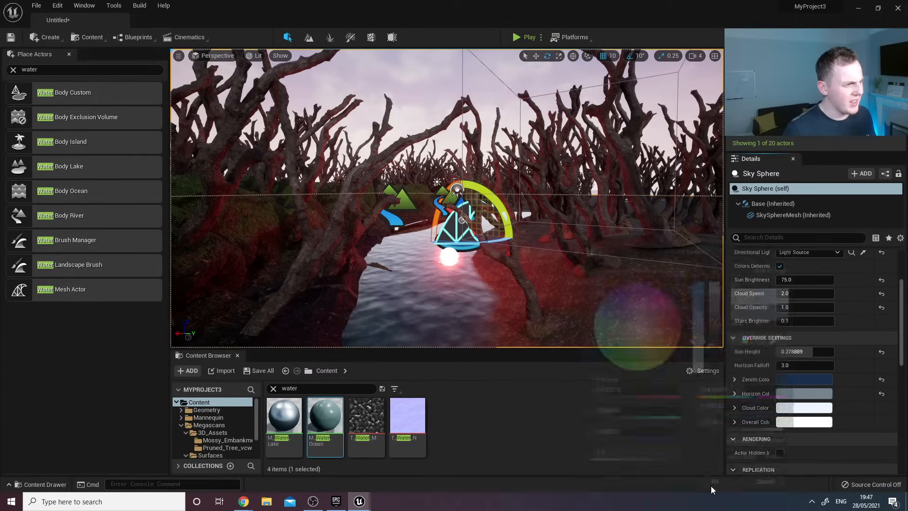
# Darken the Sky Sphere's Overall Color to a neutral grey with a value of about 0.396.
pyautogui.click(800, 422)
pyautogui.moveTo(731, 326)
pyautogui.mouseDown()
pyautogui.moveTo(731, 348)
pyautogui.moveTo(731, 335)
pyautogui.mouseUp()
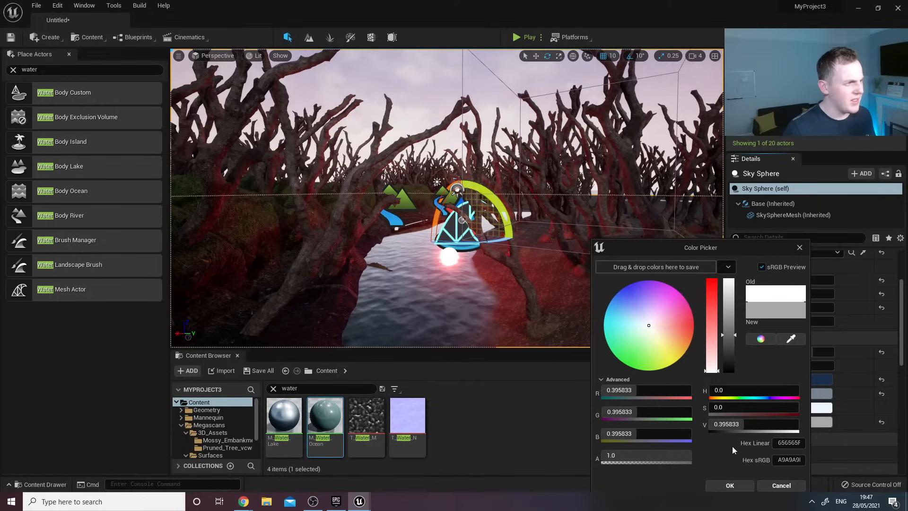
pyautogui.click(730, 484)
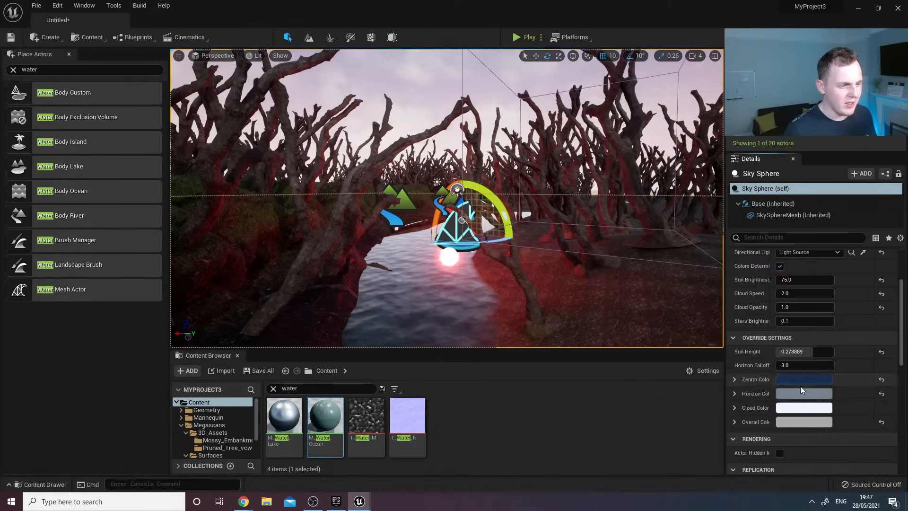
pyautogui.scroll(-5, 803, 402)
pyautogui.scroll(5, 802, 402)
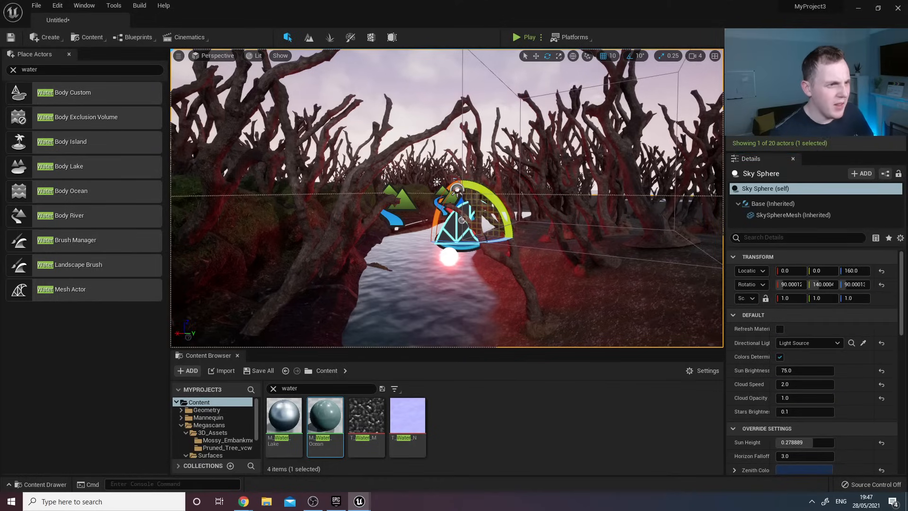
# Set the intensity of the directional Light Source to 0.1 lux.
pyautogui.click(780, 111)
pyautogui.click(802, 342)
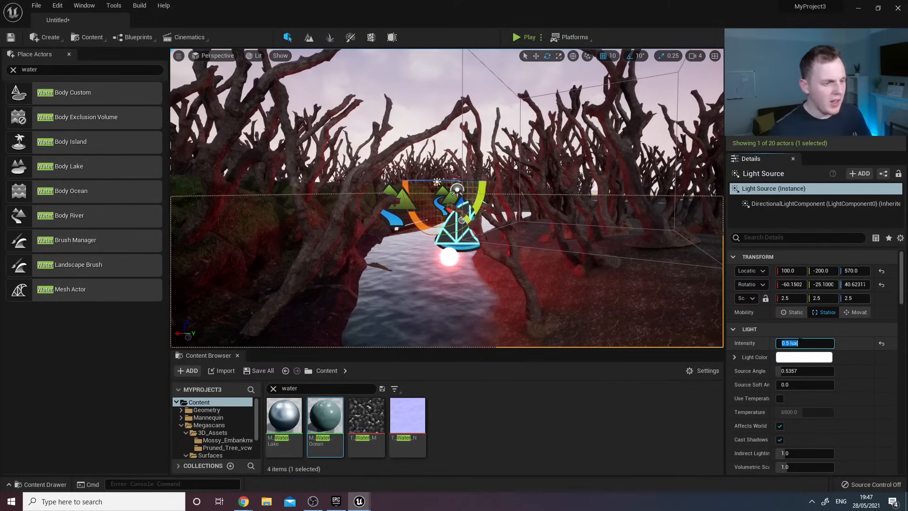
pyautogui.write('0')
pyautogui.press('Return')
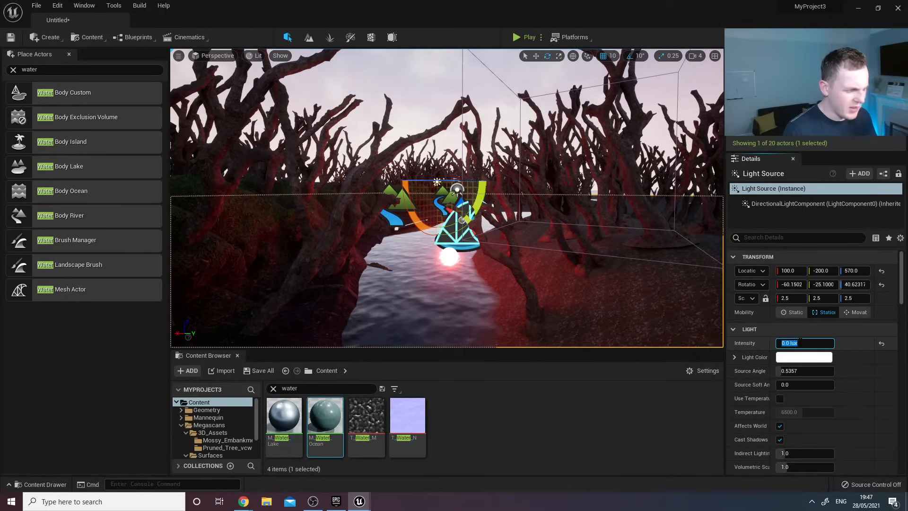
pyautogui.write('0.1')
pyautogui.press('Return')
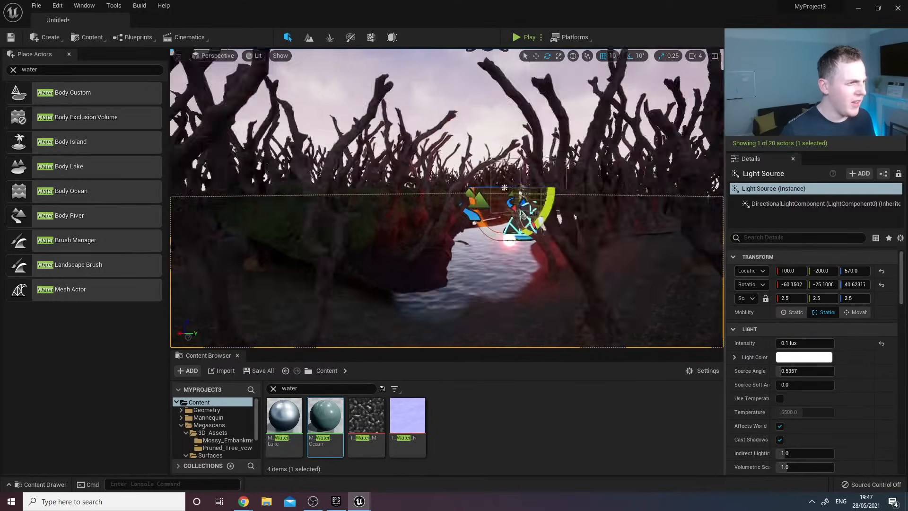
# Select the glowing sphere and examine how its red light falls on the water and banks.
pyautogui.press('w')
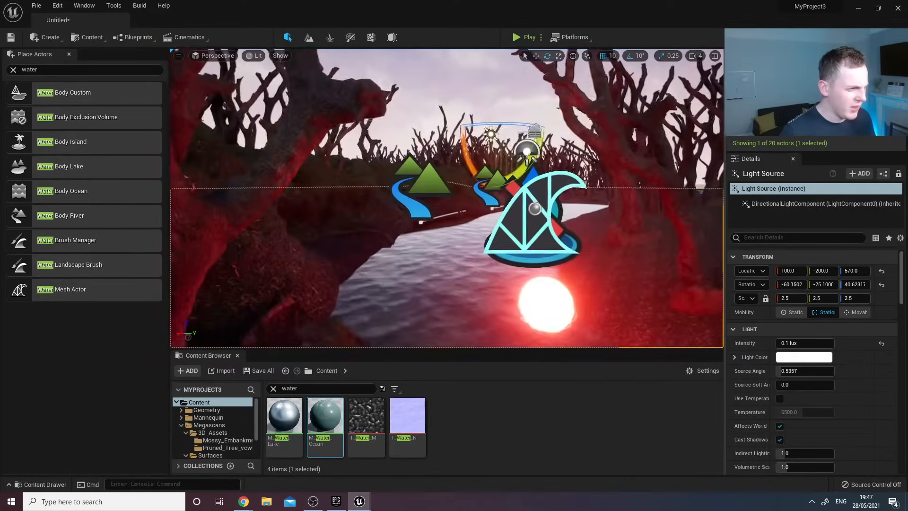
pyautogui.press('s')
pyautogui.moveTo(528, 217)
pyautogui.mouseDown(button='right')
pyautogui.moveTo(551, 215)
pyautogui.moveTo(534, 213)
pyautogui.mouseUp(button='right')
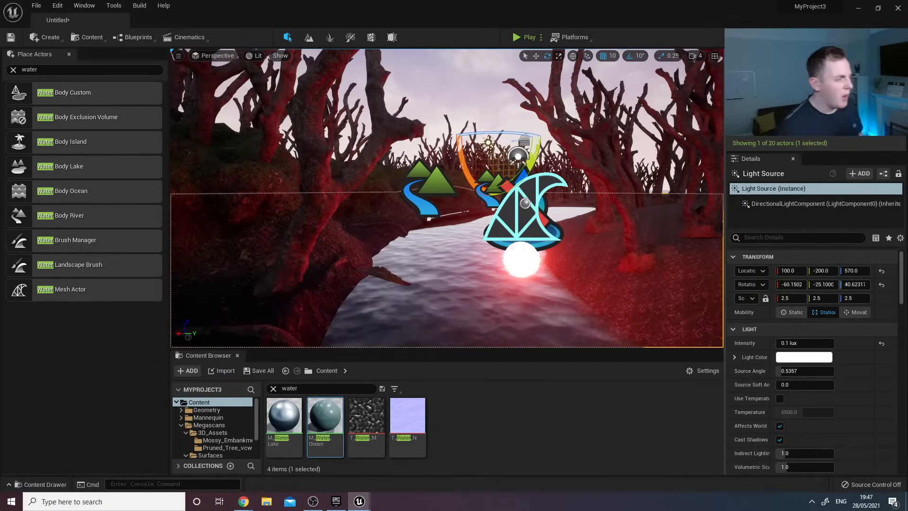
pyautogui.click(518, 249)
pyautogui.press('e')
pyautogui.moveTo(518, 249)
pyautogui.mouseDown(button='right')
pyautogui.moveTo(529, 253)
pyautogui.moveTo(519, 260)
pyautogui.mouseUp(button='right')
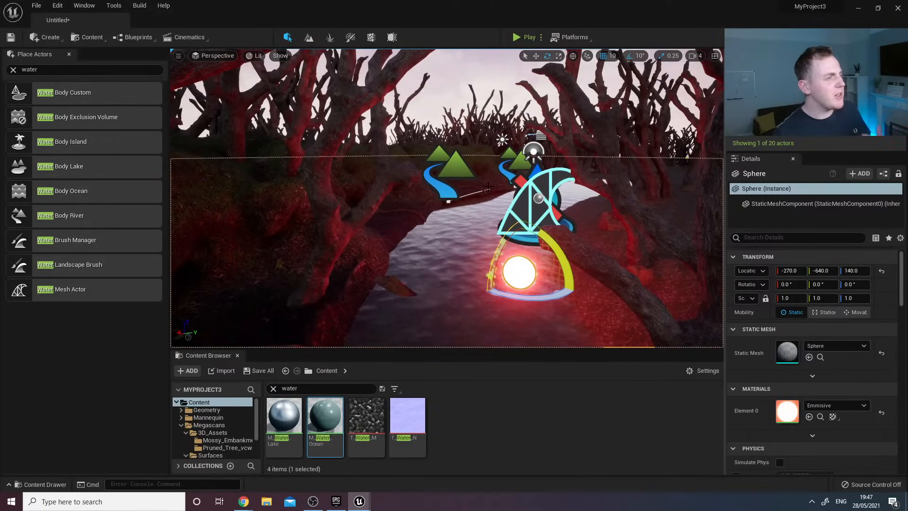
# Open Quixel Bridge and add the Forest Terrain 3D asset to the project at Medium Quality.
pyautogui.click(82, 40)
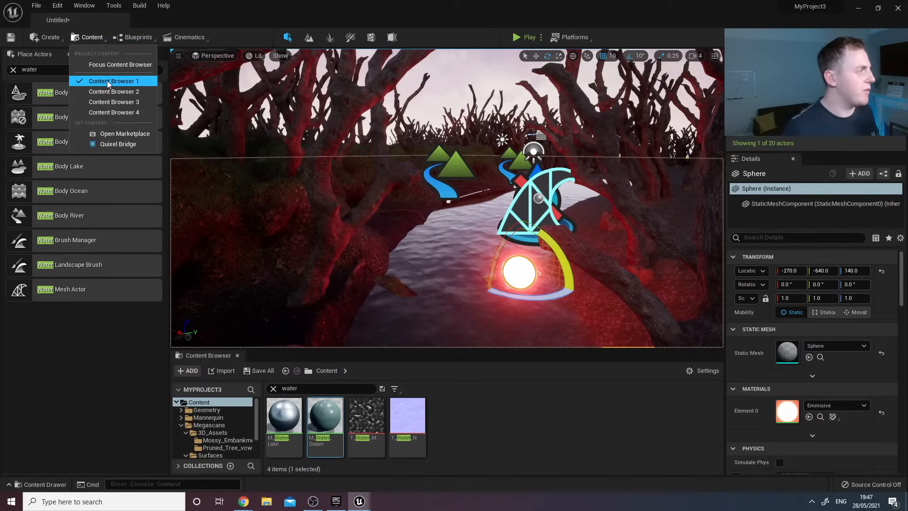
pyautogui.click(118, 144)
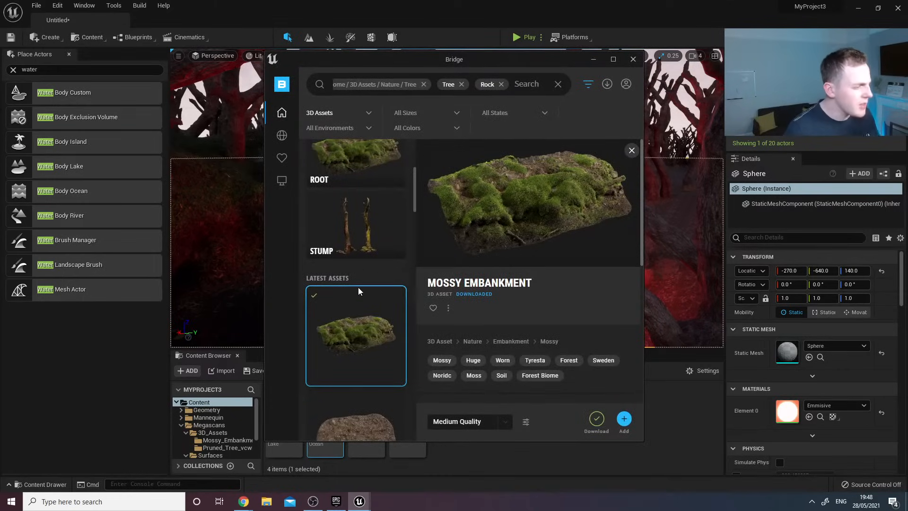
pyautogui.scroll(3, 370, 300)
pyautogui.scroll(-6, 370, 300)
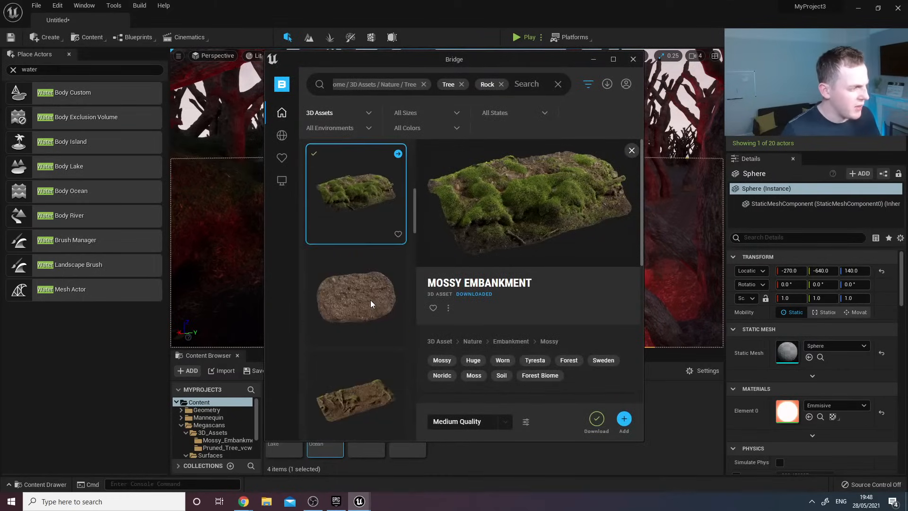
pyautogui.click(370, 300)
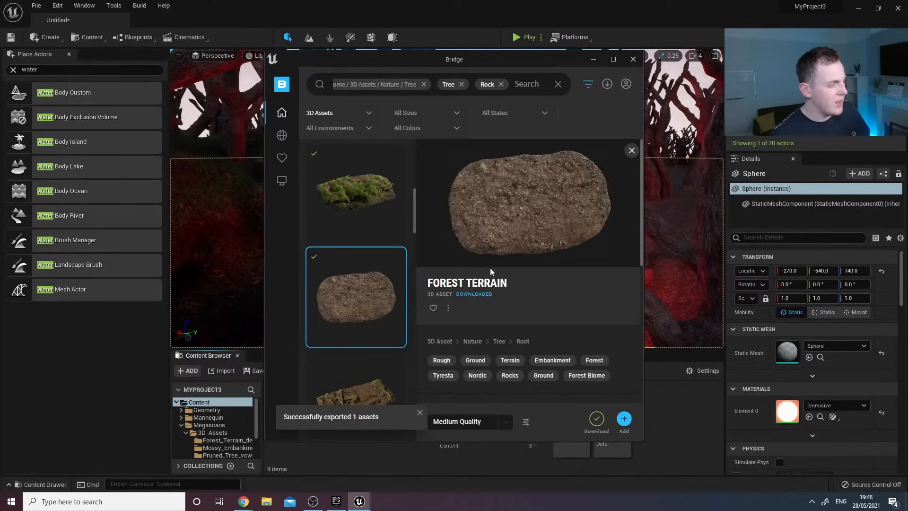
# Clear the Tree filter and browse Bridge's 3D Assets to the Nature / Rock / Mossy category.
pyautogui.scroll(-2, 395, 316)
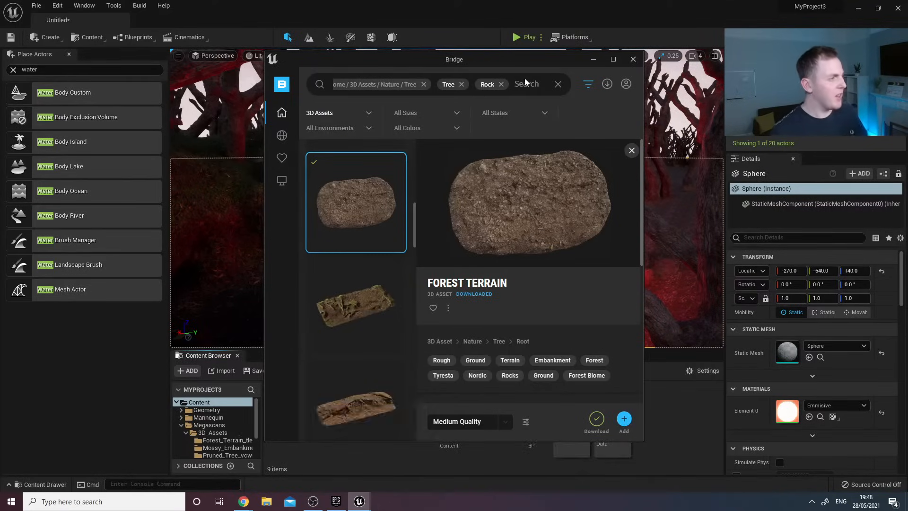
pyautogui.click(461, 84)
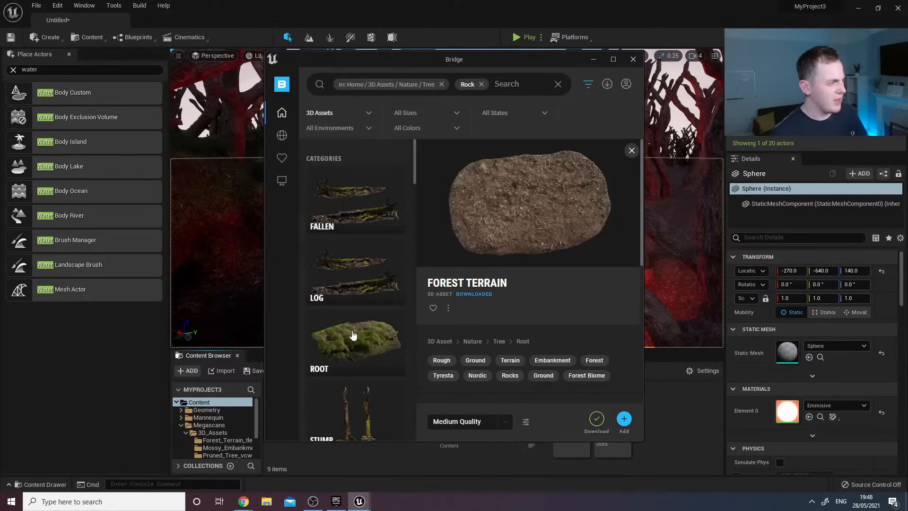
pyautogui.scroll(-3, 351, 334)
pyautogui.moveTo(281, 124)
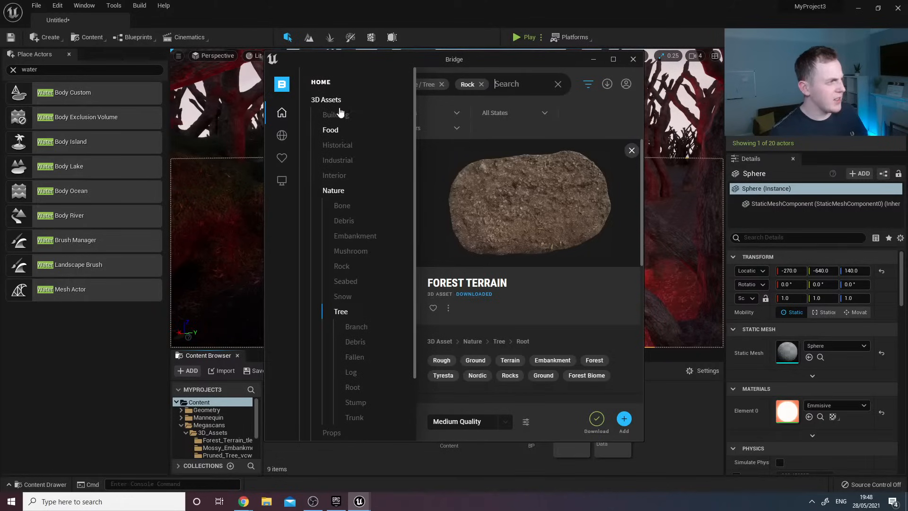
pyautogui.click(327, 101)
pyautogui.click(340, 191)
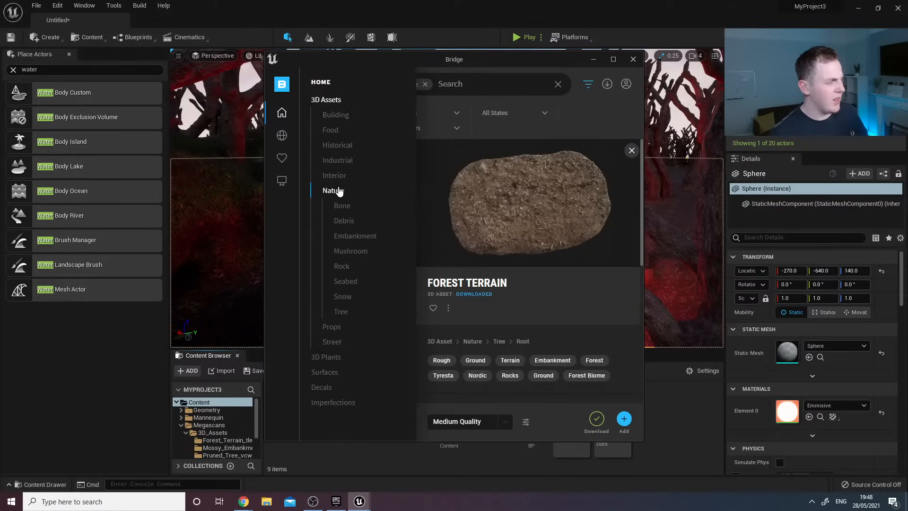
pyautogui.click(341, 267)
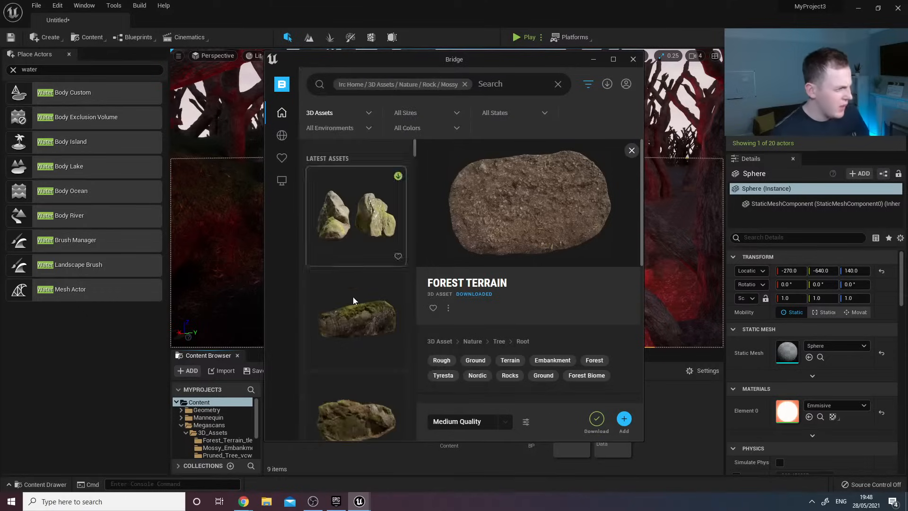
# Add the Mossy Boulder asset to the project at Medium Quality and minimize Bridge.
pyautogui.scroll(-2, 368, 268)
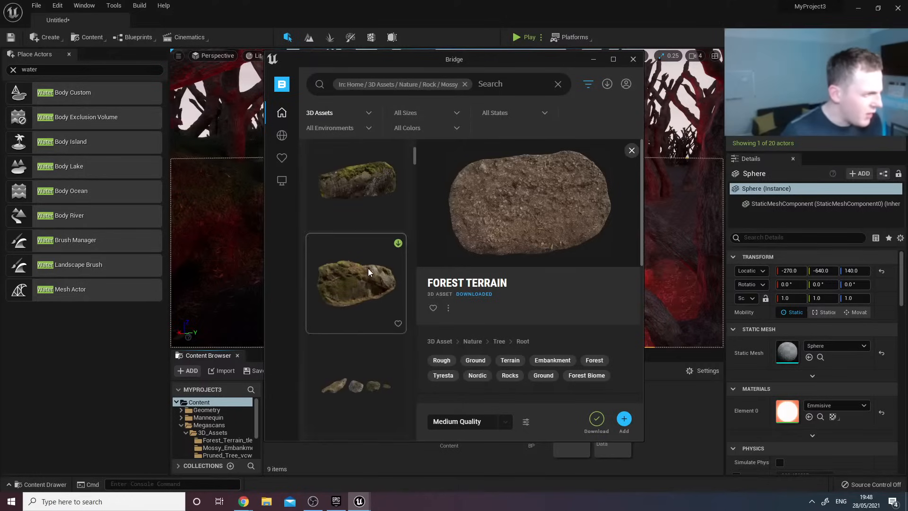
pyautogui.scroll(2, 368, 268)
pyautogui.click(376, 186)
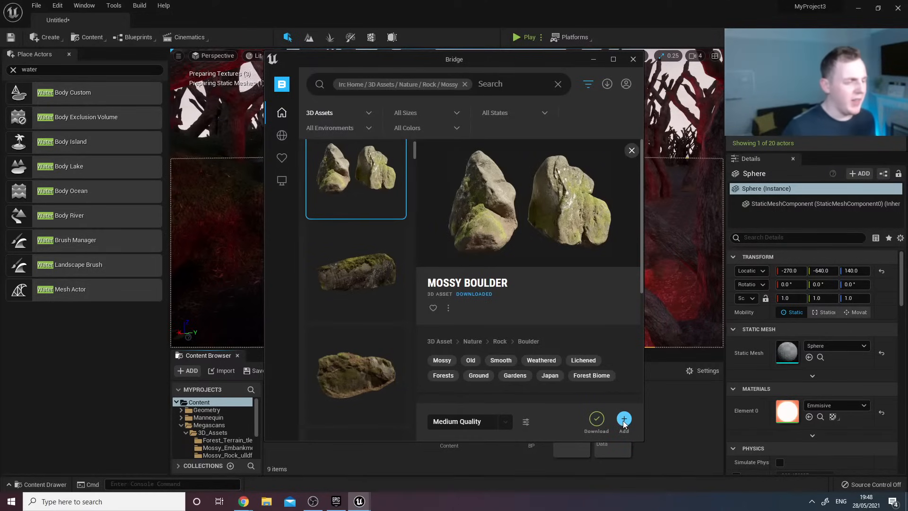
pyautogui.click(591, 56)
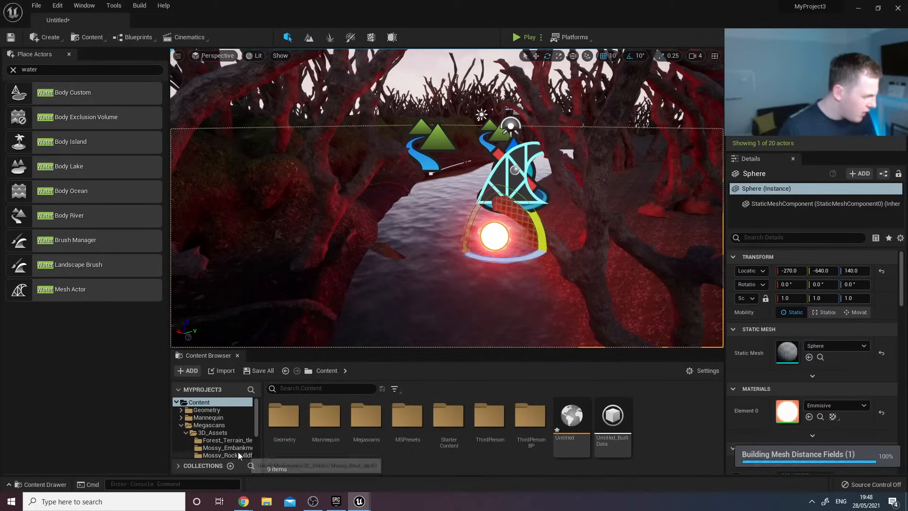
# Try out the Forest Terrain mesh in the river in front of the glowing sphere and delete it.
pyautogui.click(227, 448)
pyautogui.click(227, 440)
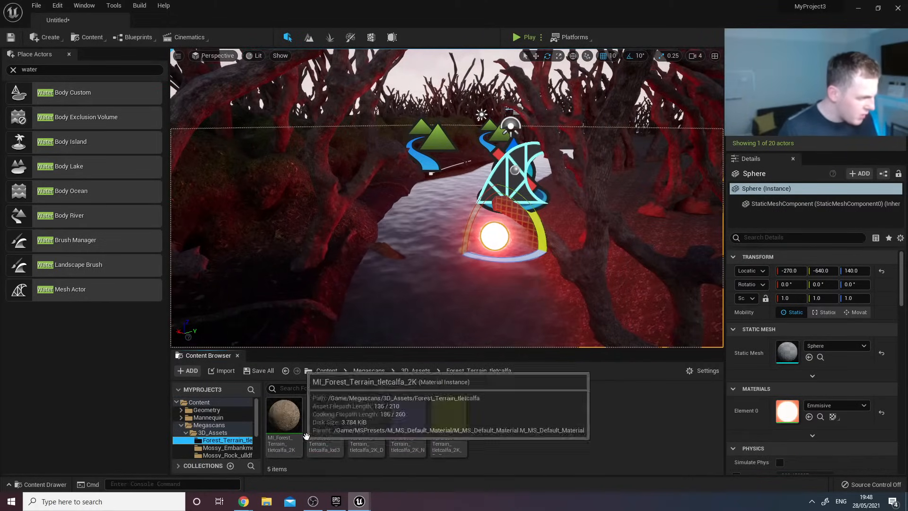
pyautogui.moveTo(314, 426); pyautogui.dragTo(490, 295)
pyautogui.moveTo(490, 295); pyautogui.dragTo(482, 340, button='right')
pyautogui.press('w')
pyautogui.press('s')
pyautogui.moveTo(482, 236)
pyautogui.mouseDown(button='right')
pyautogui.moveTo(496, 213)
pyautogui.moveTo(478, 203)
pyautogui.moveTo(506, 220)
pyautogui.moveTo(466, 236)
pyautogui.moveTo(475, 220)
pyautogui.mouseUp(button='right')
pyautogui.press('w')
pyautogui.press('s')
pyautogui.press('Delete')
pyautogui.press('s')
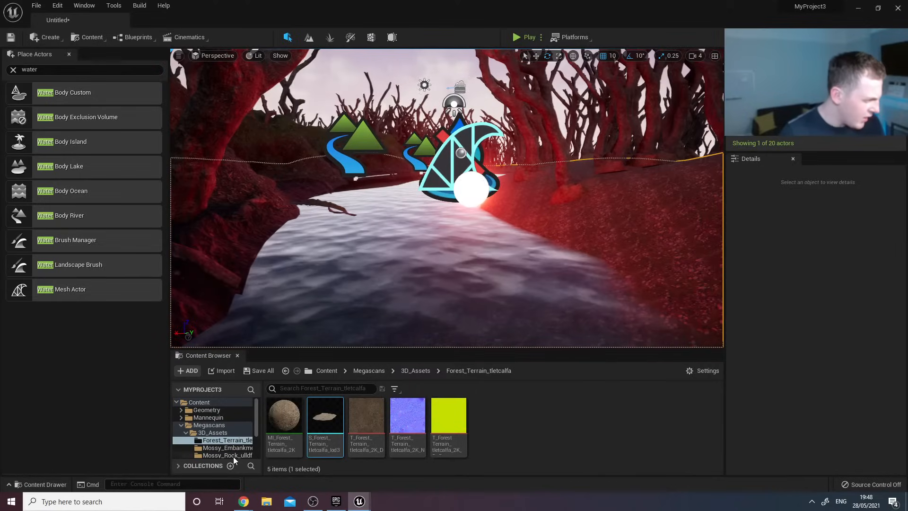
# Show the contents of the Mossy_Rock_ulldfii folder in the project's Megascans 3D assets.
pyautogui.click(229, 448)
pyautogui.click(227, 455)
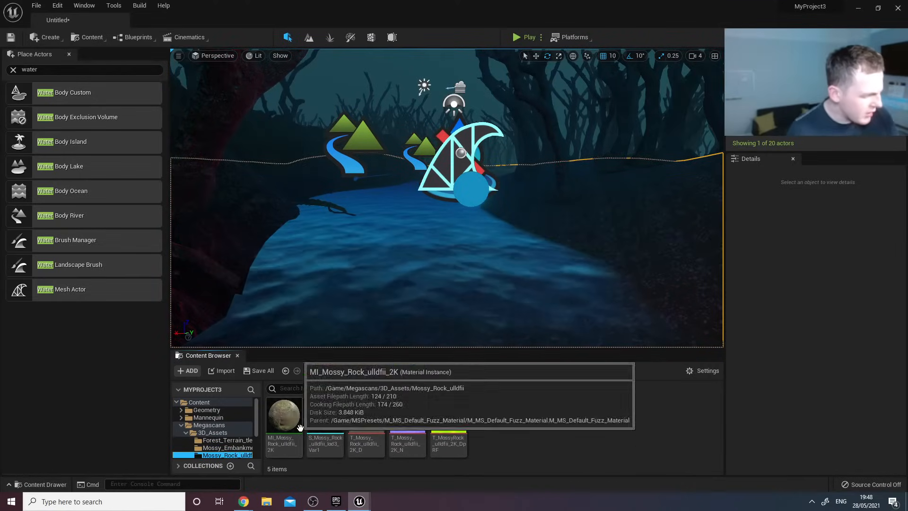
pyautogui.moveTo(477, 232); pyautogui.dragTo(476, 231, button='right')
pyautogui.press('s')
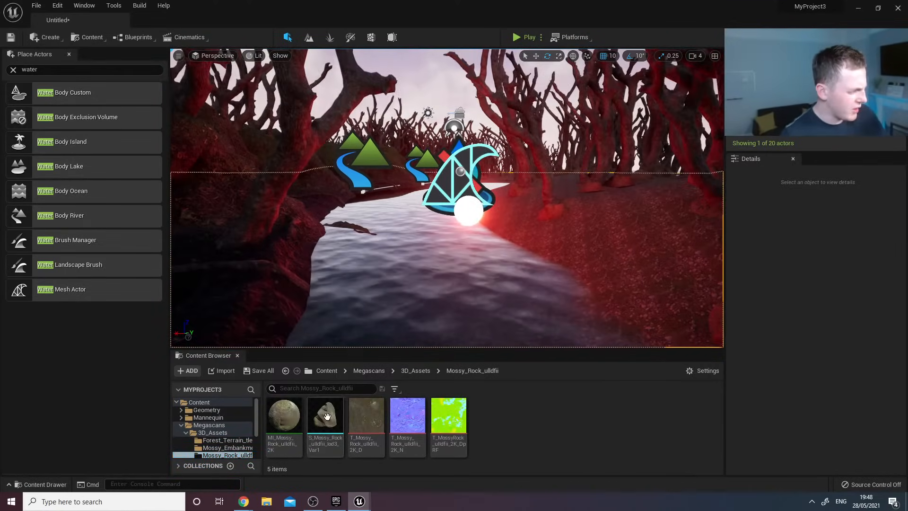
# Try out a mossy rock on the riverbank near the sphere, scaled to 3.0 on every axis and lowered to Z -40.
pyautogui.moveTo(326, 419); pyautogui.dragTo(590, 219)
pyautogui.moveTo(575, 265); pyautogui.dragTo(575, 265)
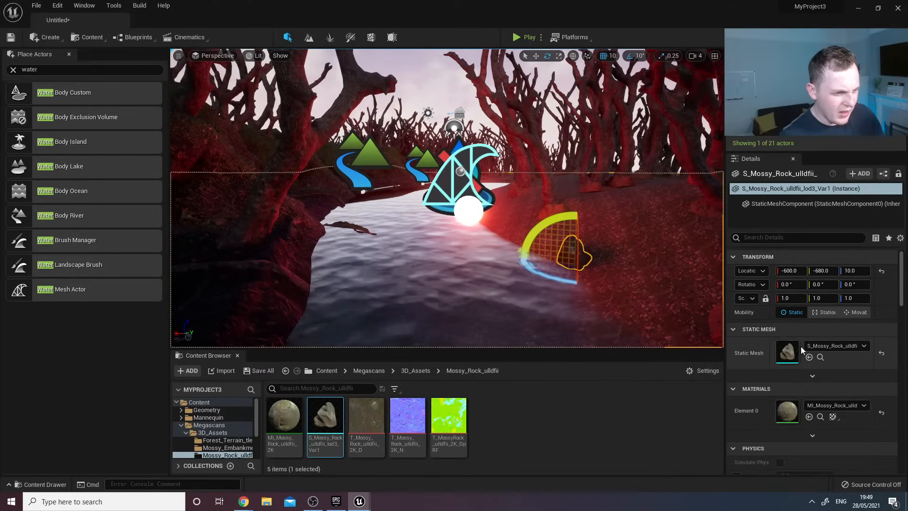
pyautogui.click(824, 298)
pyautogui.write('33')
pyautogui.press('Return')
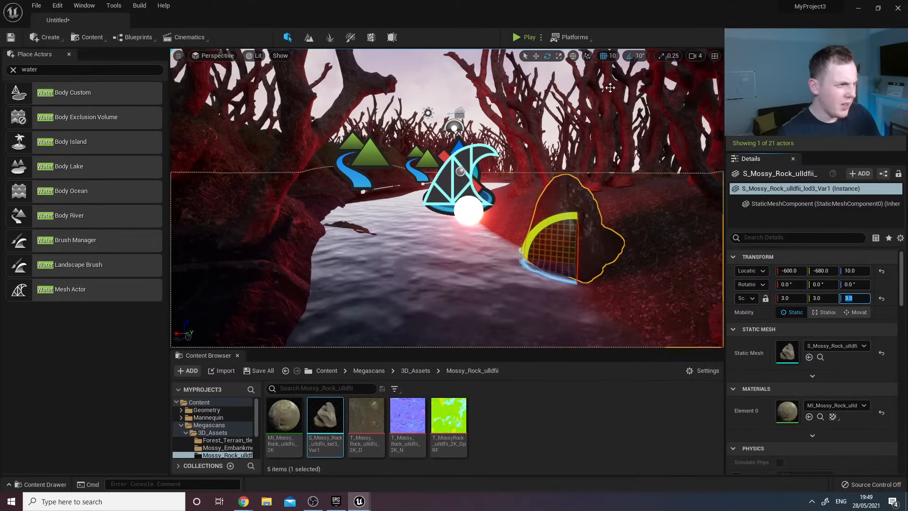
pyautogui.click(535, 56)
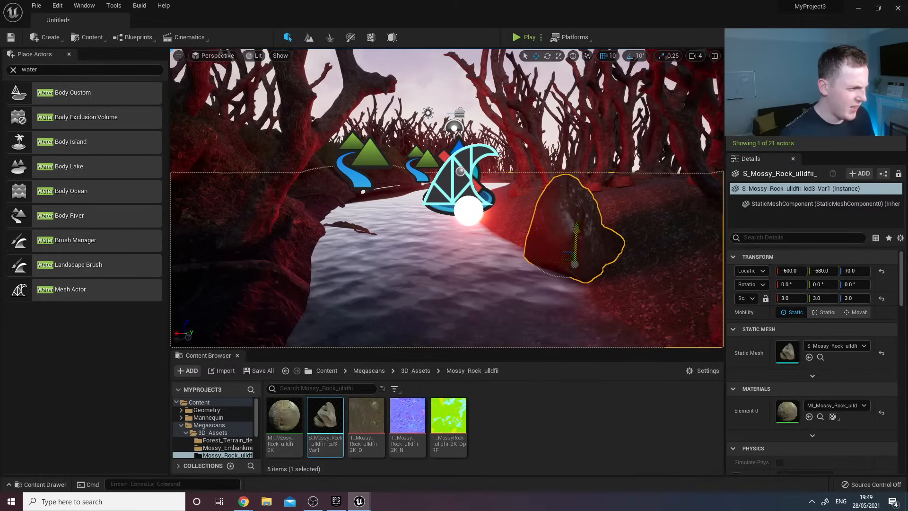
pyautogui.moveTo(574, 243); pyautogui.dragTo(572, 262)
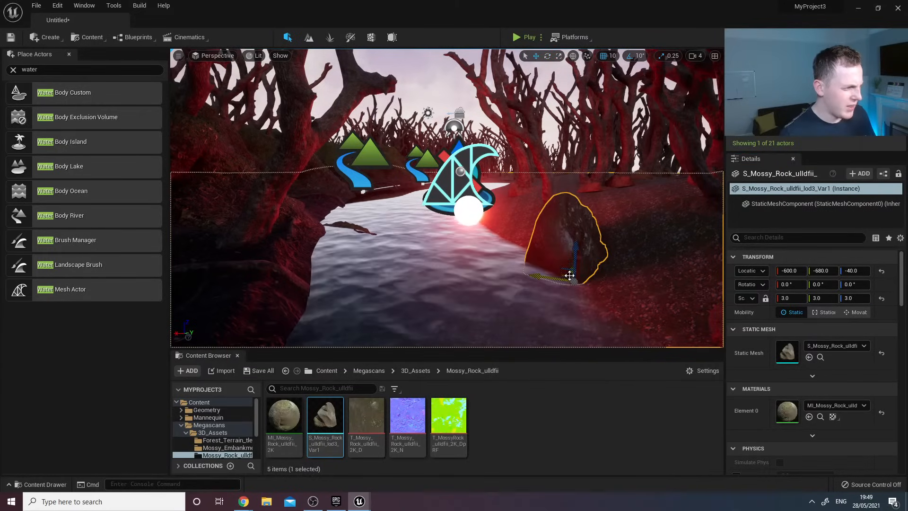
# Delete the large mossy rock from the riverbank.
pyautogui.moveTo(571, 261); pyautogui.dragTo(534, 289, button='right')
pyautogui.press('w')
pyautogui.press('s')
pyautogui.press('Delete')
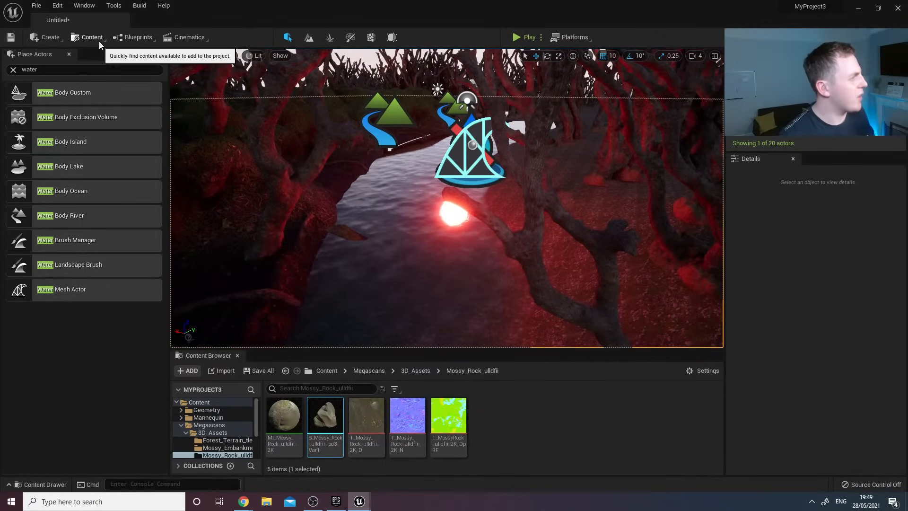
# Switch to Foliage mode and add the S_Mossy_Rock_ulldfii mesh as a foliage type for painting.
pyautogui.click(329, 37)
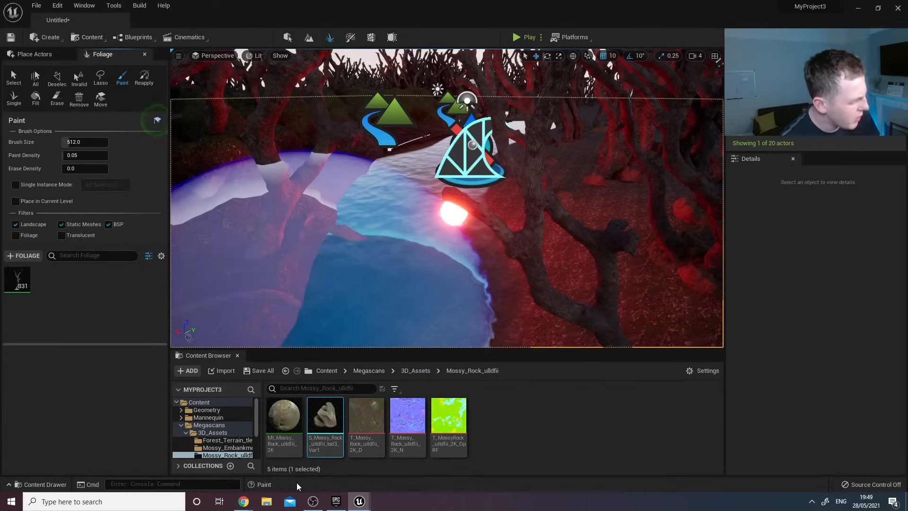
pyautogui.moveTo(328, 422); pyautogui.dragTo(126, 308)
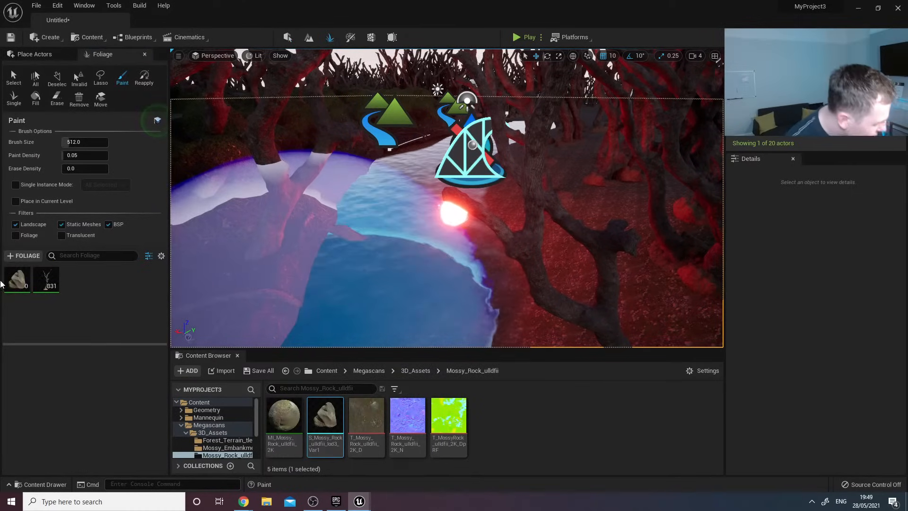
pyautogui.click(40, 274)
pyautogui.click(12, 274)
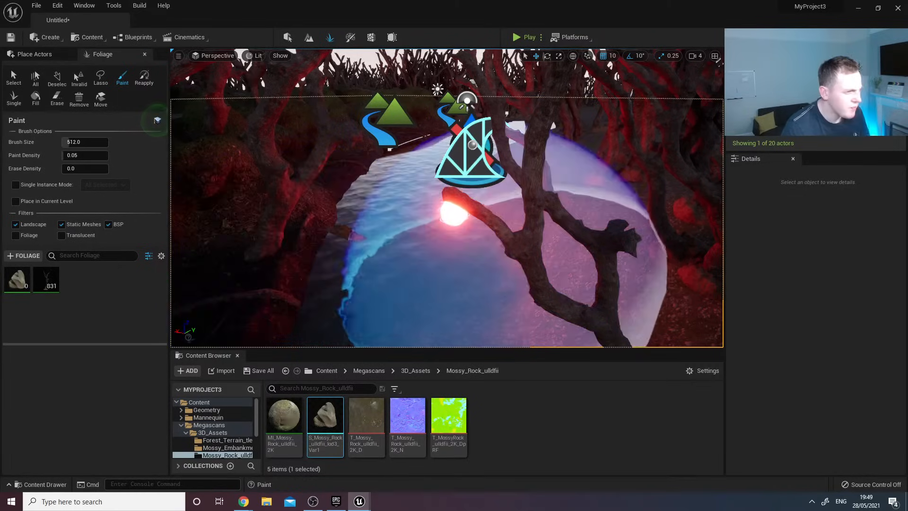
# Paint mossy rocks along both banks of the river with brush size 512 and paint density 0.05.
pyautogui.moveTo(515, 208); pyautogui.dragTo(440, 202, button='right')
pyautogui.moveTo(515, 208)
pyautogui.mouseDown()
pyautogui.moveTo(413, 263)
pyautogui.moveTo(513, 185)
pyautogui.moveTo(542, 175)
pyautogui.moveTo(486, 250)
pyautogui.moveTo(364, 248)
pyautogui.moveTo(405, 146)
pyautogui.moveTo(516, 231)
pyautogui.mouseUp()
pyautogui.press('w')
pyautogui.moveTo(516, 232); pyautogui.dragTo(532, 214, button='right')
pyautogui.moveTo(454, 244)
pyautogui.mouseDown(button='right')
pyautogui.moveTo(402, 250)
pyautogui.moveTo(454, 244)
pyautogui.mouseUp(button='right')
pyautogui.press('s')
pyautogui.moveTo(453, 245); pyautogui.dragTo(531, 223)
pyautogui.moveTo(531, 222)
pyautogui.mouseDown(button='right')
pyautogui.moveTo(574, 223)
pyautogui.moveTo(570, 248)
pyautogui.moveTo(532, 241)
pyautogui.moveTo(570, 251)
pyautogui.moveTo(543, 258)
pyautogui.mouseUp(button='right')
pyautogui.press('w')
pyautogui.press('s')
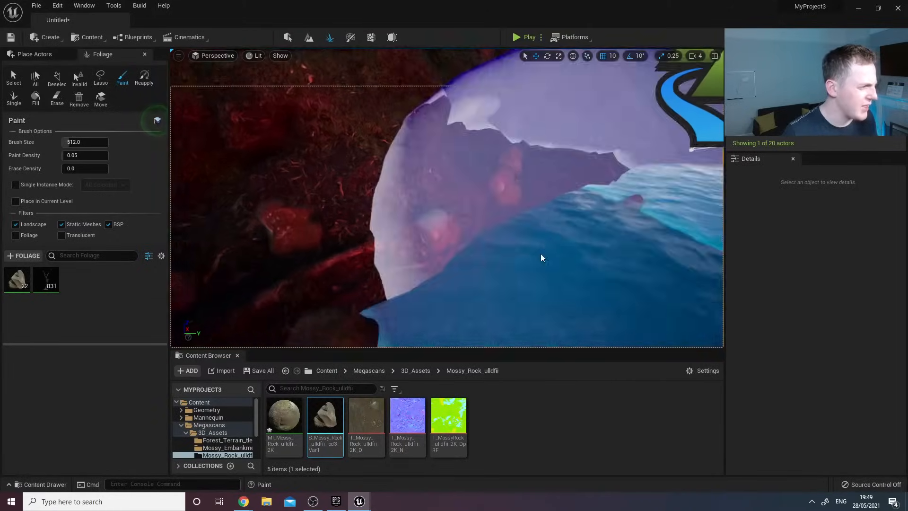
# Undo the last painted group of mossy rocks and dismiss the foliage type save prompt.
pyautogui.hotkey('ctrl', 'z')
pyautogui.click(24, 273)
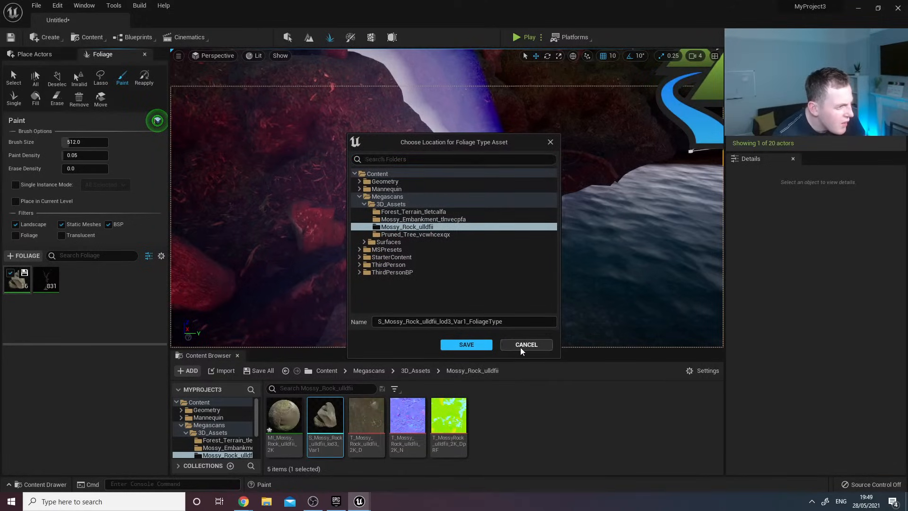
pyautogui.click(521, 346)
# Set the mossy rock foliage's Scale X range to a minimum of 5.0 and a maximum of 10.0.
pyautogui.click(17, 279)
pyautogui.scroll(-5, 97, 423)
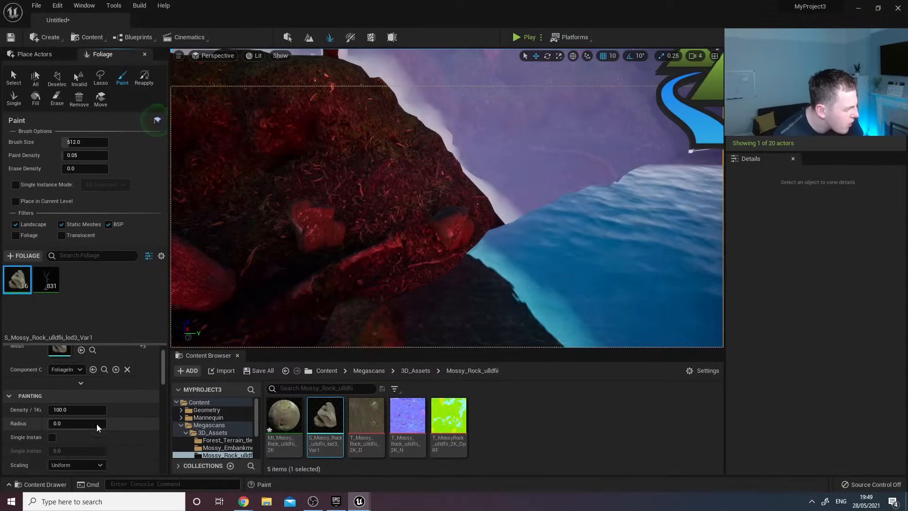
pyautogui.click(71, 402)
pyautogui.write('5')
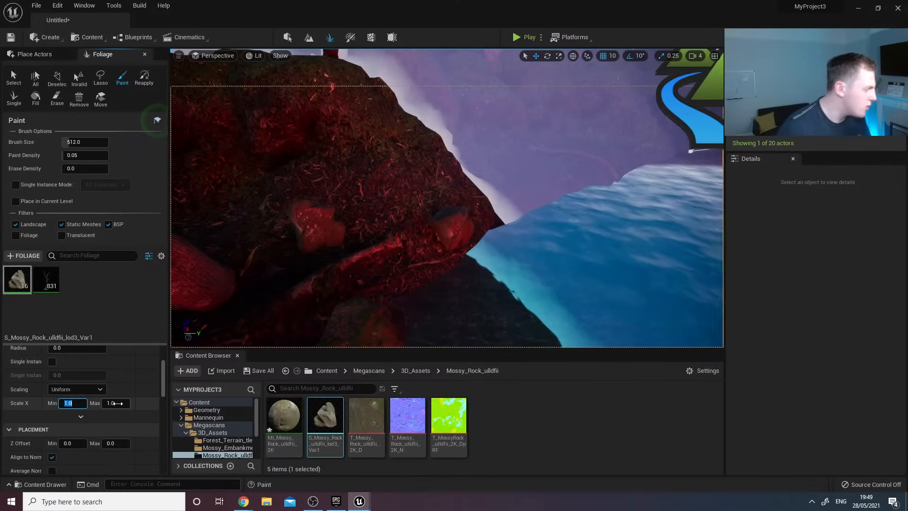
pyautogui.press('Tab')
pyautogui.write('10')
pyautogui.press('Return')
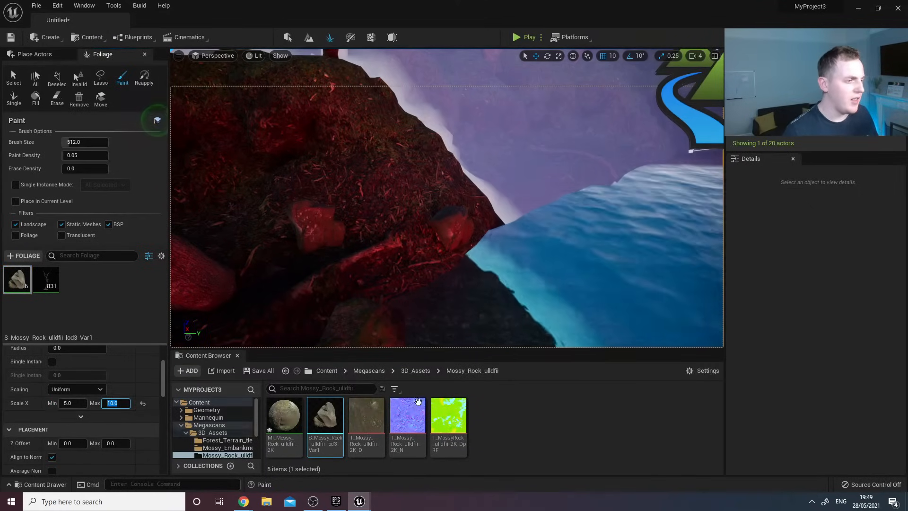
# Reduce the foliage brush size to about 99.58 and try out a stroke of mossy rocks on the riverbank near the sphere.
pyautogui.press('s')
pyautogui.moveTo(568, 224); pyautogui.dragTo(681, 217, button='right')
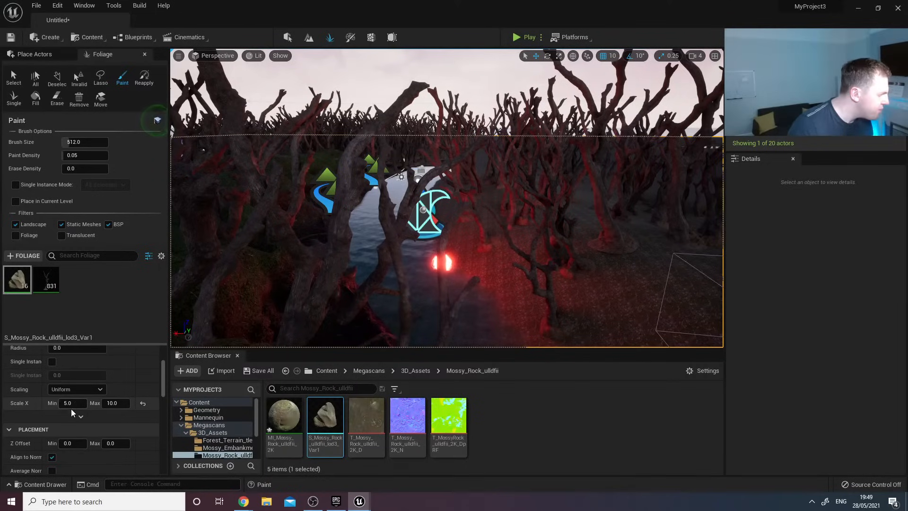
pyautogui.scroll(5, 72, 413)
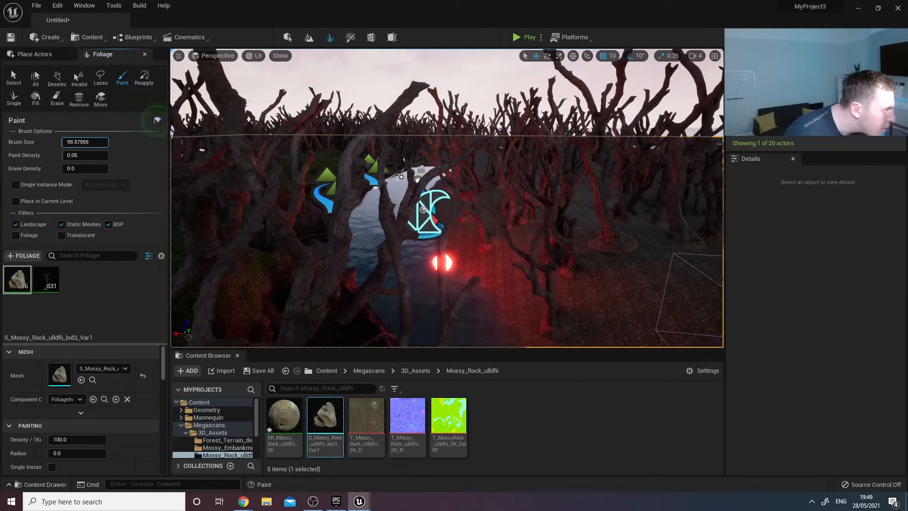
pyautogui.moveTo(549, 332); pyautogui.dragTo(435, 309)
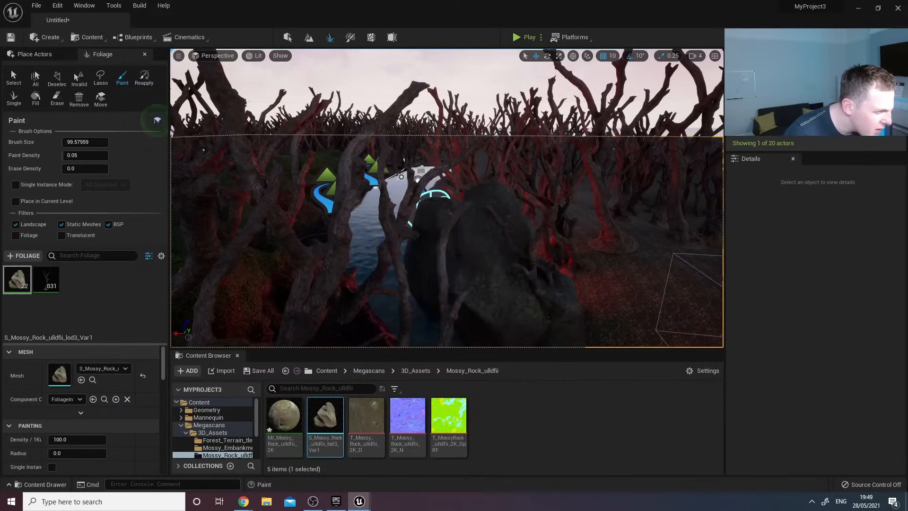
pyautogui.moveTo(435, 284)
pyautogui.mouseDown(button='right')
pyautogui.moveTo(468, 303)
pyautogui.moveTo(431, 326)
pyautogui.moveTo(416, 312)
pyautogui.mouseUp(button='right')
pyautogui.hotkey('ctrl', 'z')
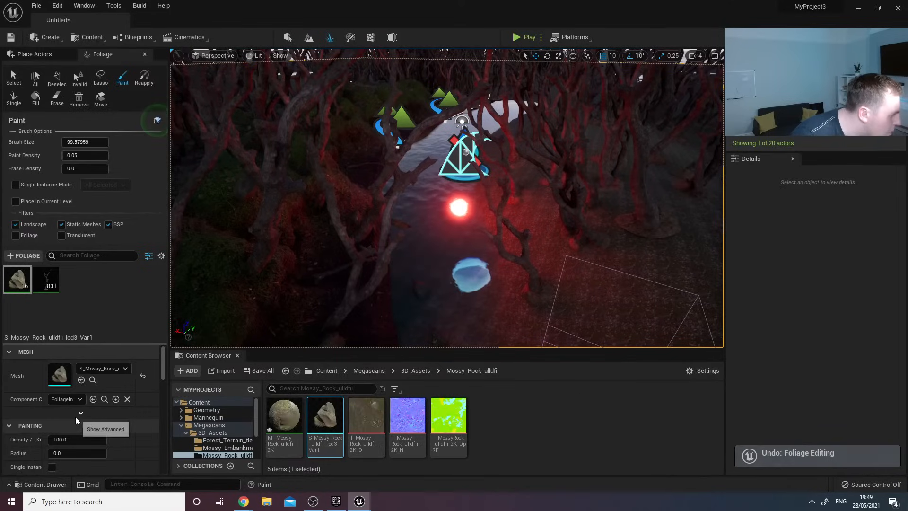
# Try painting mossy rocks along the river by the sphere with Scale X set to minimum 3.0 and maximum 5.0.
pyautogui.scroll(-2, 78, 417)
pyautogui.scroll(-2, 78, 416)
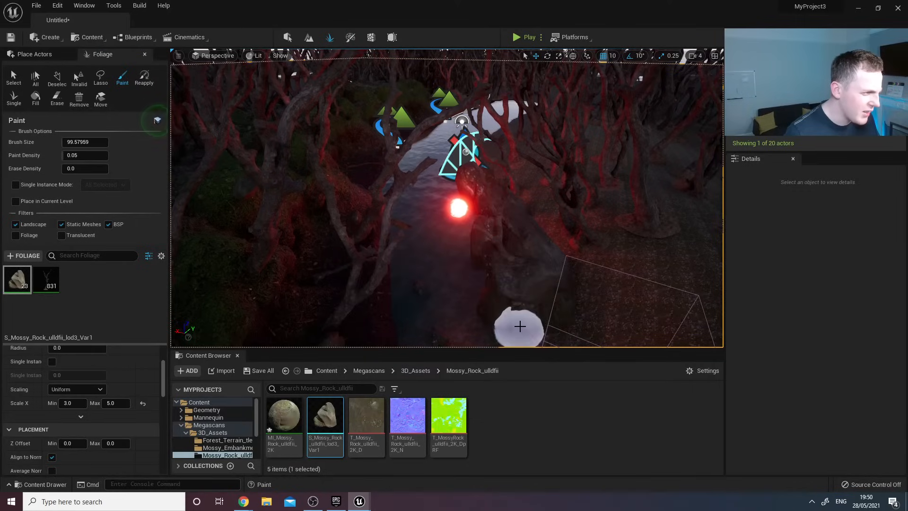
pyautogui.press('w')
pyautogui.moveTo(520, 327); pyautogui.dragTo(611, 293, button='right')
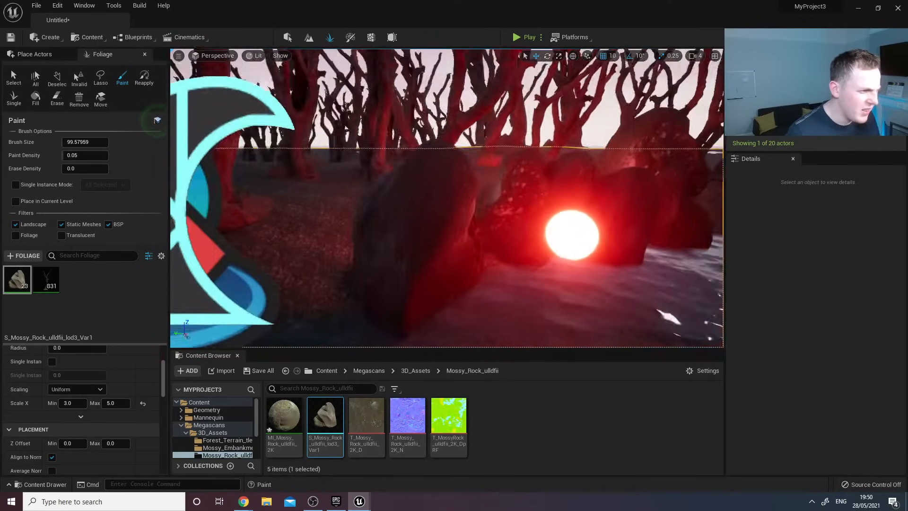
pyautogui.press('s')
pyautogui.moveTo(517, 229); pyautogui.dragTo(517, 229, button='right')
pyautogui.hotkey('ctrl', 'z')
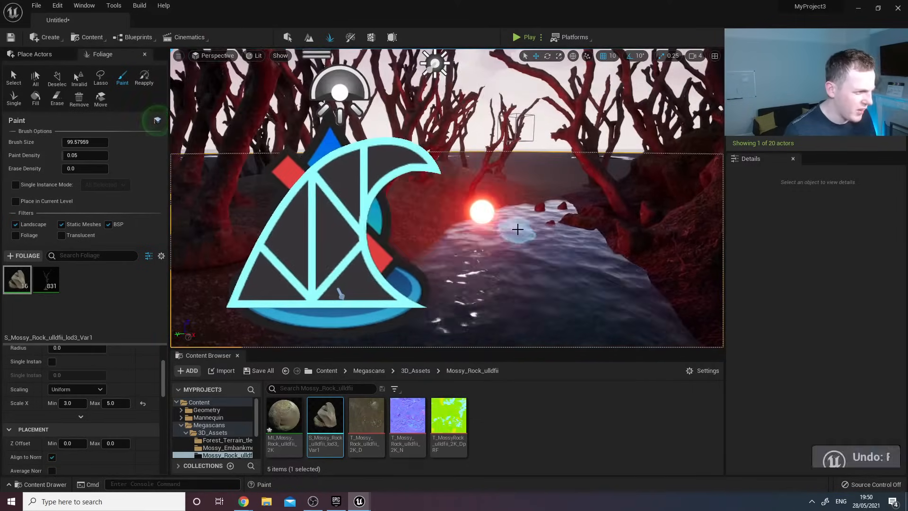
pyautogui.moveTo(517, 229); pyautogui.dragTo(487, 241)
pyautogui.hotkey('ctrl', 'z')
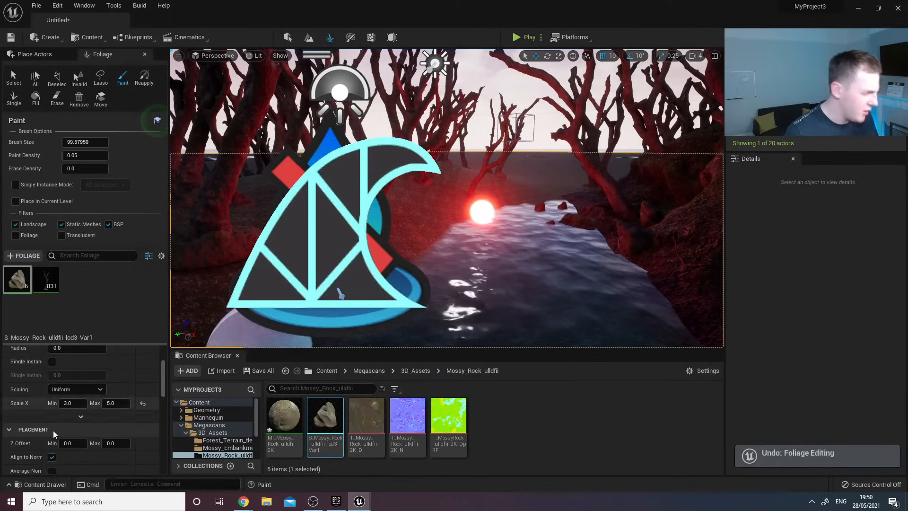
# Set the mossy rock's Scale X range to 2.0–4.0 and paint rocks around the sphere and along the river's edge.
pyautogui.click(76, 403)
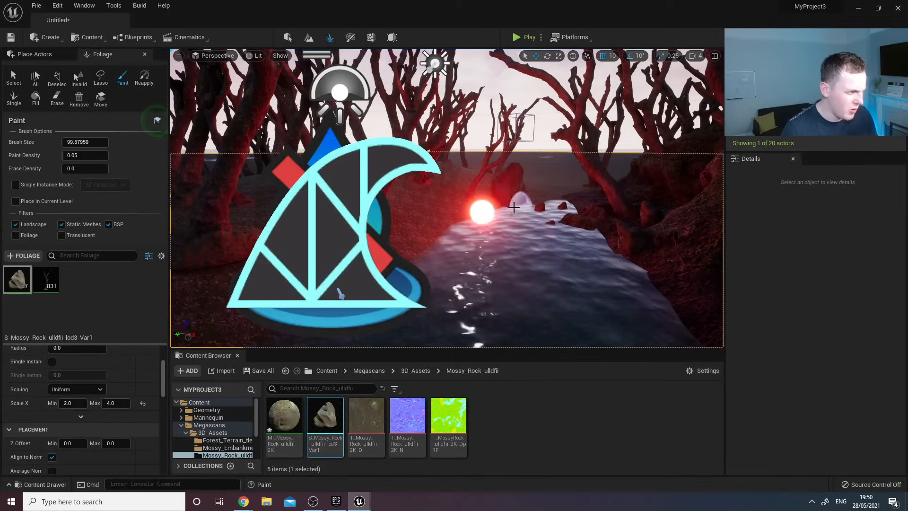
pyautogui.moveTo(514, 208); pyautogui.dragTo(476, 254)
pyautogui.press('w')
pyautogui.moveTo(476, 254)
pyautogui.mouseDown(button='right')
pyautogui.moveTo(525, 277)
pyautogui.moveTo(553, 255)
pyautogui.moveTo(359, 269)
pyautogui.moveTo(350, 253)
pyautogui.moveTo(366, 248)
pyautogui.mouseUp(button='right')
pyautogui.press('s')
pyautogui.click(472, 187)
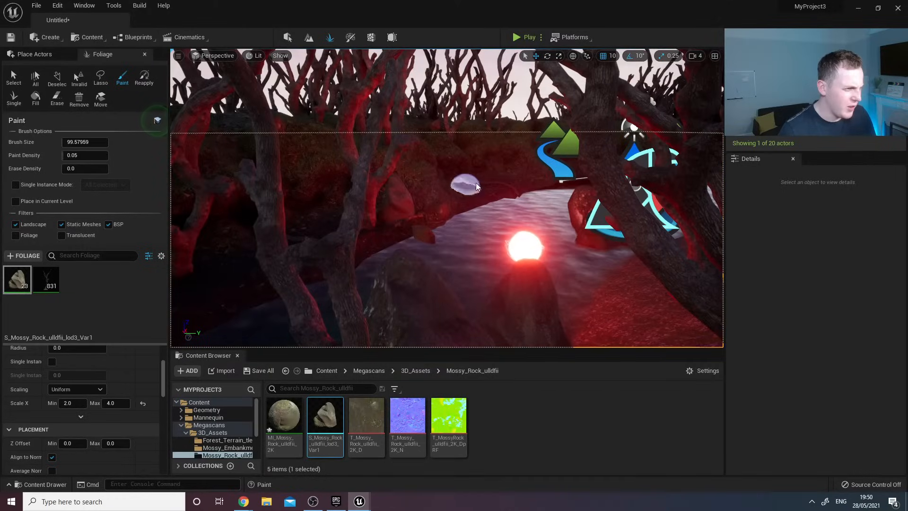
pyautogui.click(471, 193)
pyautogui.moveTo(471, 193)
pyautogui.mouseDown(button='right')
pyautogui.moveTo(515, 182)
pyautogui.moveTo(501, 175)
pyautogui.moveTo(521, 179)
pyautogui.moveTo(513, 191)
pyautogui.moveTo(530, 204)
pyautogui.moveTo(491, 201)
pyautogui.mouseUp(button='right')
# Paint more mossy rocks beside the embankment and along the far end of the river, erasing a misplaced one from the water.
pyautogui.press('w')
pyautogui.press('s')
pyautogui.press('g')
pyautogui.press('s')
pyautogui.press('s')
pyautogui.moveTo(511, 248)
pyautogui.mouseDown(button='right')
pyautogui.moveTo(597, 277)
pyautogui.moveTo(467, 258)
pyautogui.moveTo(439, 234)
pyautogui.moveTo(416, 258)
pyautogui.moveTo(478, 250)
pyautogui.mouseUp(button='right')
pyautogui.press('shift')
pyautogui.press('w')
pyautogui.press('shift')
pyautogui.press('w')
pyautogui.press('s')
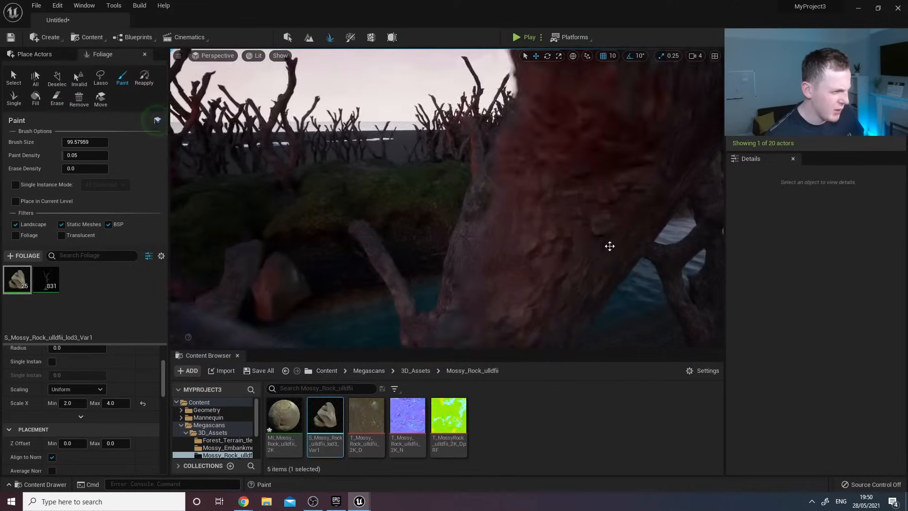
pyautogui.click(553, 253)
pyautogui.click(357, 289)
pyautogui.press('w')
pyautogui.moveTo(357, 289); pyautogui.dragTo(426, 284, button='right')
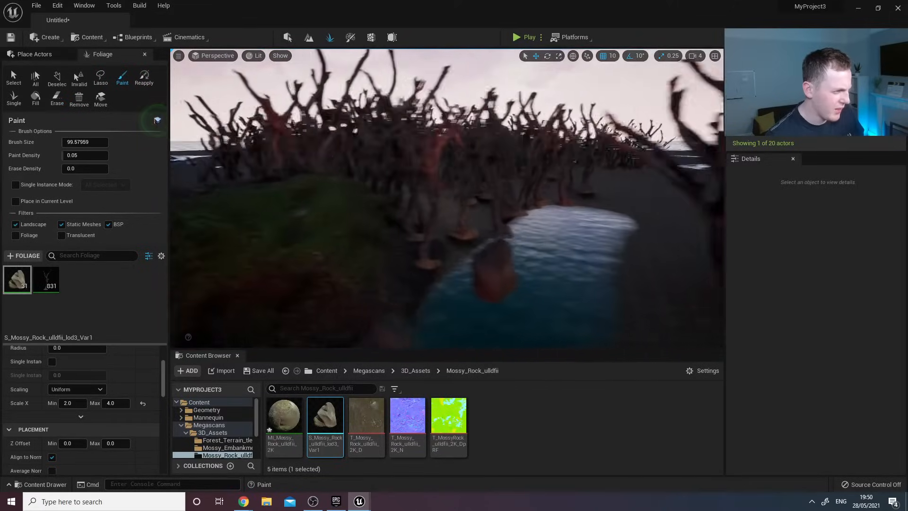
pyautogui.keyDown('shift'); pyautogui.click(503, 259); pyautogui.keyUp('shift')
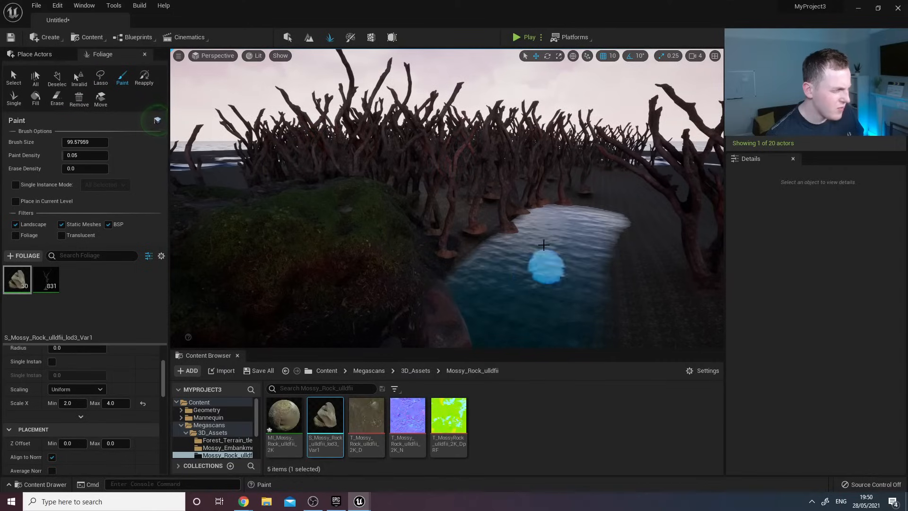
pyautogui.click(501, 214)
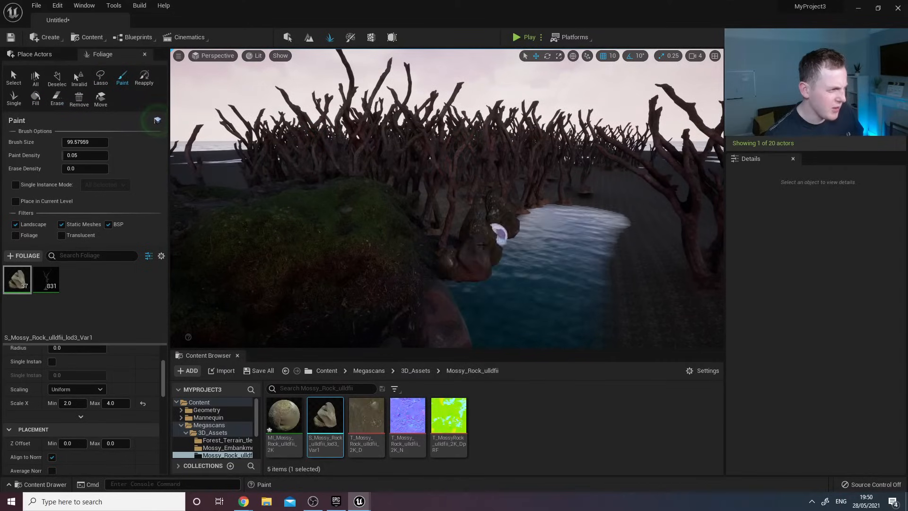
# Paint a cluster of mossy rocks on the bare riverbank beside the glowing sphere, continuing into the foreground.
pyautogui.press('s')
pyautogui.moveTo(445, 300)
pyautogui.mouseDown(button='right')
pyautogui.moveTo(407, 322)
pyautogui.moveTo(392, 303)
pyautogui.moveTo(440, 279)
pyautogui.moveTo(491, 283)
pyautogui.moveTo(478, 291)
pyautogui.moveTo(501, 271)
pyautogui.mouseUp(button='right')
pyautogui.press('s')
pyautogui.press('w')
pyautogui.press('shift')
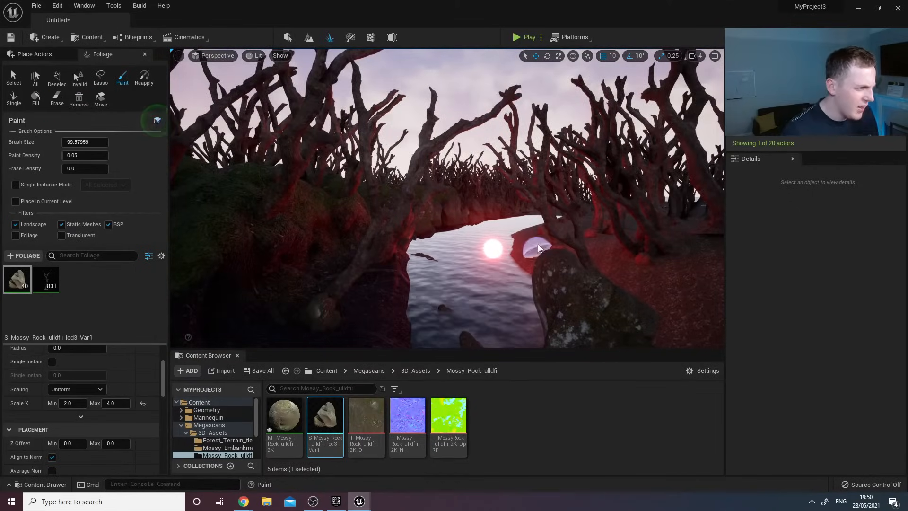
pyautogui.click(639, 326)
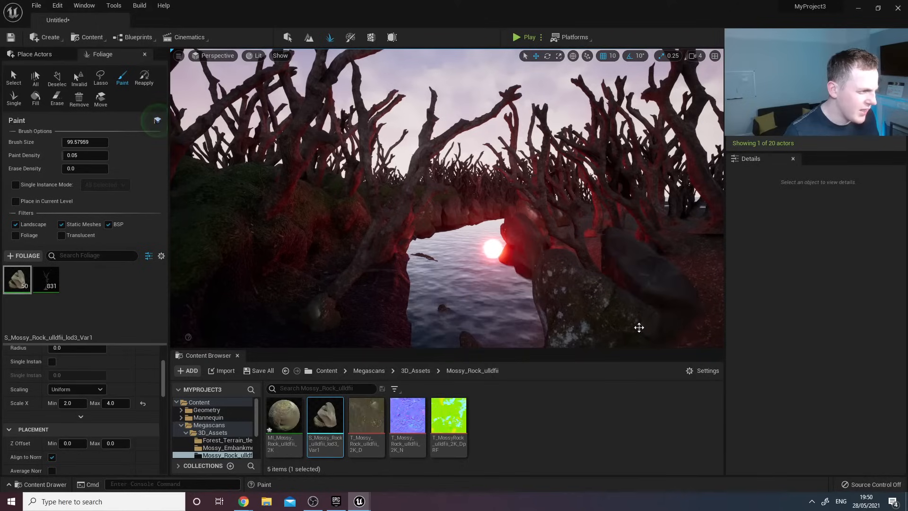
pyautogui.press('w')
pyautogui.moveTo(594, 318)
pyautogui.mouseDown(button='right')
pyautogui.moveTo(563, 329)
pyautogui.moveTo(578, 325)
pyautogui.mouseUp(button='right')
pyautogui.press('s')
pyautogui.click(628, 316)
pyautogui.moveTo(623, 267); pyautogui.dragTo(622, 269, button='right')
pyautogui.press('w')
pyautogui.moveTo(537, 246)
pyautogui.mouseDown(button='right')
pyautogui.moveTo(508, 235)
pyautogui.moveTo(537, 246)
pyautogui.mouseUp(button='right')
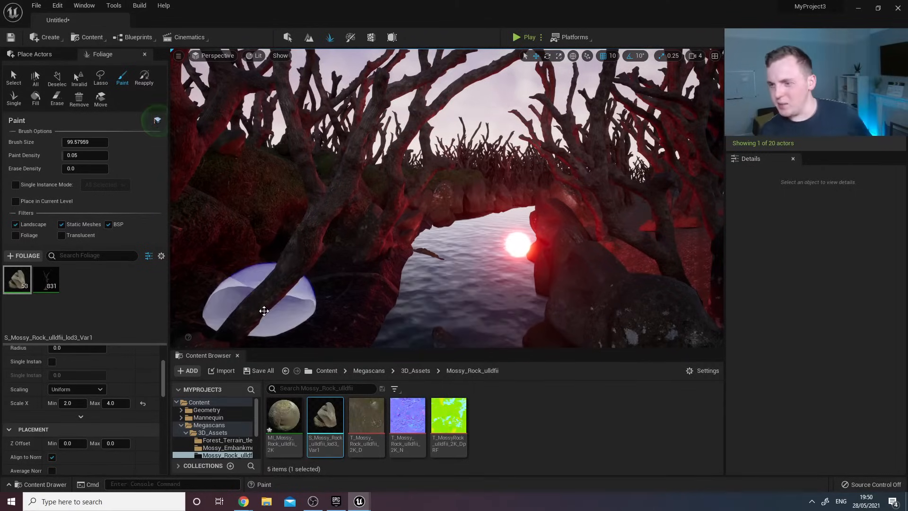
pyautogui.moveTo(313, 502)
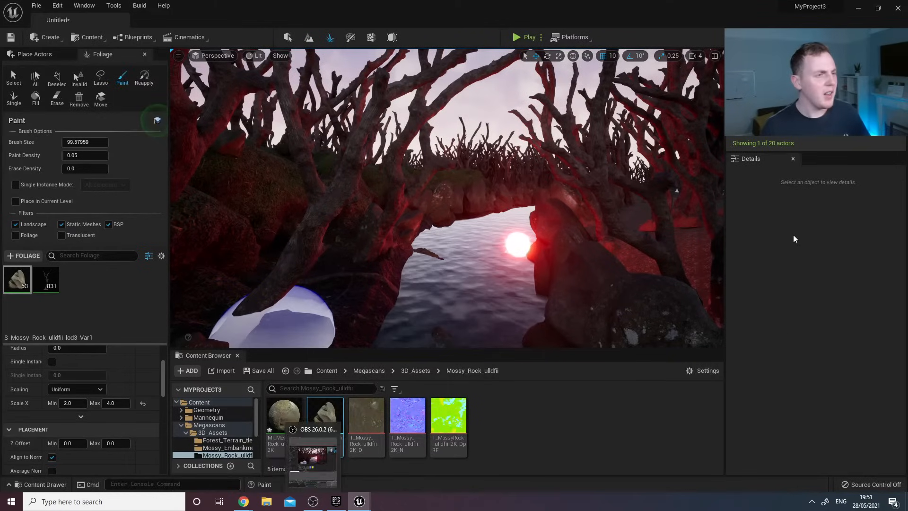
pyautogui.click(737, 69)
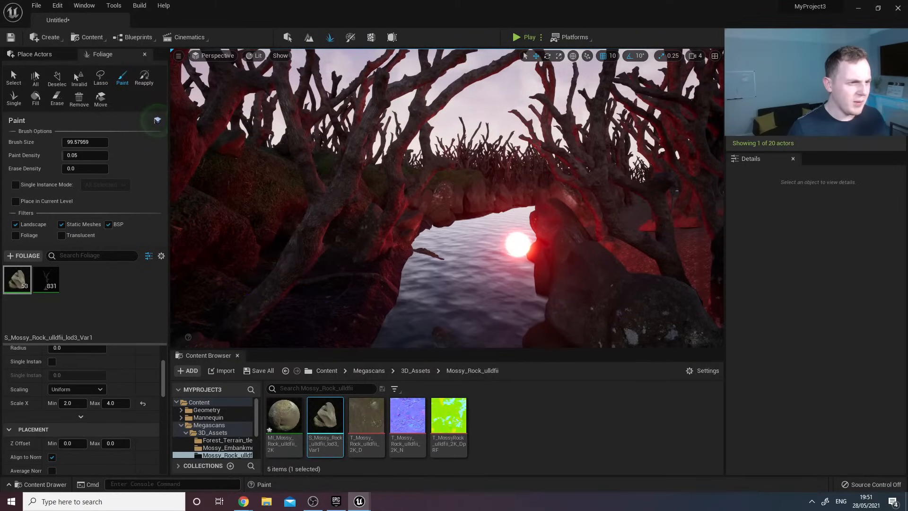
# Leave Foliage mode for Select mode and select the PostProcessVolume to reach its lens settings.
pyautogui.click(288, 38)
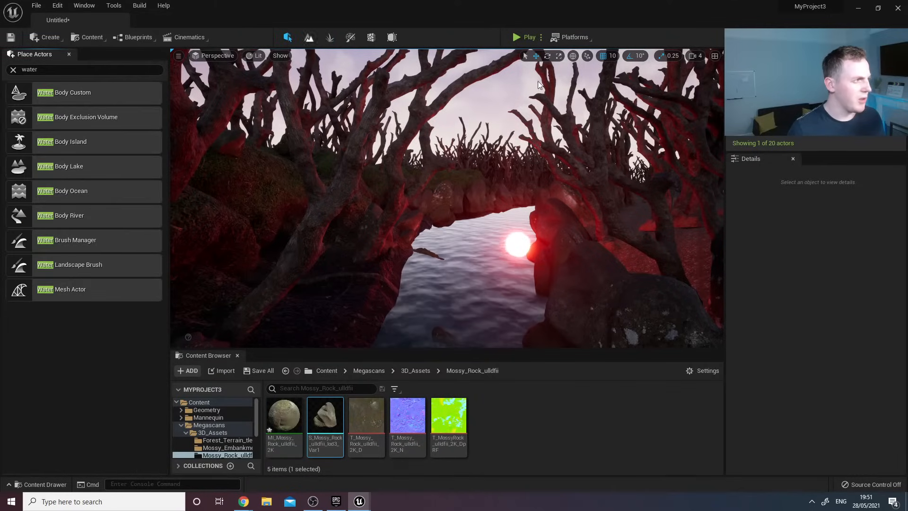
pyautogui.click(776, 99)
pyautogui.scroll(-1, 780, 373)
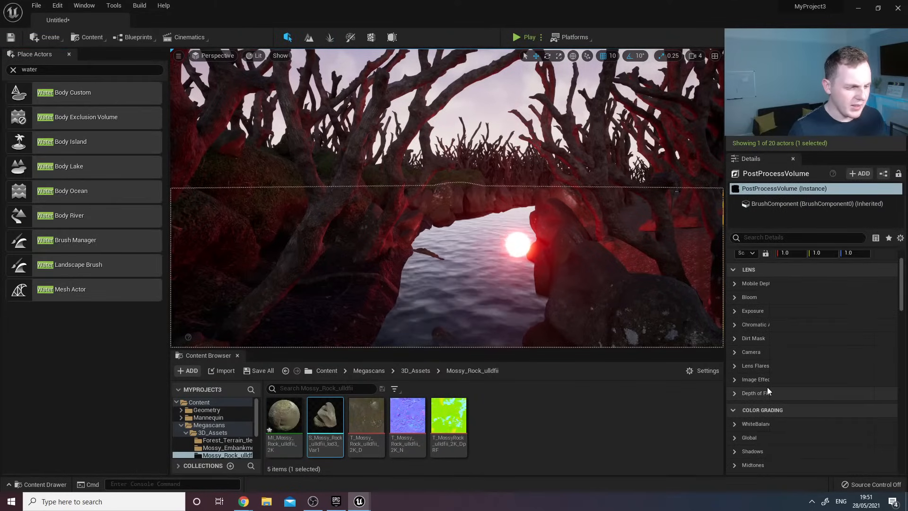
pyautogui.scroll(-1, 748, 407)
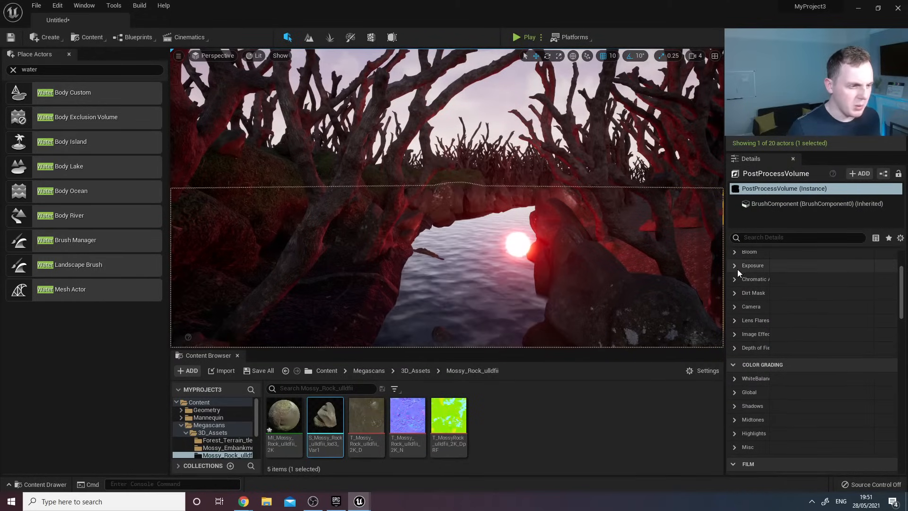
# Enable the Bloom Method (Standard) and Intensity overrides on the PostProcessVolume and raise the bloom intensity slightly.
pyautogui.click(734, 252)
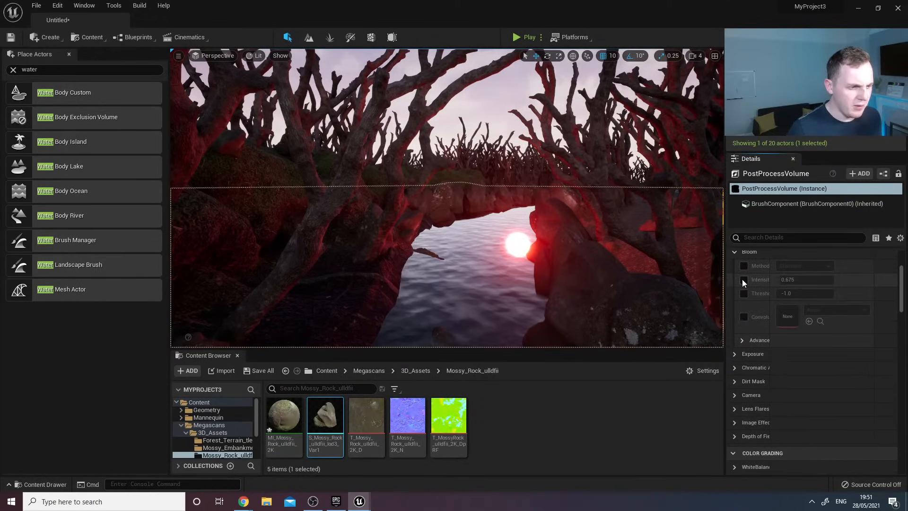
pyautogui.click(743, 266)
pyautogui.click(743, 279)
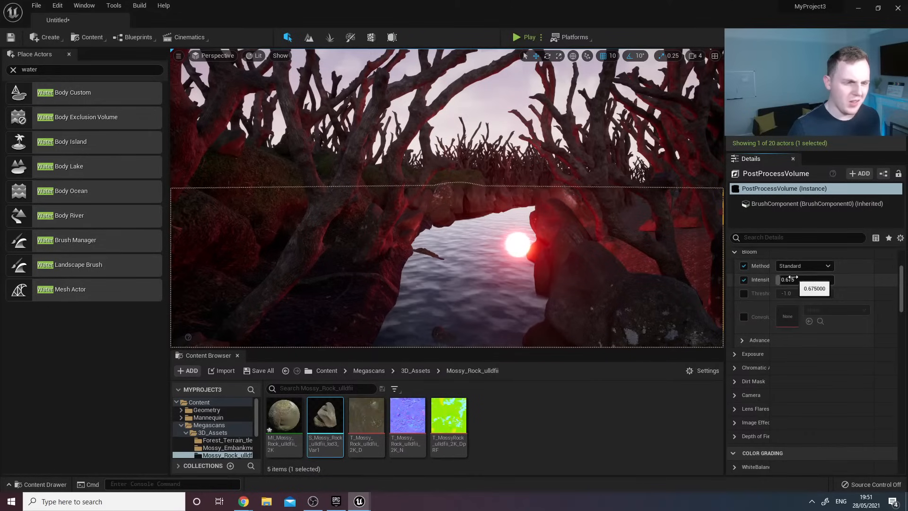
pyautogui.moveTo(780, 279); pyautogui.dragTo(785, 279)
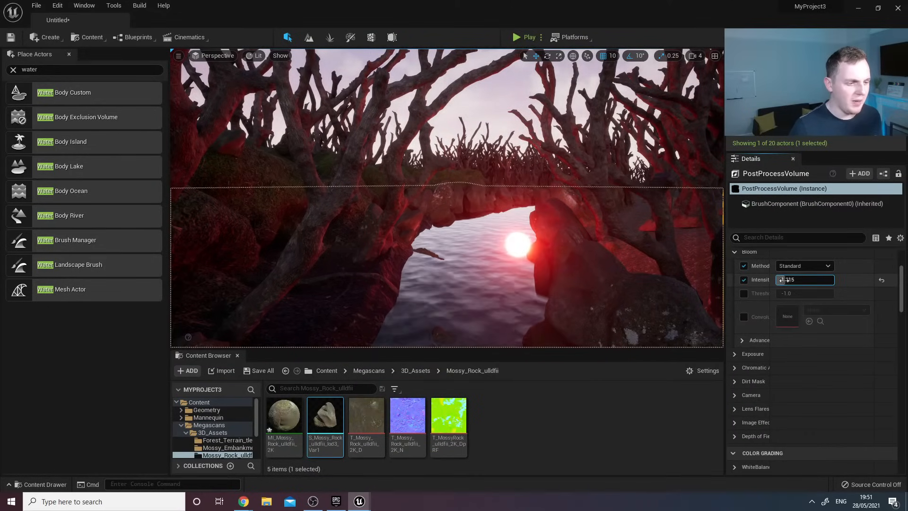
pyautogui.click(735, 252)
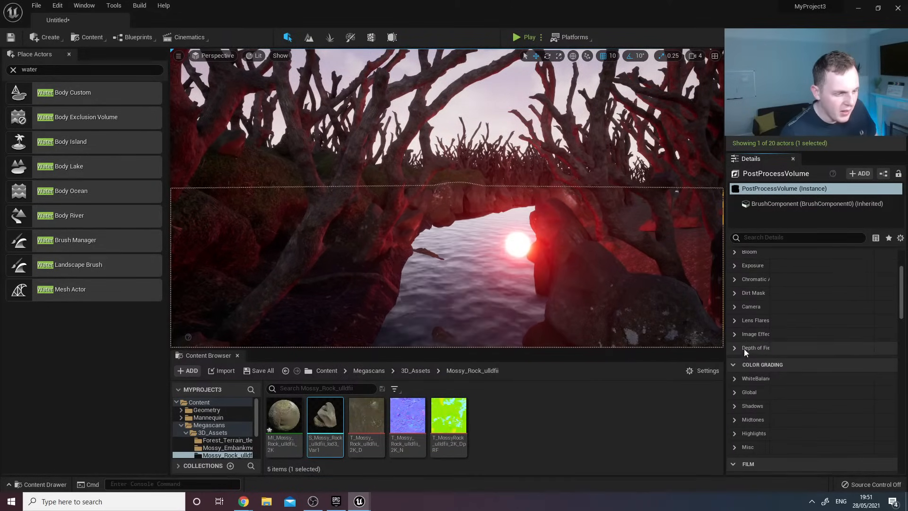
# Enable the white balance Temp override, turn off the Tint override, and raise Temp to 11760.
pyautogui.click(734, 381)
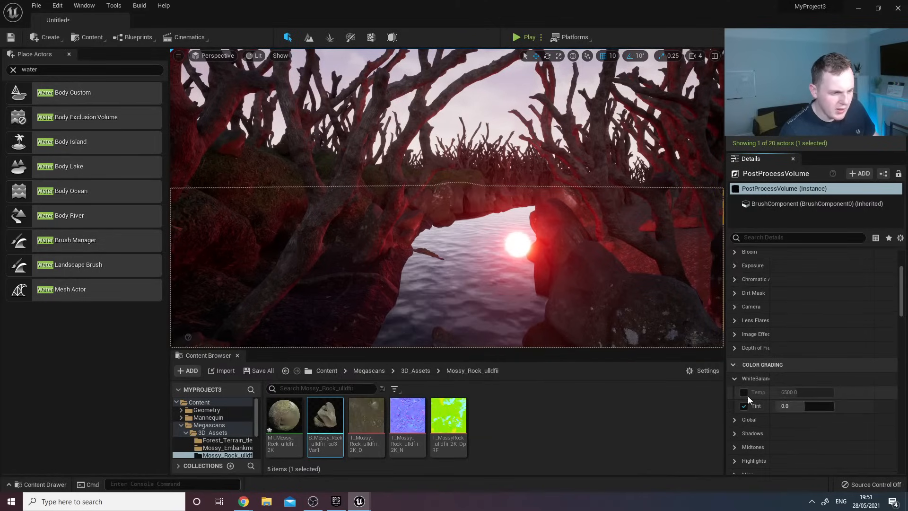
pyautogui.click(744, 393)
pyautogui.click(744, 405)
pyautogui.moveTo(825, 392); pyautogui.dragTo(810, 392)
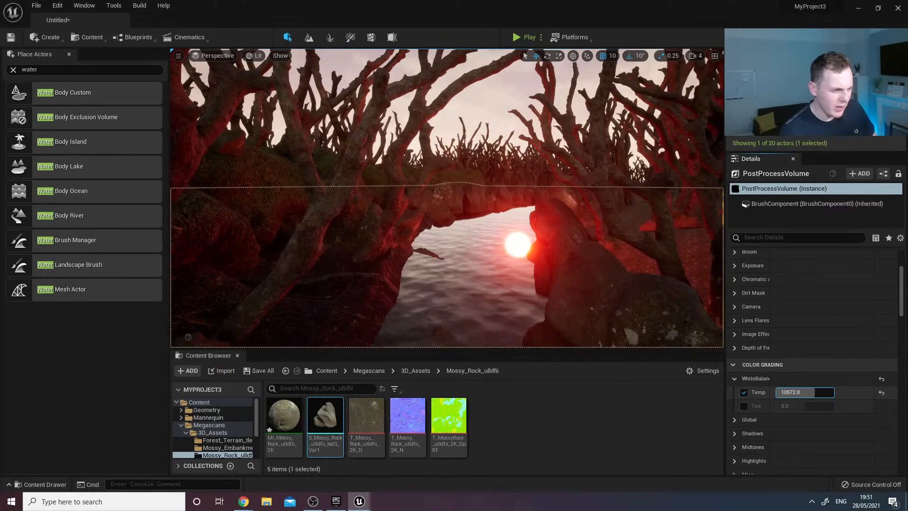
# Enable the Gain override under the PostProcessVolume's Highlights color grading and lower the gain to 0.64.
pyautogui.scroll(-2, 747, 420)
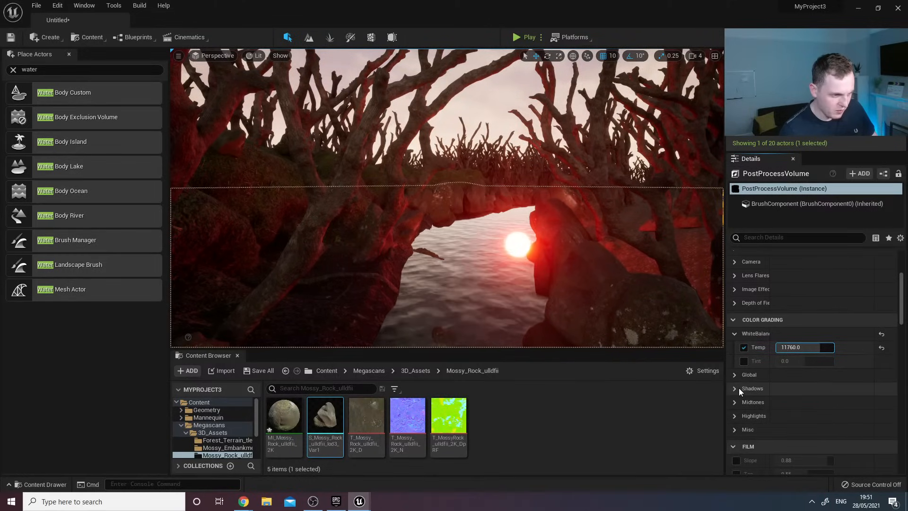
pyautogui.click(735, 376)
pyautogui.click(735, 375)
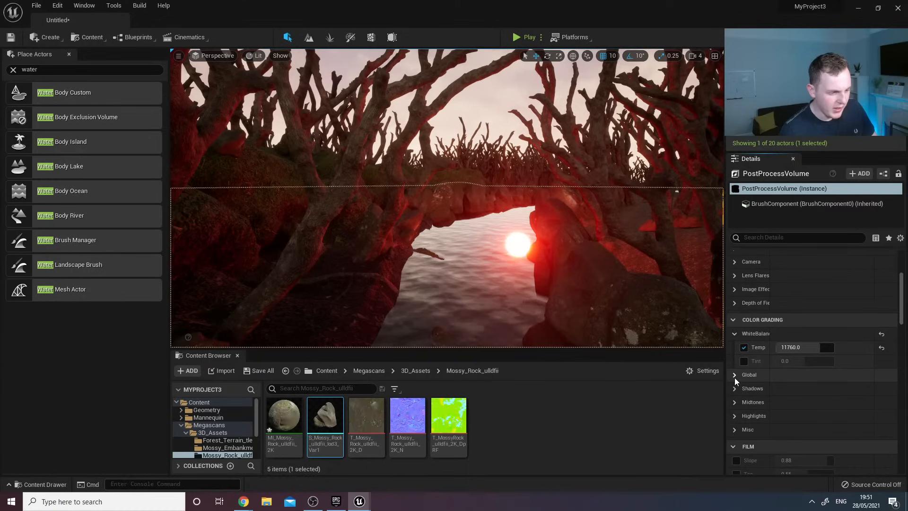
pyautogui.click(735, 416)
pyautogui.scroll(-1, 738, 412)
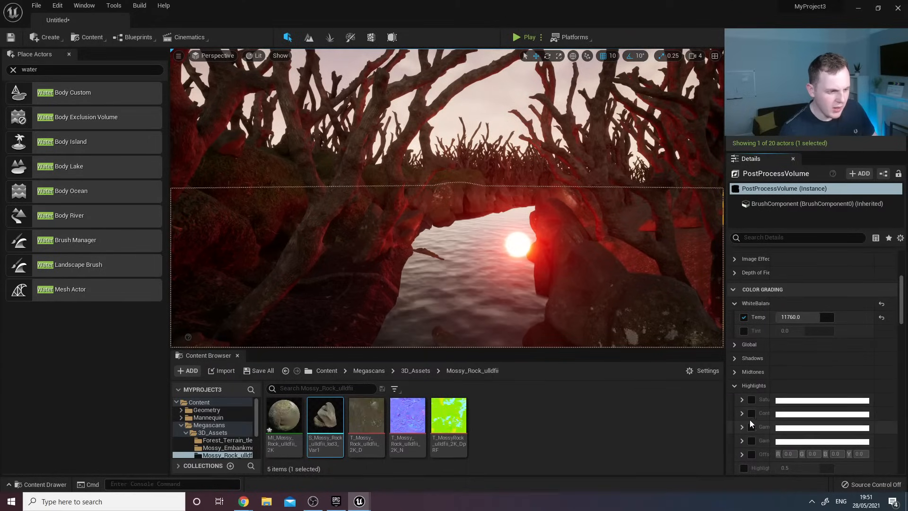
pyautogui.click(748, 440)
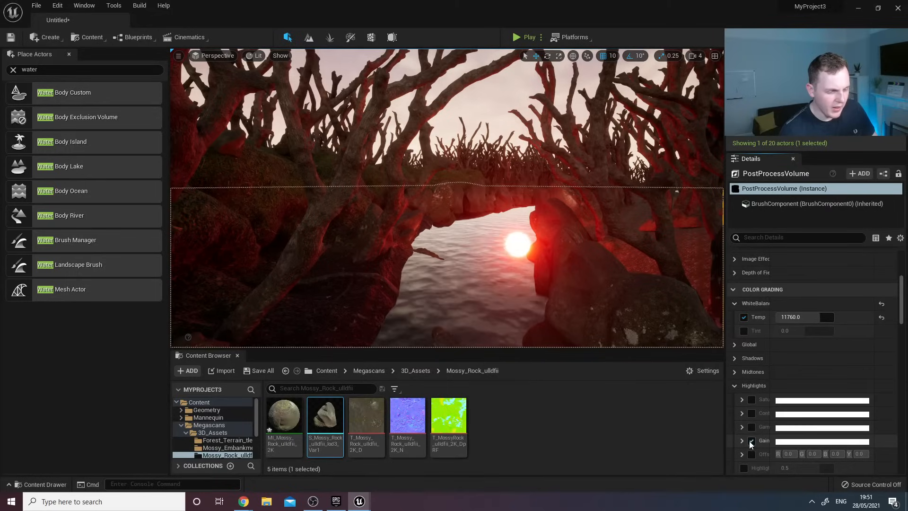
pyautogui.click(746, 440)
pyautogui.scroll(-3, 766, 449)
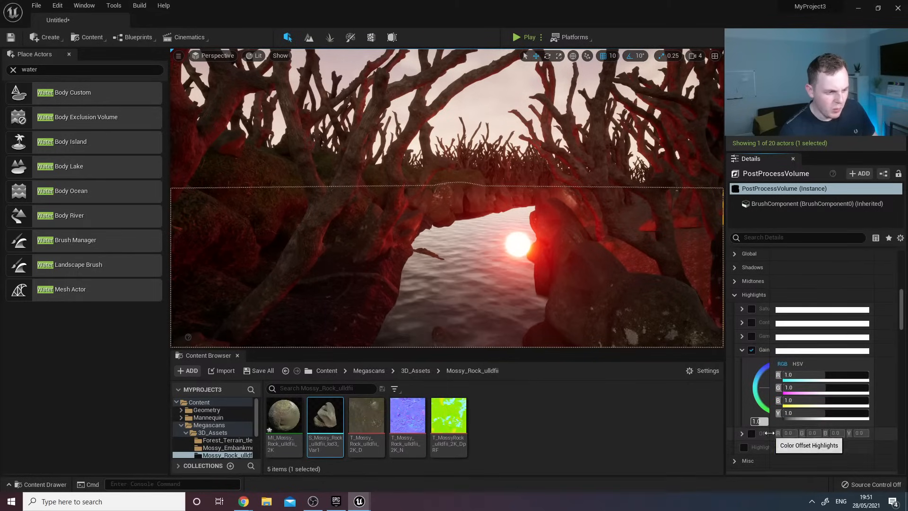
pyautogui.moveTo(763, 421); pyautogui.dragTo(760, 421)
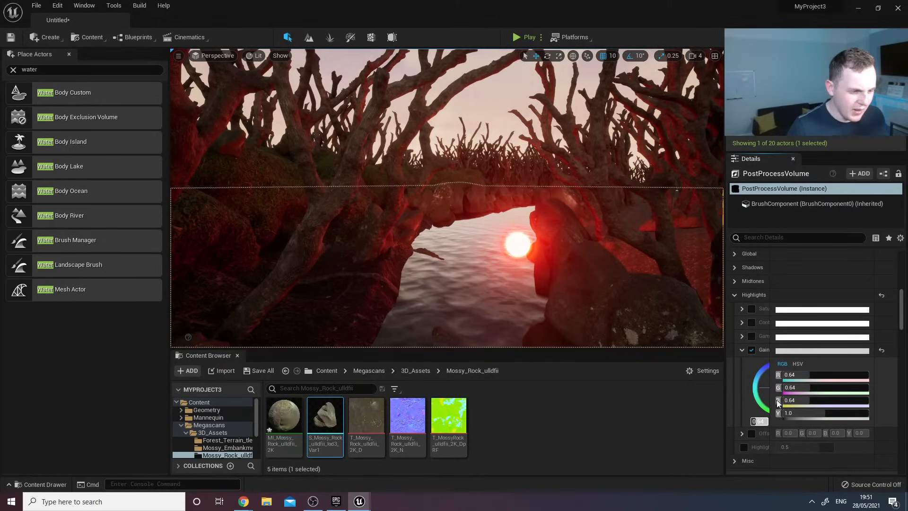
# Shift the Highlights Gain color strongly towards orange-red on its color wheel.
pyautogui.moveTo(768, 393); pyautogui.dragTo(813, 391)
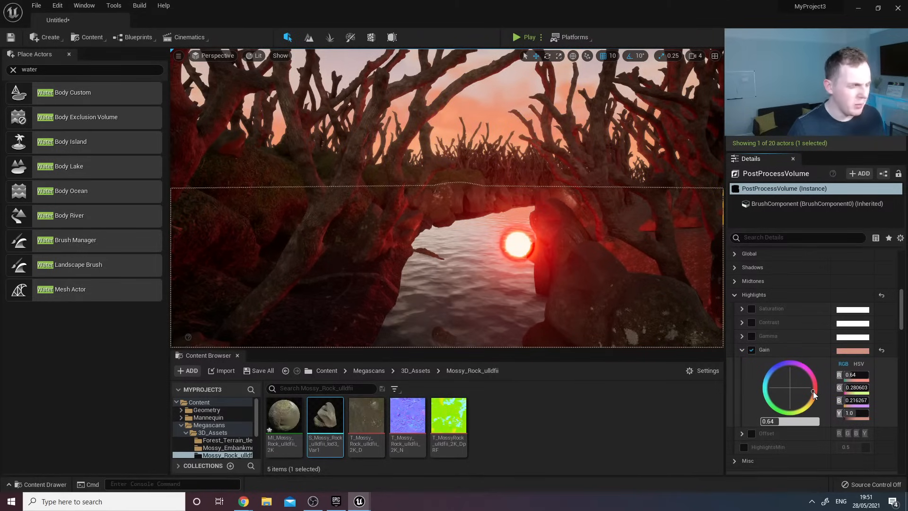
pyautogui.click(743, 349)
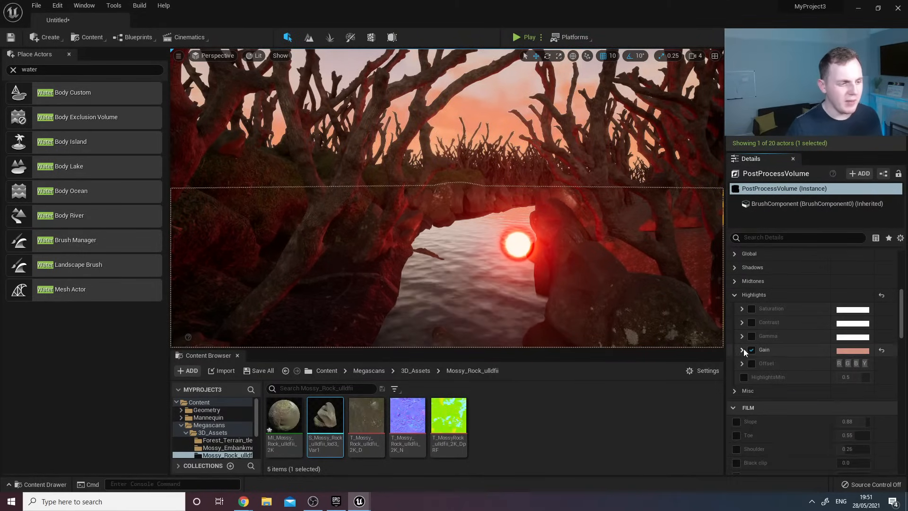
pyautogui.click(736, 295)
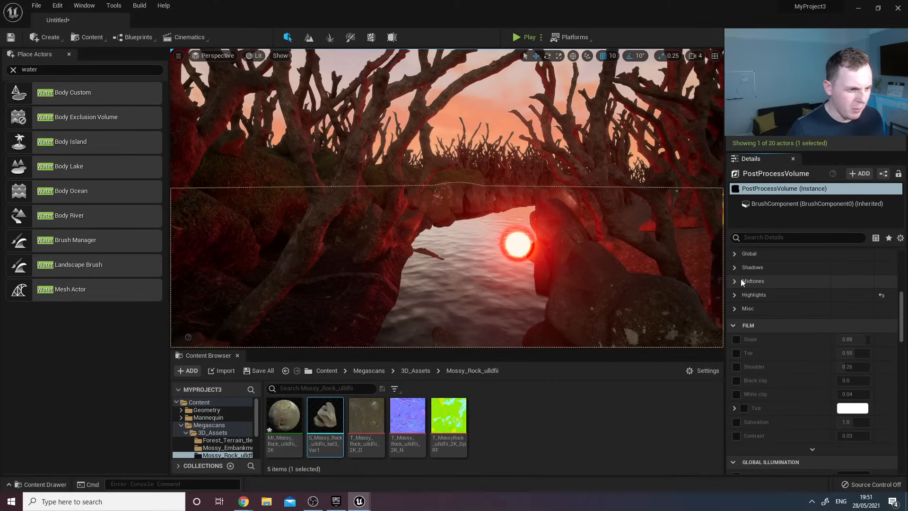
# Enable the Gain override under Midtones, tint it light blue, and check the look in the scene.
pyautogui.click(740, 281)
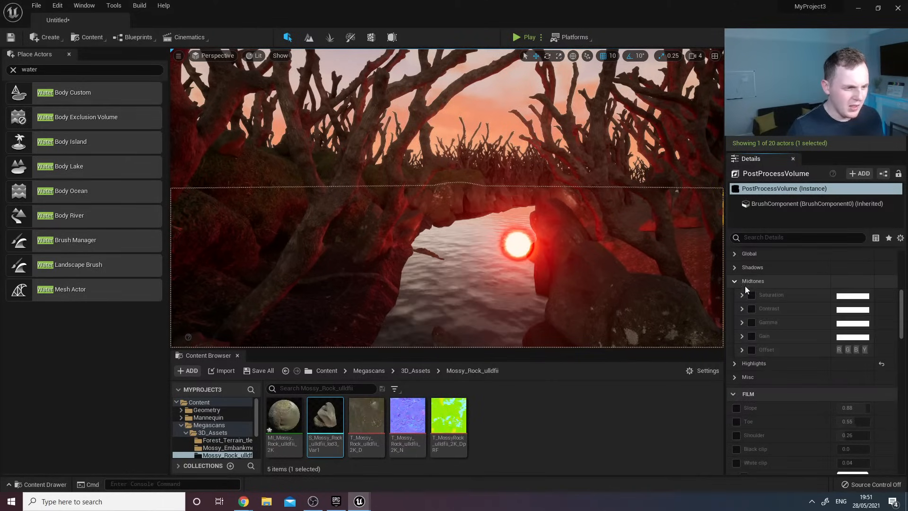
pyautogui.click(751, 336)
pyautogui.moveTo(831, 339); pyautogui.dragTo(849, 339)
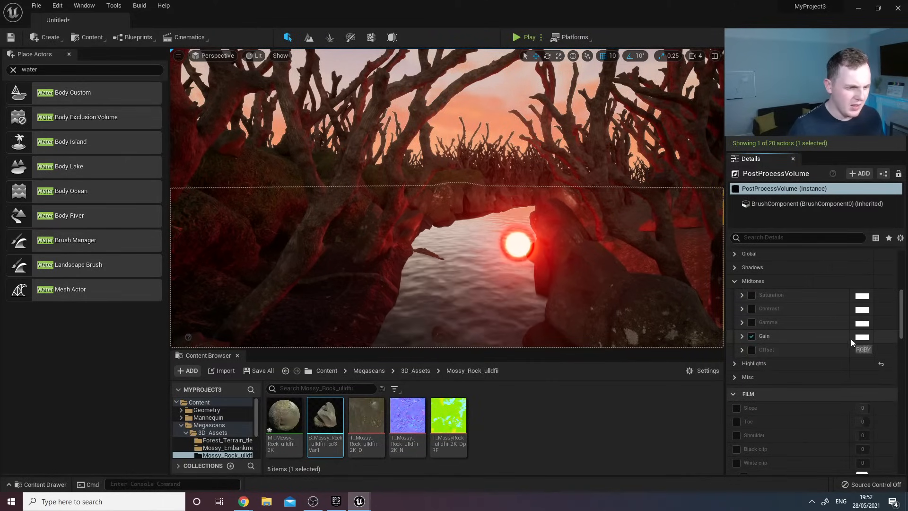
pyautogui.click(742, 336)
pyautogui.click(791, 375)
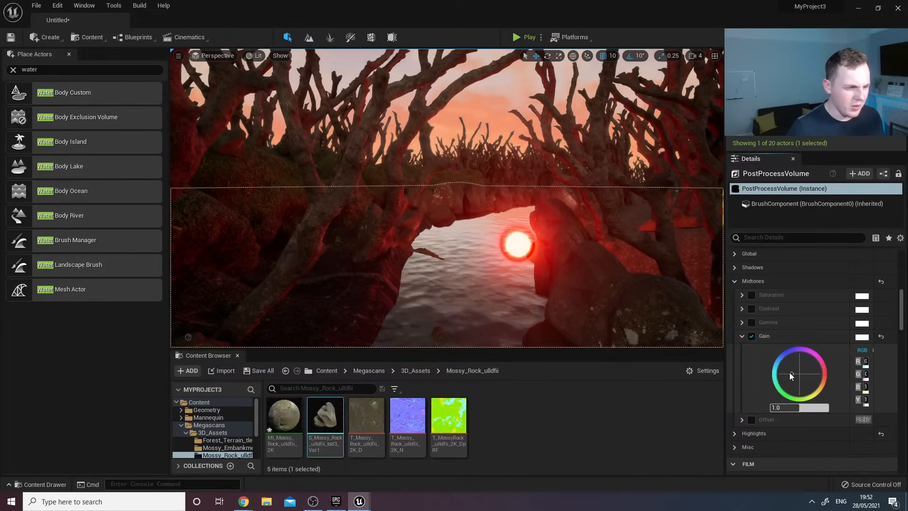
pyautogui.moveTo(791, 375); pyautogui.dragTo(782, 363)
pyautogui.press('w')
pyautogui.moveTo(657, 299)
pyautogui.mouseDown(button='right')
pyautogui.moveTo(679, 300)
pyautogui.moveTo(656, 299)
pyautogui.mouseUp(button='right')
pyautogui.press('s')
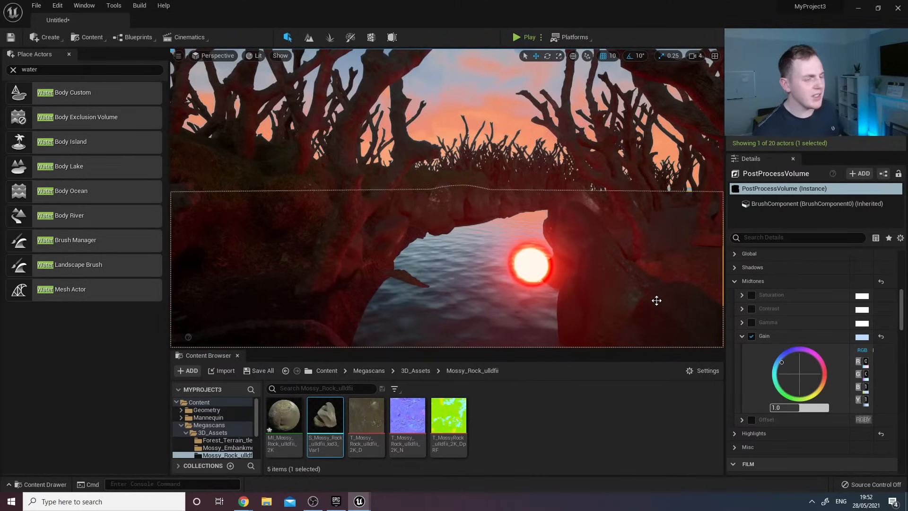
# Turn off the Gain overrides for both Midtones and Highlights.
pyautogui.click(752, 336)
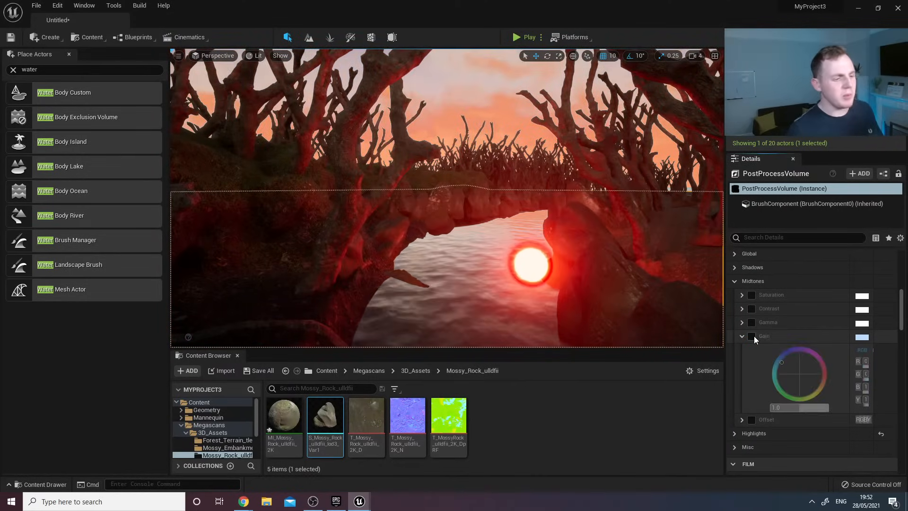
pyautogui.click(736, 434)
pyautogui.scroll(-2, 751, 429)
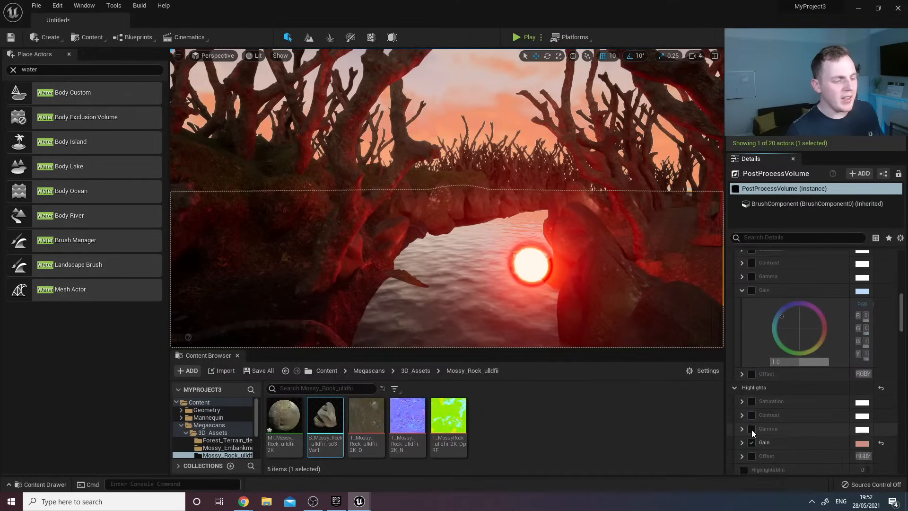
pyautogui.click(751, 427)
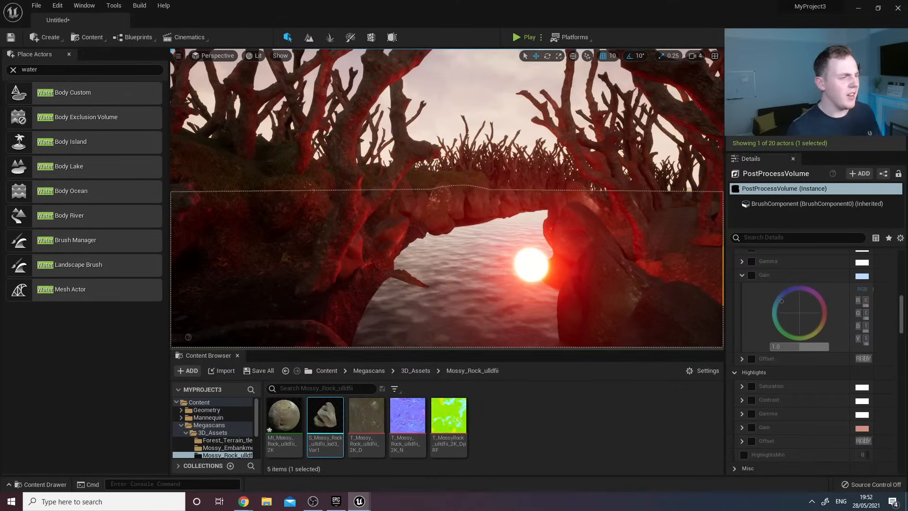
# Move the glowing sphere off the river to sit low among the rocks on the right-hand bank.
pyautogui.moveTo(447, 199); pyautogui.dragTo(444, 227, button='right')
pyautogui.moveTo(513, 264)
pyautogui.mouseDown(button='right')
pyautogui.moveTo(514, 274)
pyautogui.moveTo(514, 264)
pyautogui.mouseUp(button='right')
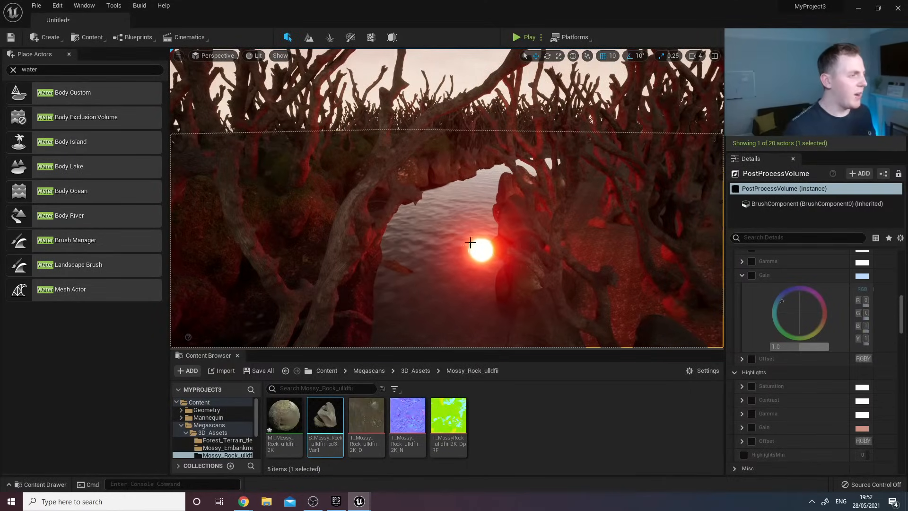
pyautogui.click(490, 252)
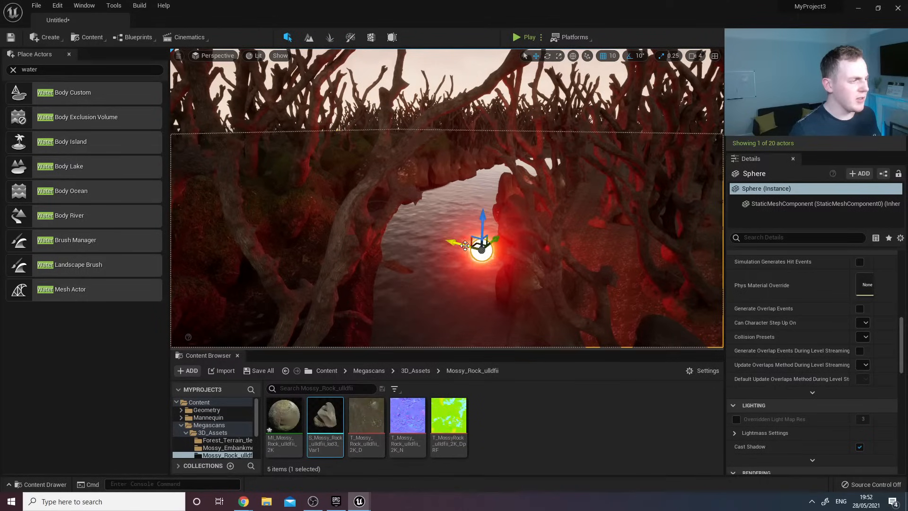
pyautogui.moveTo(433, 234); pyautogui.dragTo(562, 171)
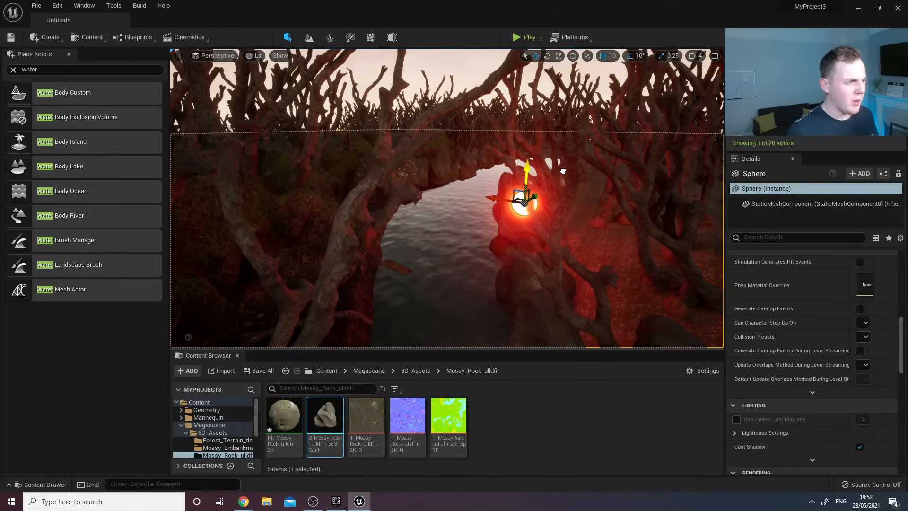
pyautogui.moveTo(531, 197); pyautogui.dragTo(532, 235)
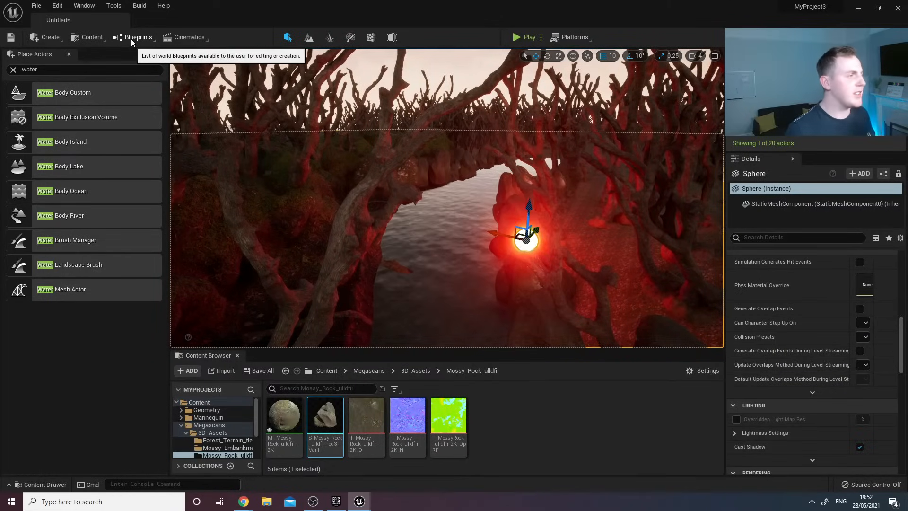
# Open Quixel Bridge and browse the Seabed category of the Nature 3D assets.
pyautogui.click(100, 37)
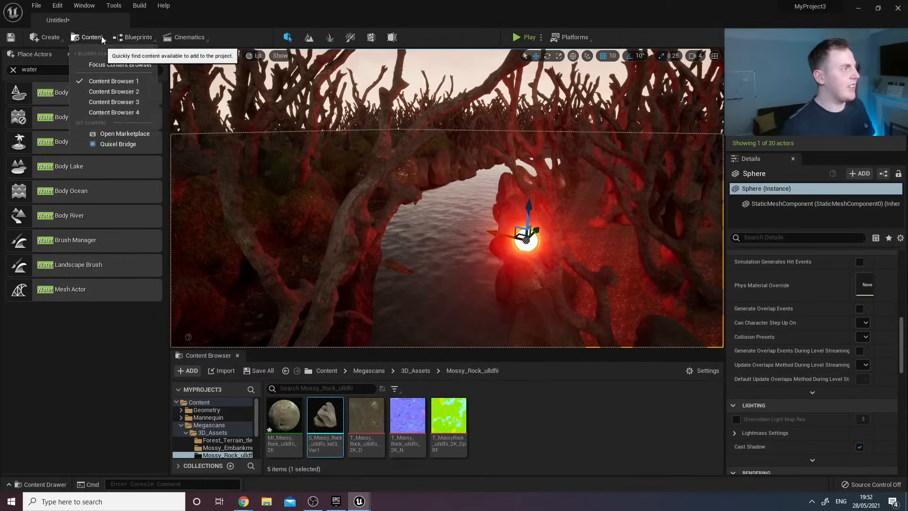
pyautogui.click(109, 144)
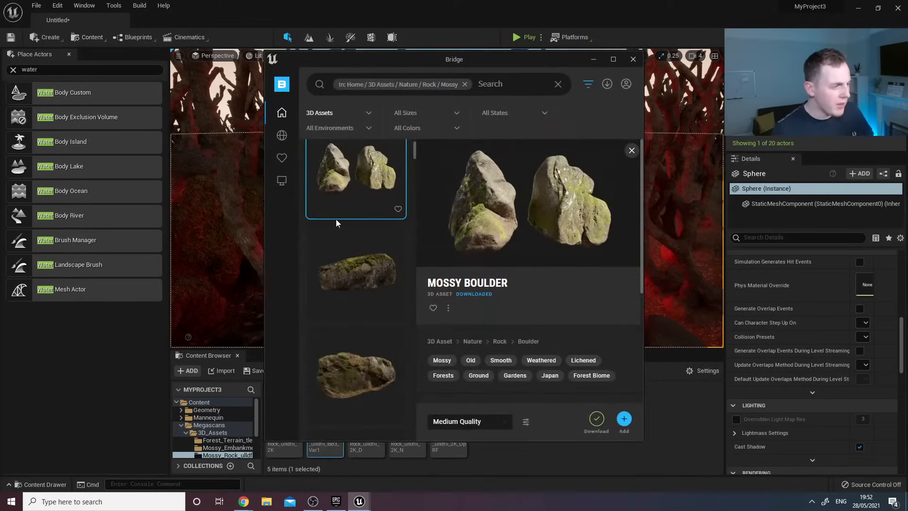
pyautogui.moveTo(283, 160)
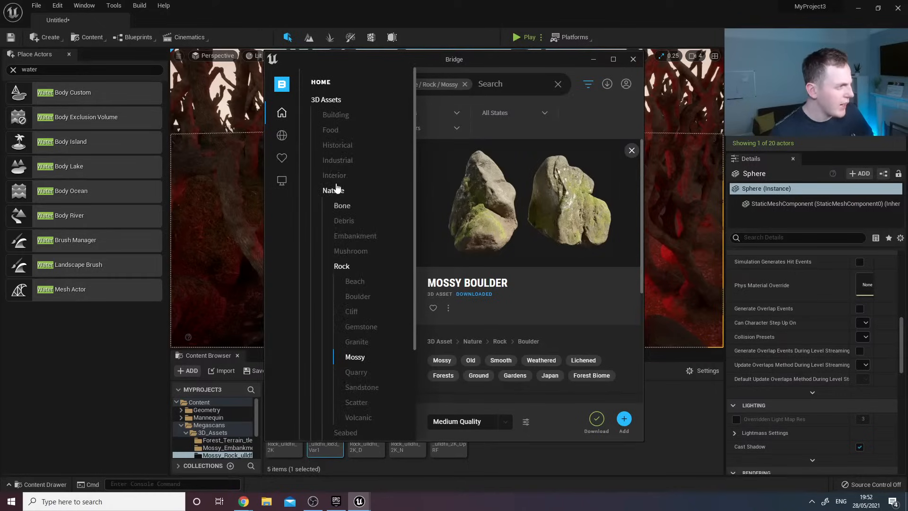
pyautogui.click(343, 165)
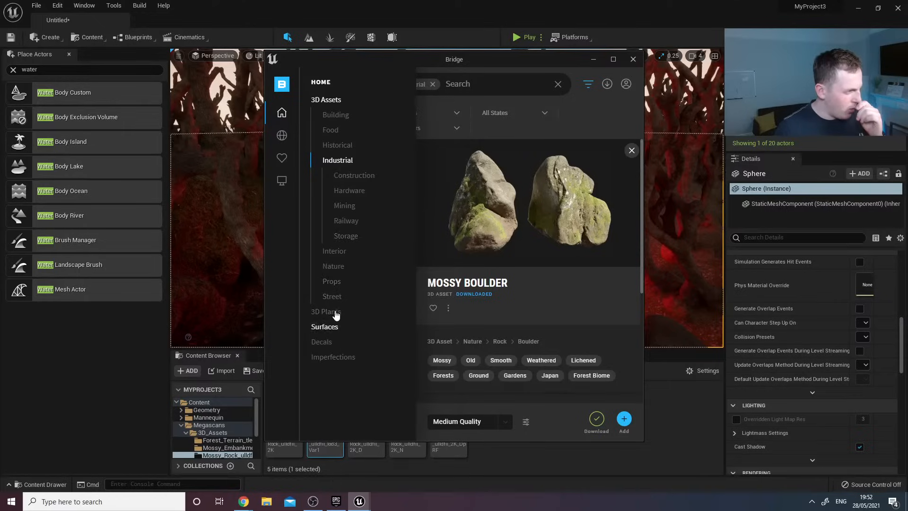
pyautogui.click(334, 267)
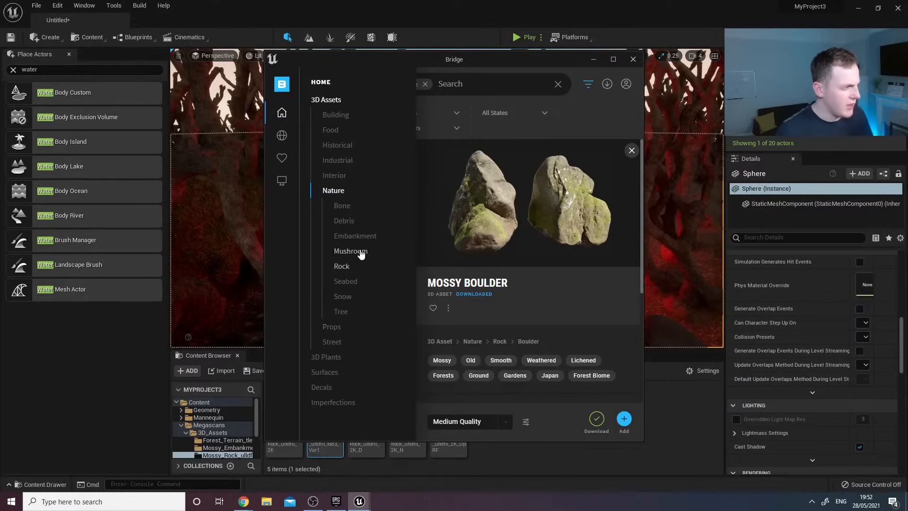
pyautogui.click(348, 285)
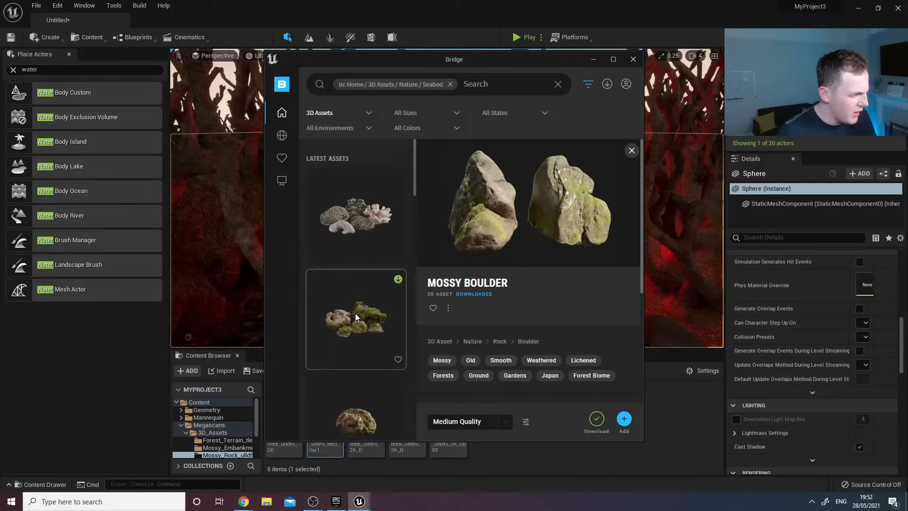
pyautogui.scroll(-12, 356, 316)
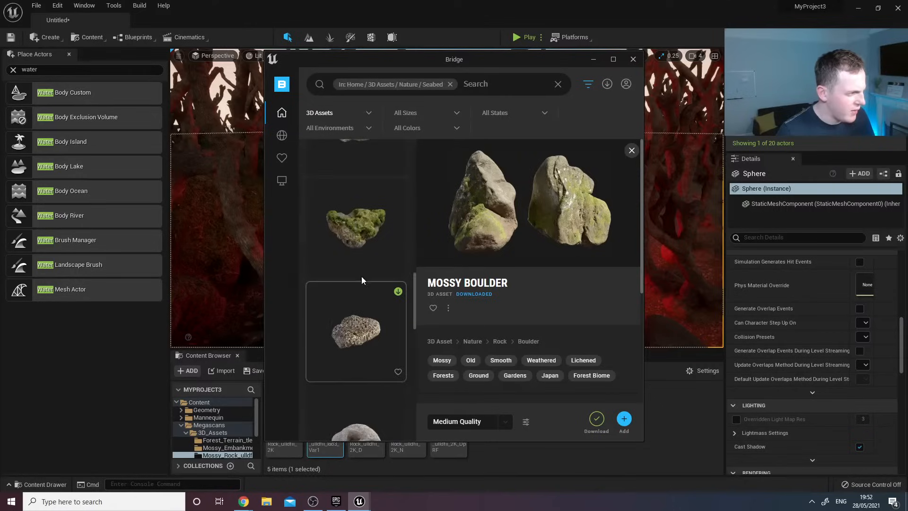
pyautogui.scroll(-4, 355, 259)
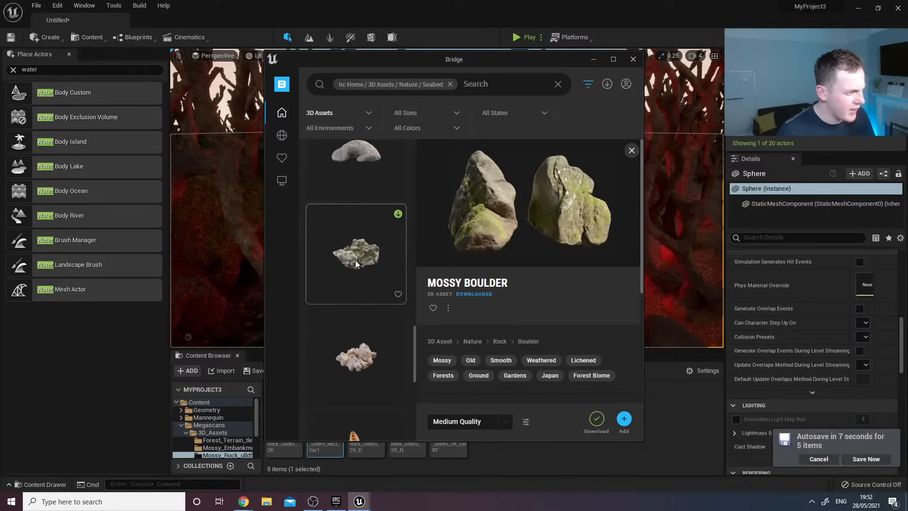
# Choose the Thai Beach Coral asset and download it at Nanite quality.
pyautogui.click(355, 263)
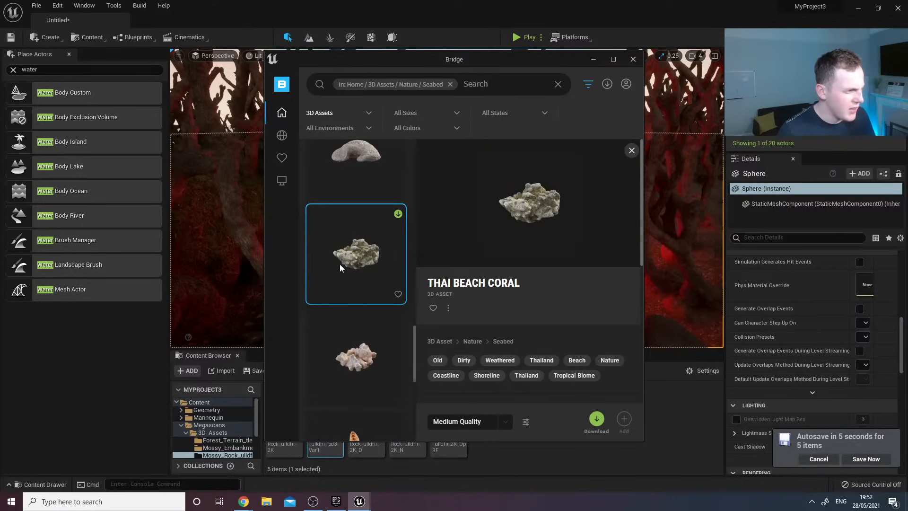
pyautogui.scroll(-3, 340, 263)
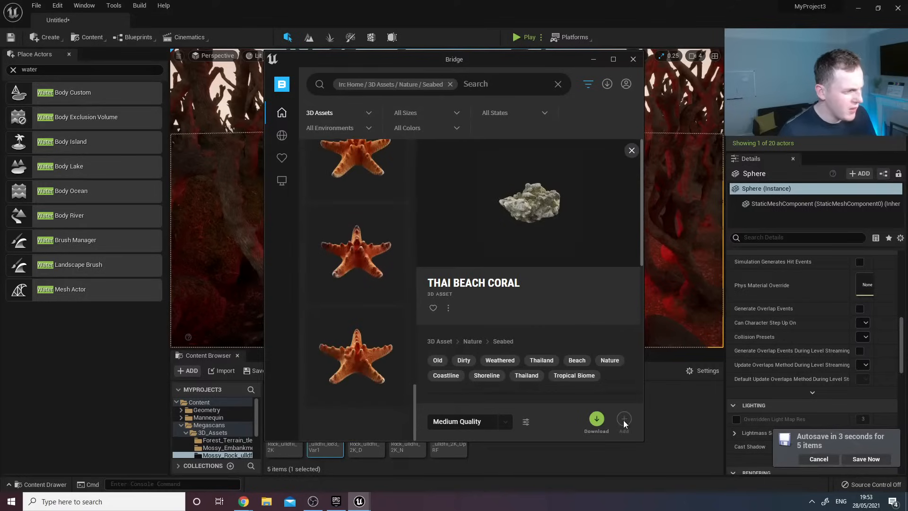
pyautogui.click(458, 422)
pyautogui.click(458, 405)
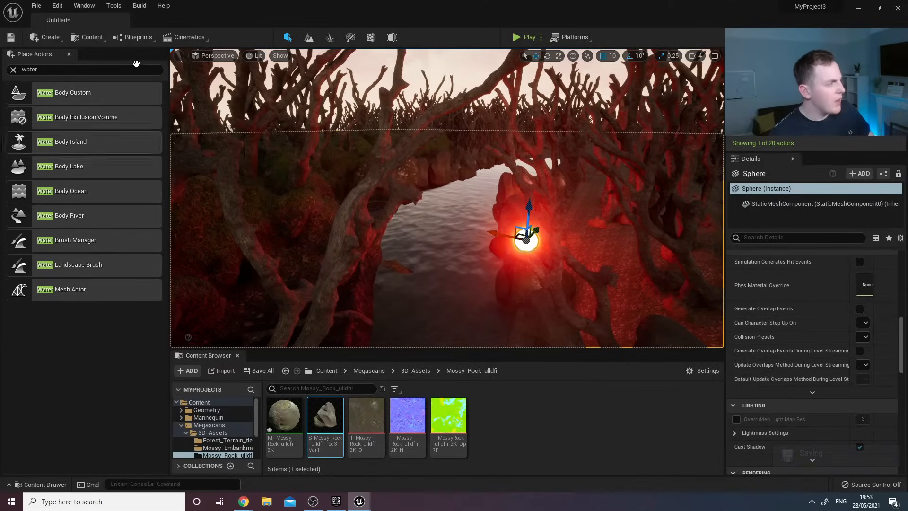
# Reopen Quixel Bridge, add the downloaded Thai Beach Coral to the project, and return to the level.
pyautogui.click(87, 37)
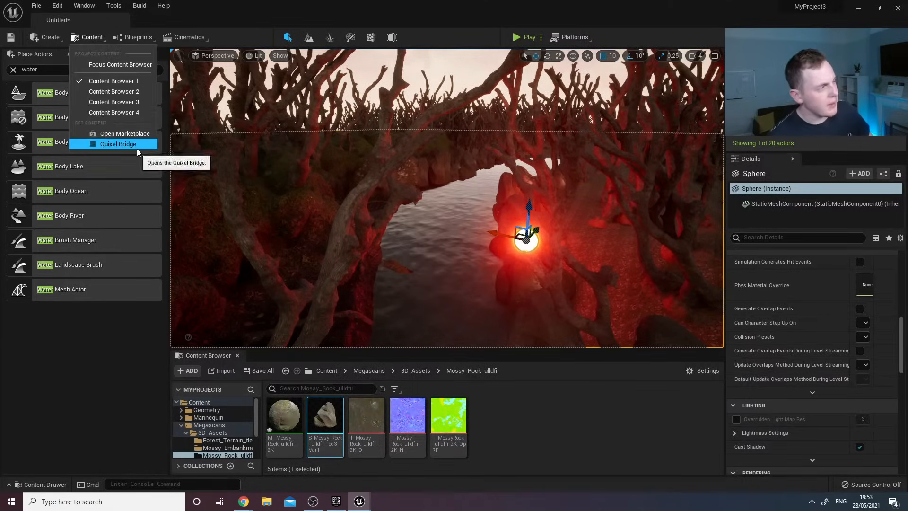
pyautogui.click(101, 141)
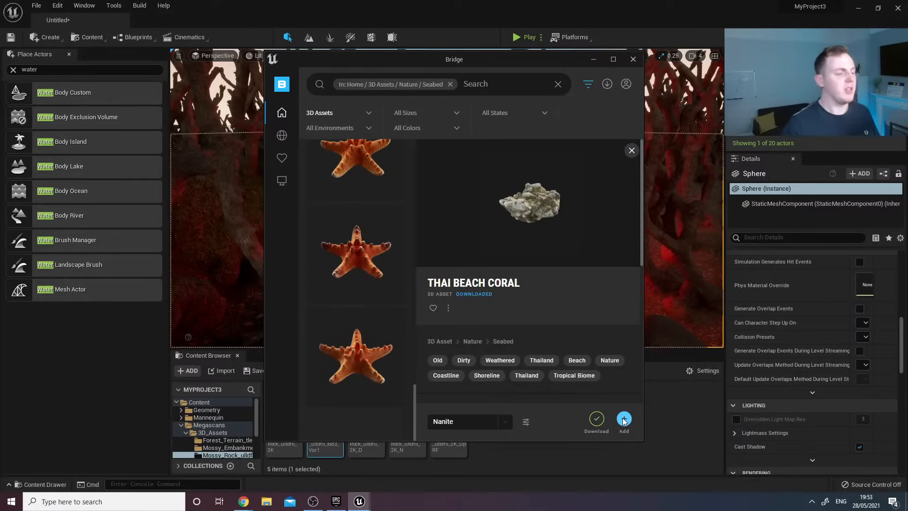
pyautogui.click(624, 419)
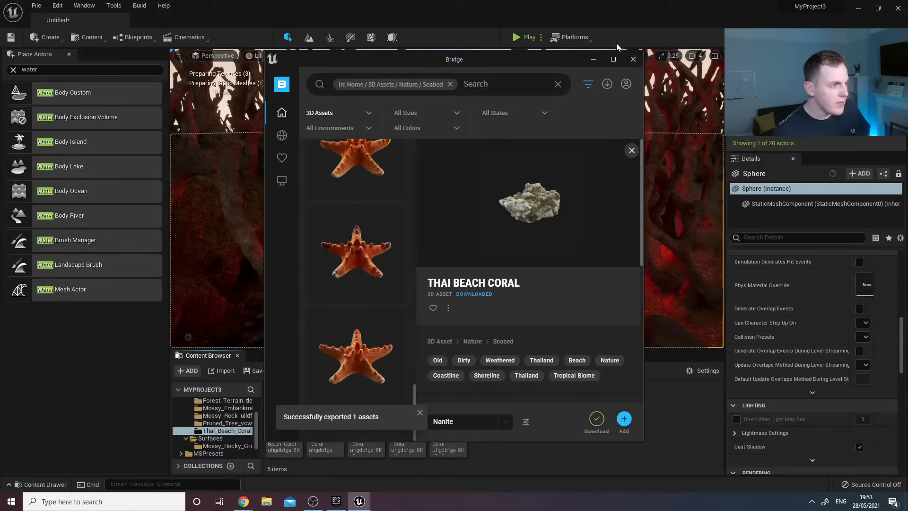
pyautogui.click(591, 60)
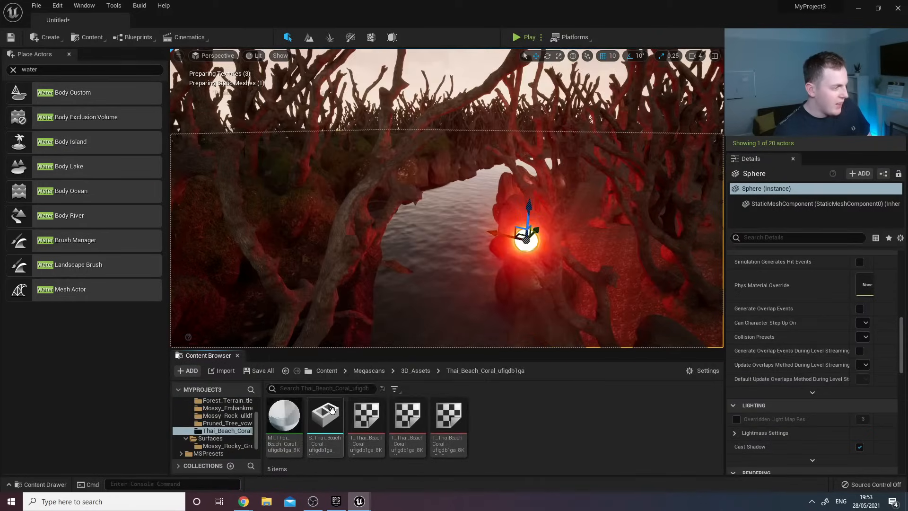
# Place the Thai Beach Coral mesh on the open ground away from the trees and raise it above the surface.
pyautogui.moveTo(331, 418); pyautogui.dragTo(599, 247)
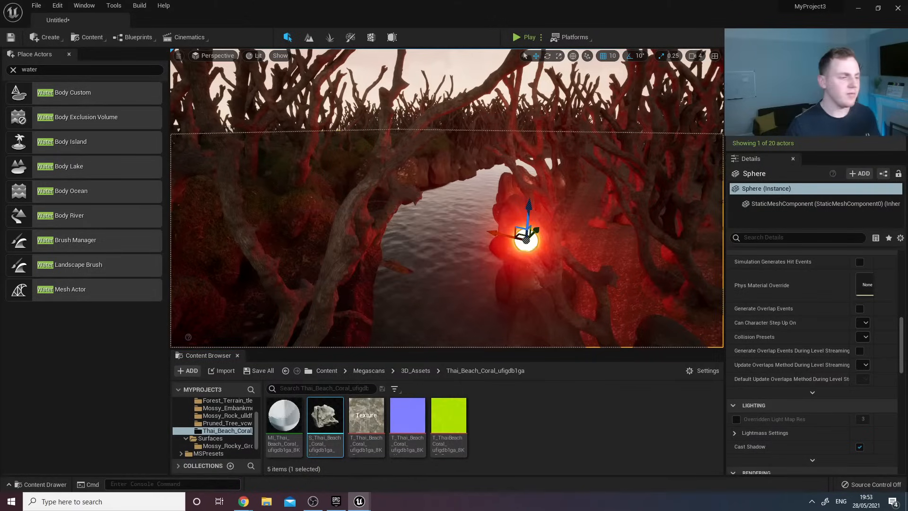
pyautogui.press('w')
pyautogui.moveTo(412, 292); pyautogui.dragTo(539, 295, button='right')
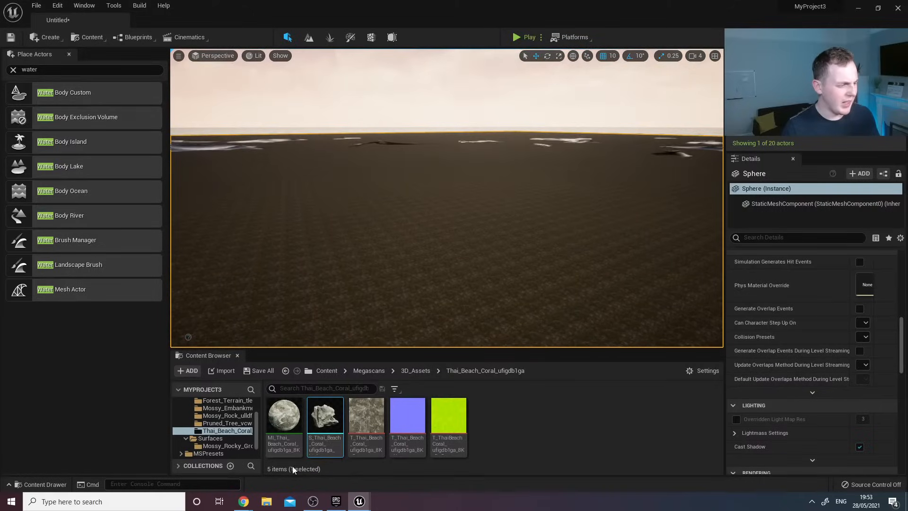
pyautogui.moveTo(321, 435); pyautogui.dragTo(450, 273)
pyautogui.moveTo(450, 274); pyautogui.dragTo(426, 295, button='right')
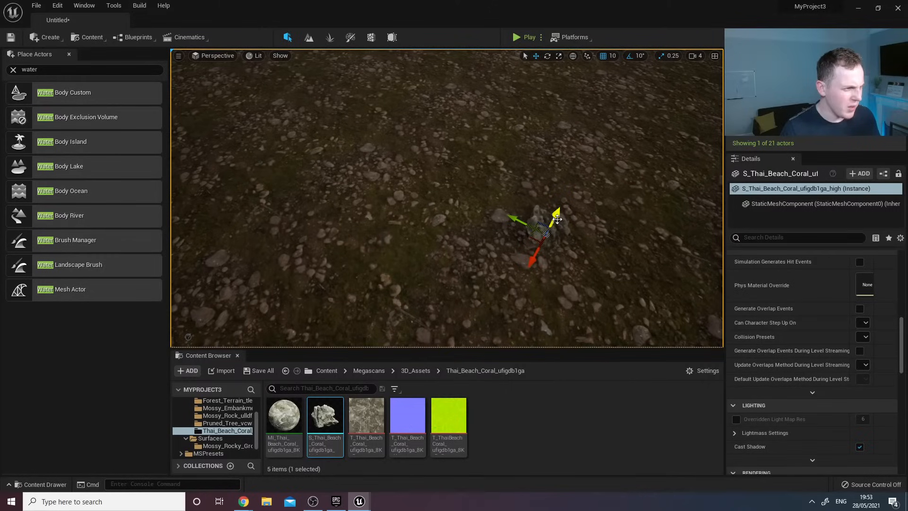
pyautogui.moveTo(559, 219); pyautogui.dragTo(595, 162)
pyautogui.press('f')
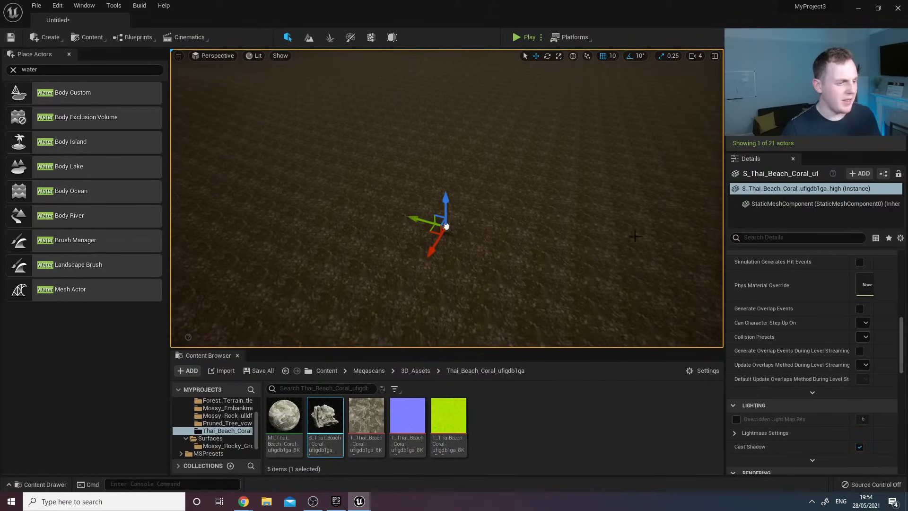
# Set the coral's scale to 5 on all three axes.
pyautogui.scroll(10, 793, 271)
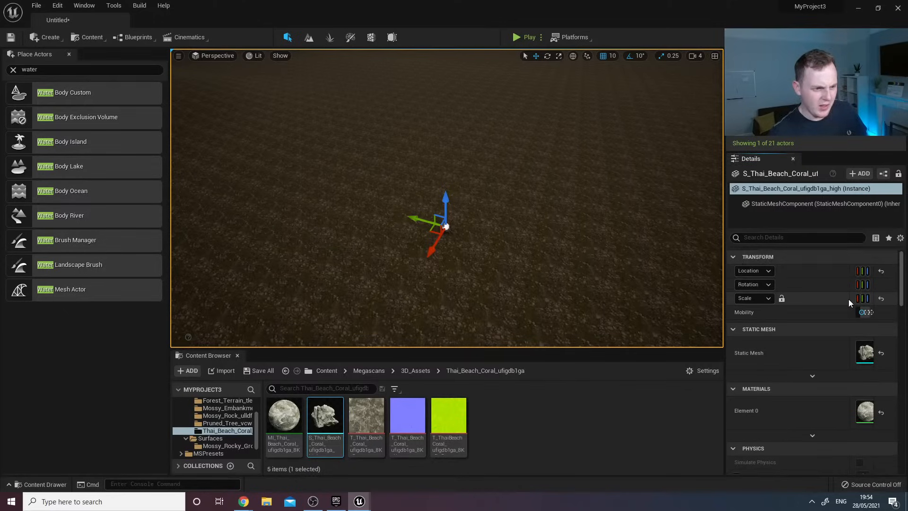
pyautogui.moveTo(849, 299); pyautogui.dragTo(794, 301)
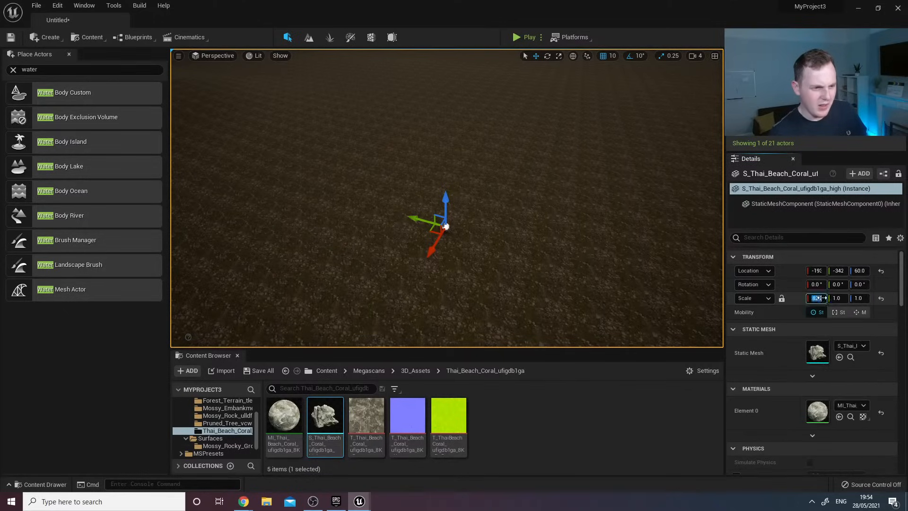
pyautogui.press('Tab')
pyautogui.press('Tab')
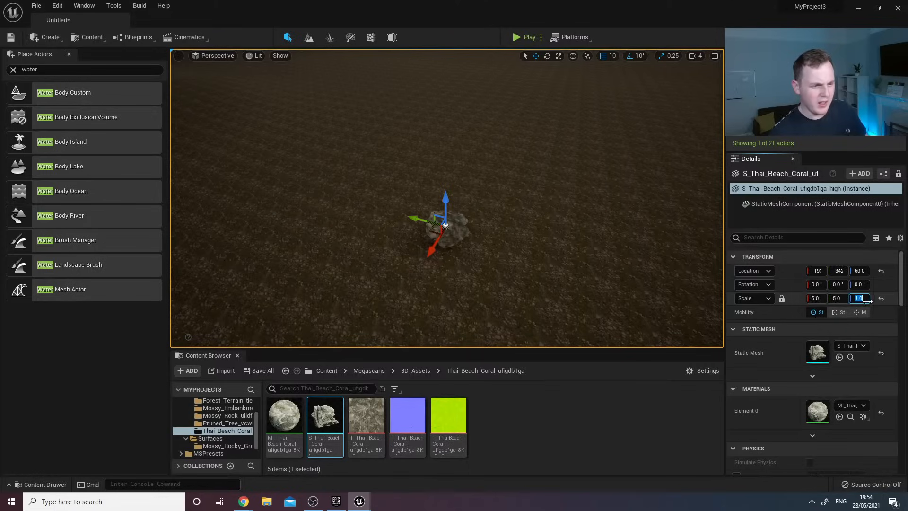
pyautogui.press('w')
pyautogui.moveTo(440, 275); pyautogui.dragTo(397, 260, button='right')
pyautogui.press('s')
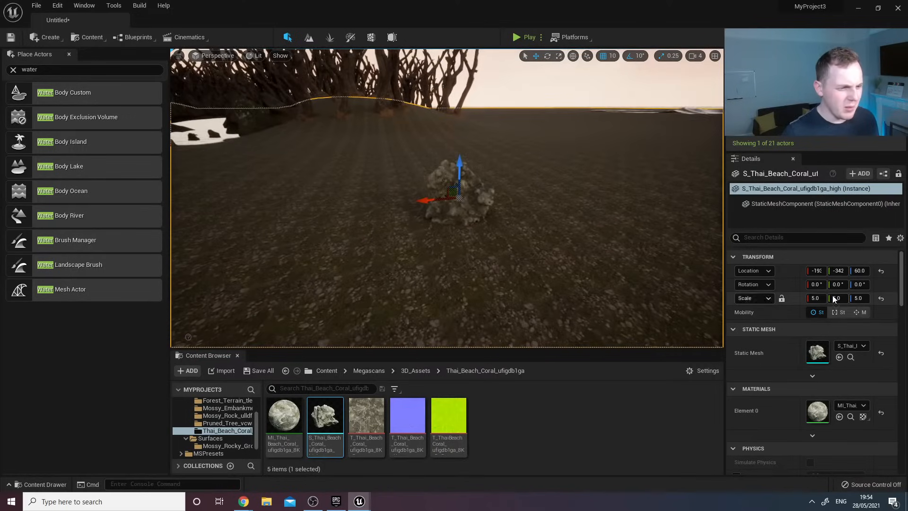
# Set the coral's scale to 10 on all three axes.
pyautogui.click(817, 298)
pyautogui.write('10')
pyautogui.press('Tab')
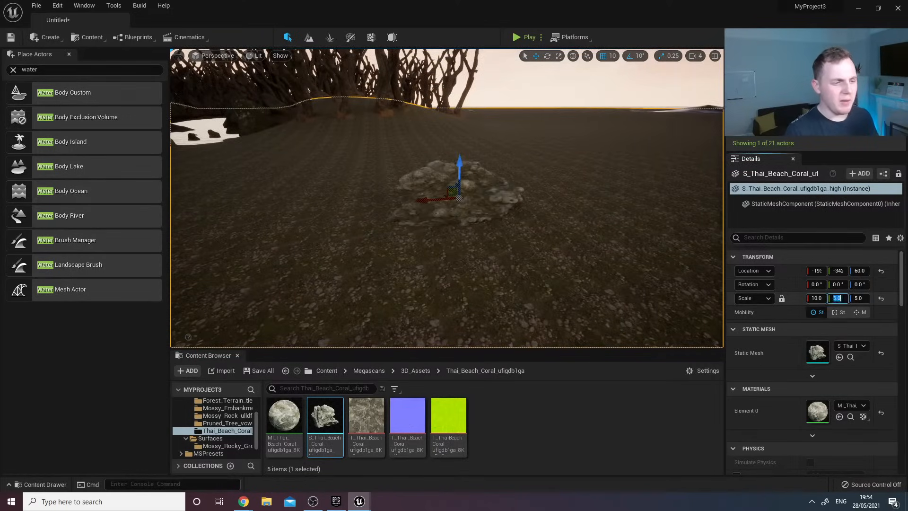
pyautogui.write('10')
pyautogui.press('Return')
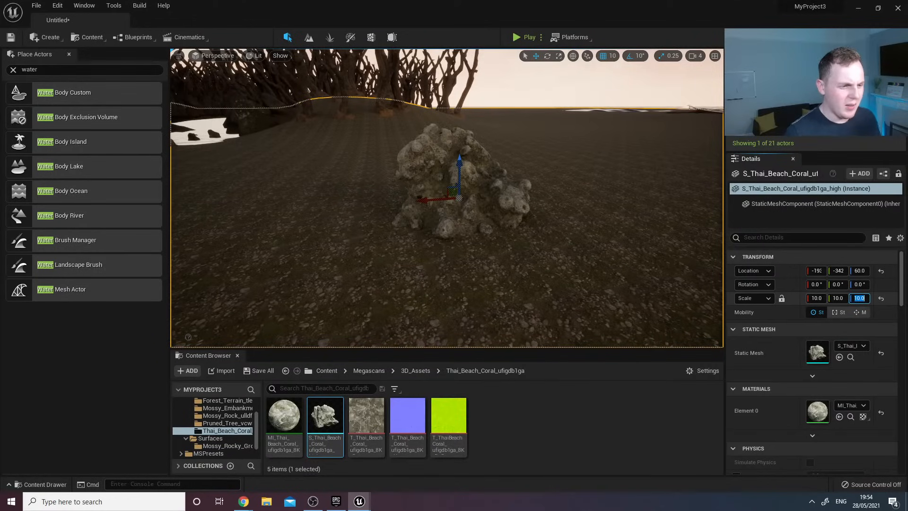
# Set the coral's scale to 50 on all three axes.
pyautogui.write('50')
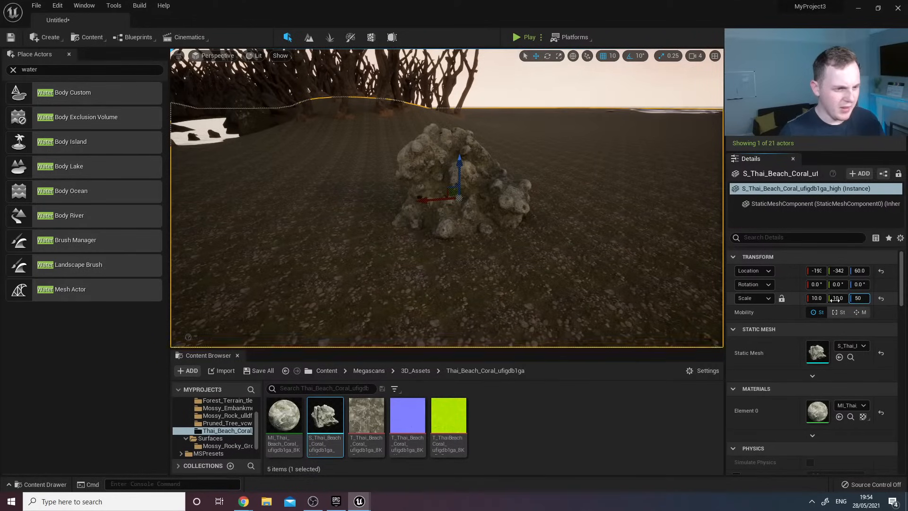
pyautogui.click(833, 298)
pyautogui.write('50')
pyautogui.click(824, 297)
pyautogui.write('50')
pyautogui.press('Return')
# Examine the enlarged coral's surface detail and silhouette from several distances and angles in the level.
pyautogui.press('s')
pyautogui.moveTo(567, 227); pyautogui.dragTo(697, 202, button='right')
pyautogui.press('a')
pyautogui.press('s')
pyautogui.press('w')
pyautogui.press('a')
pyautogui.press('d')
pyautogui.press('w')
pyautogui.press('s')
pyautogui.press('a')
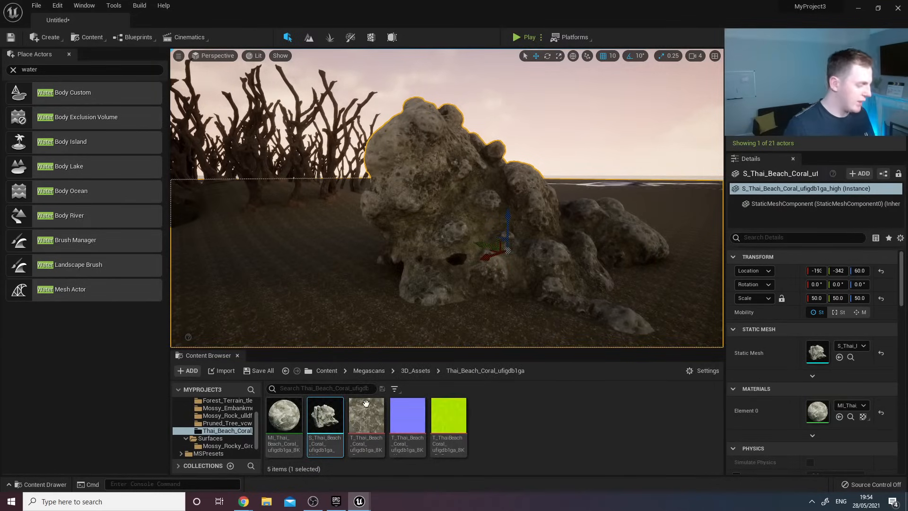
pyautogui.rightClick(538, 277)
pyautogui.moveTo(482, 265)
pyautogui.mouseDown(button='right')
pyautogui.moveTo(507, 277)
pyautogui.moveTo(494, 277)
pyautogui.mouseUp(button='right')
pyautogui.press('w')
pyautogui.press('s')
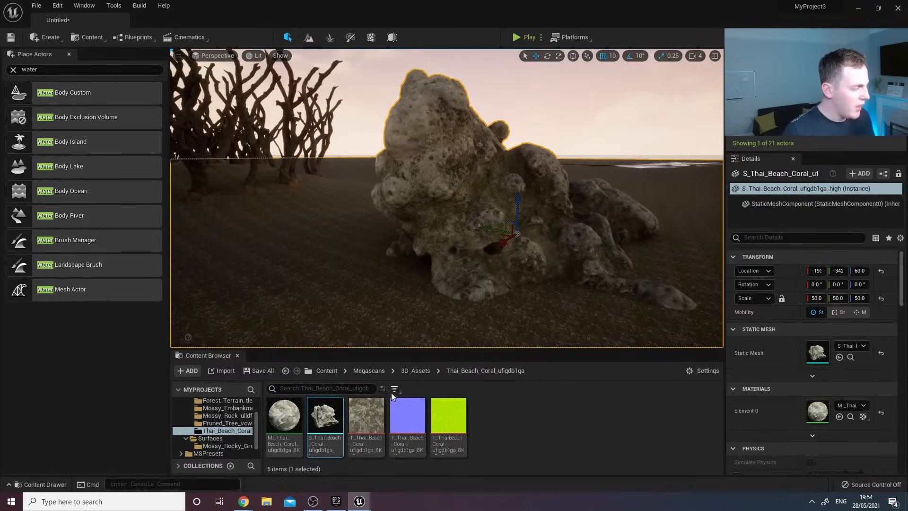
# Open the Thai Beach Coral static mesh in its own editor and inspect it up close.
pyautogui.doubleClick(325, 416)
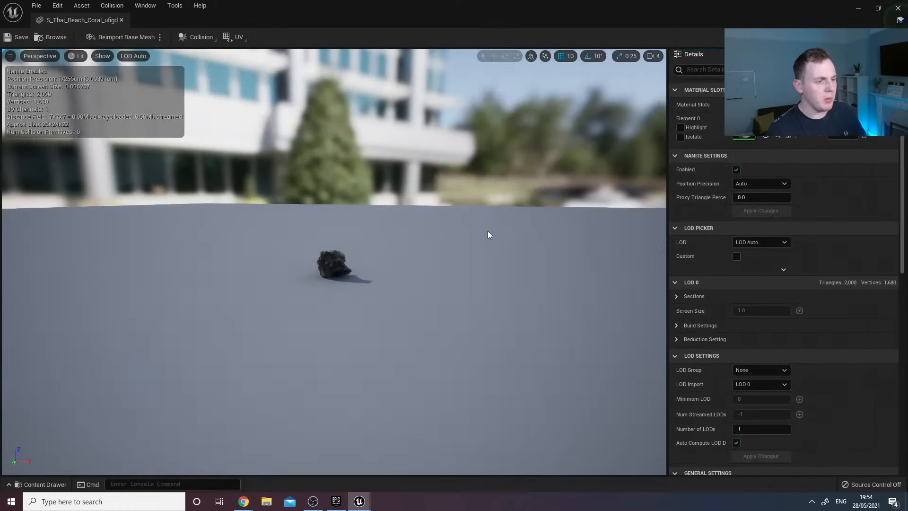
pyautogui.moveTo(328, 263); pyautogui.dragTo(186, 142, button='right')
pyautogui.press('w')
pyautogui.press('s')
pyautogui.press('w')
pyautogui.press('s')
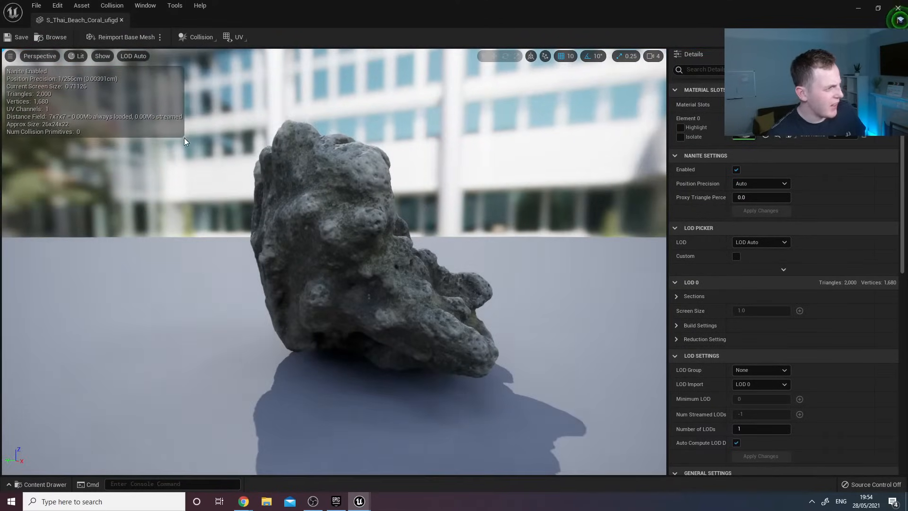
# Display the coral mesh preview in Wireframe view mode.
pyautogui.click(82, 57)
pyautogui.click(100, 100)
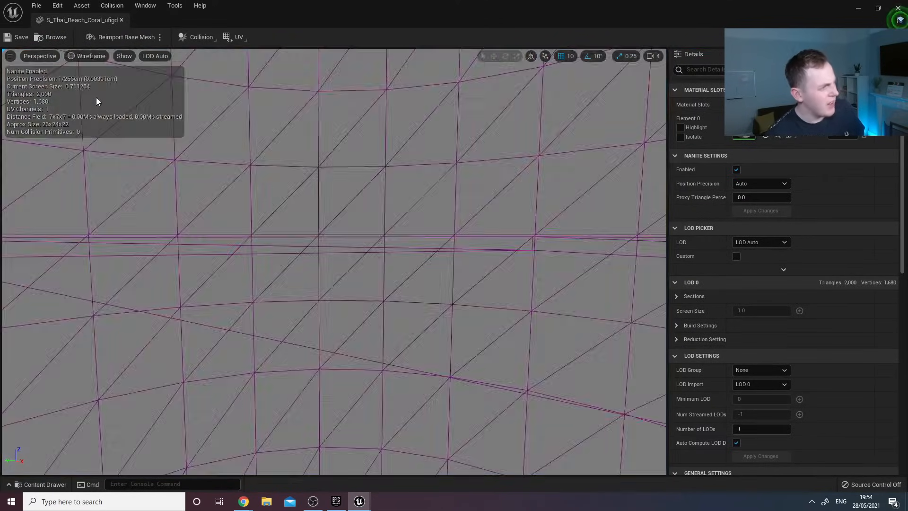
pyautogui.press('s')
pyautogui.moveTo(111, 80); pyautogui.dragTo(134, 76, button='right')
# Switch the coral mesh preview to Detail Lighting and examine its surface relief.
pyautogui.click(93, 57)
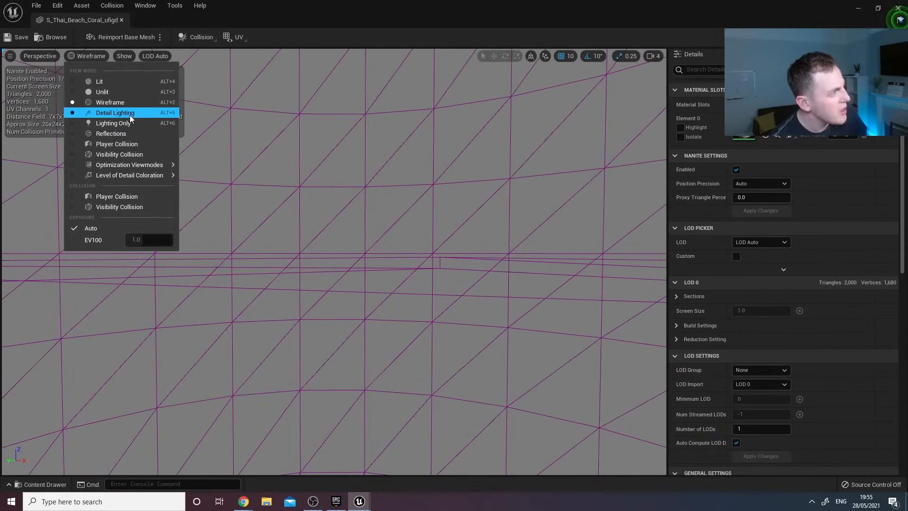
pyautogui.click(116, 113)
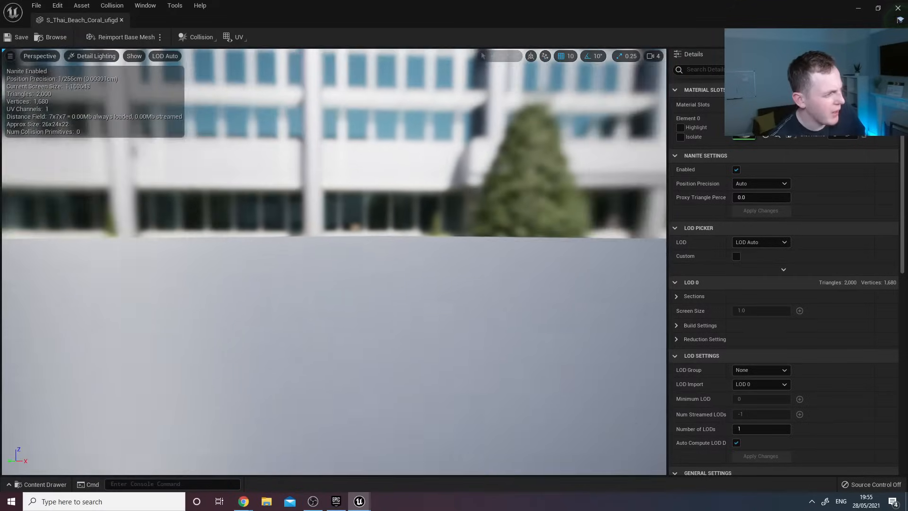
pyautogui.press('s')
pyautogui.moveTo(116, 113); pyautogui.dragTo(129, 141, button='right')
pyautogui.press('q')
pyautogui.press('w')
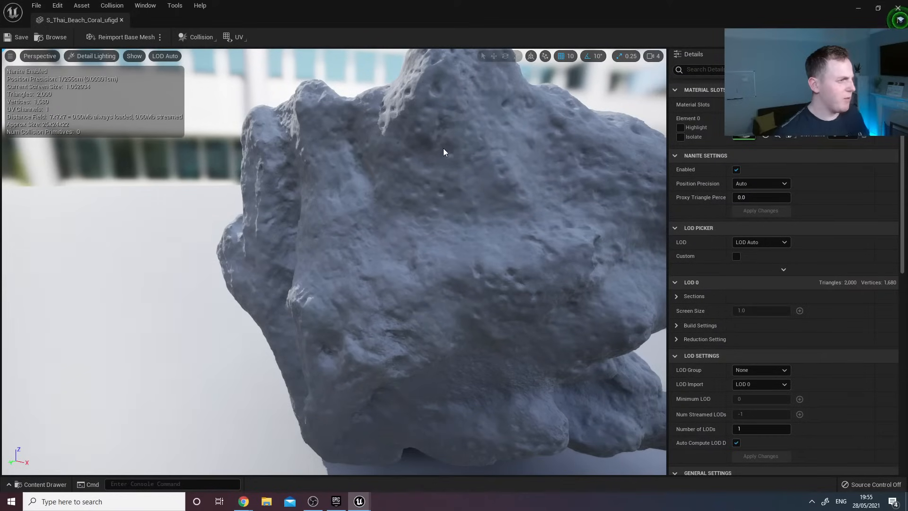
pyautogui.press('s')
pyautogui.moveTo(422, 213); pyautogui.dragTo(428, 220, button='right')
pyautogui.press('w')
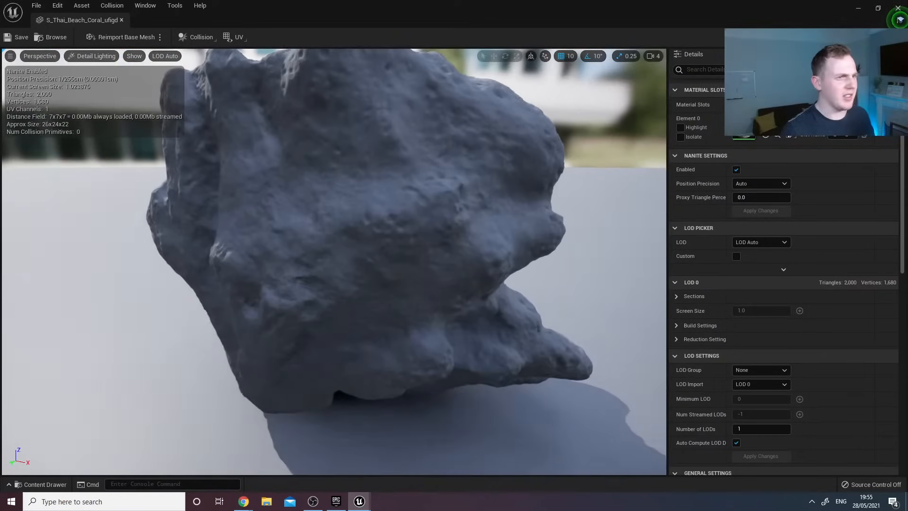
# Close the coral mesh editor and the forest project without saving the changes.
pyautogui.click(905, 4)
pyautogui.click(904, 5)
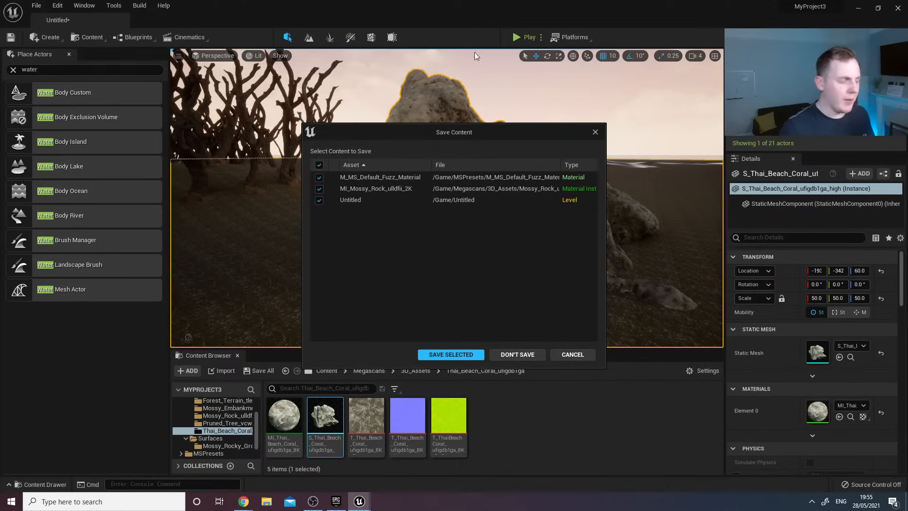
pyautogui.click(497, 355)
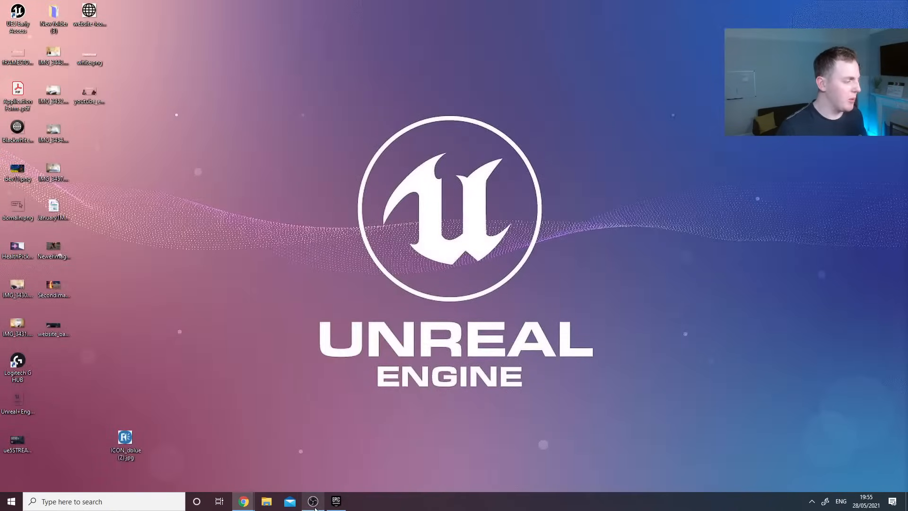
# Switch to the Epic Games Launcher and open the 5.0EA ArchVizInterior project from the library.
pyautogui.click(336, 502)
pyautogui.click(272, 25)
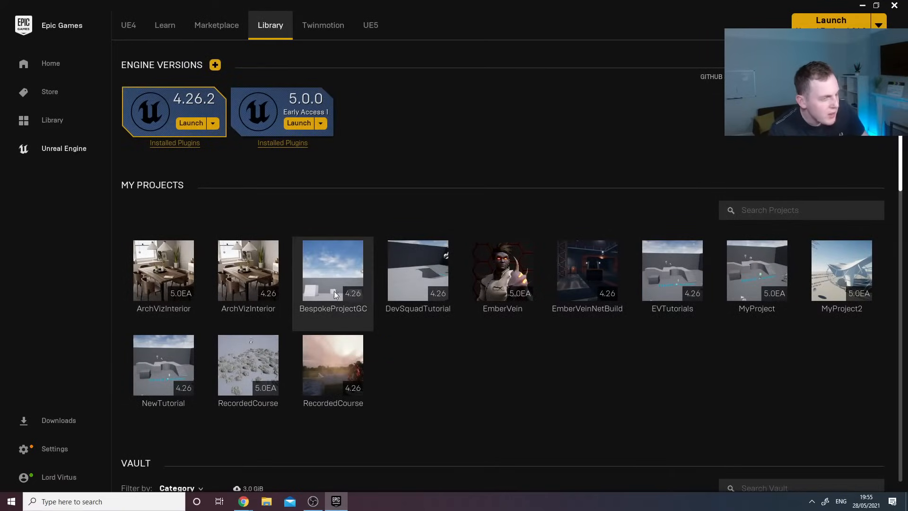
pyautogui.doubleClick(166, 284)
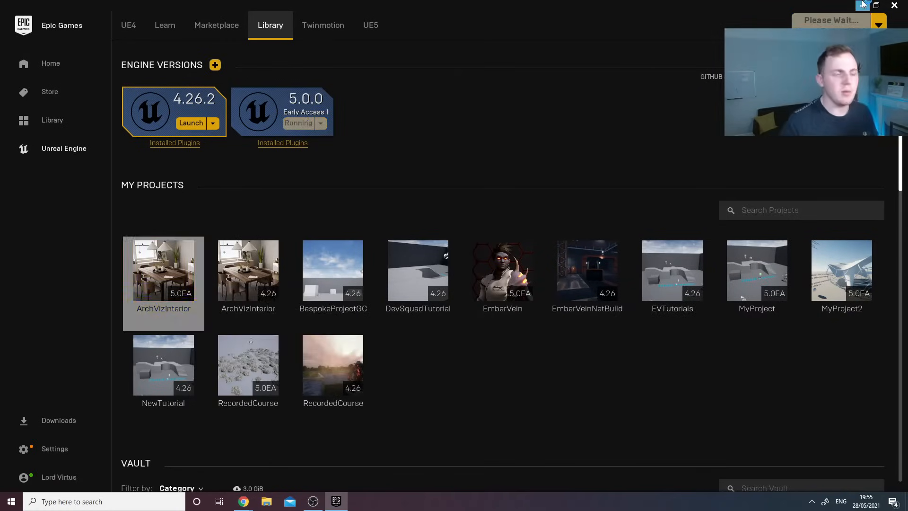
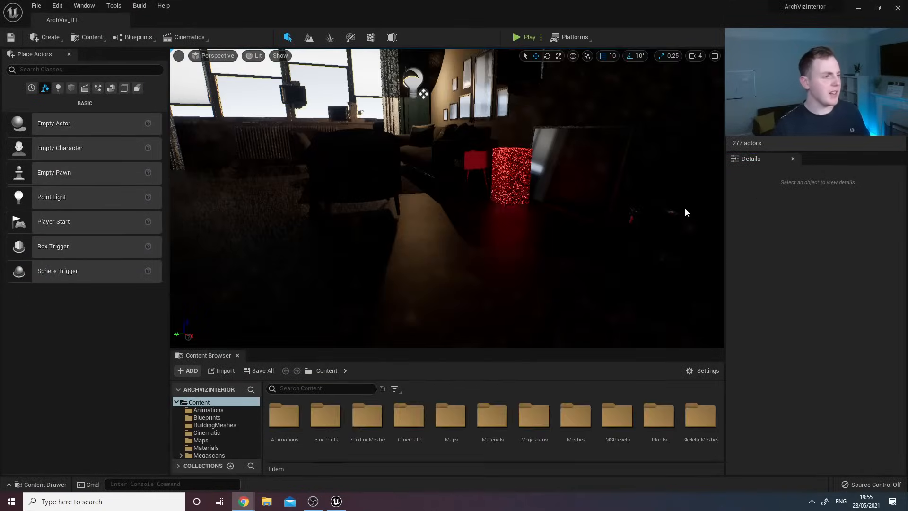
# Look around the dark interior, open the ArchVis_Lightmap level from the Maps folder, and view its dining area.
pyautogui.moveTo(447, 198); pyautogui.dragTo(569, 111, button='right')
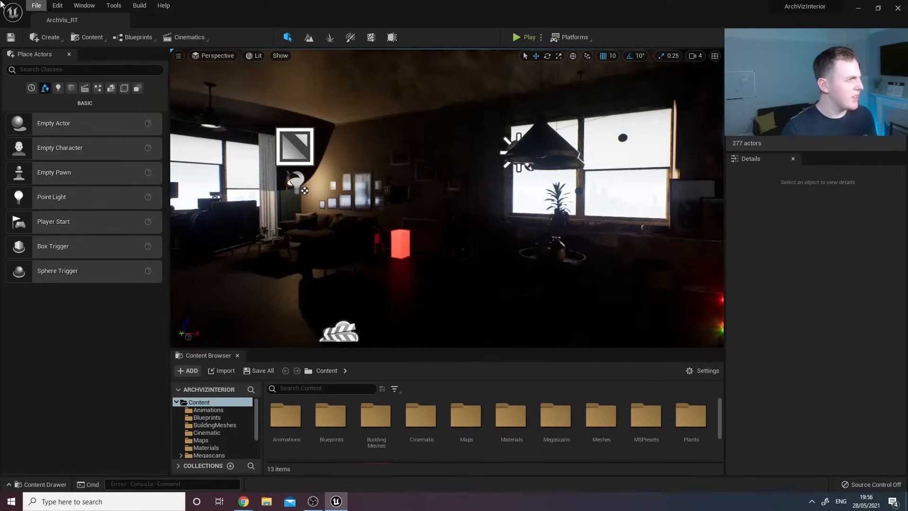
pyautogui.click(31, 7)
pyautogui.click(45, 37)
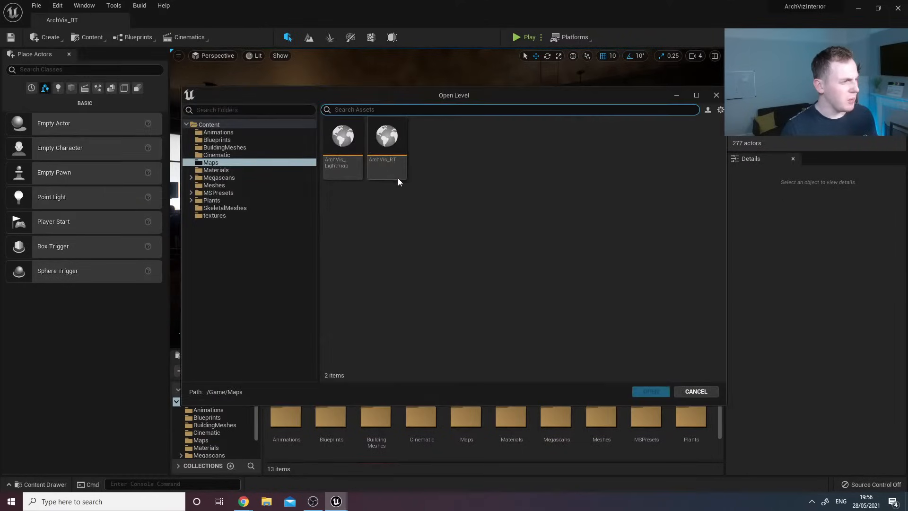
pyautogui.doubleClick(333, 157)
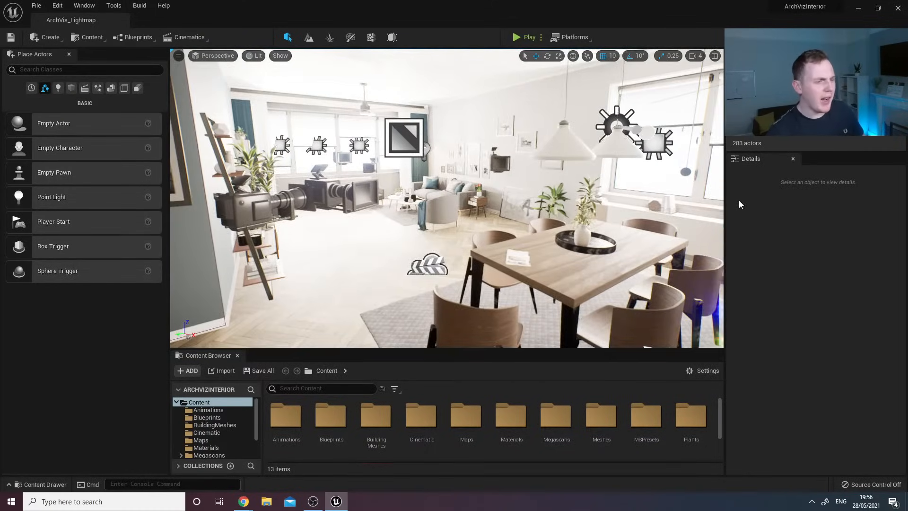
pyautogui.moveTo(647, 191); pyautogui.dragTo(668, 193, button='right')
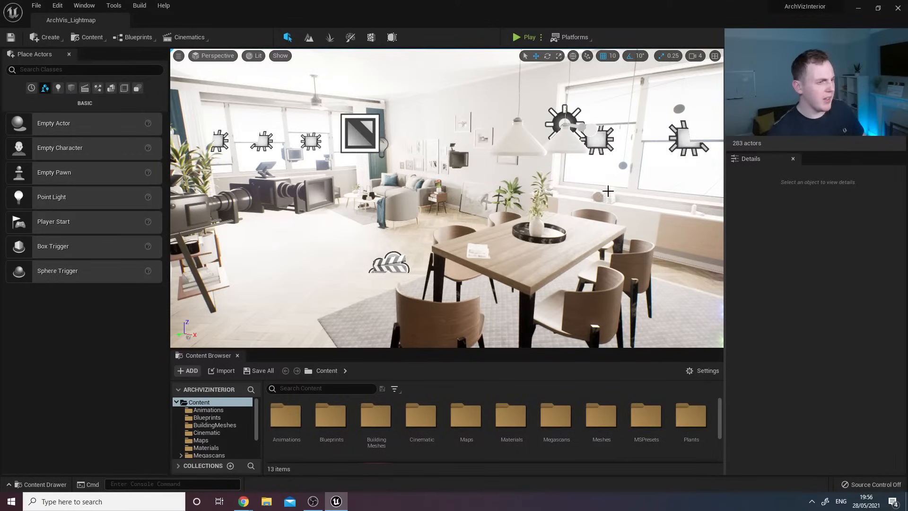
# Delete the two rect lights at the dining area's windows.
pyautogui.moveTo(608, 190); pyautogui.dragTo(373, 196, button='right')
pyautogui.click(588, 158)
pyautogui.press('w')
pyautogui.press('s')
pyautogui.press('w')
pyautogui.press('s')
pyautogui.press('Delete')
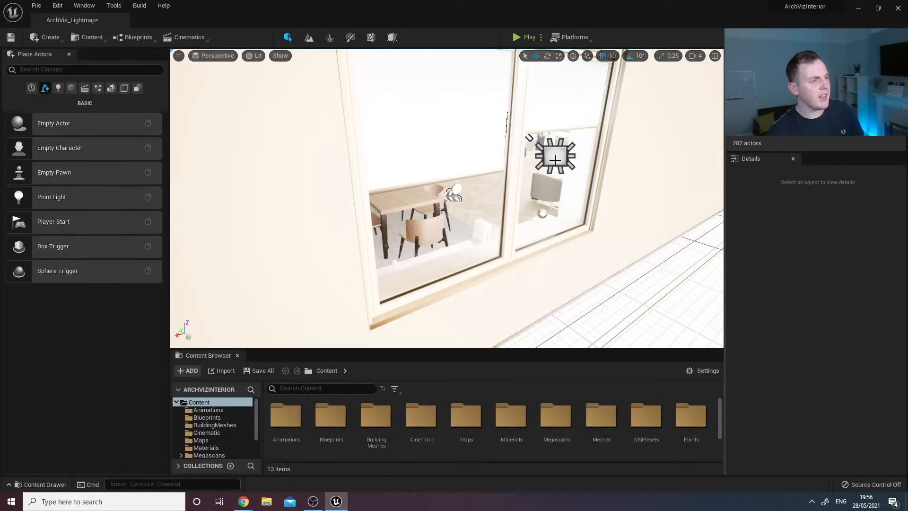
pyautogui.click(554, 153)
pyautogui.press('Delete')
# Delete two of the rect lights along the living area's row of windows.
pyautogui.moveTo(554, 152); pyautogui.dragTo(560, 158, button='right')
pyautogui.press('w')
pyautogui.press('w')
pyautogui.moveTo(533, 199)
pyautogui.mouseDown(button='right')
pyautogui.moveTo(651, 161)
pyautogui.moveTo(532, 198)
pyautogui.mouseUp(button='right')
pyautogui.press('w')
pyautogui.click(403, 139)
pyautogui.press('Delete')
pyautogui.click(578, 141)
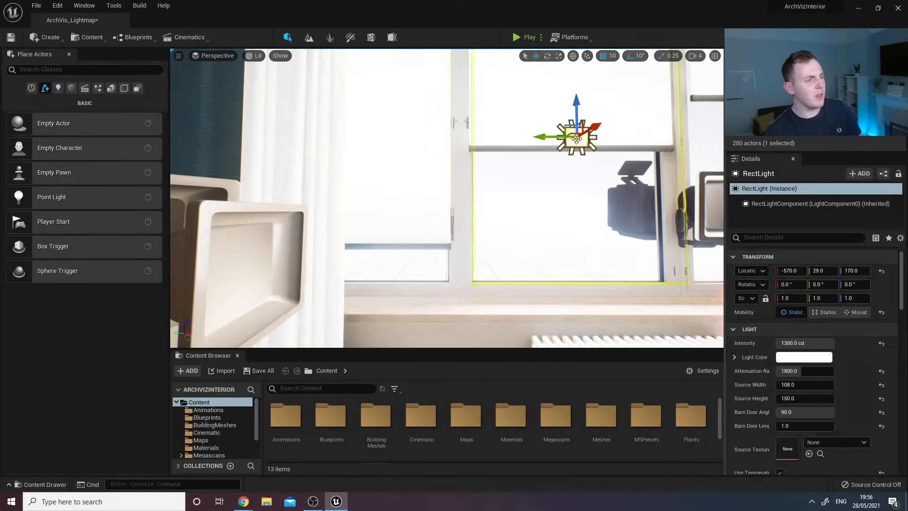
pyautogui.press('Delete')
# Delete the last two rect lights at the living area windows, including RectLight3 beside the curtain.
pyautogui.press('s')
pyautogui.moveTo(578, 141); pyautogui.dragTo(669, 144, button='right')
pyautogui.press('w')
pyautogui.press('s')
pyautogui.press('w')
pyautogui.click(437, 171)
pyautogui.press('Delete')
pyautogui.click(524, 171)
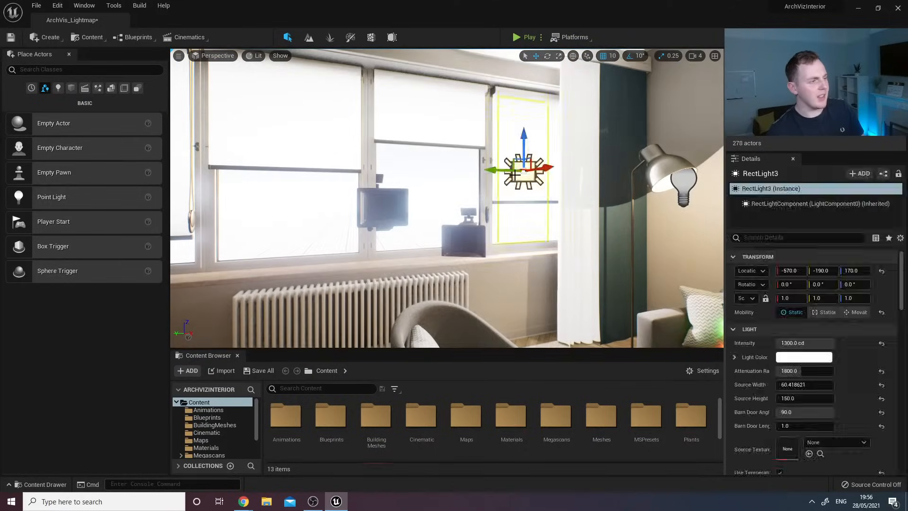
pyautogui.press('Delete')
# Examine how sunlight and bounced light fall across the dining and living areas without the rect lights.
pyautogui.moveTo(524, 171); pyautogui.dragTo(399, 193, button='right')
pyautogui.press('s')
pyautogui.press('w')
pyautogui.press('s')
pyautogui.press('w')
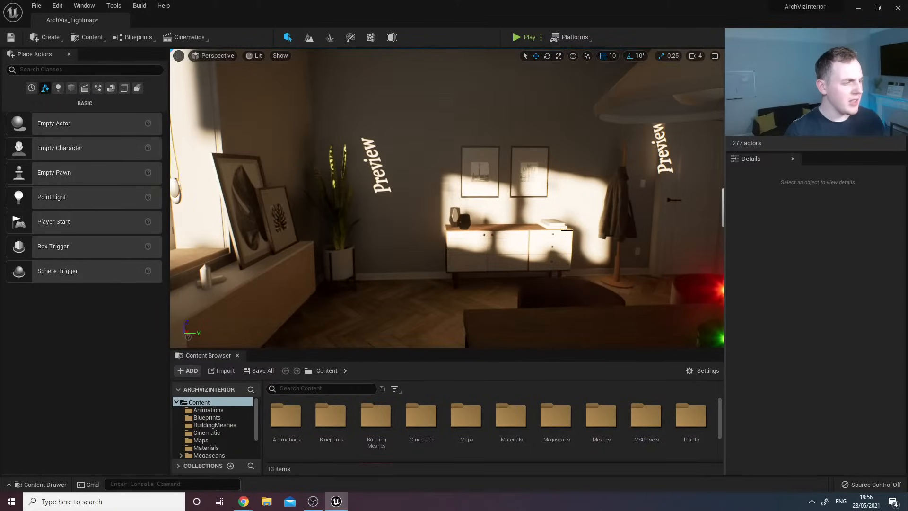
pyautogui.press('s')
pyautogui.moveTo(589, 298); pyautogui.dragTo(548, 292, button='right')
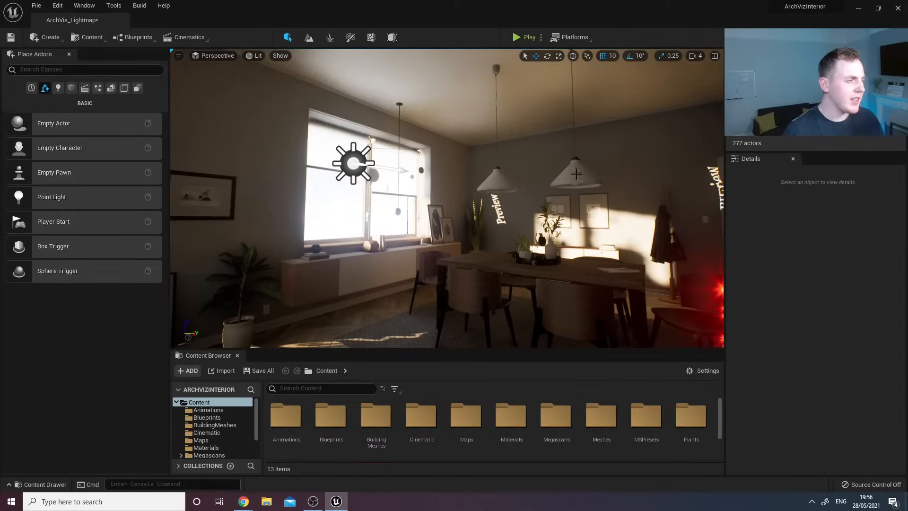
pyautogui.press('s')
pyautogui.moveTo(577, 174); pyautogui.dragTo(614, 165, button='right')
pyautogui.press('w')
pyautogui.press('s')
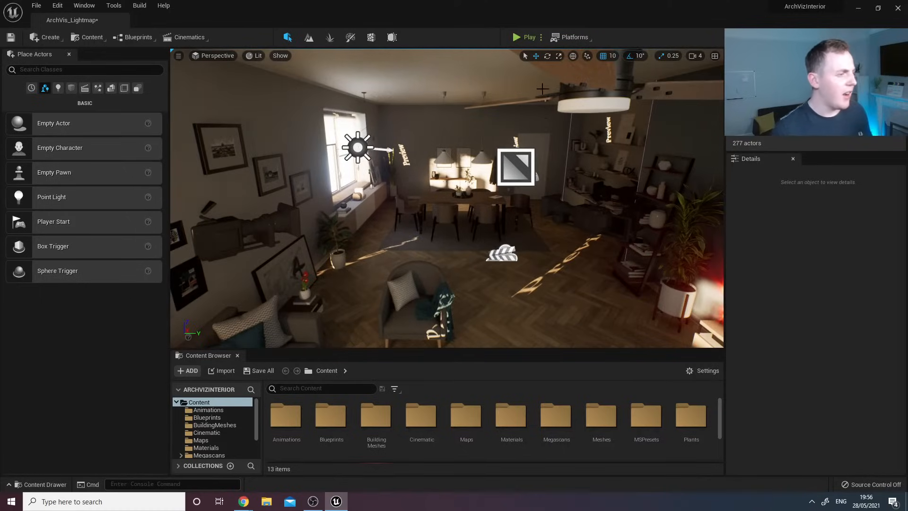
# Select the directional light near the dining area's window and set its mobility to Movable.
pyautogui.press('s')
pyautogui.moveTo(435, 184); pyautogui.dragTo(382, 189, button='right')
pyautogui.press('w')
pyautogui.click(327, 135)
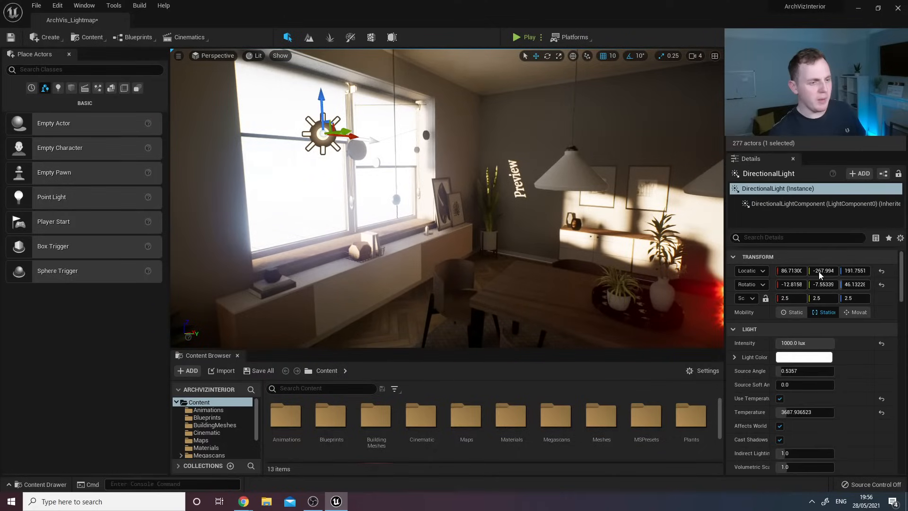
pyautogui.press('f')
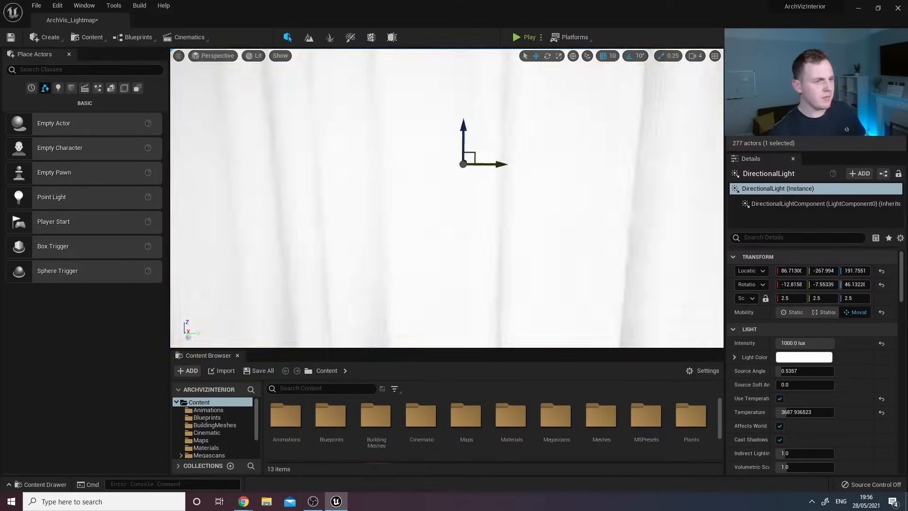
# Rotate the directional light freehand to a rotation of about -19.7, -0.3 and 46.6 degrees.
pyautogui.press('s')
pyautogui.moveTo(447, 190)
pyautogui.mouseDown(button='right')
pyautogui.moveTo(439, 194)
pyautogui.moveTo(468, 189)
pyautogui.moveTo(461, 194)
pyautogui.mouseUp(button='right')
pyautogui.press('w')
pyautogui.press('s')
pyautogui.press('f')
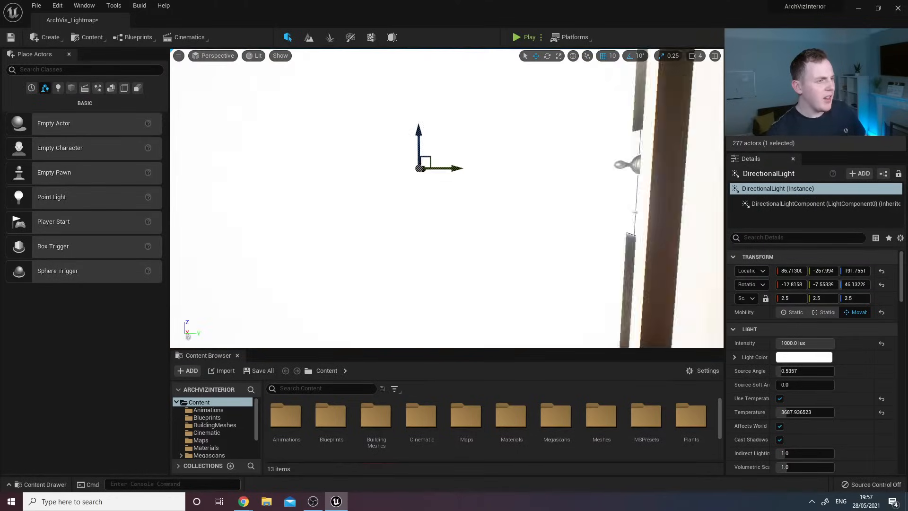
pyautogui.moveTo(627, 154); pyautogui.dragTo(638, 160, button='right')
pyautogui.press('s')
pyautogui.click(548, 57)
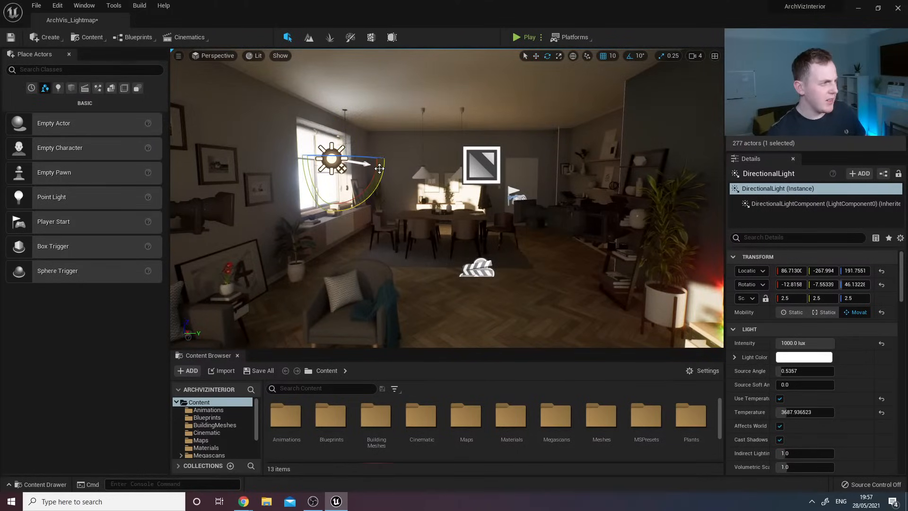
pyautogui.moveTo(341, 90); pyautogui.dragTo(294, 99)
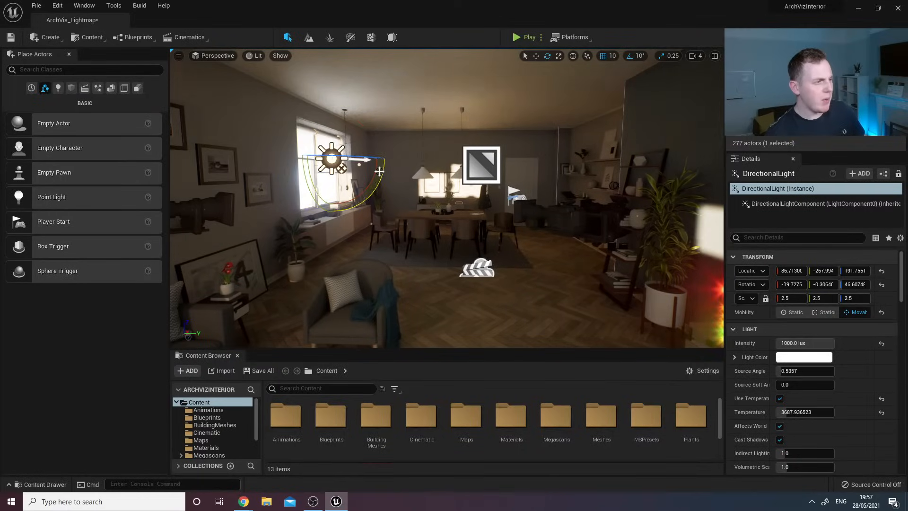
# Play the level in the viewport, walk through the dining and living areas to inspect the real-time sunlight, and stop playing.
pyautogui.press('w')
pyautogui.moveTo(294, 99); pyautogui.dragTo(327, 97, button='right')
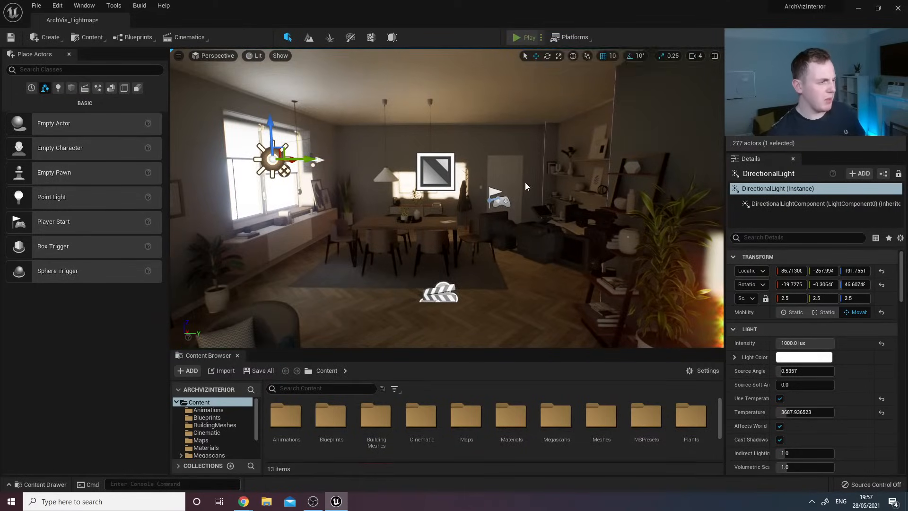
pyautogui.hotkey('alt', 'p')
pyautogui.press('a')
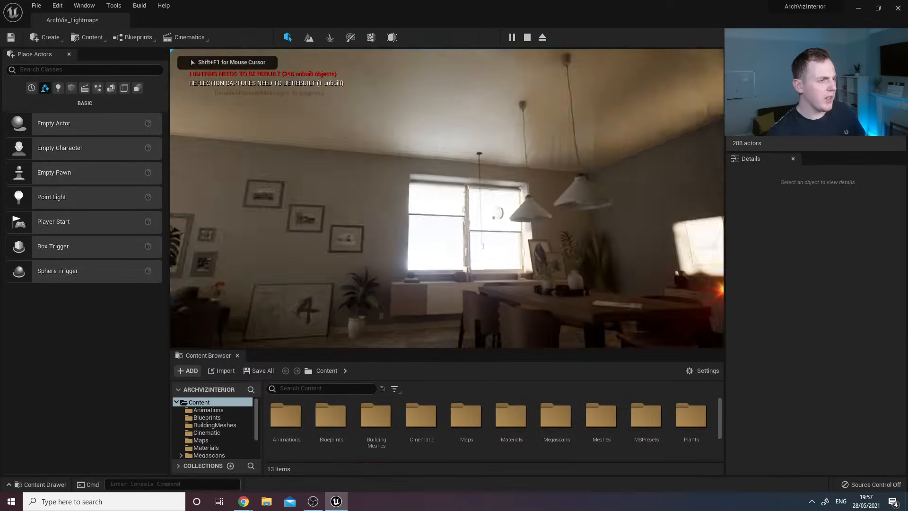
pyautogui.press('w')
pyautogui.press('s')
pyautogui.press('s')
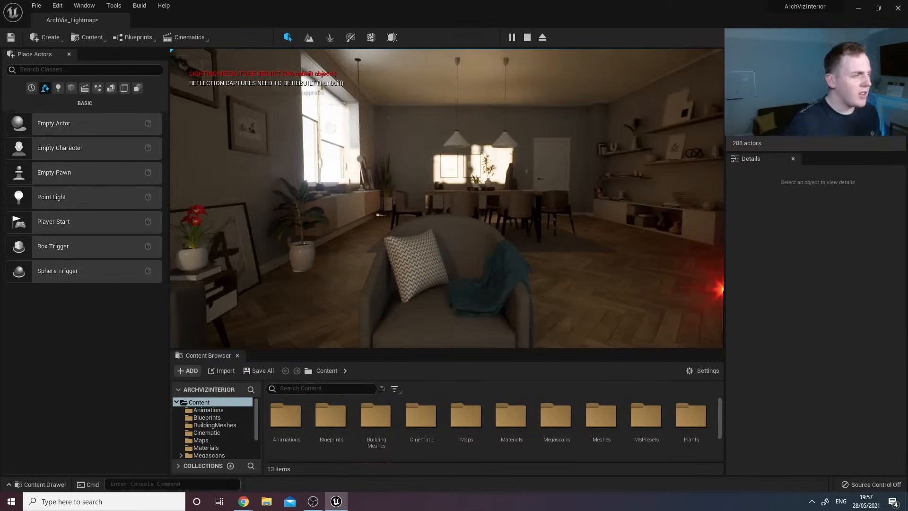
pyautogui.press('w')
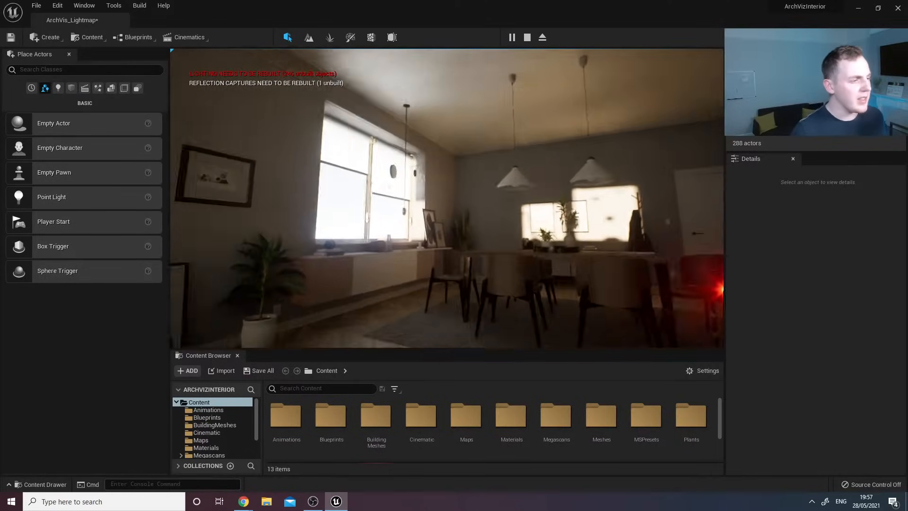
pyautogui.press('w')
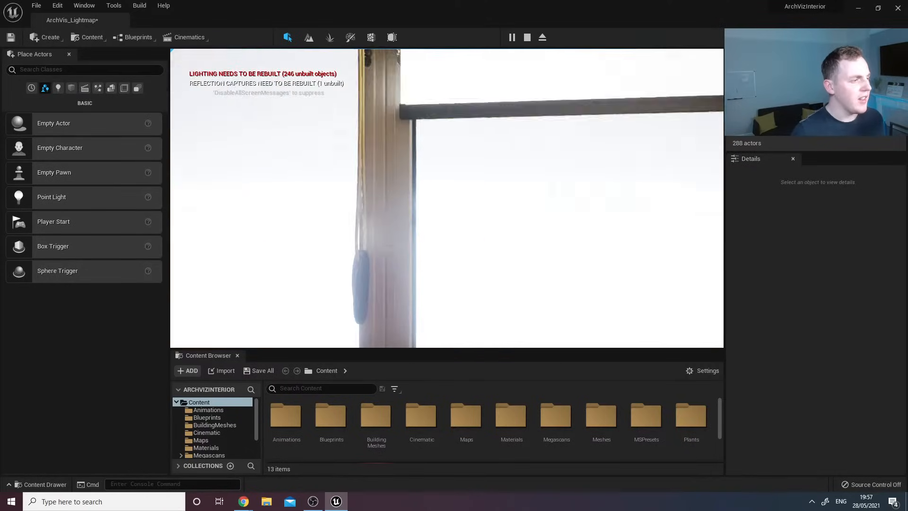
pyautogui.press('w')
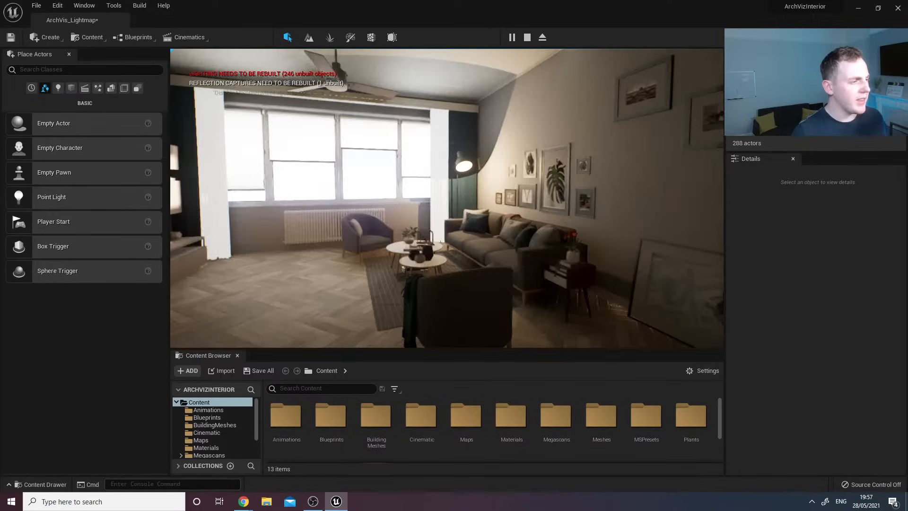
pyautogui.press('w')
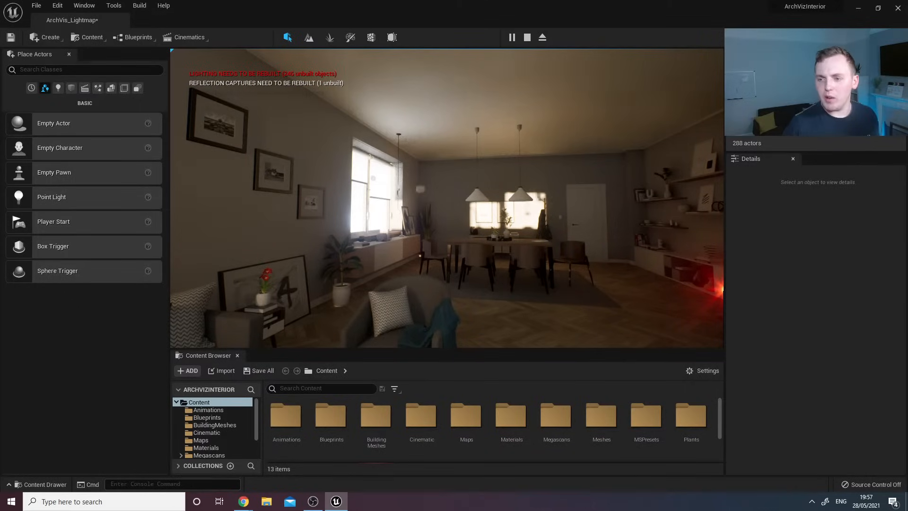
pyautogui.press('w')
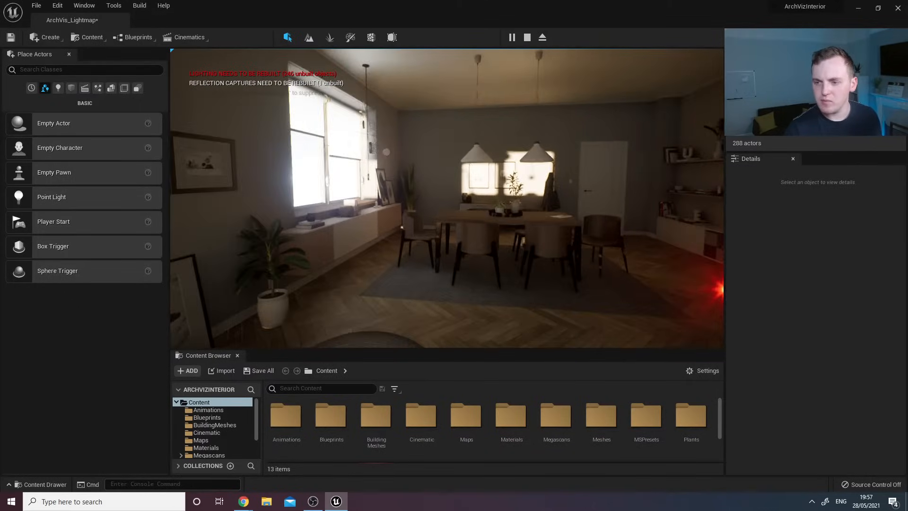
pyautogui.press('w')
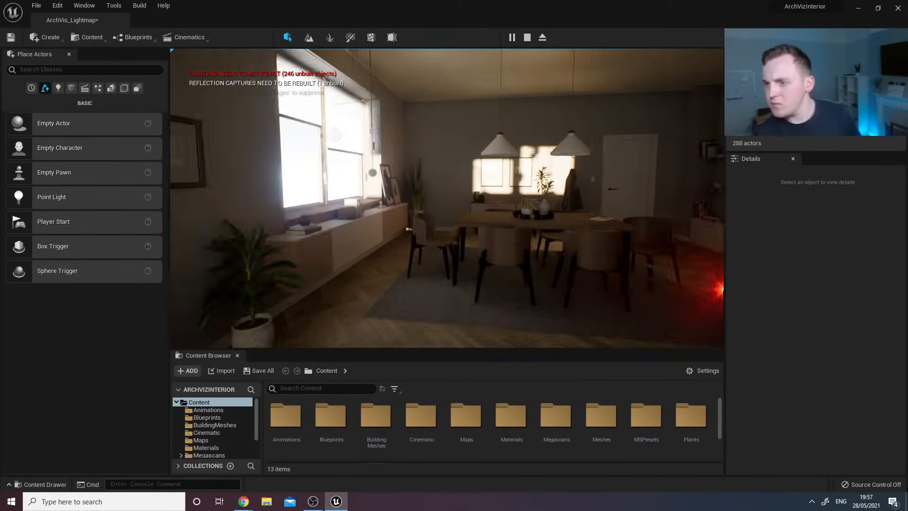
pyautogui.press('s')
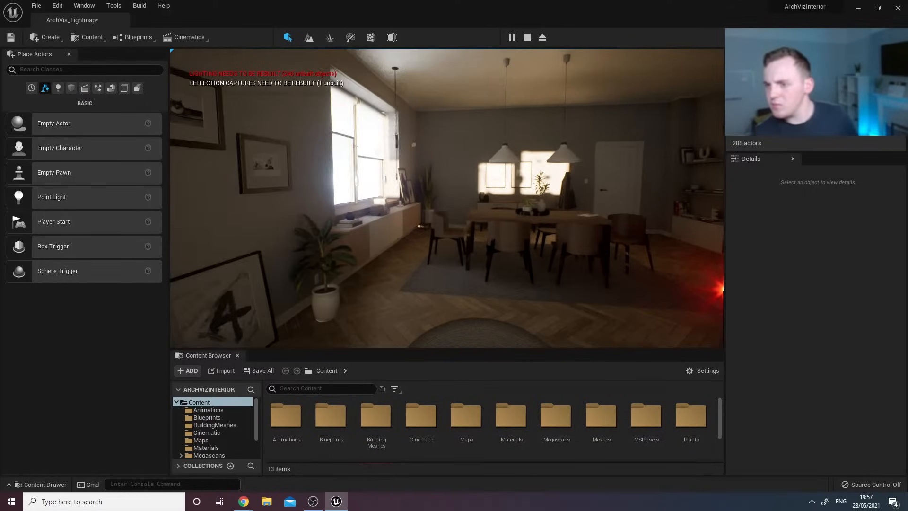
pyautogui.press('s')
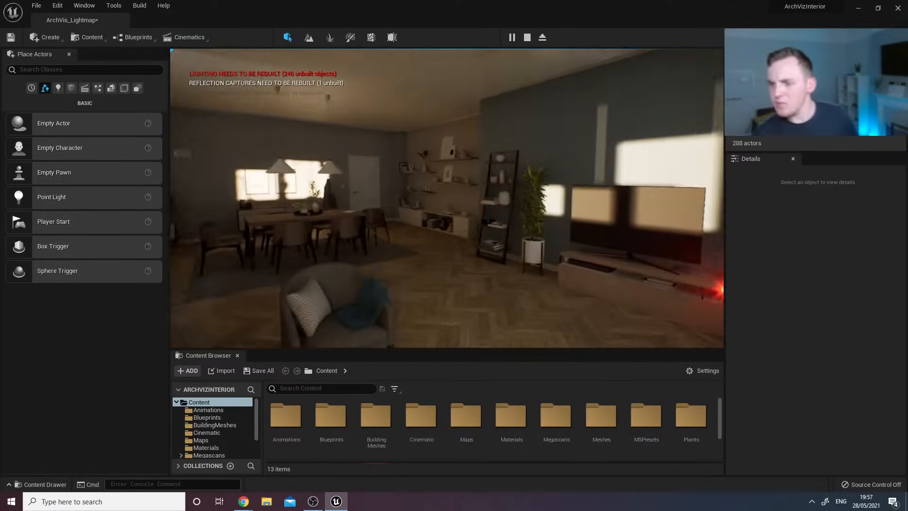
pyautogui.press('Escape')
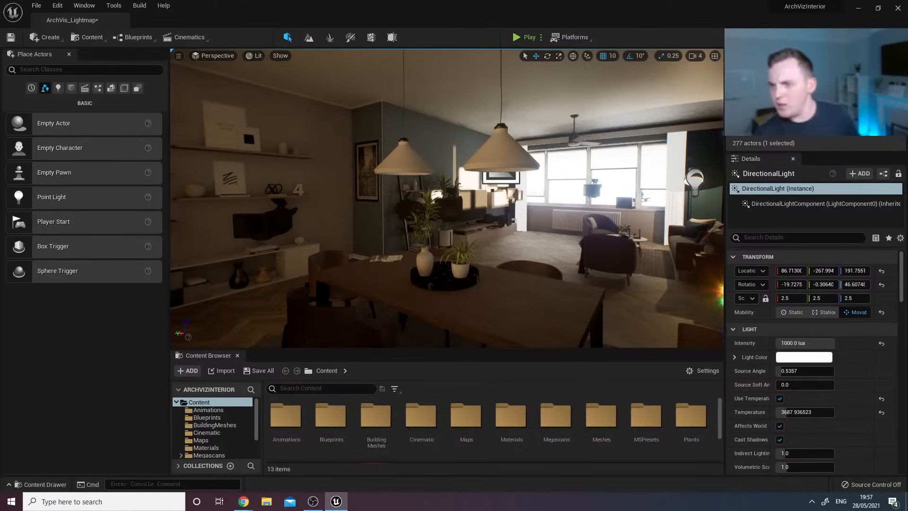
pyautogui.click(254, 57)
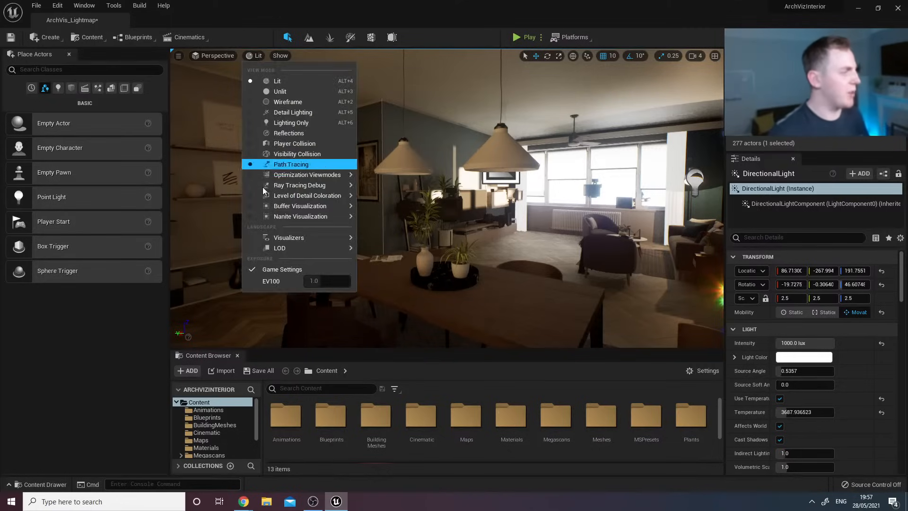
pyautogui.moveTo(303, 175)
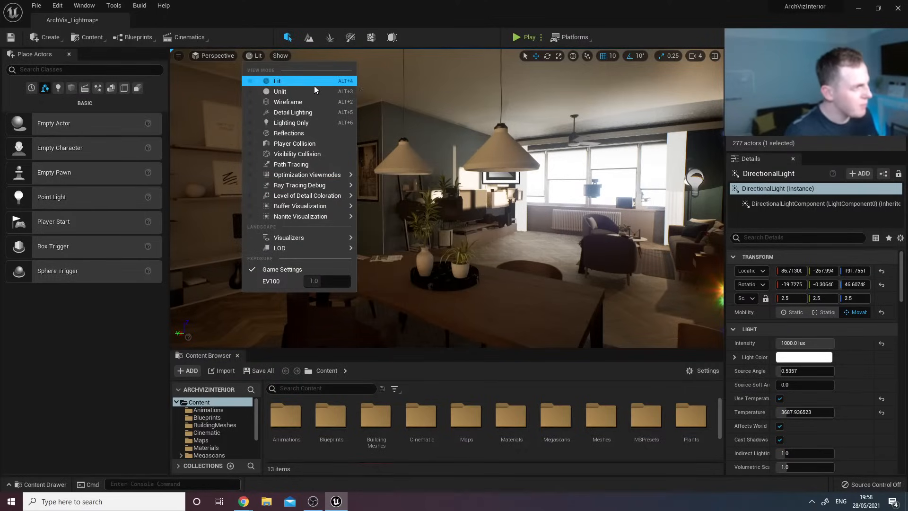
pyautogui.click(281, 55)
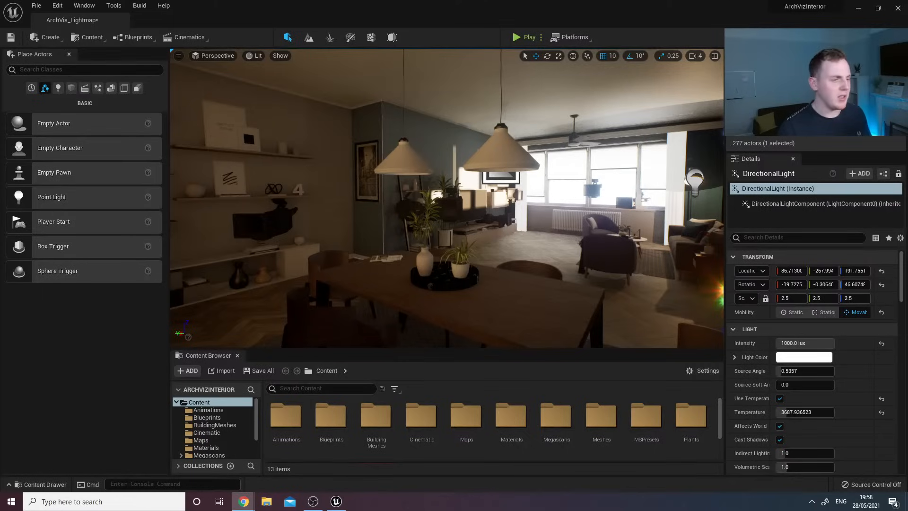
# Examine the indirect lighting on the living area's furniture, the ceiling and the dining area from several viewpoints.
pyautogui.moveTo(447, 199); pyautogui.dragTo(629, 201, button='right')
pyautogui.moveTo(521, 324)
pyautogui.mouseDown(button='right')
pyautogui.moveTo(549, 326)
pyautogui.moveTo(521, 324)
pyautogui.mouseUp(button='right')
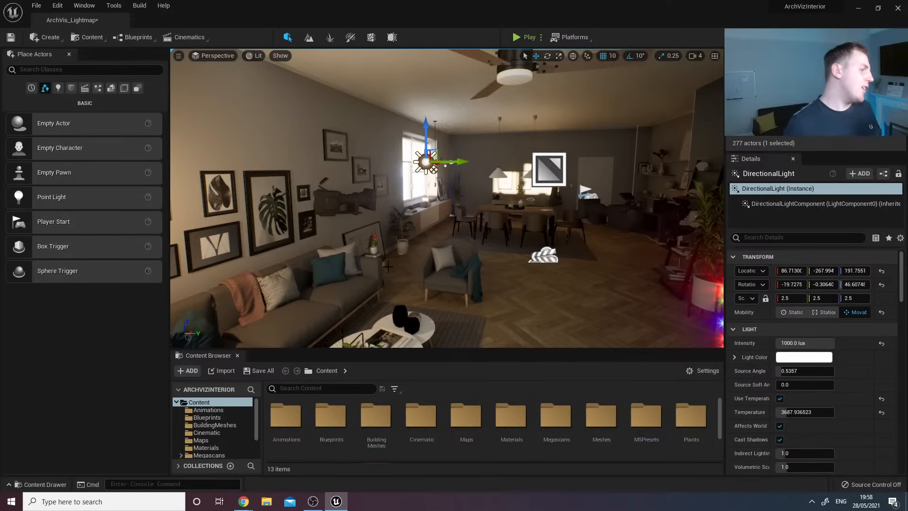
pyautogui.press('w')
pyautogui.moveTo(447, 198); pyautogui.dragTo(492, 220, button='right')
pyautogui.press('w')
pyautogui.press('s')
pyautogui.press('w')
pyautogui.press('w')
pyautogui.press('w')
pyautogui.press('s')
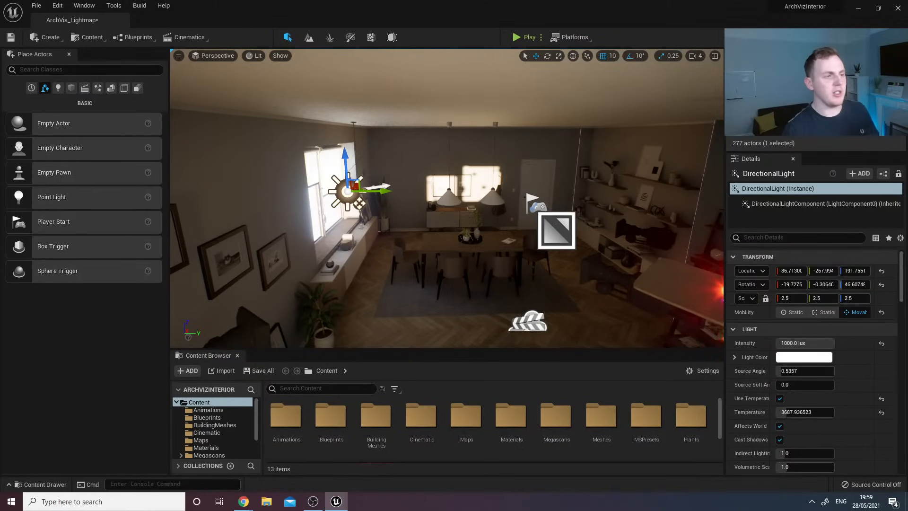
# Select the PostProcessVolume, filter its properties by "global illum" and enable the override for the global illumination method.
pyautogui.write('post')
pyautogui.click(775, 102)
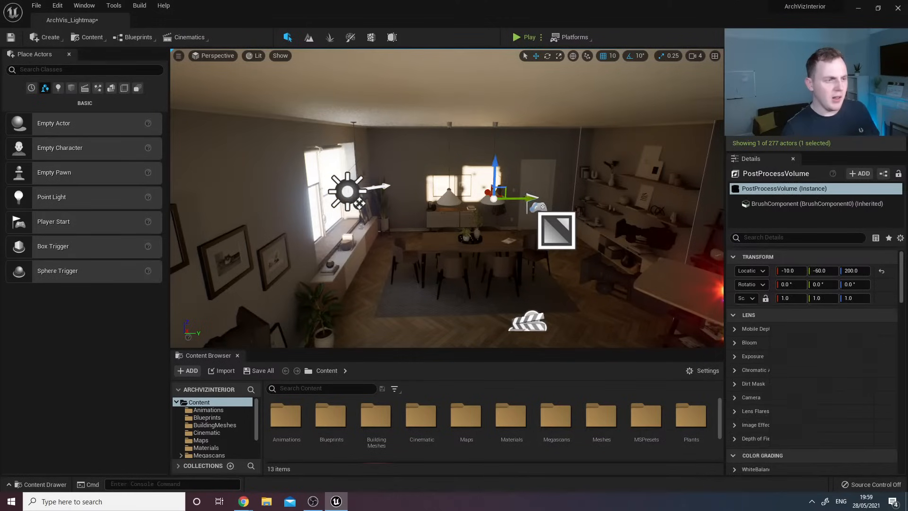
pyautogui.click(759, 241)
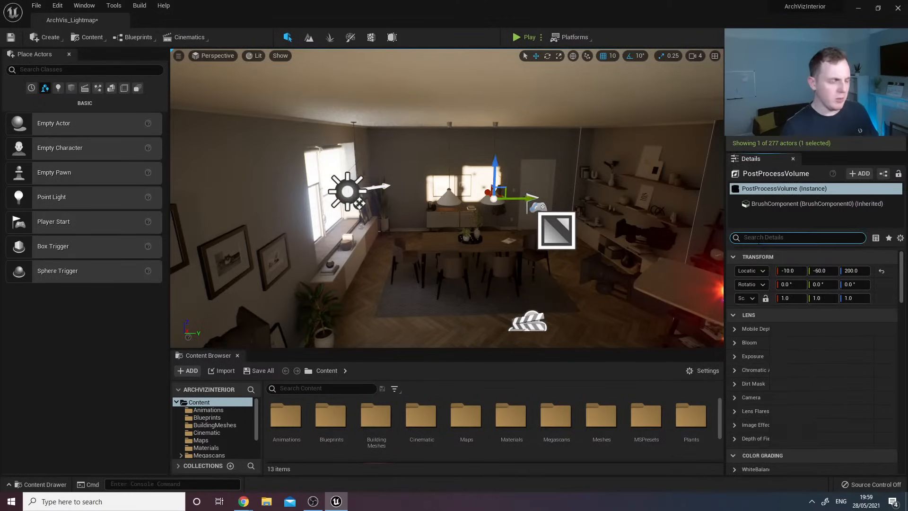
pyautogui.write('global i')
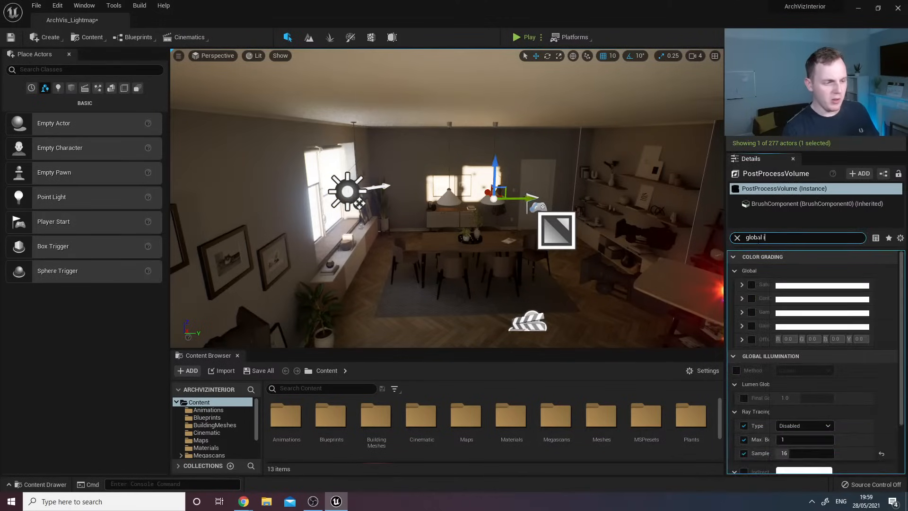
pyautogui.write('llum')
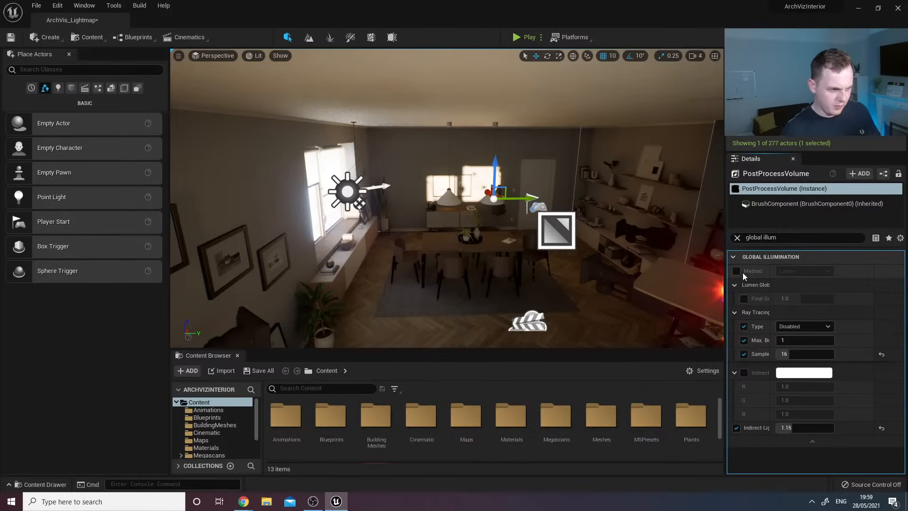
pyautogui.click(738, 272)
# Try Ray Traced (Deprecated) and Screen Space (Beta) as the volume's global illumination method and compare the dining area's lighting.
pyautogui.click(801, 270)
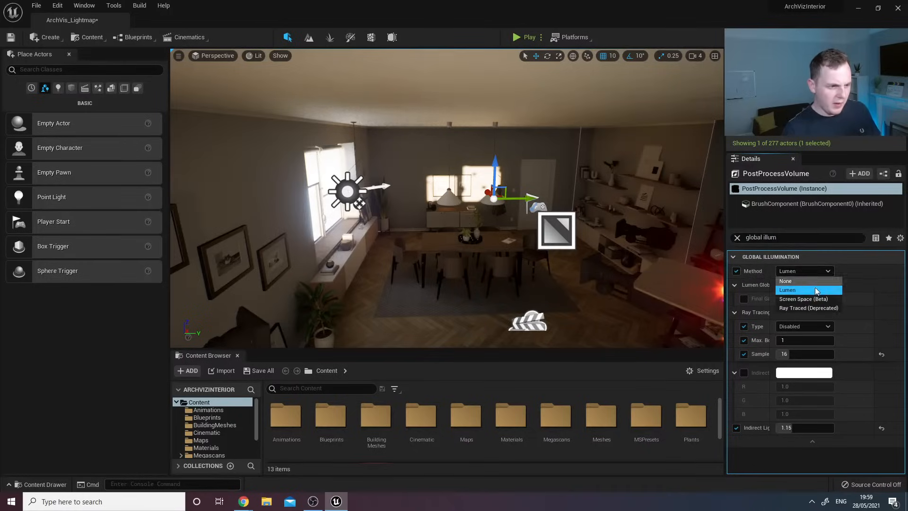
pyautogui.click(816, 307)
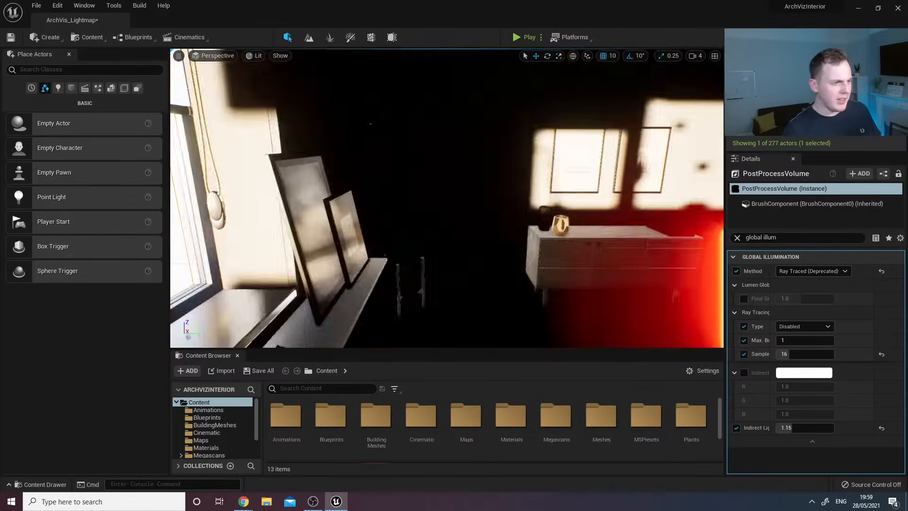
pyautogui.click(804, 271)
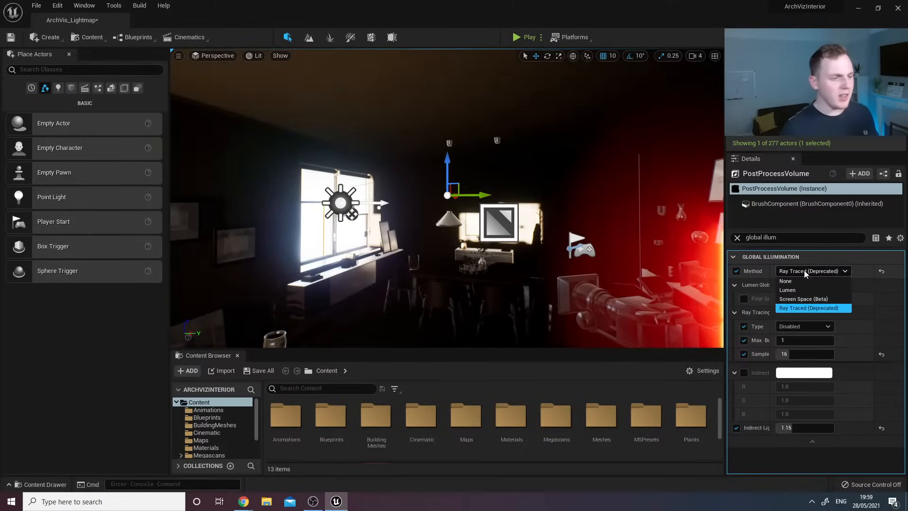
pyautogui.click(812, 299)
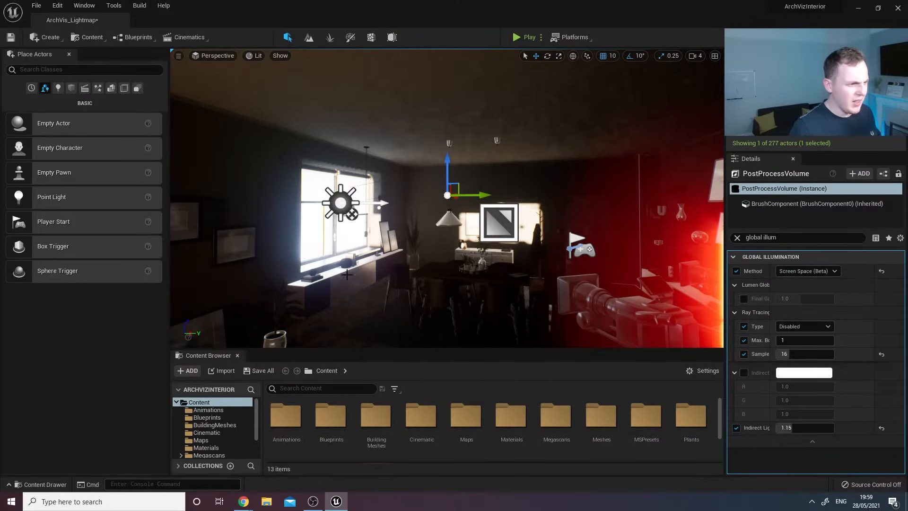
pyautogui.moveTo(348, 275); pyautogui.dragTo(293, 276, button='right')
# Set the PostProcessVolume's global illumination method back to Lumen.
pyautogui.click(799, 268)
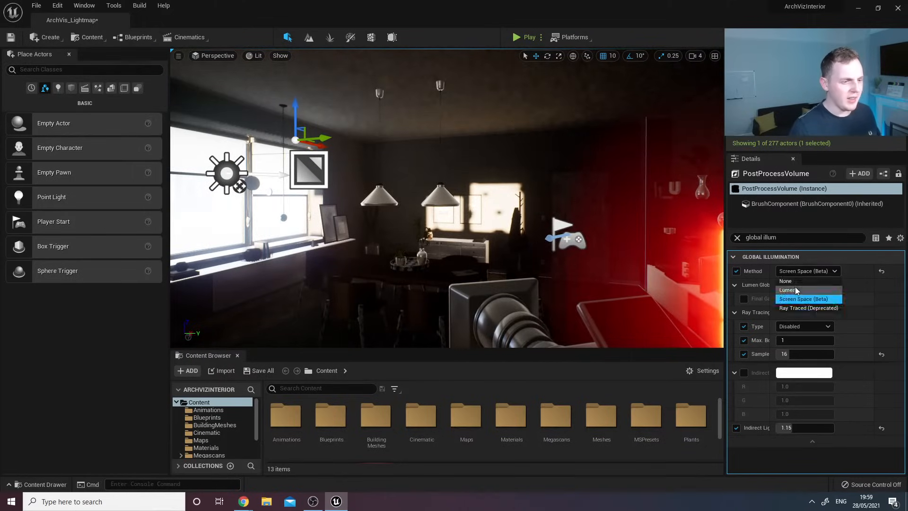
pyautogui.click(795, 290)
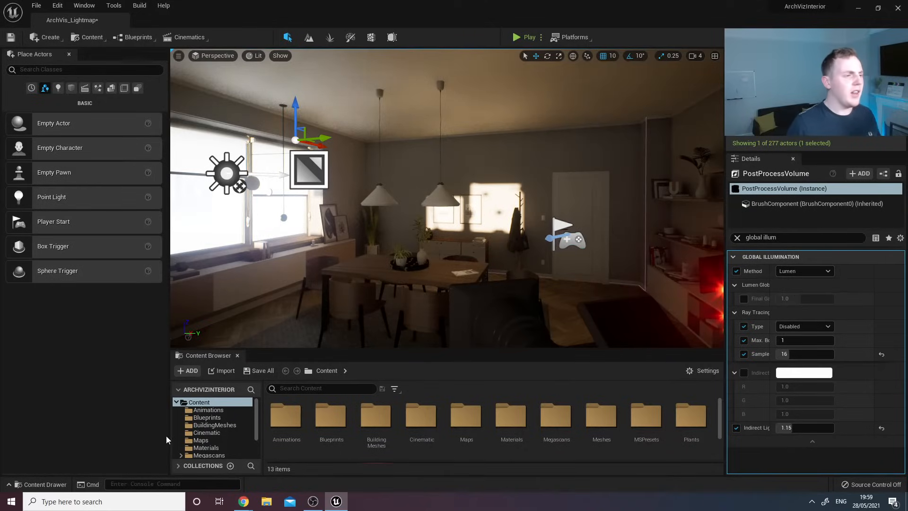